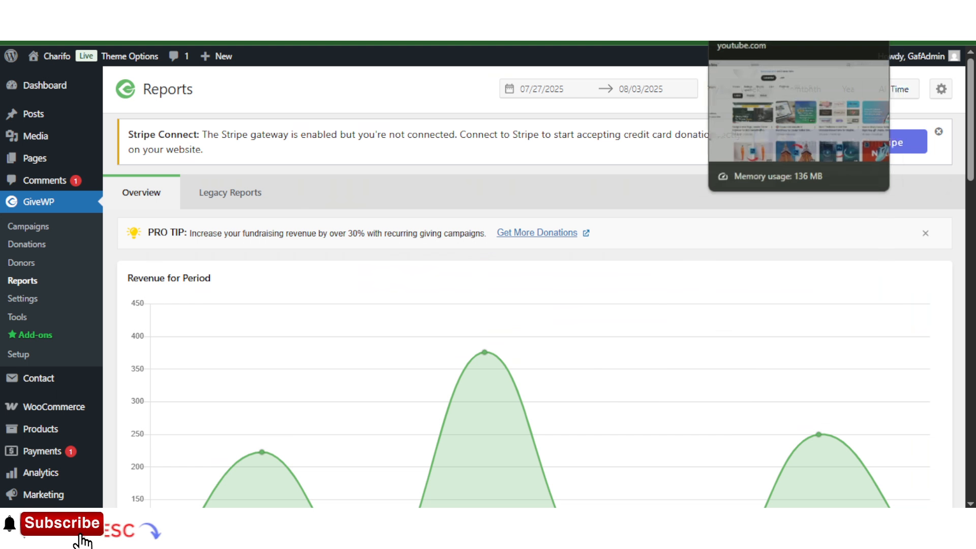
View the channel's latest videos on YouTube and switch back to the GiveWP Reports page in WordPress.
click(750, 13)
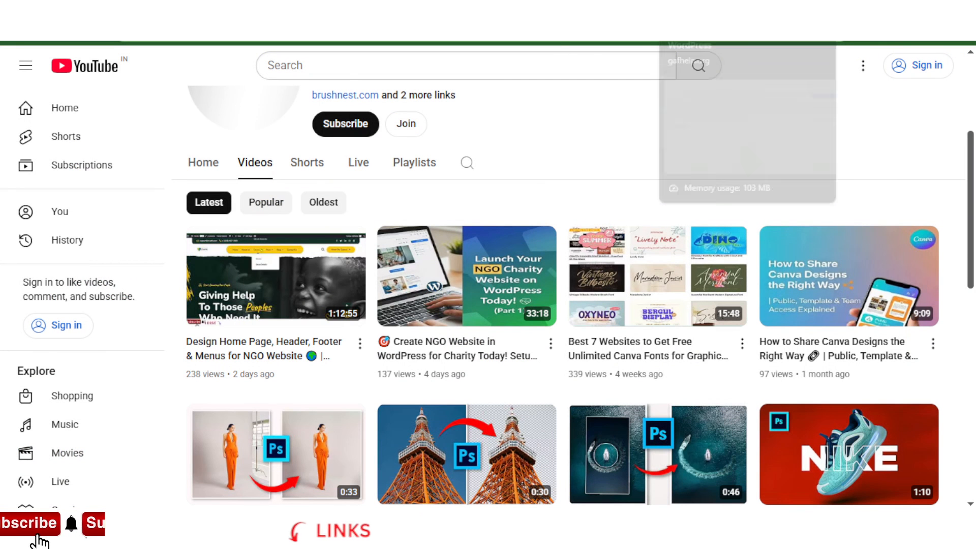
click(698, 10)
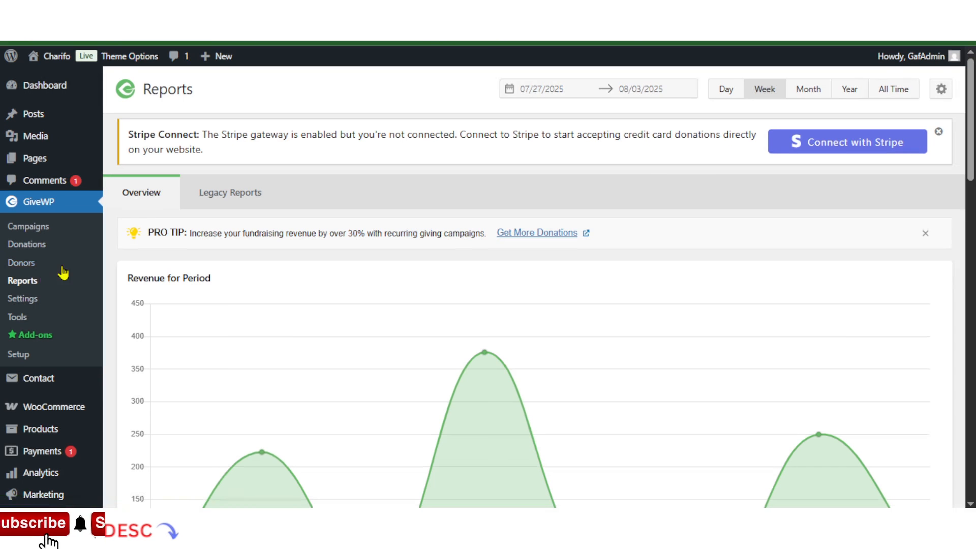
Skim the whole GiveWP Reports overview and return to its beginning.
scroll(61, 265, down, 10)
scroll(449, 311, down, 3)
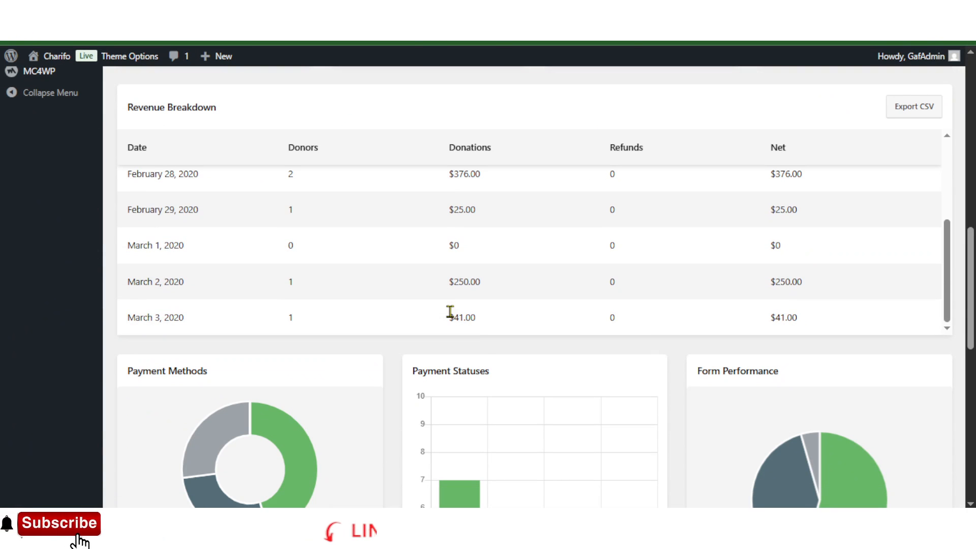
scroll(730, 405, down, 5)
scroll(730, 405, up, 15)
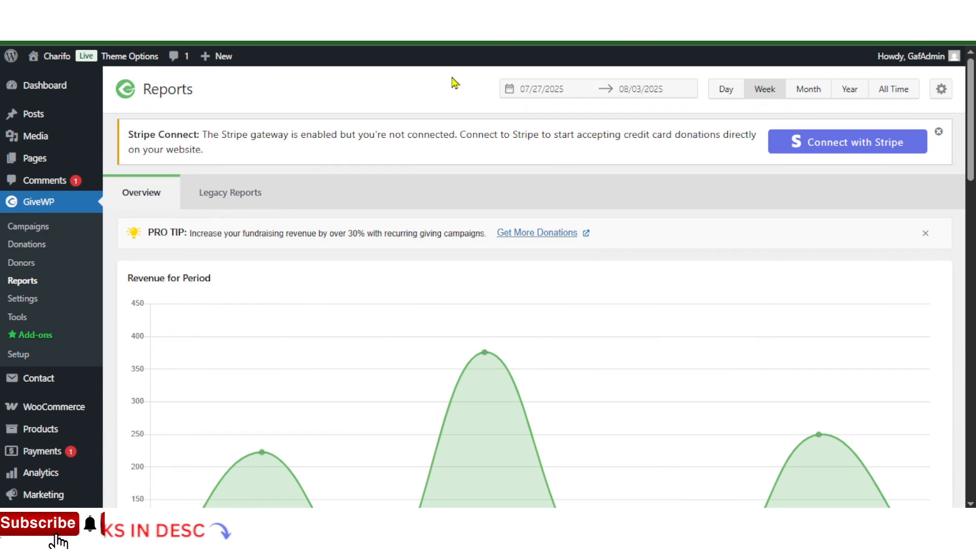
Examine the report's start and end date calendars, period choices and available currencies without changing them.
click(545, 87)
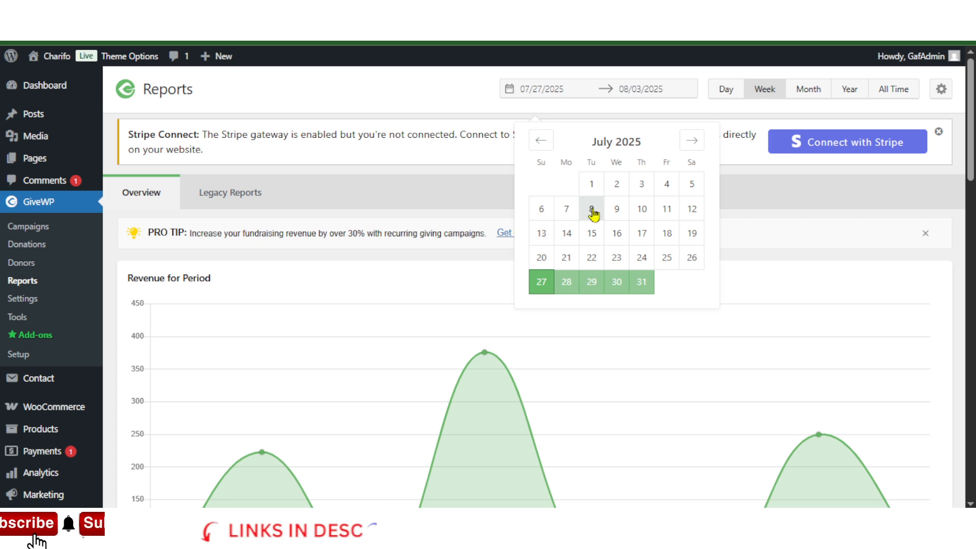
click(634, 89)
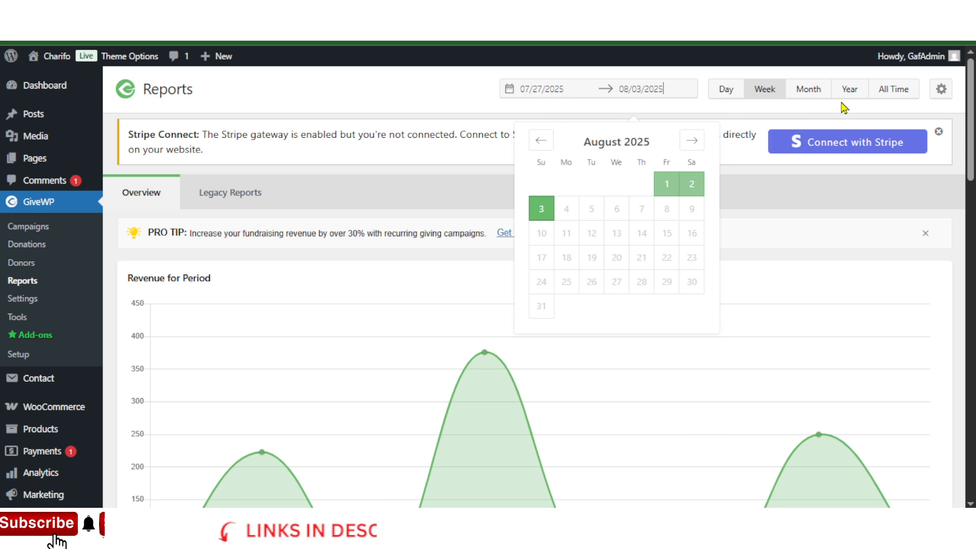
drag(834, 103, 908, 80)
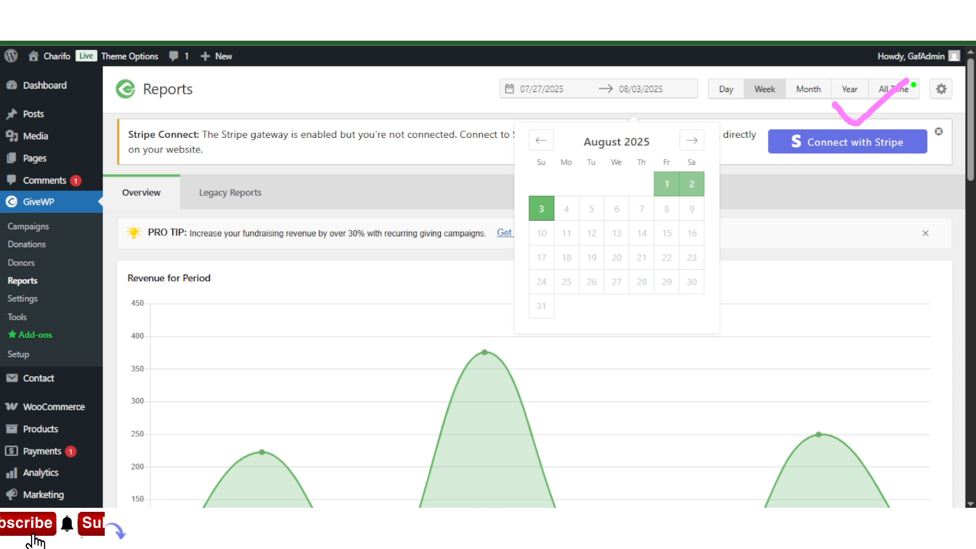
click(941, 89)
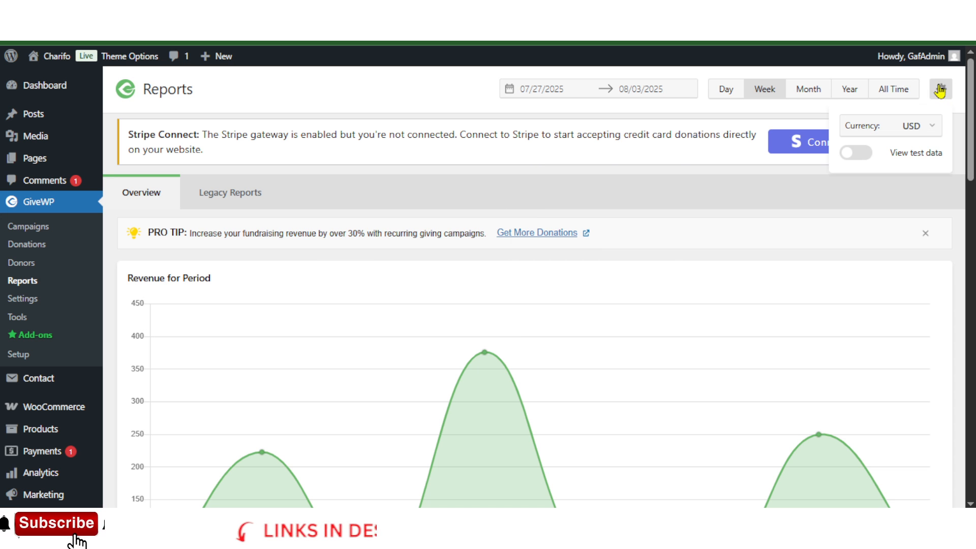
click(939, 135)
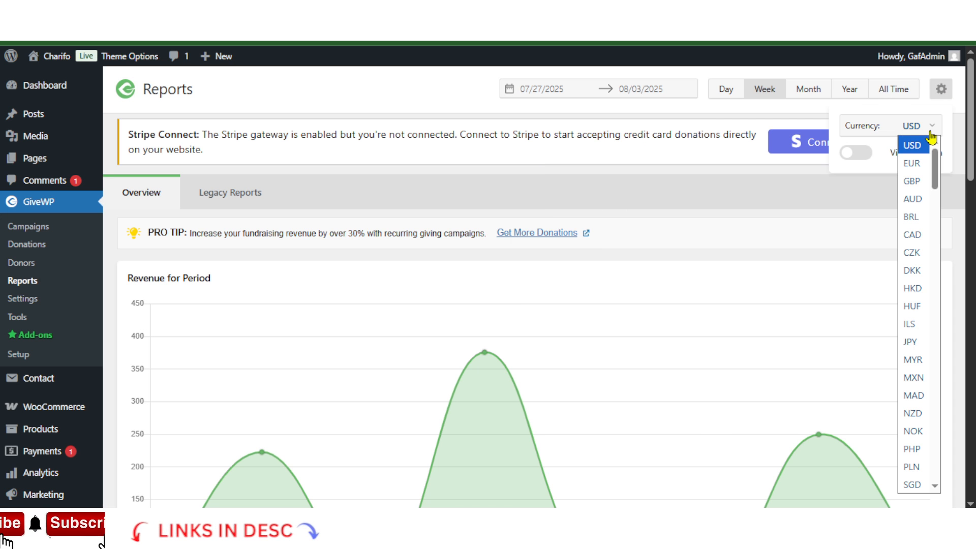
click(879, 195)
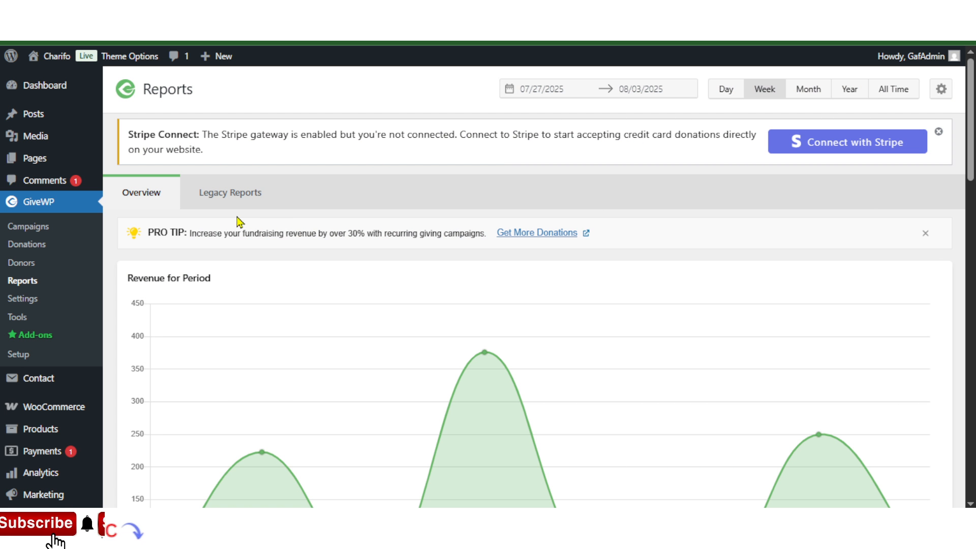
Examine the Revenue for Period chart, the summary figures and the Revenue Breakdown table.
scroll(239, 269, down, 4)
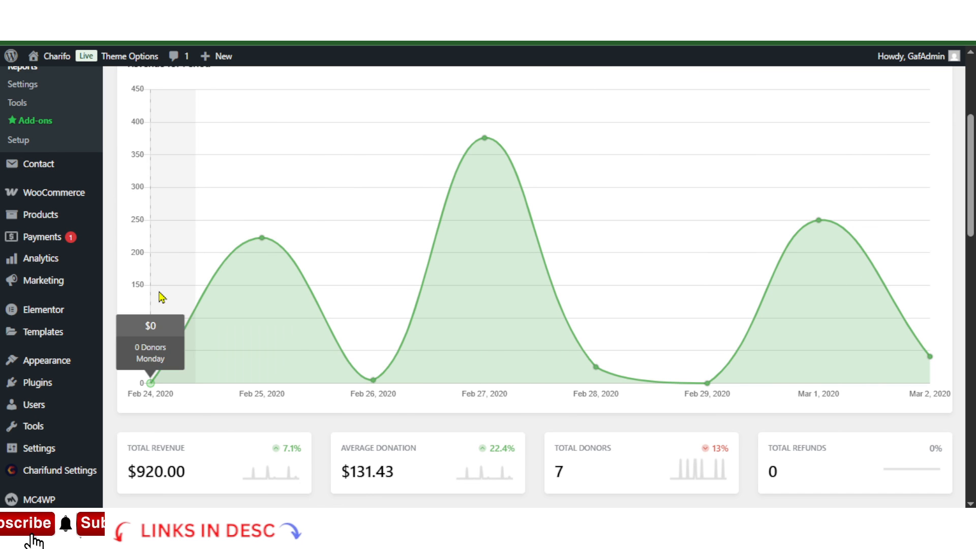
scroll(805, 306, down, 4)
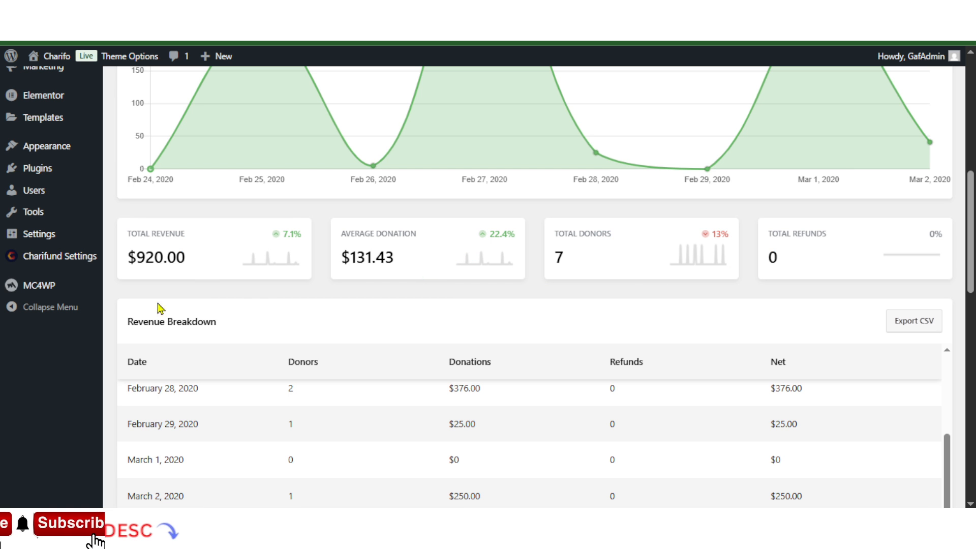
scroll(159, 307, down, 4)
scroll(584, 244, up, 3)
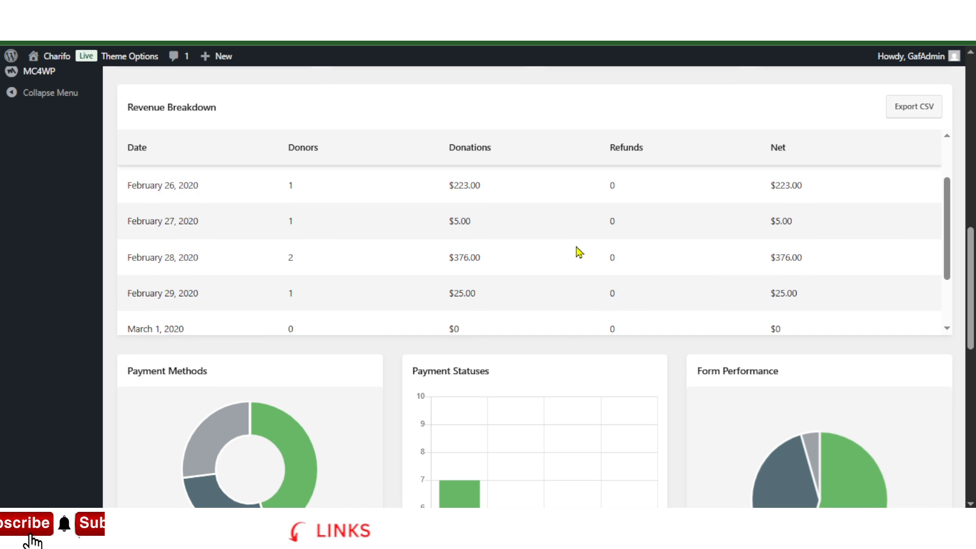
scroll(932, 222, down, 3)
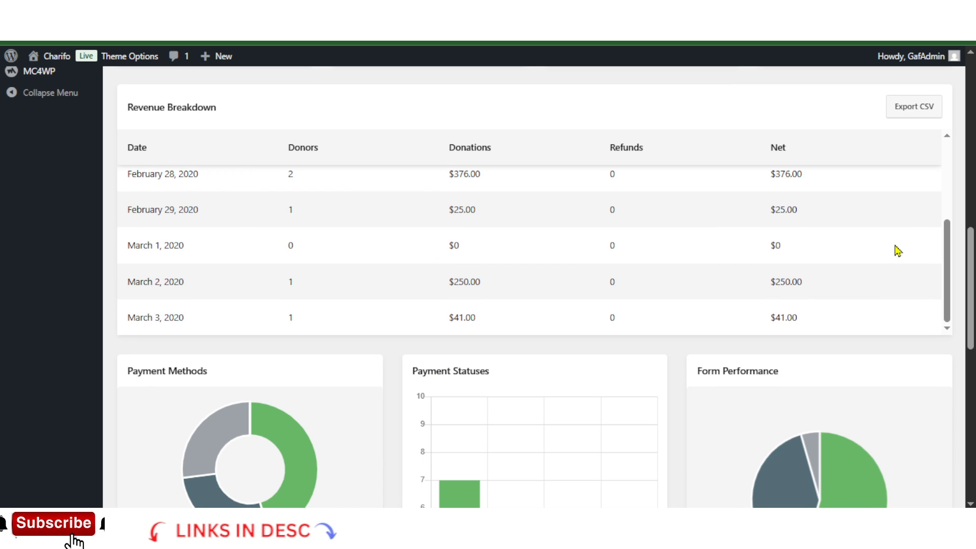
Examine the Payment Methods, Payment Statuses and Form Performance charts in the reports overview.
scroll(892, 248, down, 4)
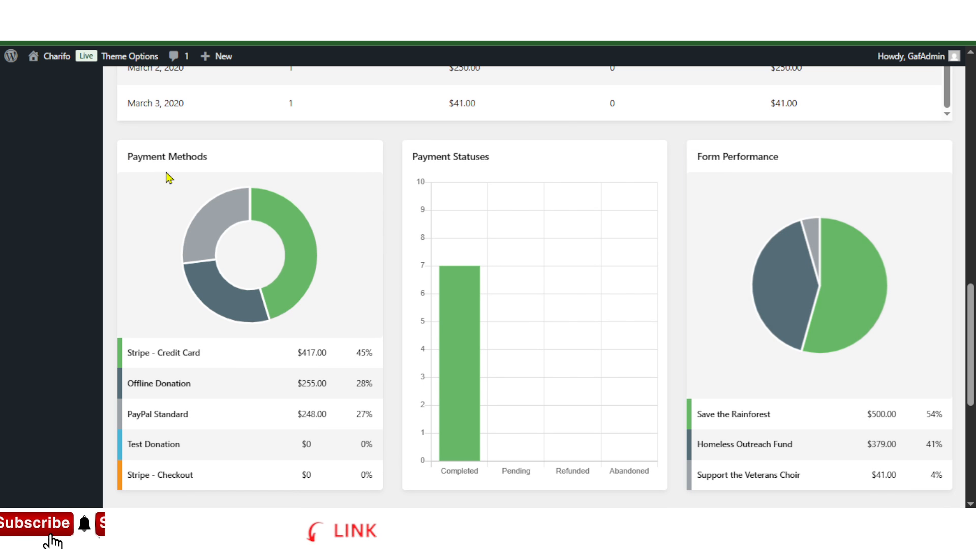
scroll(900, 261, down, 4)
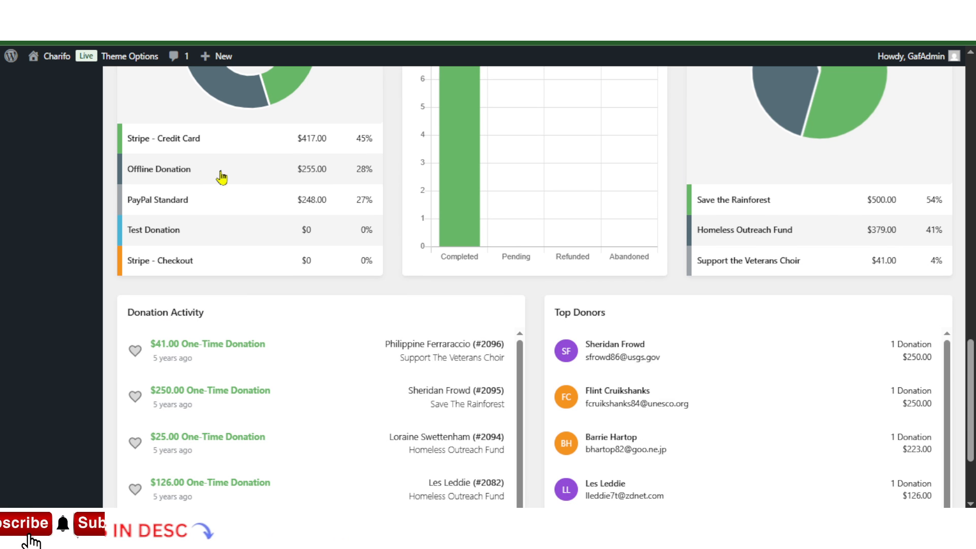
scroll(188, 201, up, 4)
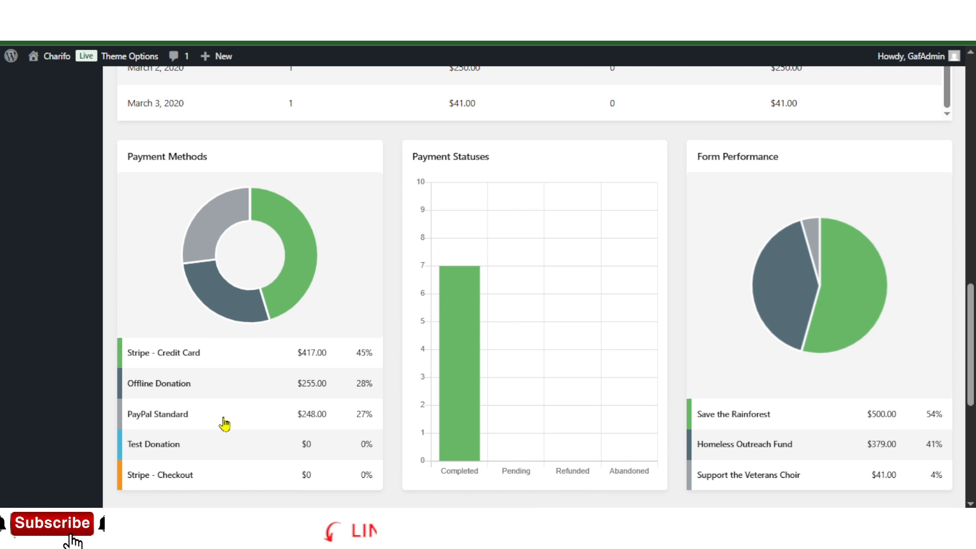
scroll(219, 422, down, 4)
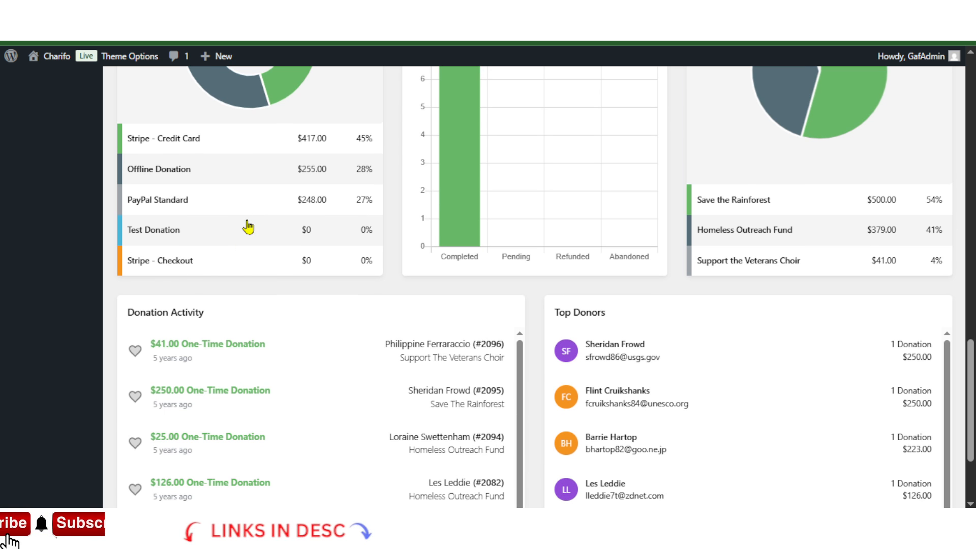
scroll(752, 216, up, 4)
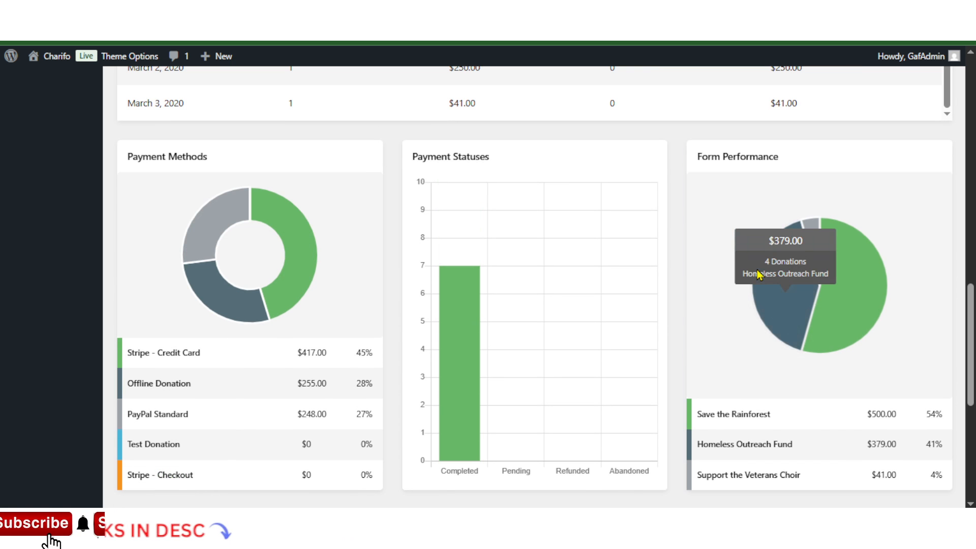
scroll(838, 460, down, 4)
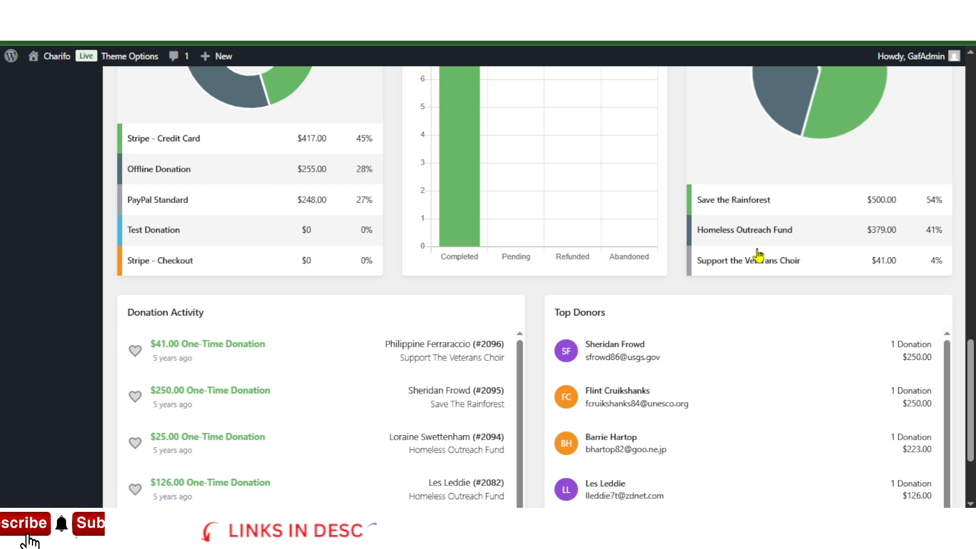
scroll(762, 279, up, 4)
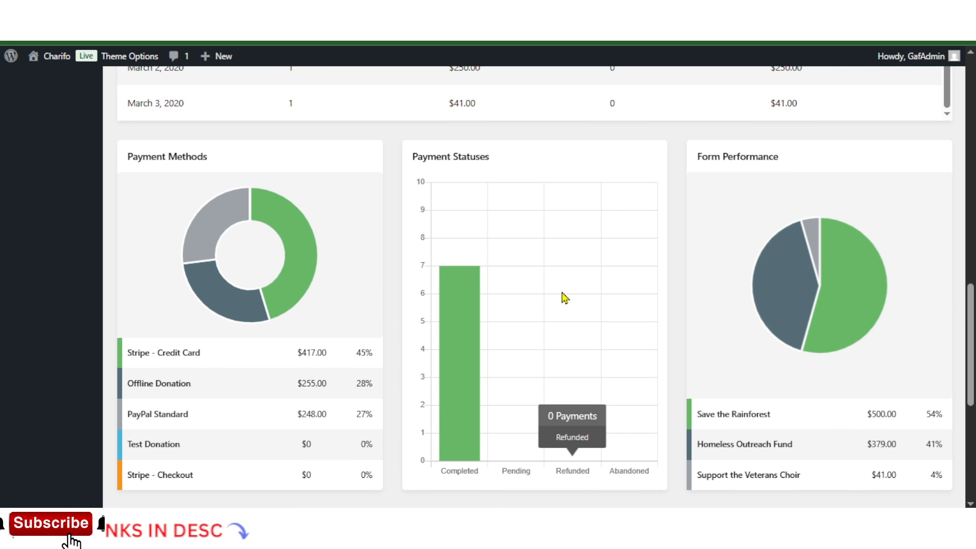
scroll(562, 335, down, 4)
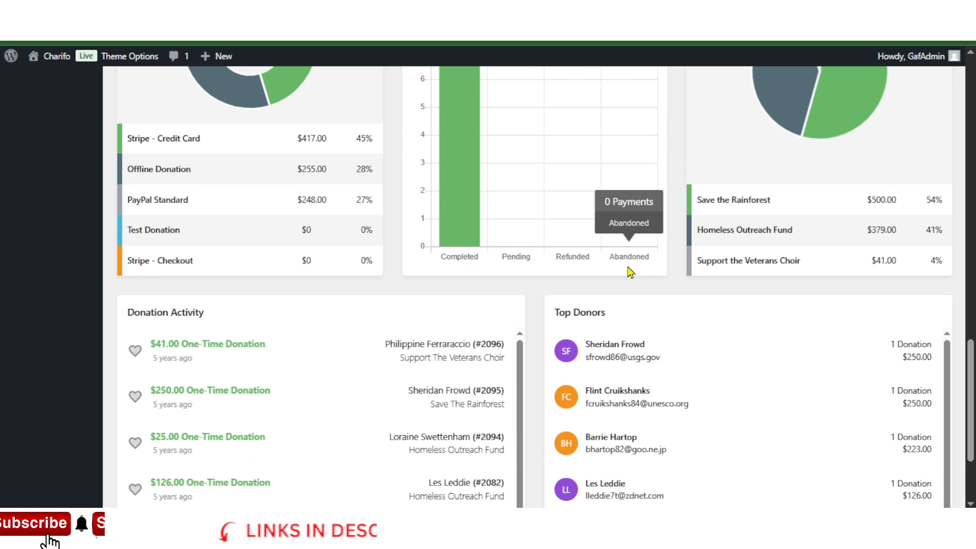
Review the Donation Activity and Top Donors lists, including donor details and donated amounts.
scroll(630, 274, down, 3)
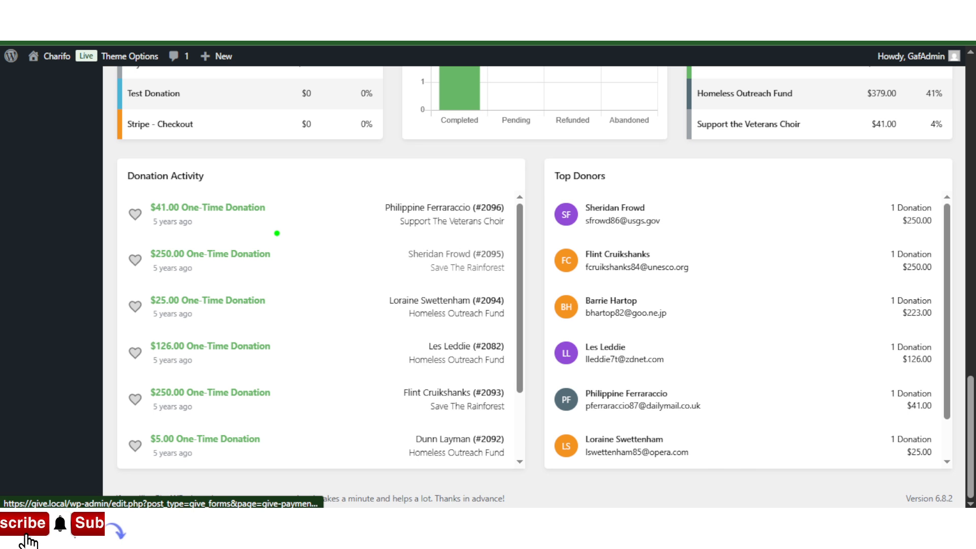
drag(277, 233, 304, 213)
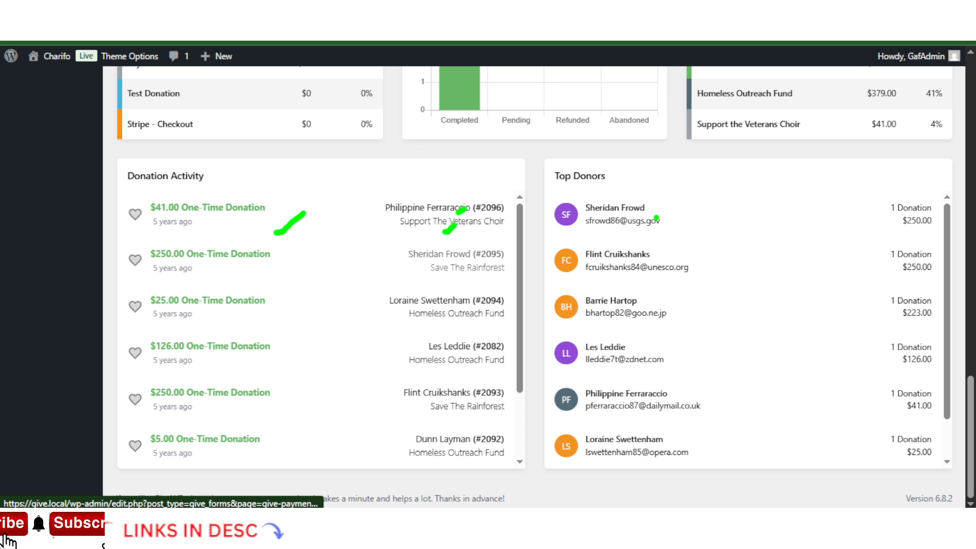
drag(656, 218, 676, 203)
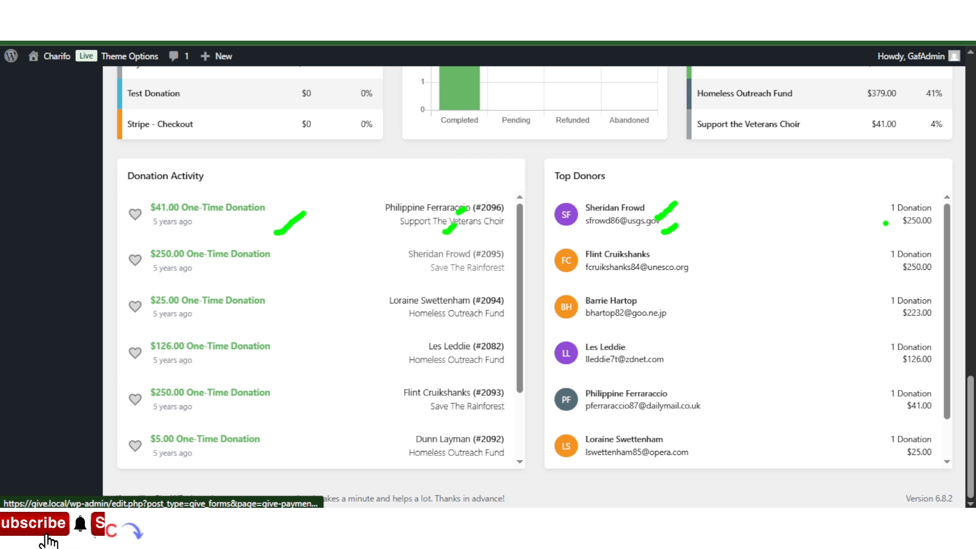
drag(898, 236, 929, 216)
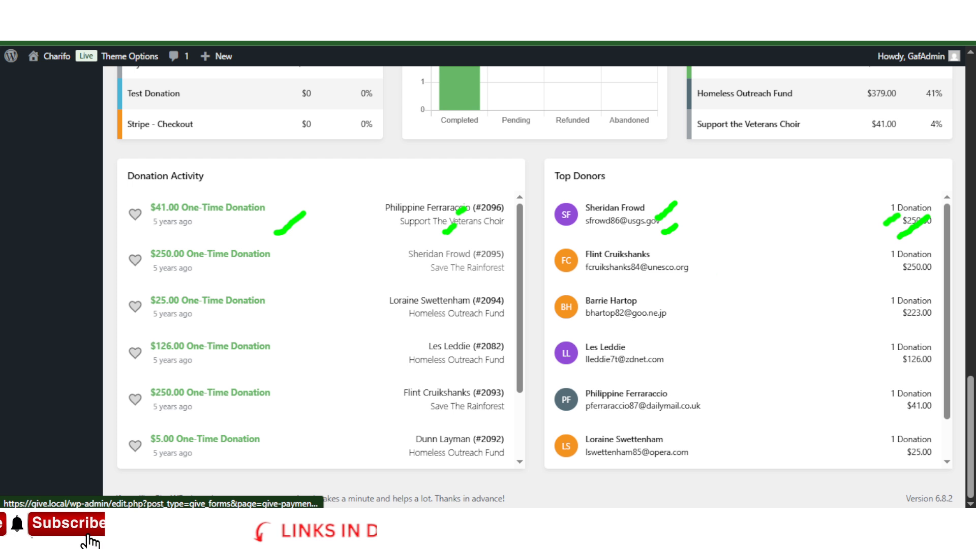
Open the Legacy Reports and examine the period filter choices and chart of the Revenue report.
scroll(359, 277, up, 20)
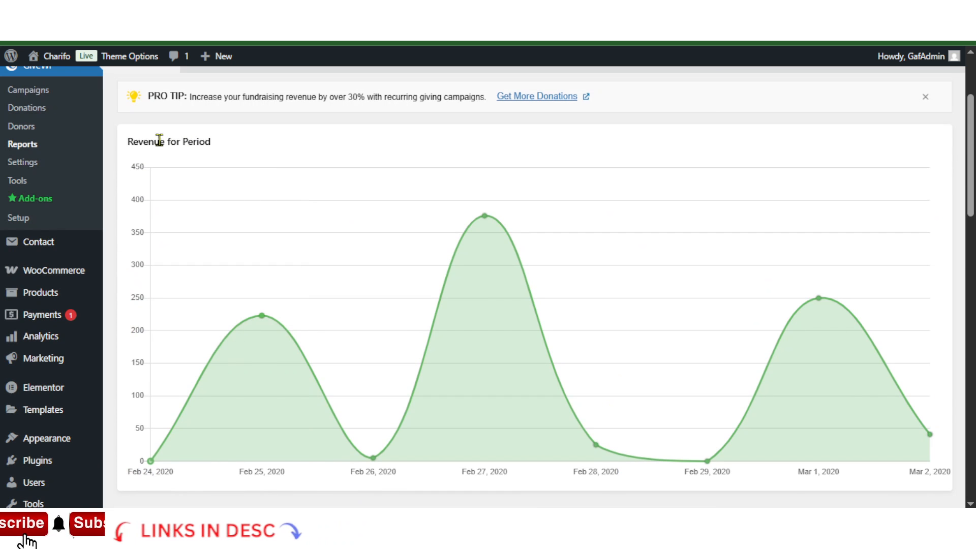
scroll(279, 148, up, 5)
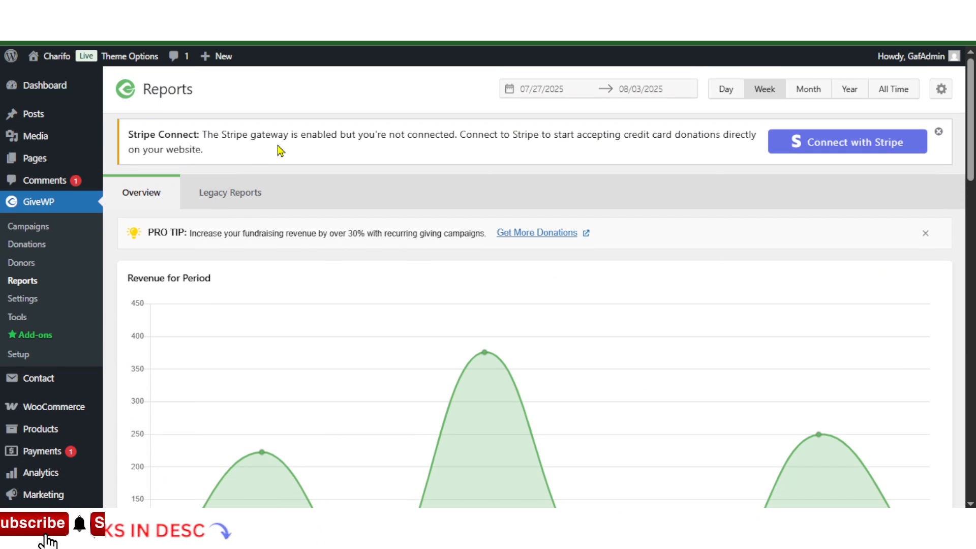
click(234, 193)
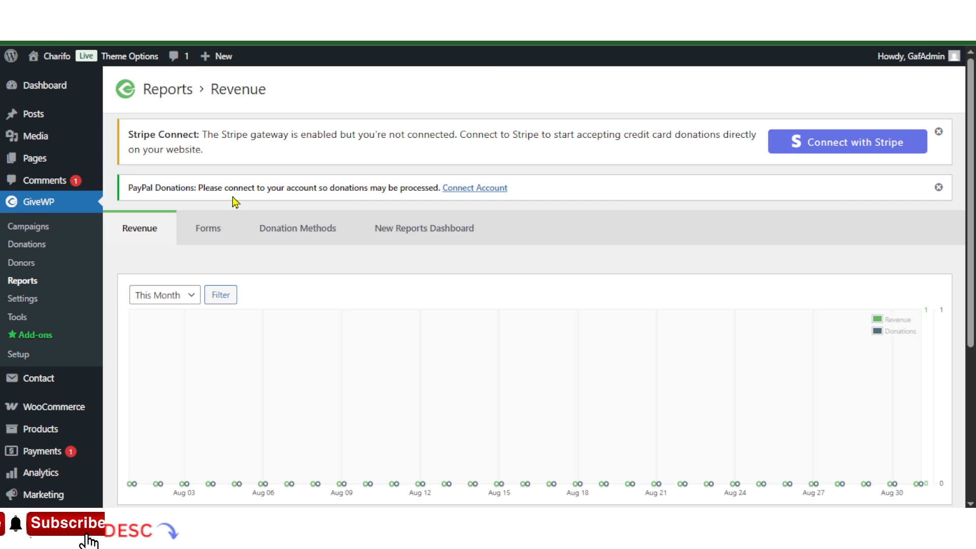
click(175, 299)
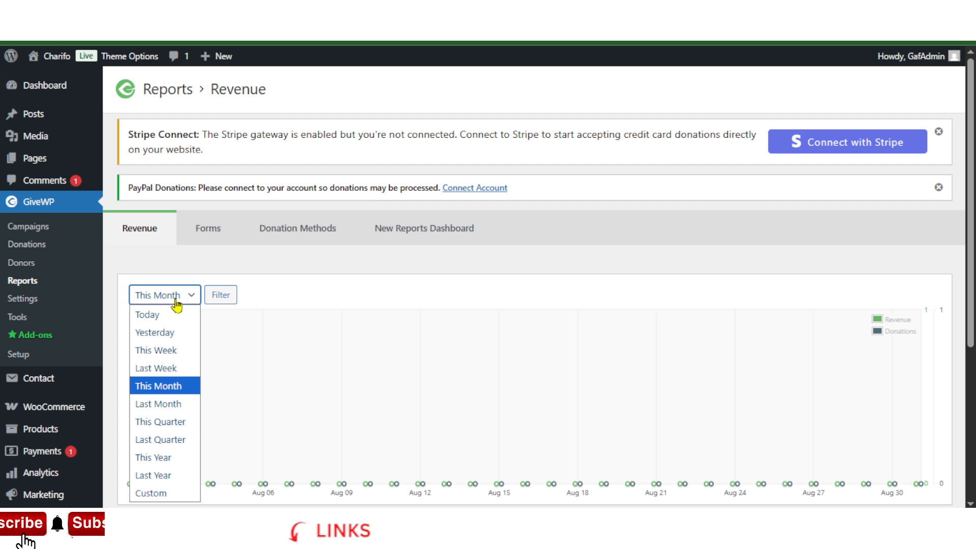
scroll(342, 326, down, 4)
scroll(558, 366, up, 4)
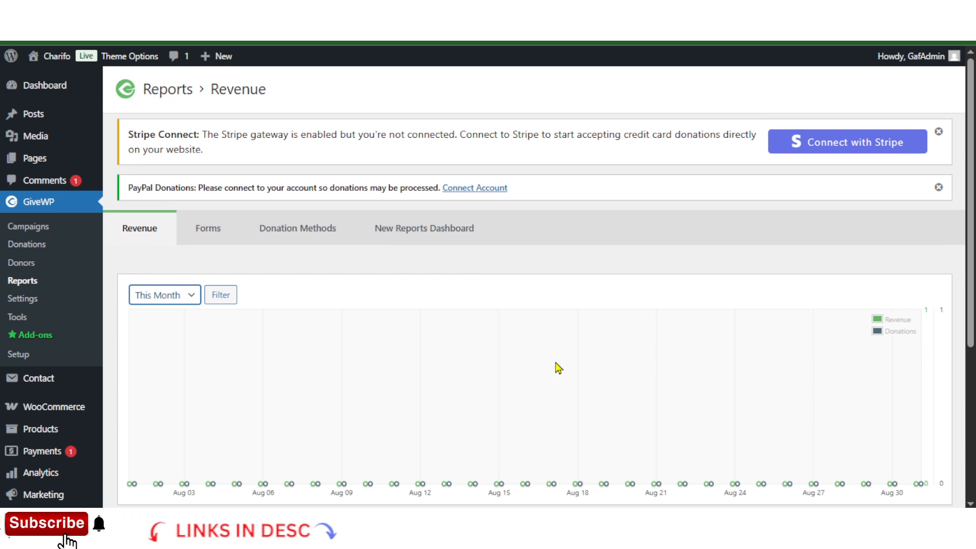
Open the legacy Forms report and review the donations and revenue listed for each form.
click(184, 234)
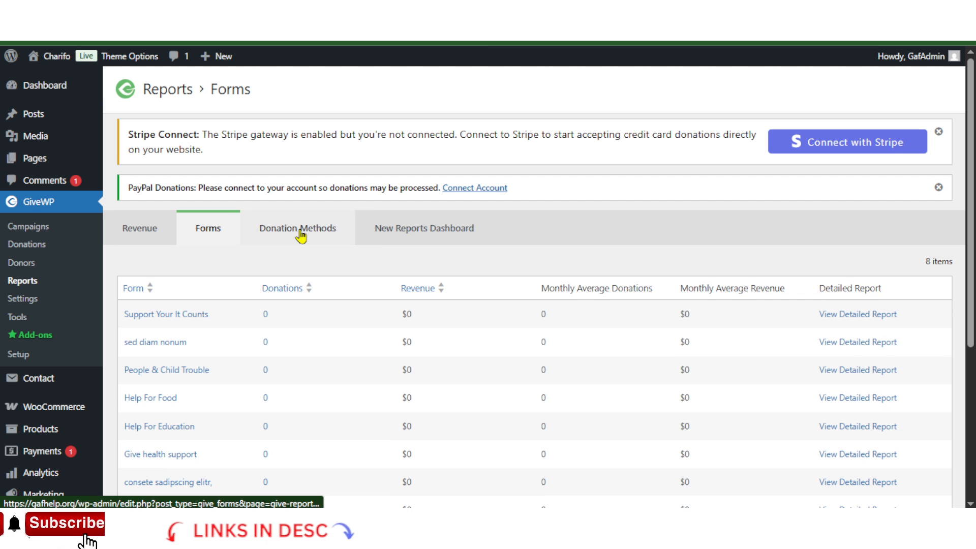
scroll(316, 377, down, 4)
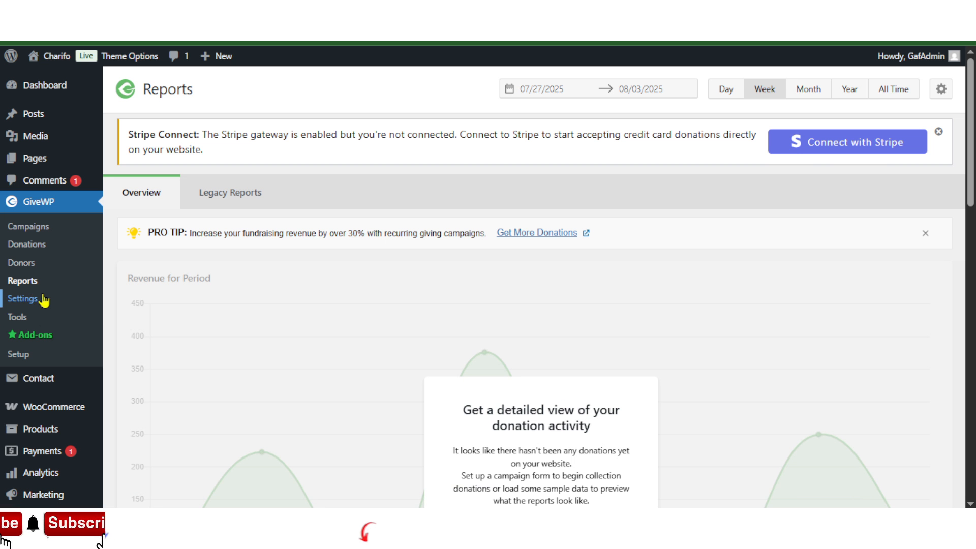
Open the GiveWP general settings and review the donation page assignments, legacy page override and base location options.
scroll(525, 278, down, 4)
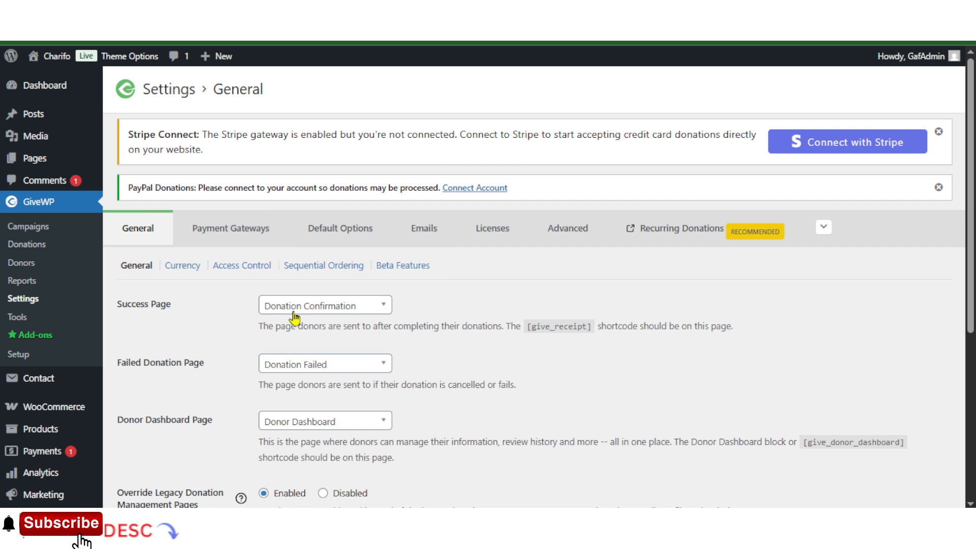
scroll(440, 367, down, 4)
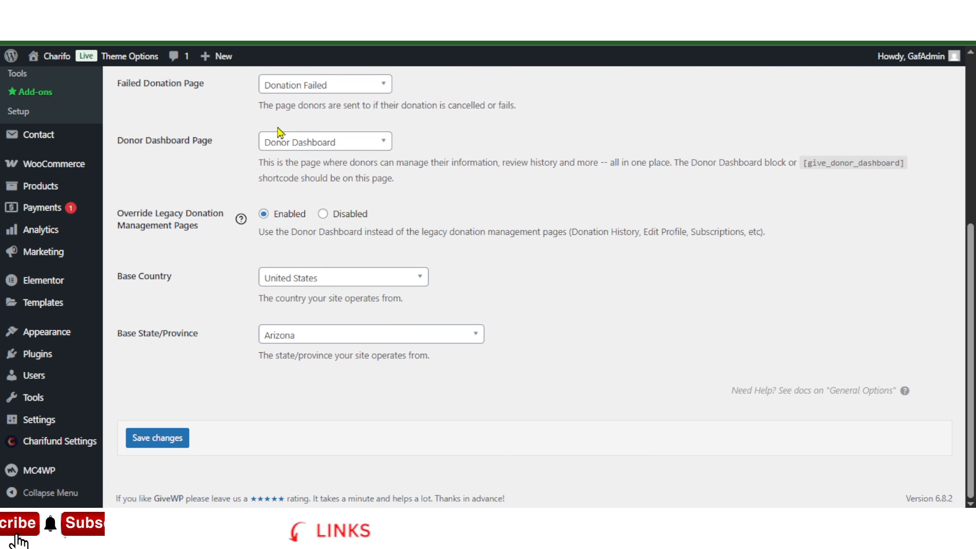
Review the donation page assignments and browse the pages available for the Success Page setting, without changing the selection.
scroll(398, 192, up, 6)
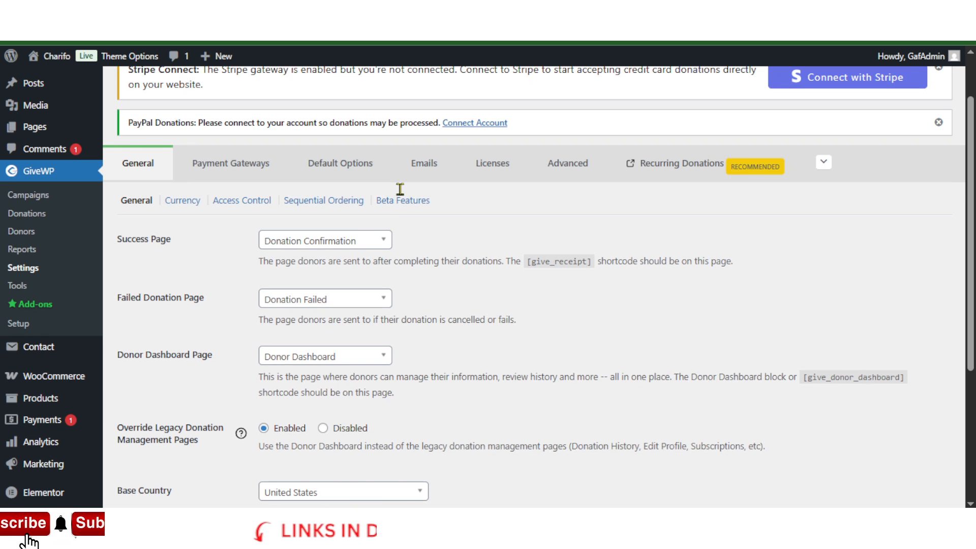
click(320, 241)
click(455, 235)
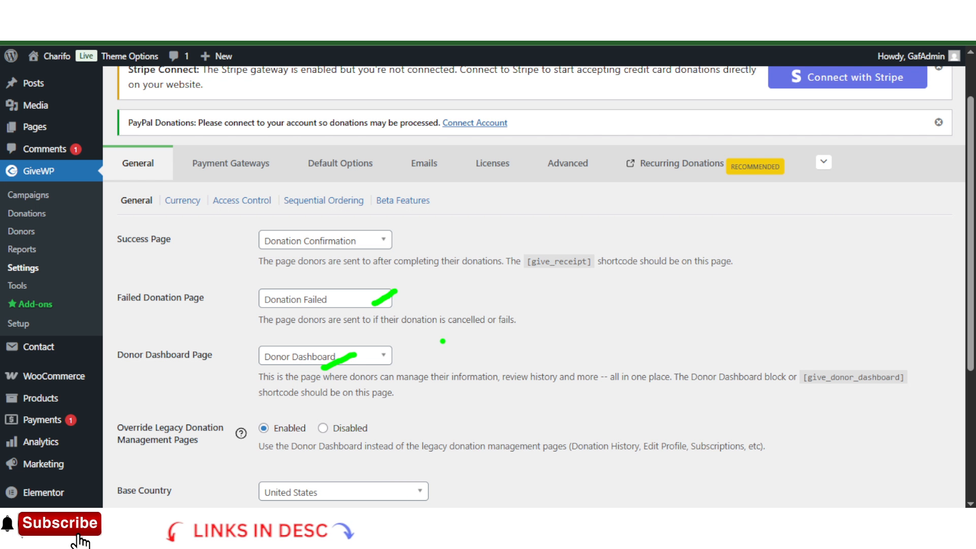
click(328, 240)
scroll(321, 305, down, 5)
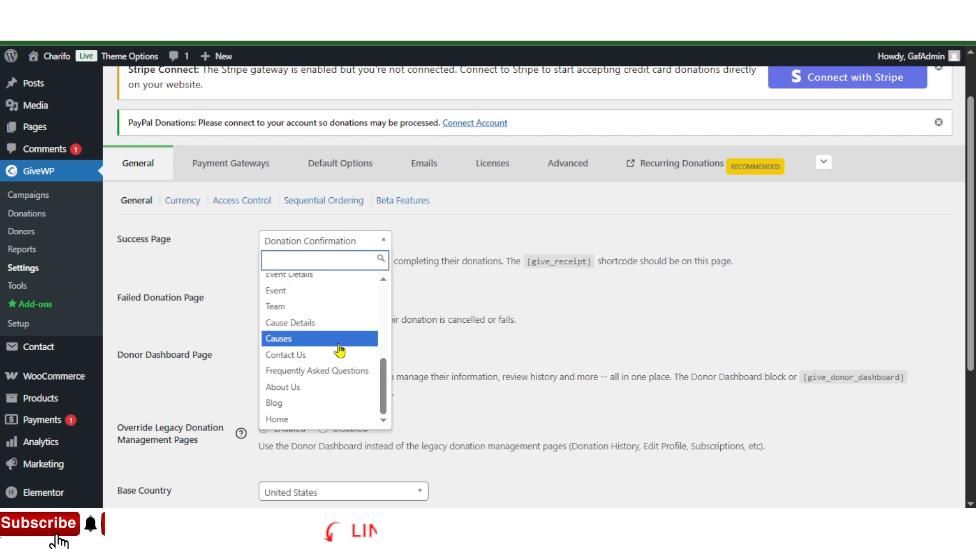
click(428, 263)
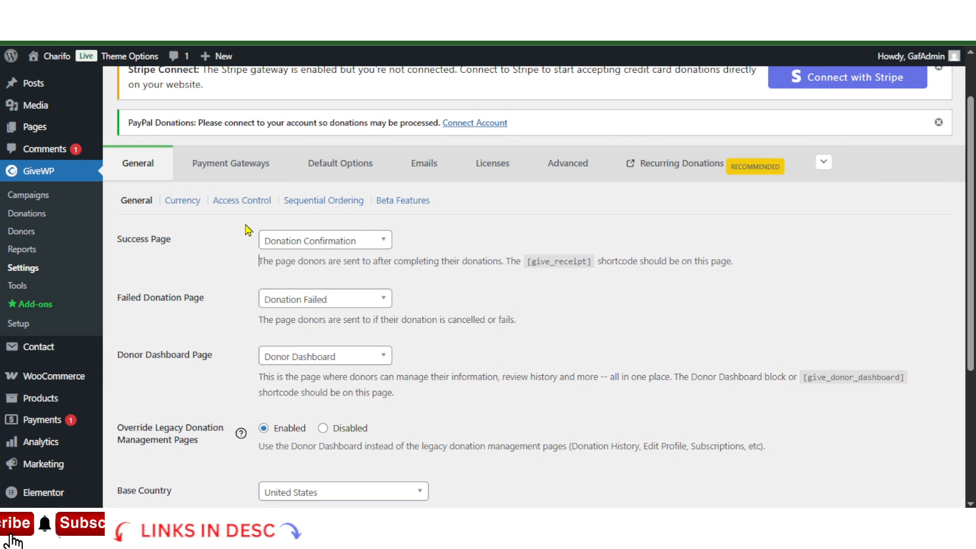
Open the list of all site pages and the Donation Confirmation page's editor in new tabs, and return to the GiveWP general settings.
scroll(139, 234, up, 2)
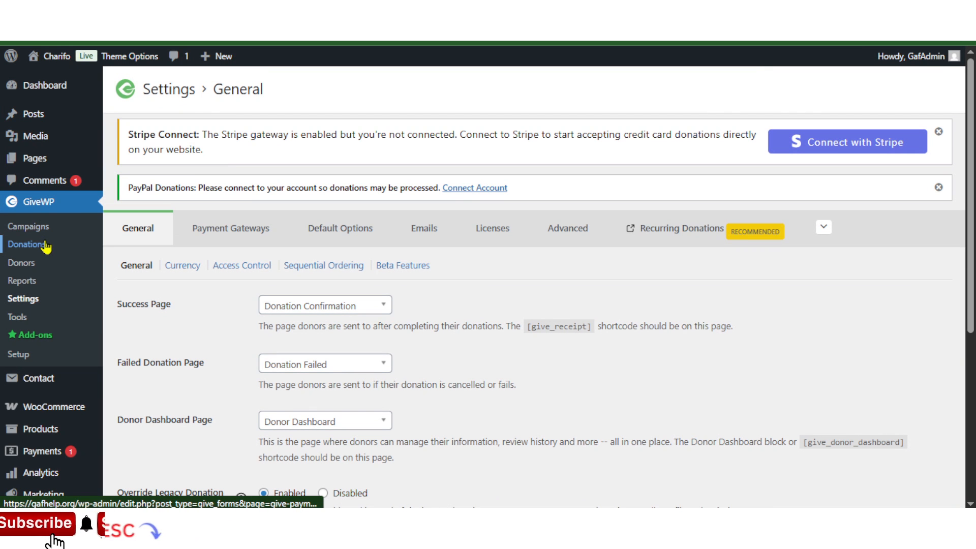
mouse_move(42, 162)
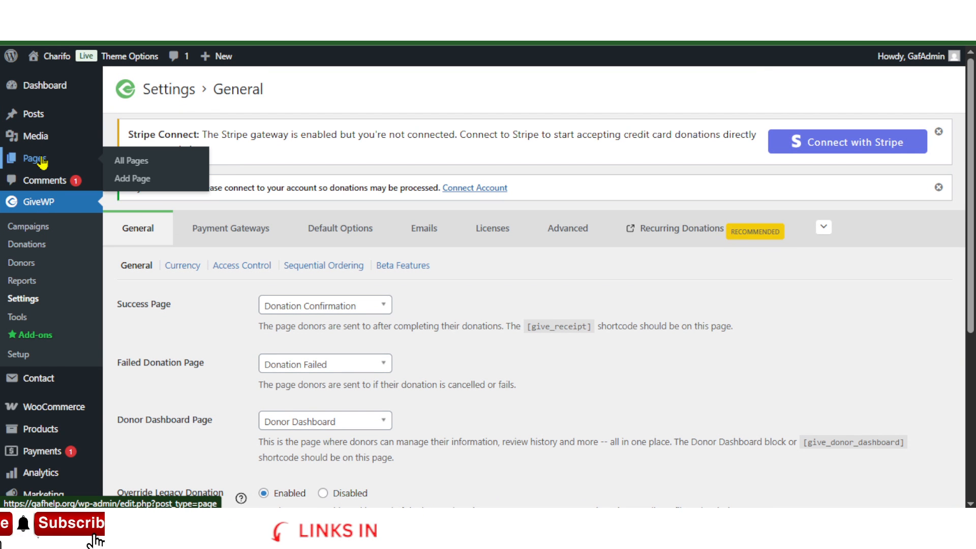
right_click(131, 161)
click(147, 171)
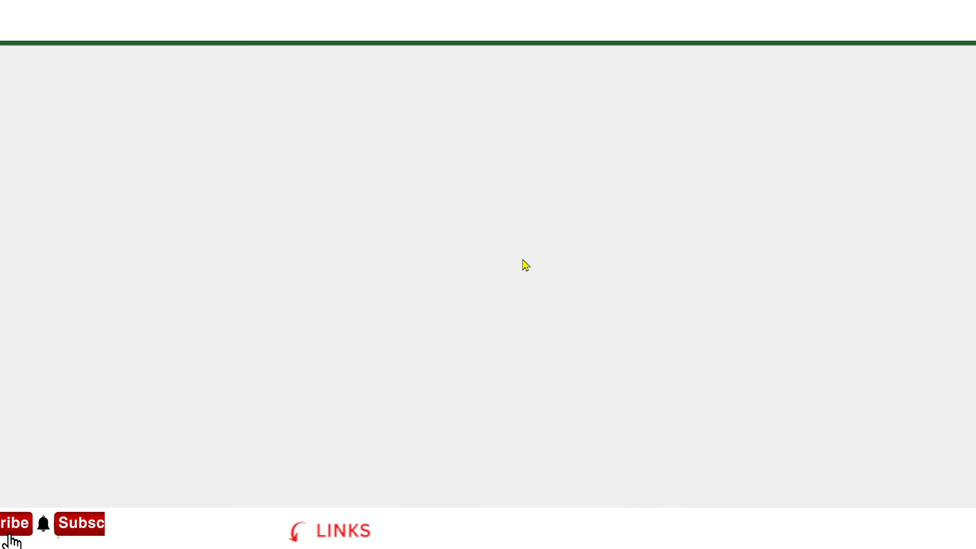
scroll(525, 264, down, 3)
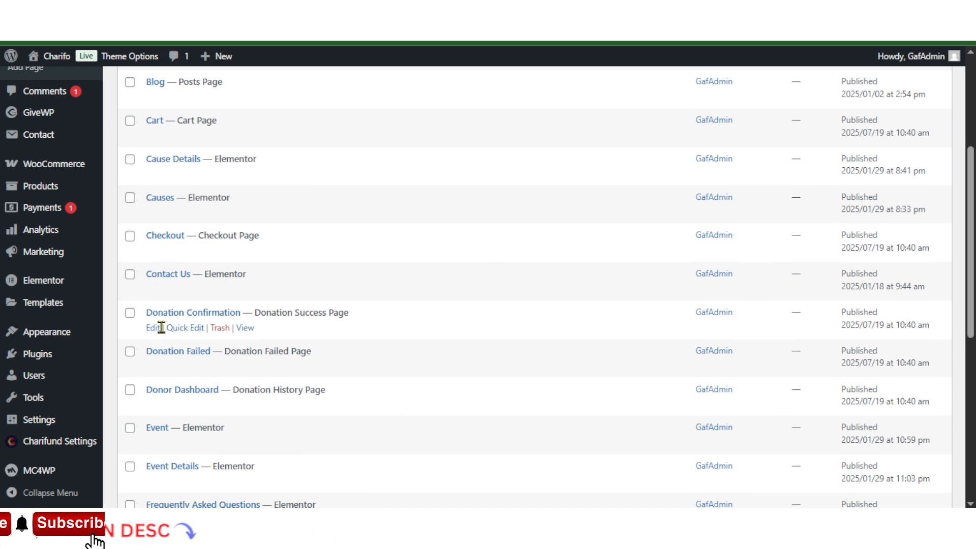
right_click(150, 325)
click(195, 343)
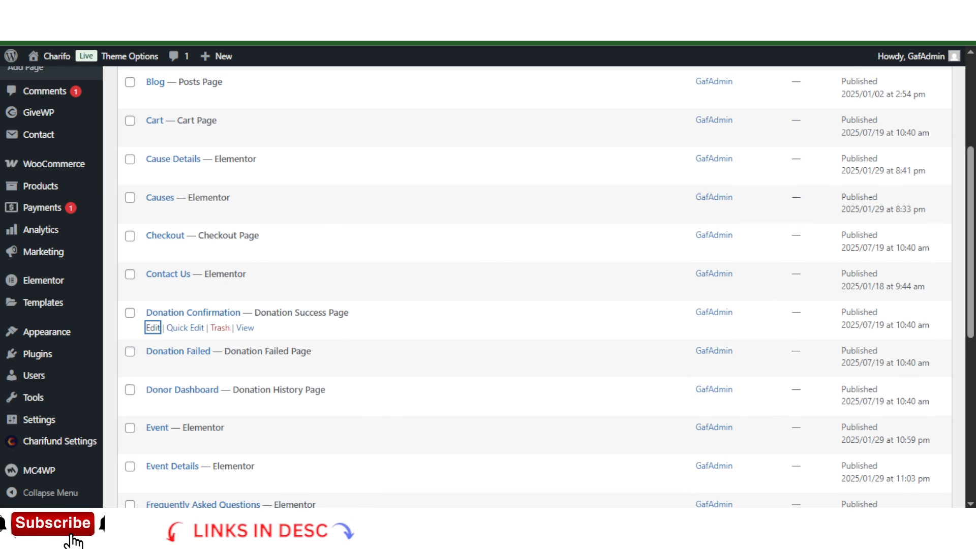
click(745, 10)
click(674, 10)
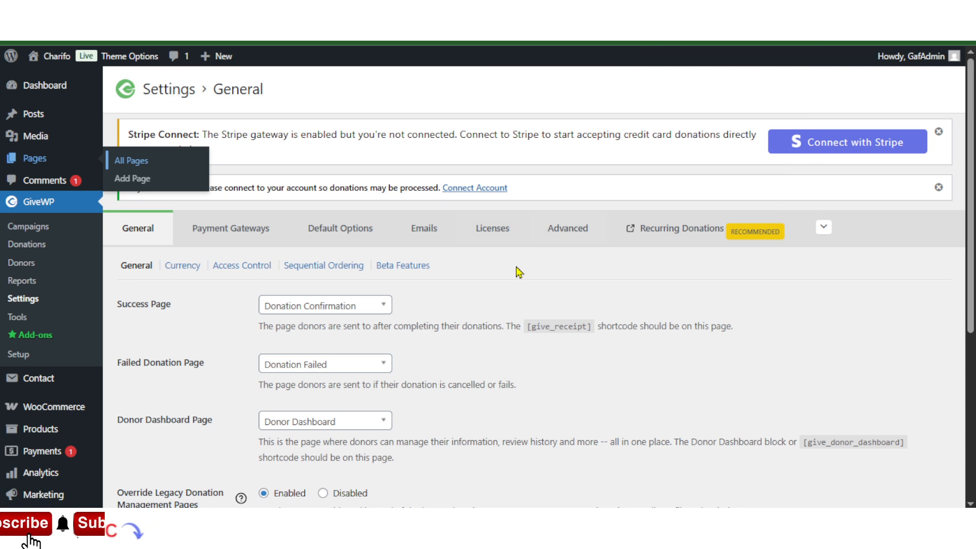
Review the general settings and examine the choices for Base Country and Base State/Province, keeping the current selections.
scroll(516, 272, down, 5)
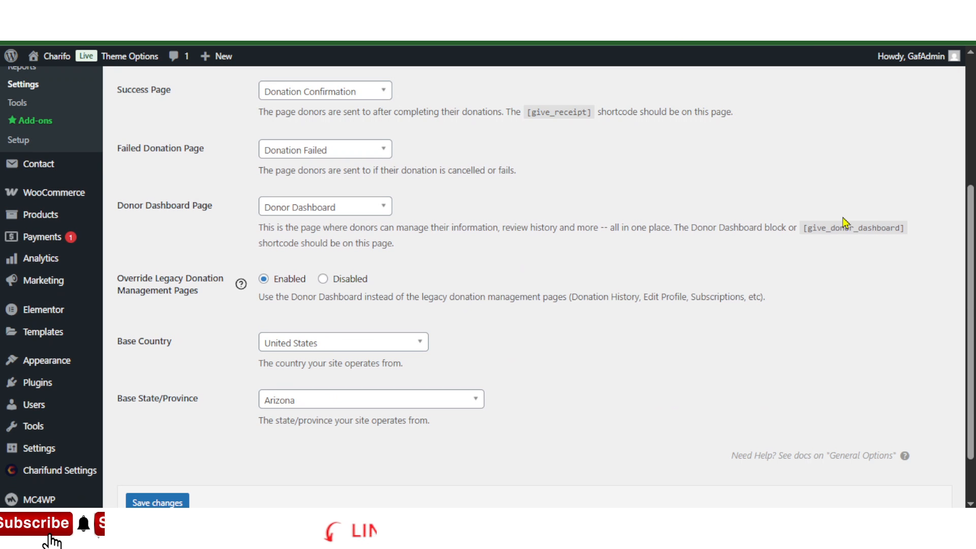
scroll(854, 221, up, 3)
scroll(761, 197, up, 2)
scroll(739, 342, down, 4)
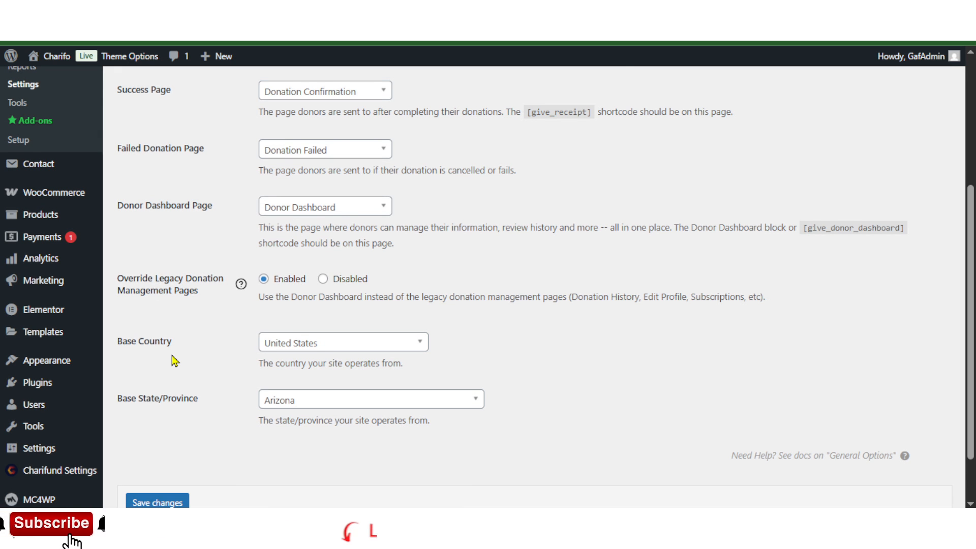
click(308, 348)
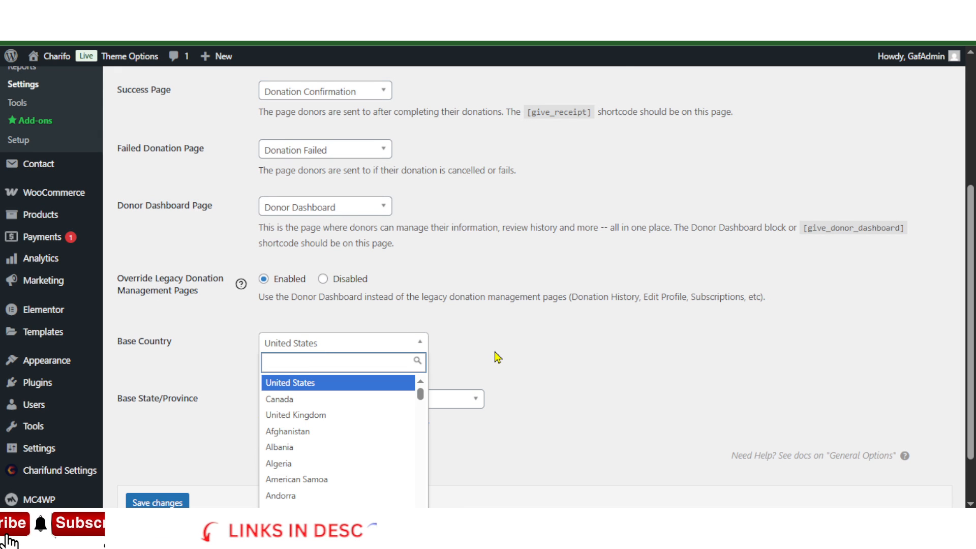
click(567, 334)
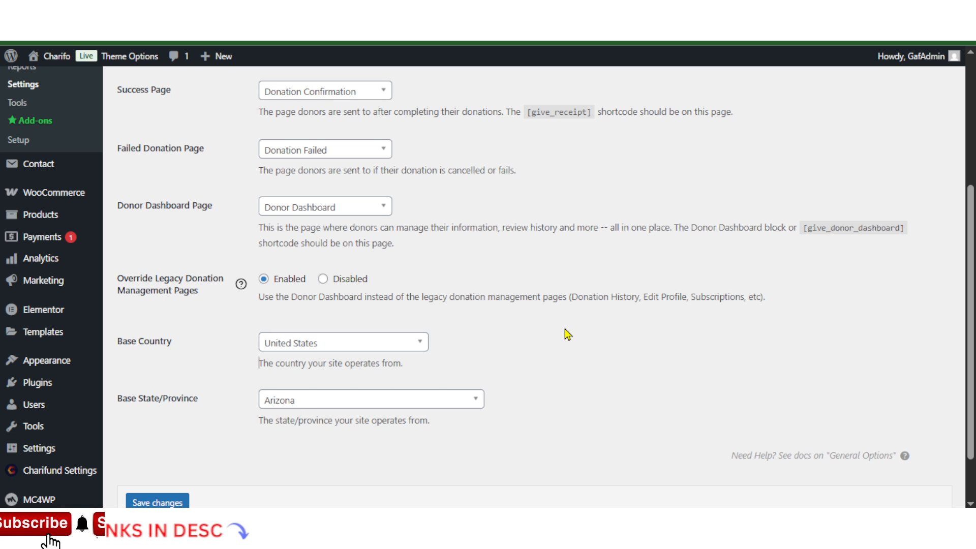
click(342, 404)
click(571, 379)
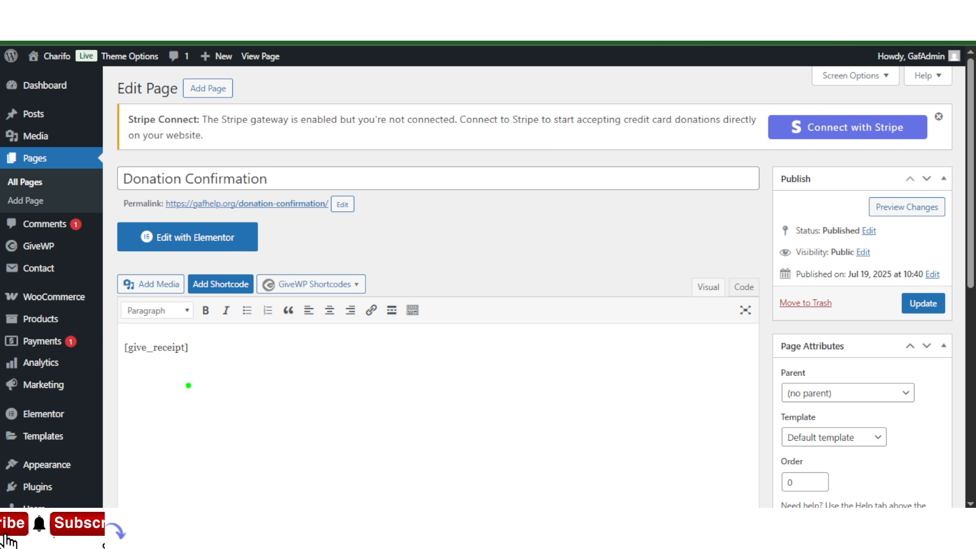
Examine the [give_receipt] shortcode in the Donation Confirmation page's content.
mouse_move(183, 366)
mouse_down()
mouse_move(209, 381)
mouse_move(260, 338)
mouse_up()
key(Escape)
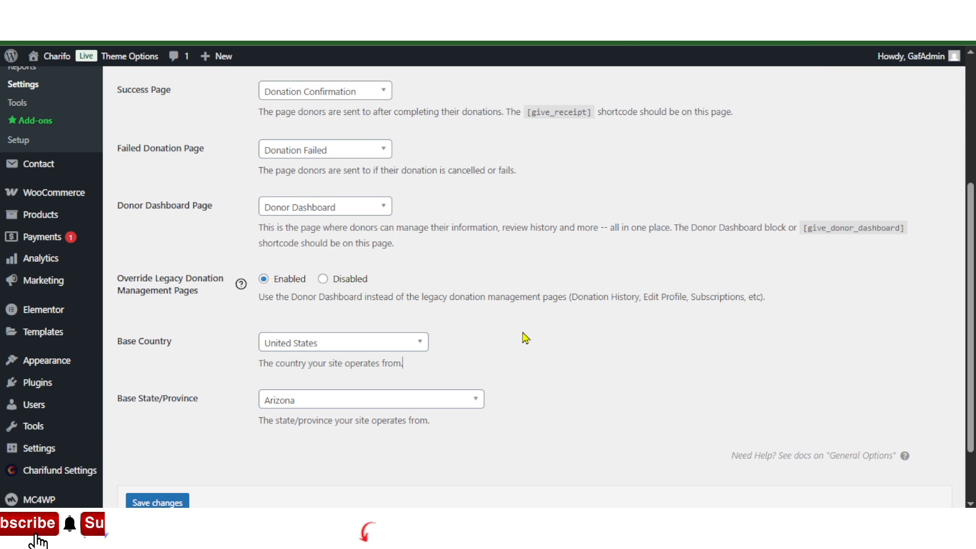
Open the GiveWP Currency settings and review the currency, symbol position, thousands and decimal separators, and number of decimals.
scroll(366, 396, up, 5)
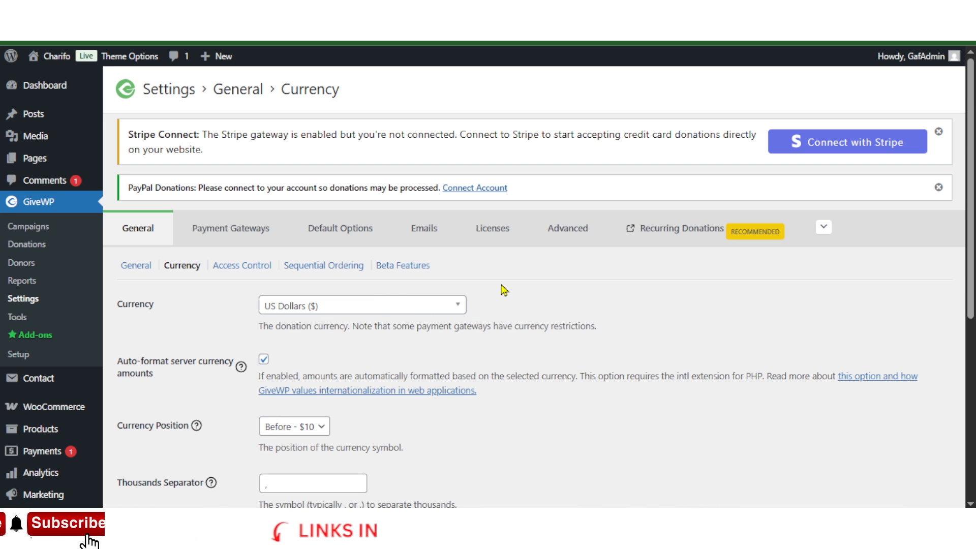
scroll(504, 290, down, 4)
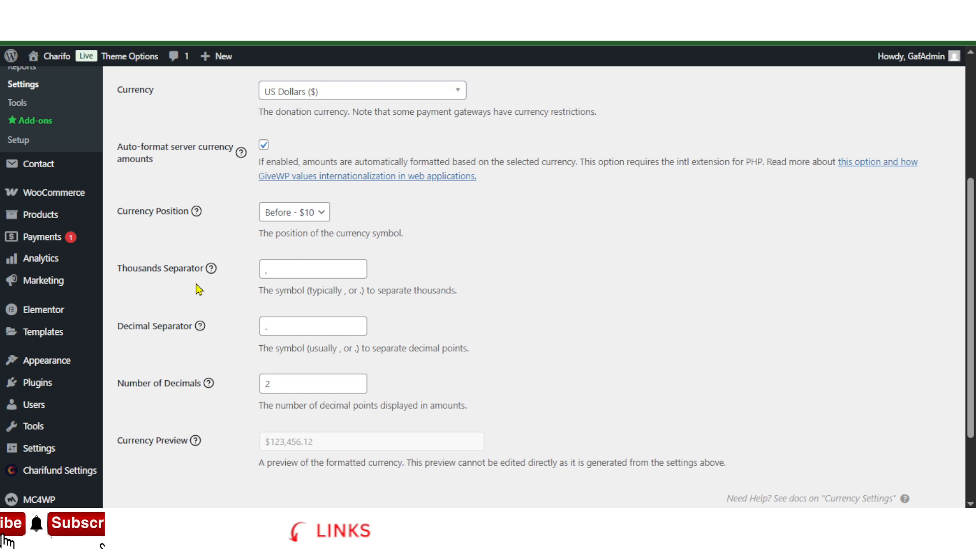
click(322, 275)
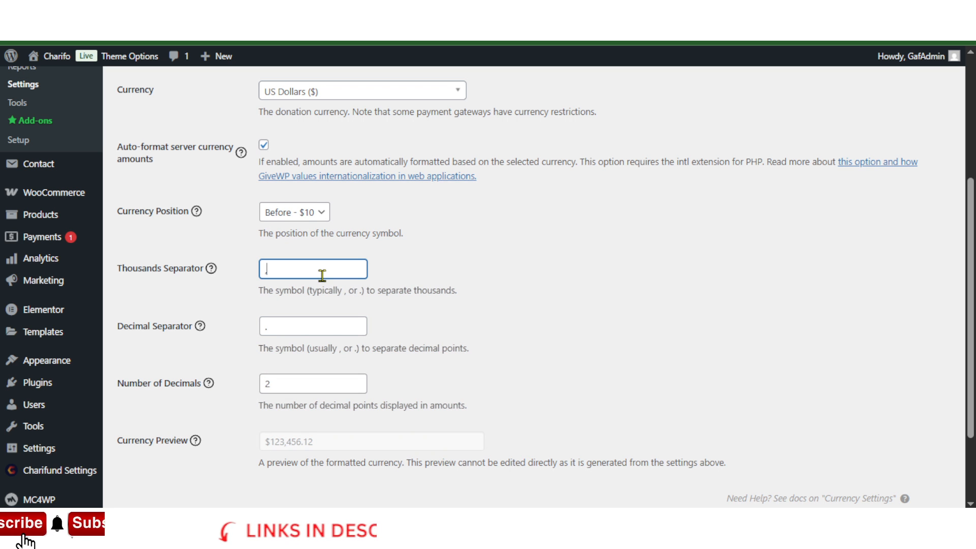
click(328, 332)
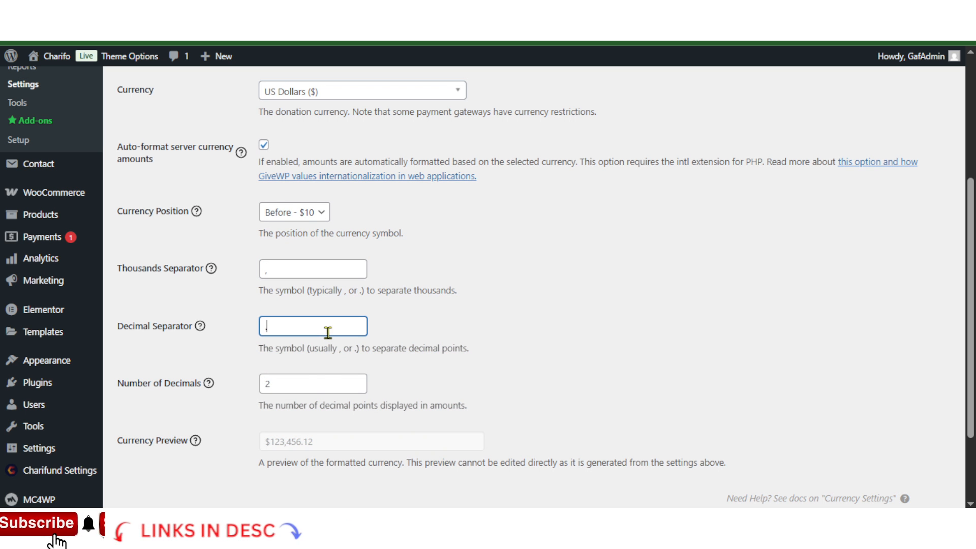
click(314, 385)
scroll(490, 331, down, 3)
Open the Access Control settings and review the Session Lifetime choices, displayed donations limit and email access option.
scroll(348, 250, up, 7)
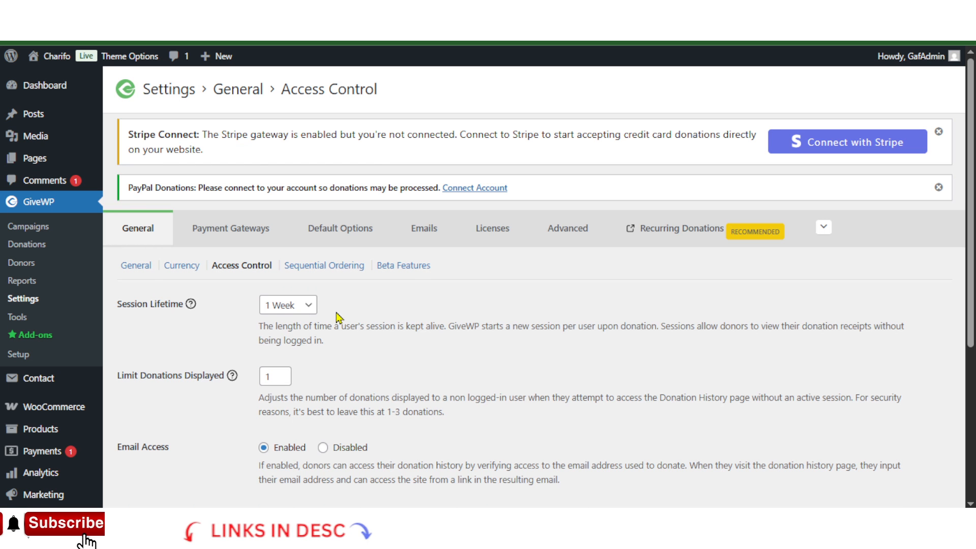
click(289, 306)
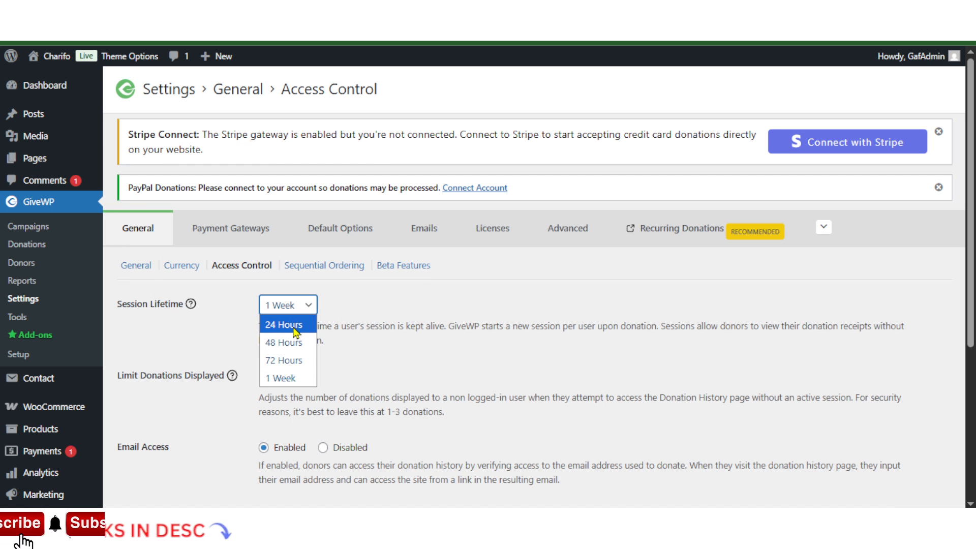
click(413, 300)
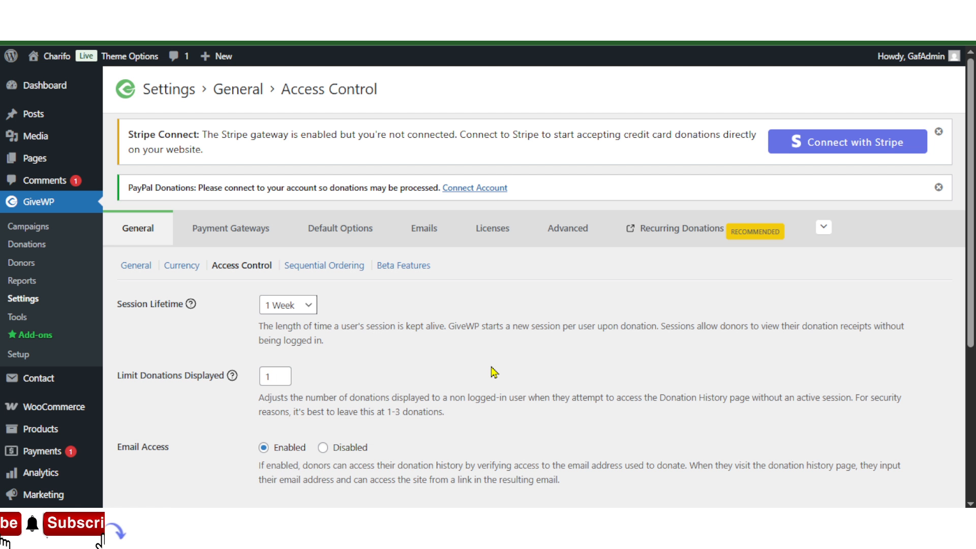
scroll(388, 263, down, 4)
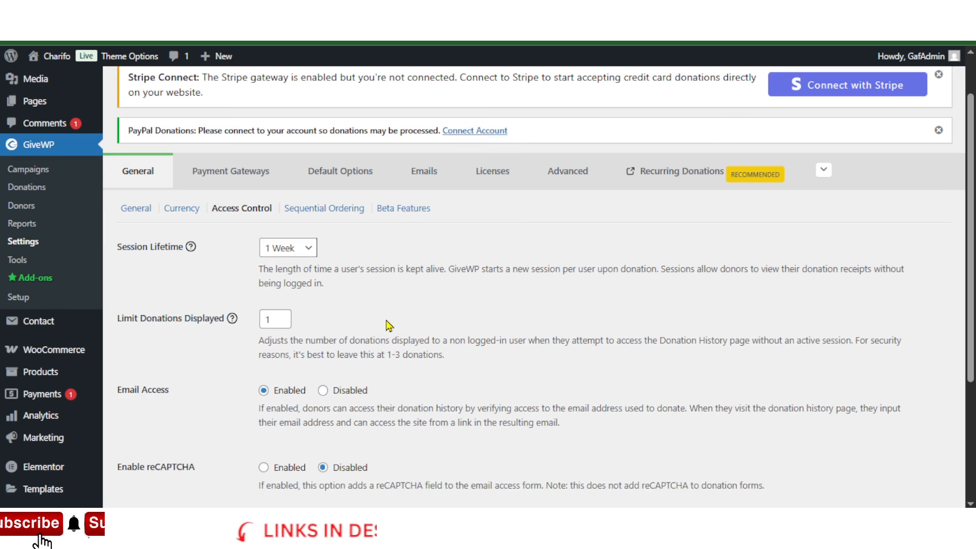
mouse_move(191, 91)
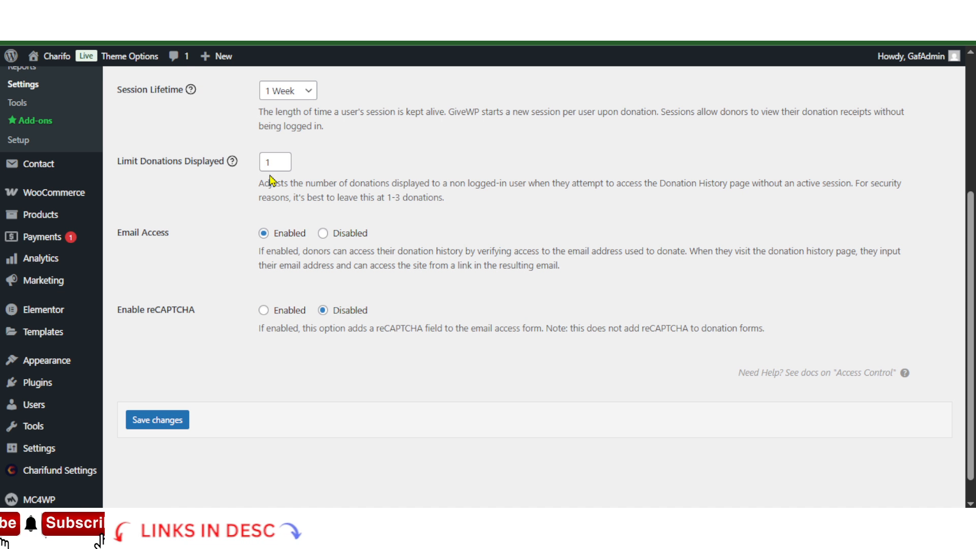
mouse_move(232, 163)
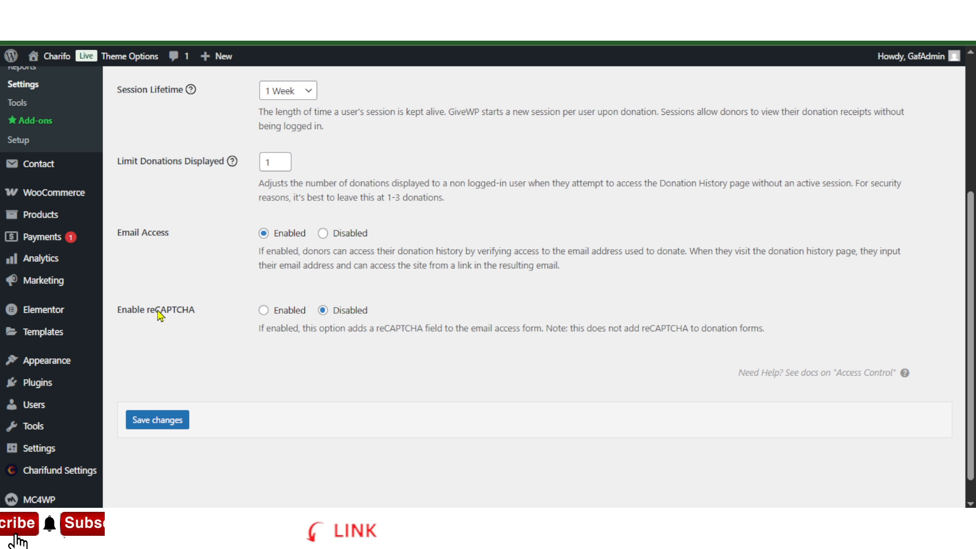
Enable reCAPTCHA to check its key fields, set it back to Disabled and save the Access Control settings.
click(263, 311)
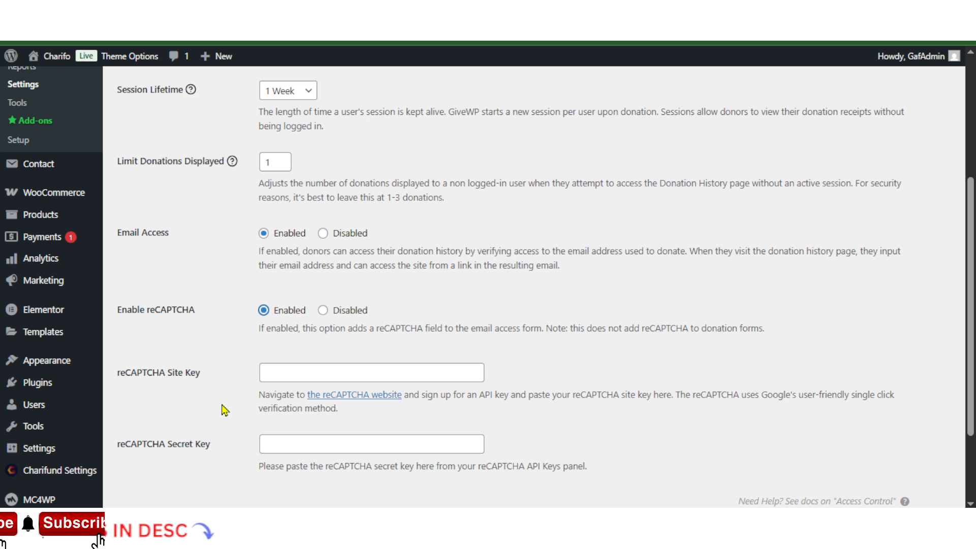
scroll(225, 409, down, 3)
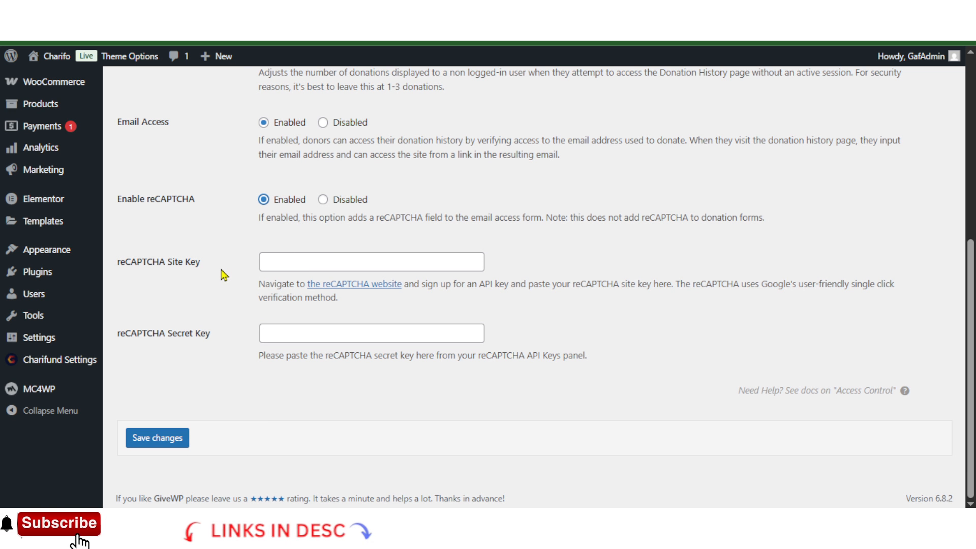
click(323, 201)
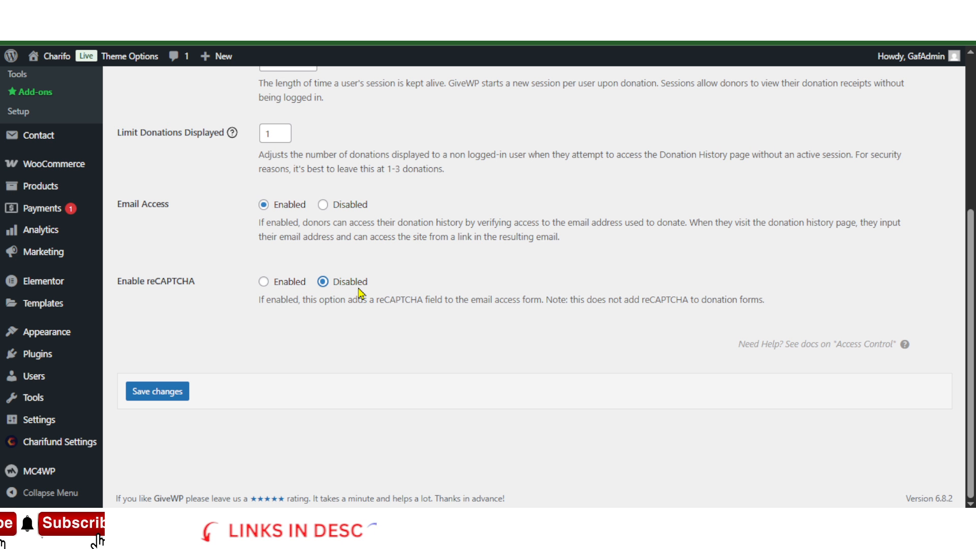
click(169, 398)
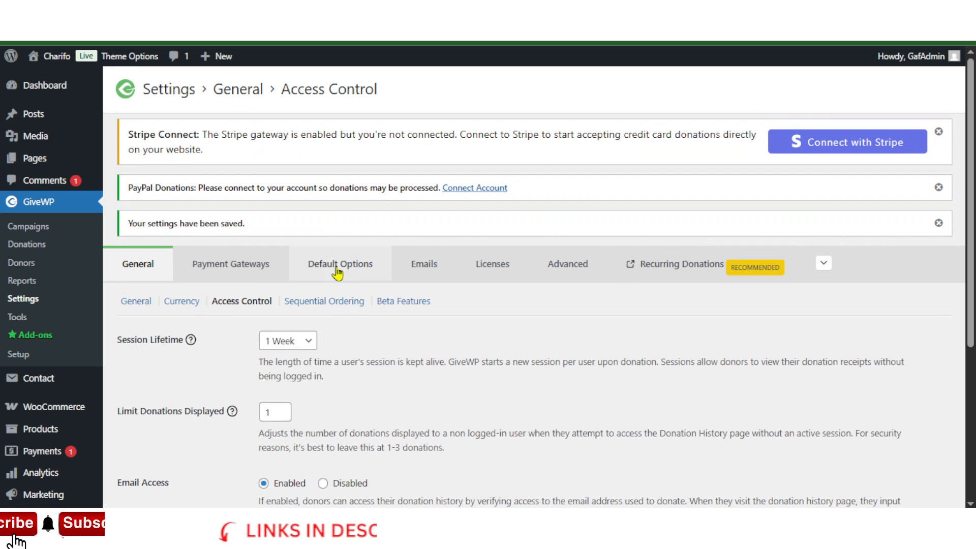
Open the Sequential Ordering settings and review the next donation number, prefix, suffix and padding options.
scroll(355, 364, down, 4)
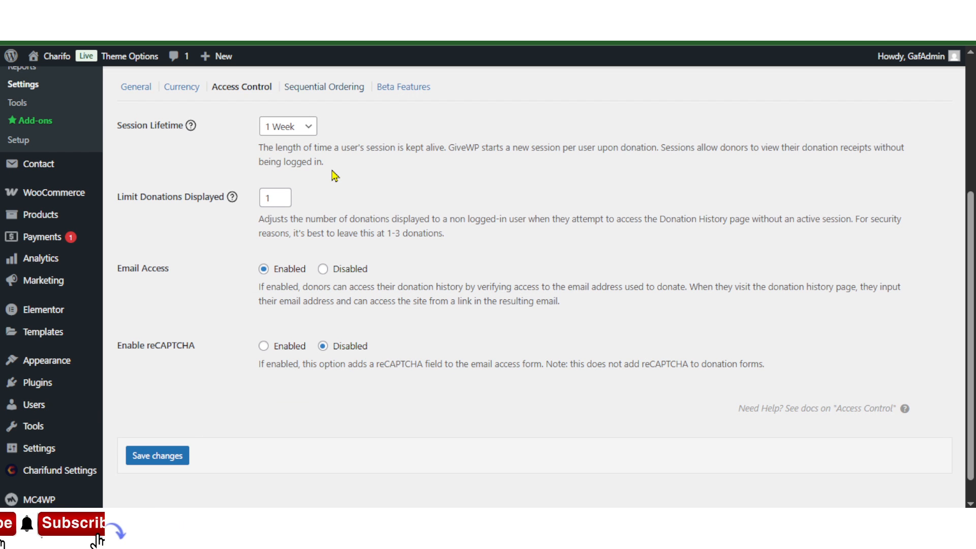
scroll(369, 253, down, 4)
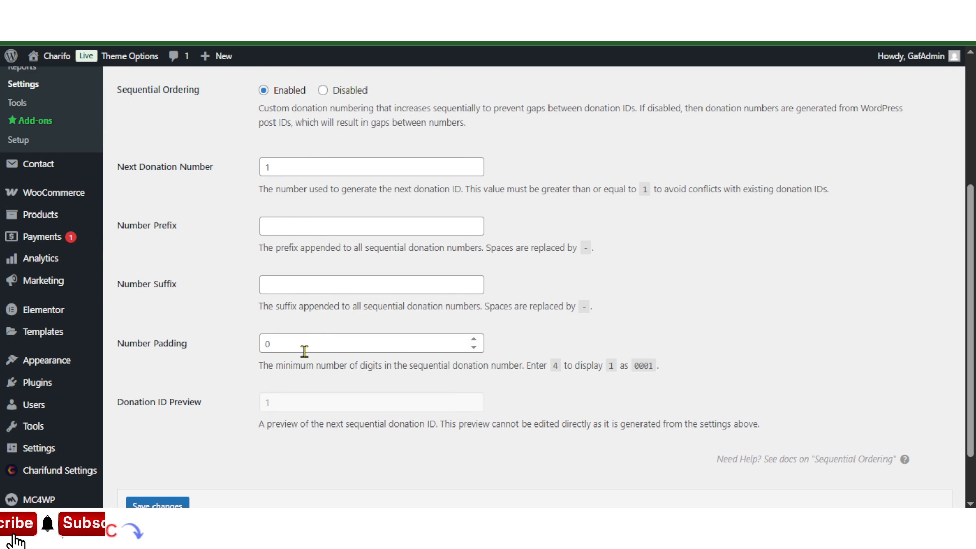
Open the Beta Features settings, set Event Tickets to Disabled and save the changes.
scroll(441, 246, up, 4)
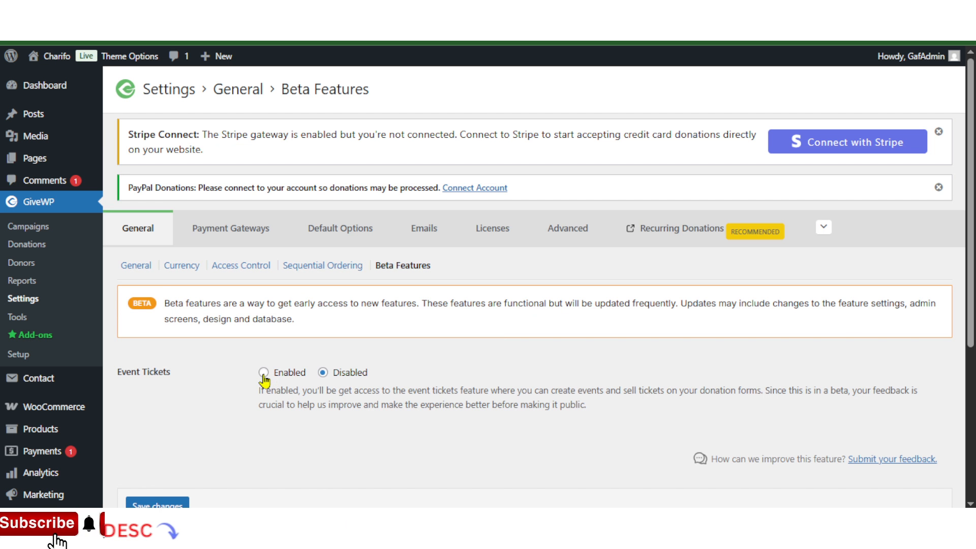
click(323, 373)
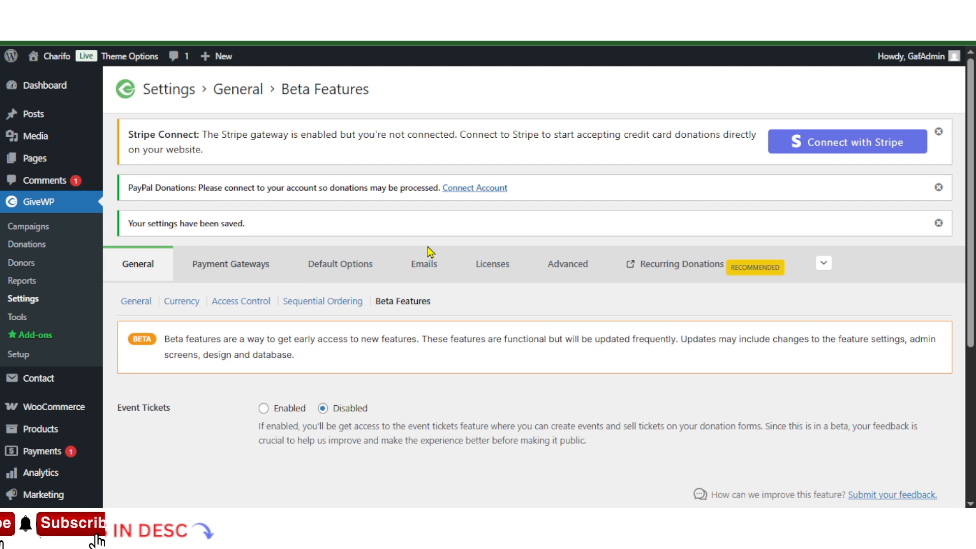
In the Payment Gateways settings, disable Test Donation and Offline Donation for the Visual Form Builder, keep Stripe - Payment Element as default and save.
scroll(428, 246, down, 5)
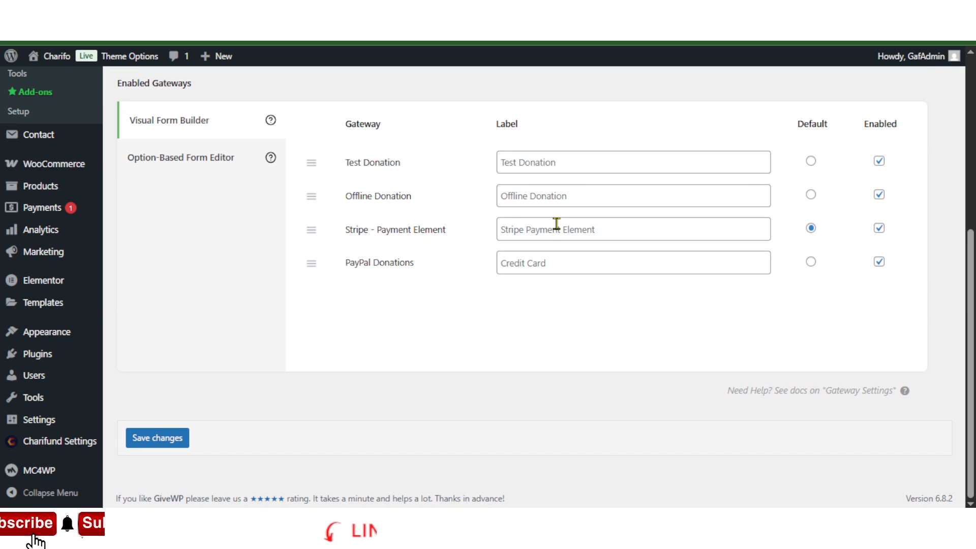
scroll(161, 222, up, 4)
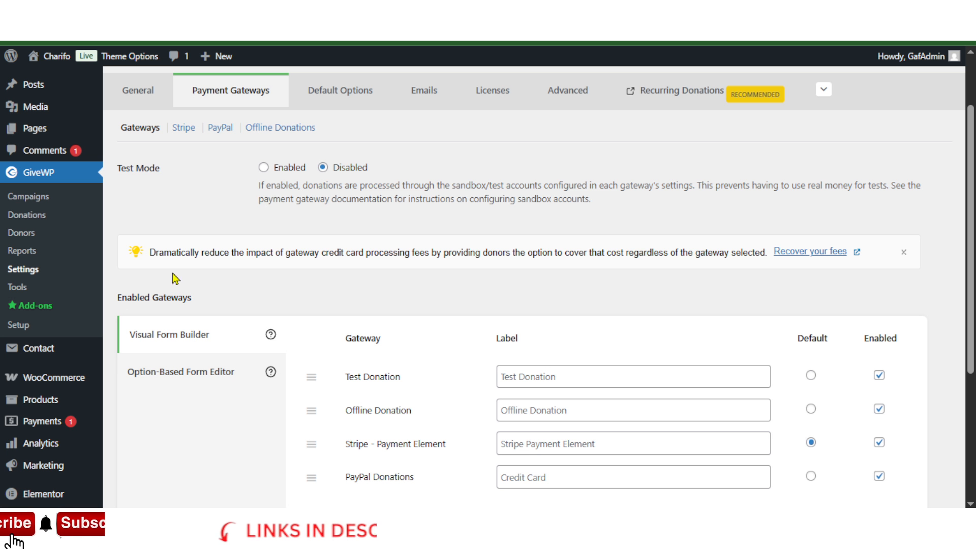
scroll(345, 347, down, 4)
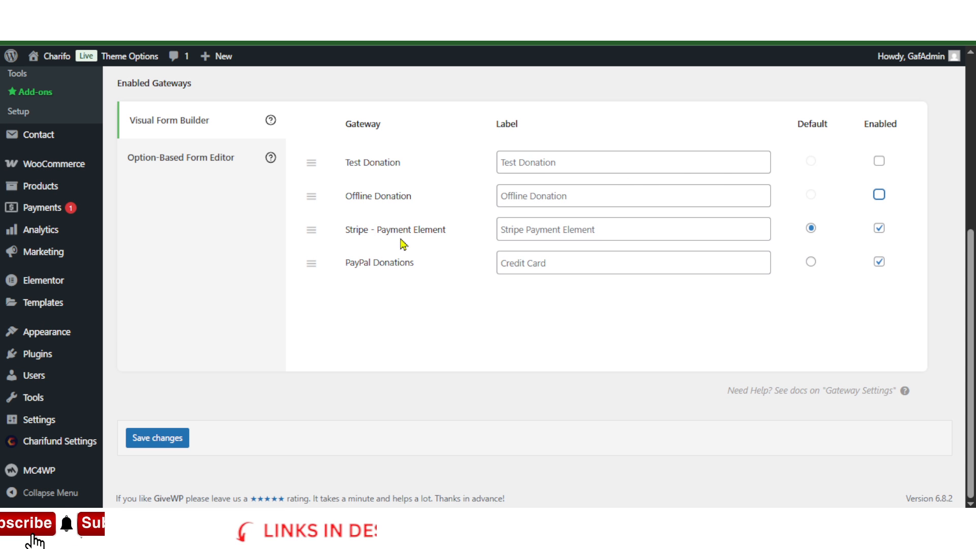
click(811, 262)
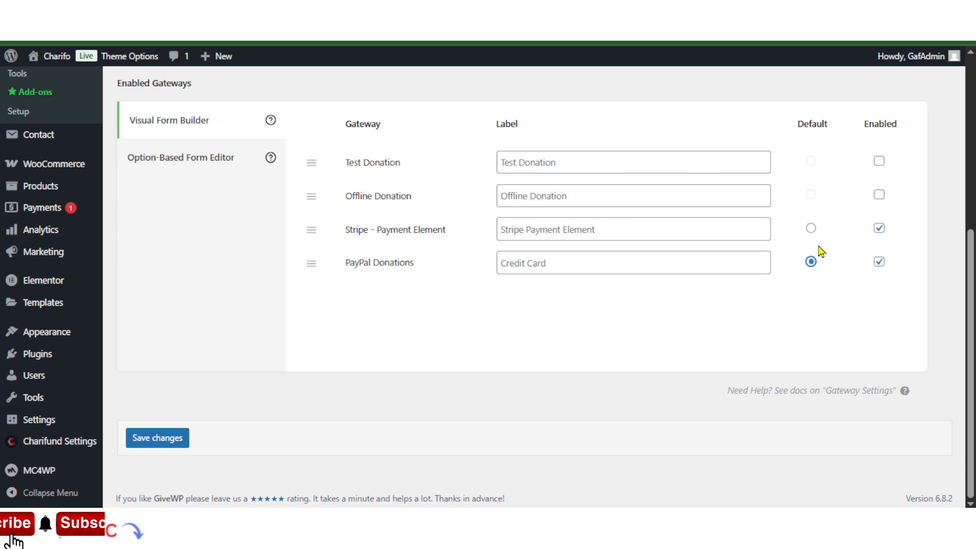
click(811, 229)
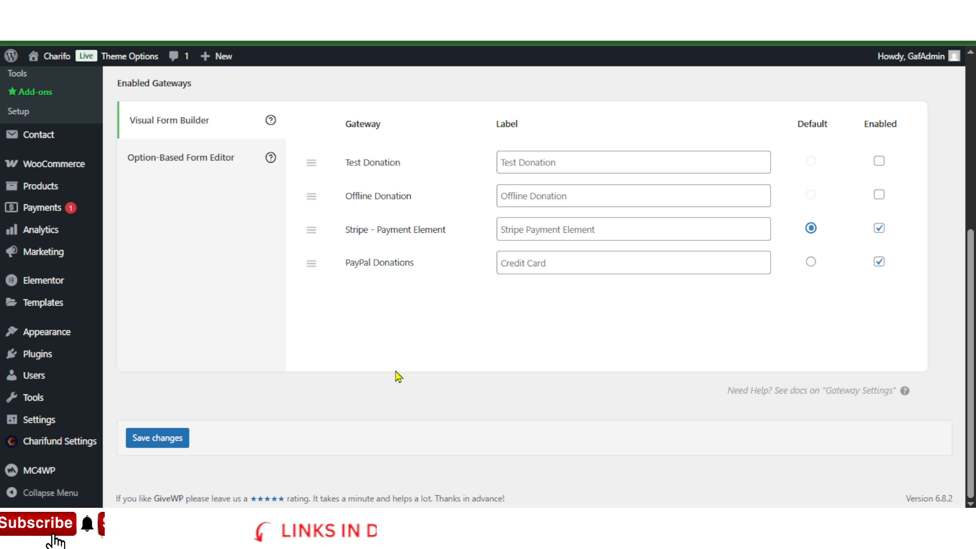
click(150, 444)
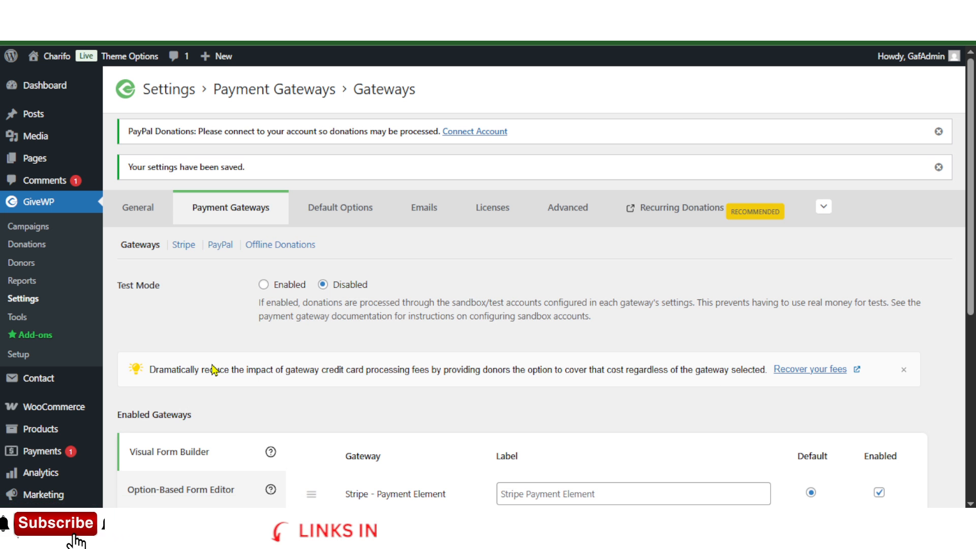
For the Option-Based Form Editor, disable the Offline Donation gateway, make PayPal Donations the default and save the changes.
scroll(212, 369, down, 4)
click(192, 277)
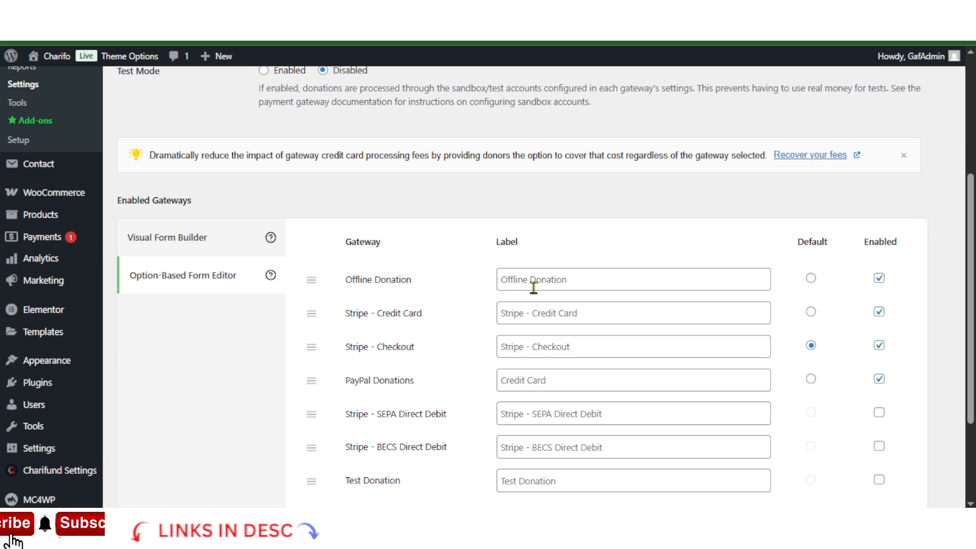
scroll(808, 290, down, 3)
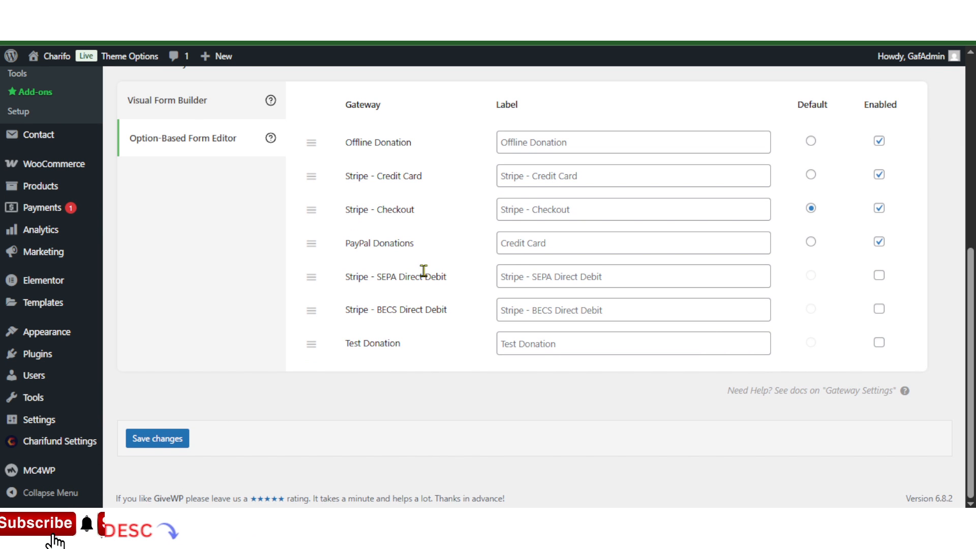
scroll(435, 272, up, 1)
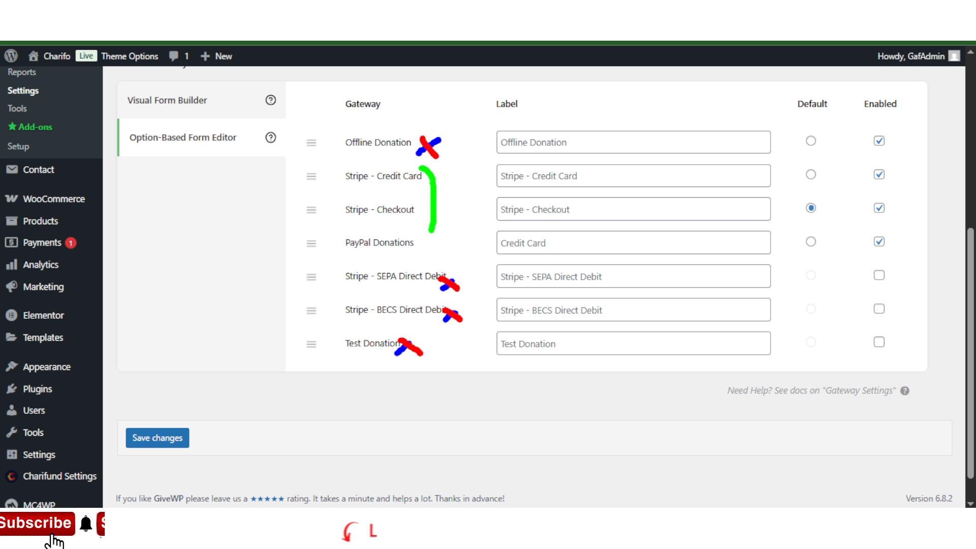
key(Escape)
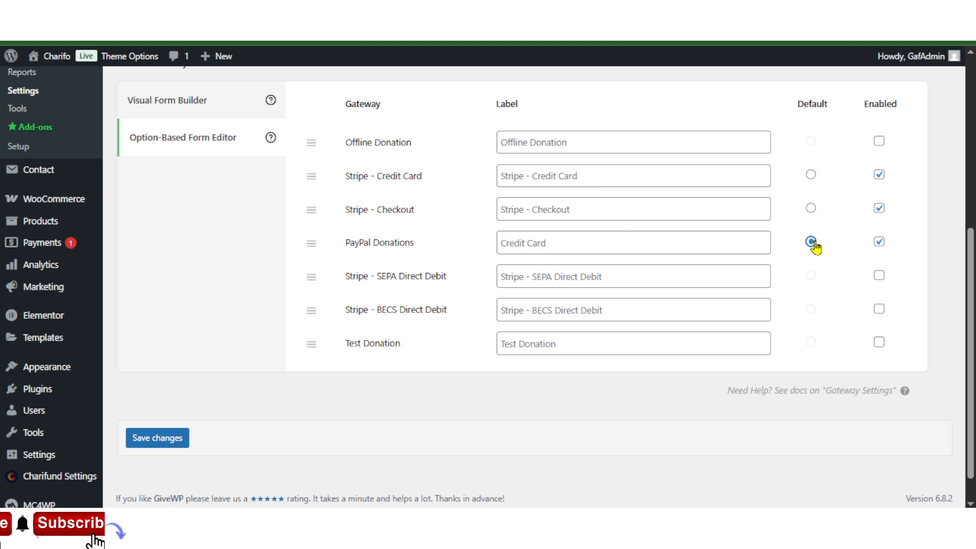
click(170, 436)
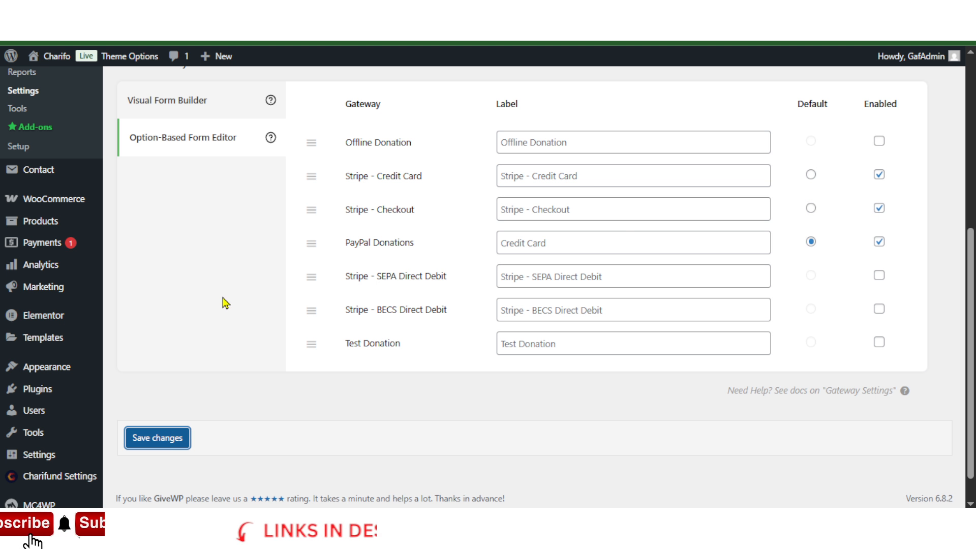
Open the Stripe gateway settings and review the account connection, connected accounts and default account information.
scroll(233, 269, up, 4)
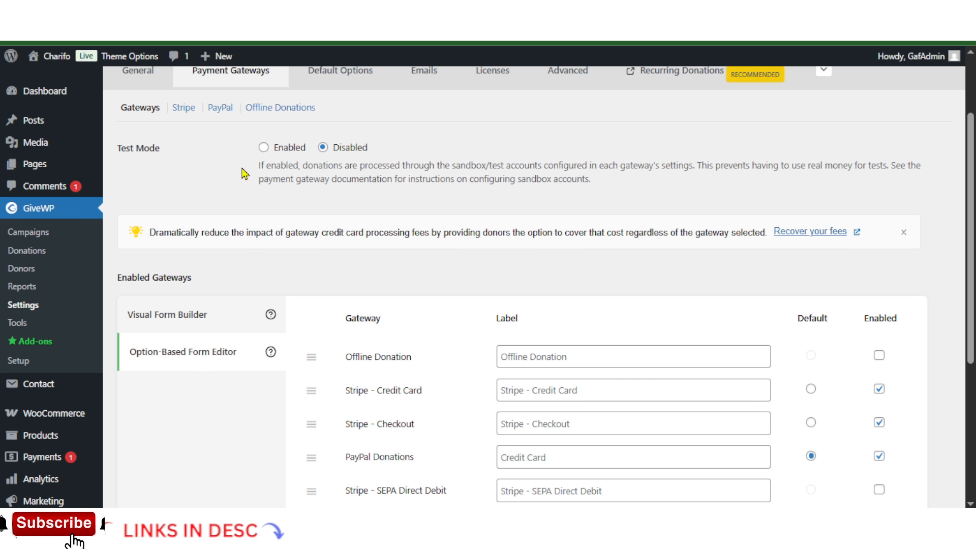
scroll(245, 174, up, 2)
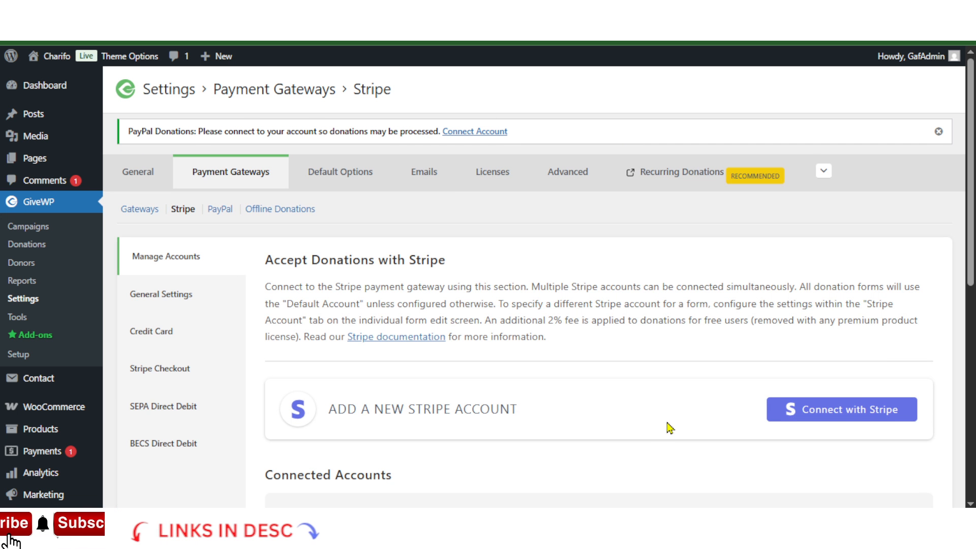
scroll(770, 399, down, 4)
scroll(746, 337, down, 3)
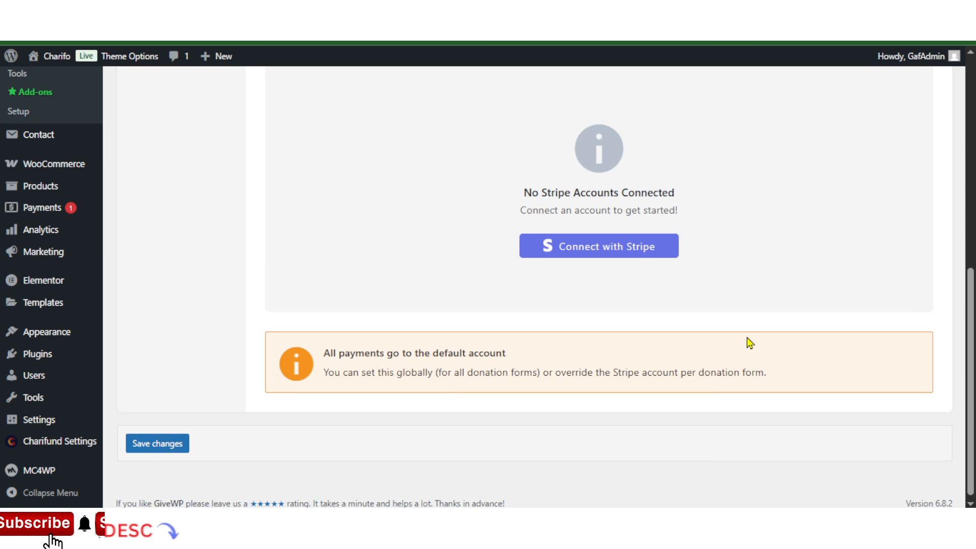
scroll(745, 337, up, 3)
scroll(746, 337, down, 3)
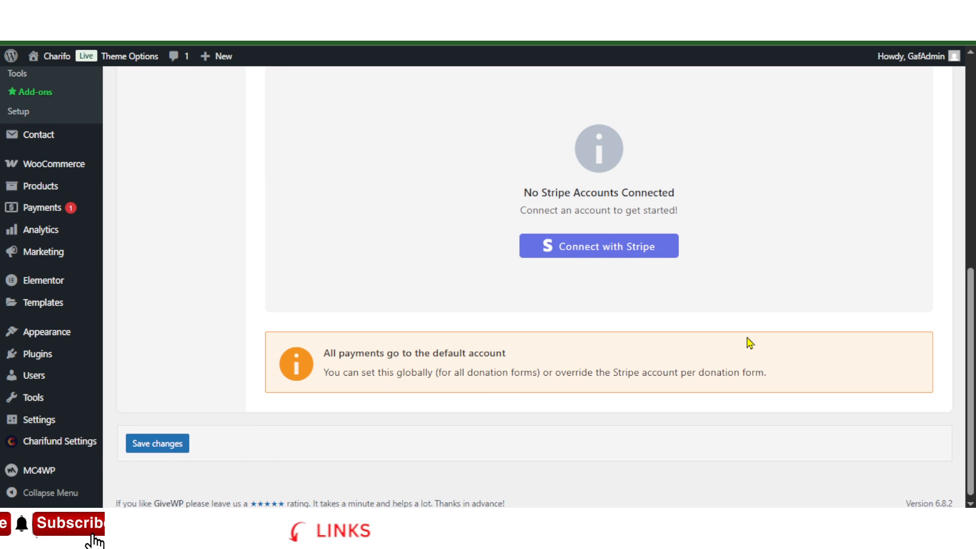
scroll(746, 337, up, 3)
scroll(396, 320, up, 4)
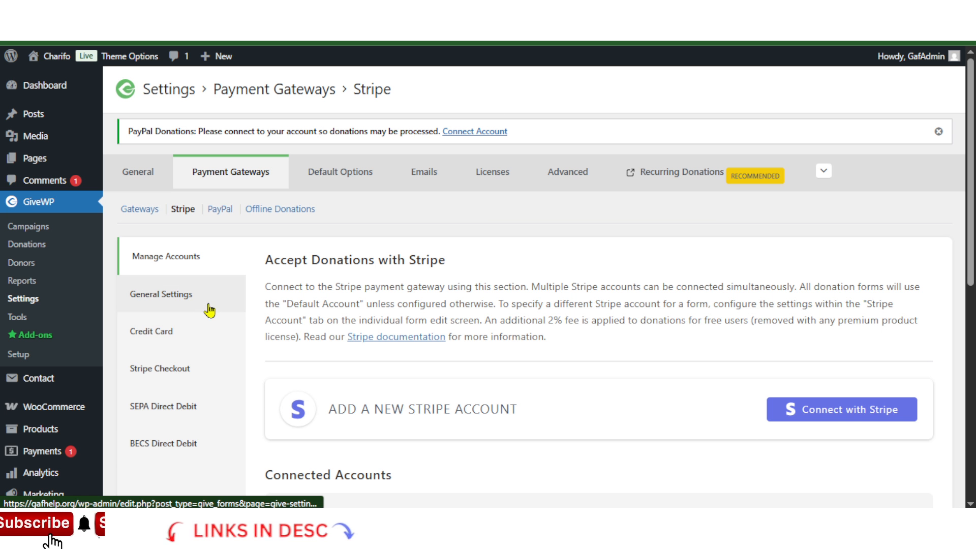
Switch to Fiverr, search for "stripe paypal" services and browse the payment integration gigs.
click(741, 15)
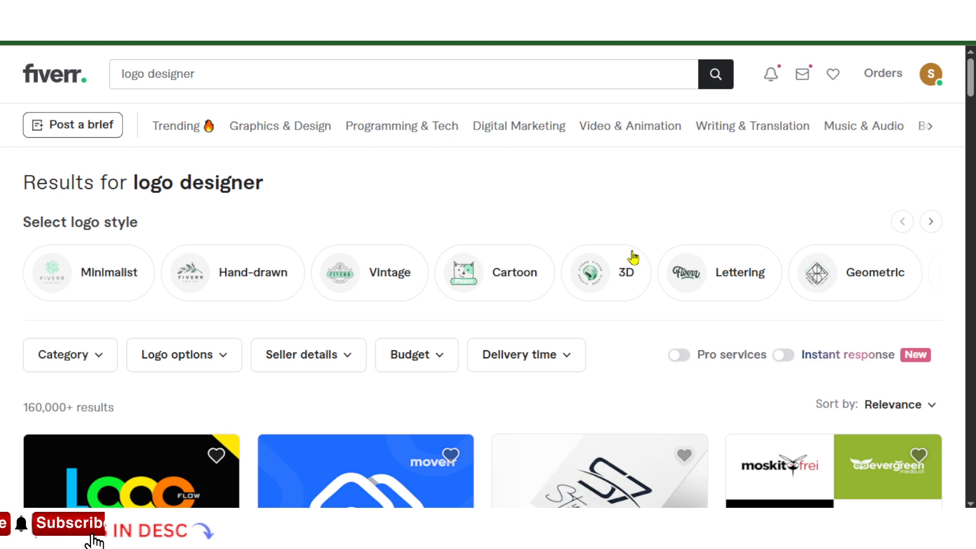
scroll(518, 194, down, 4)
scroll(516, 196, up, 4)
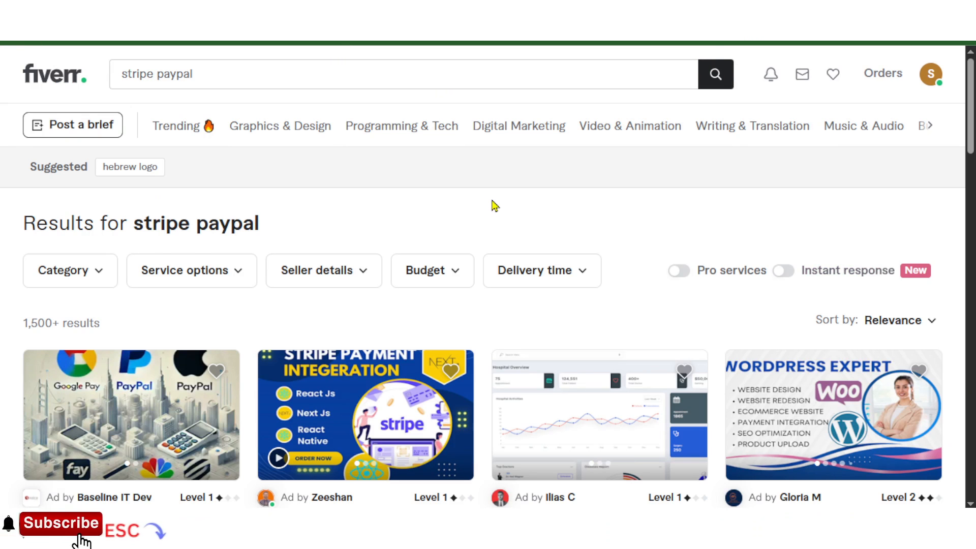
scroll(492, 206, down, 4)
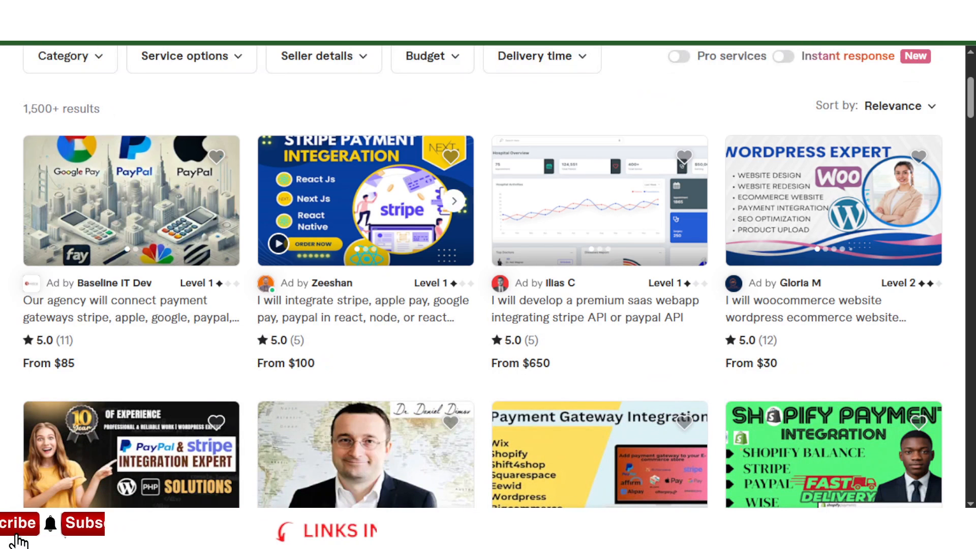
click(833, 16)
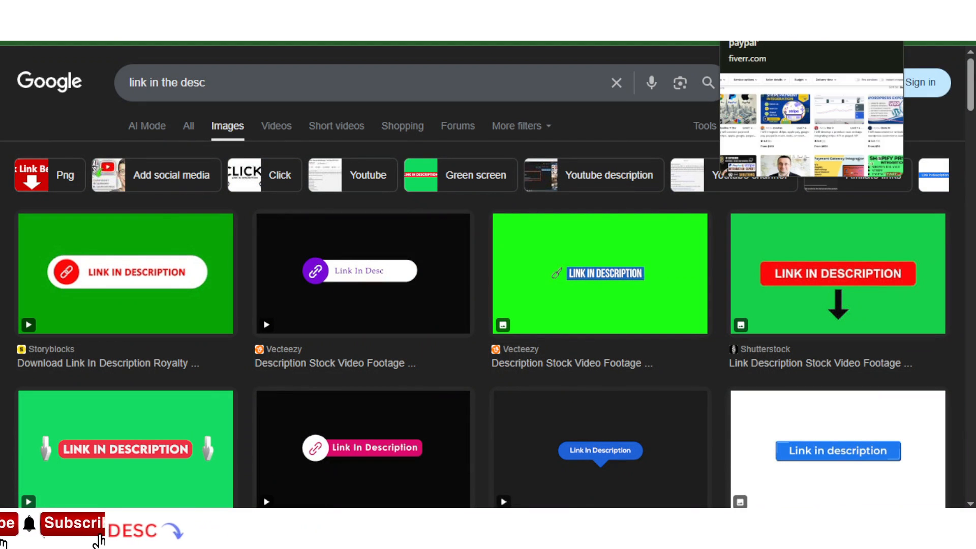
click(762, 20)
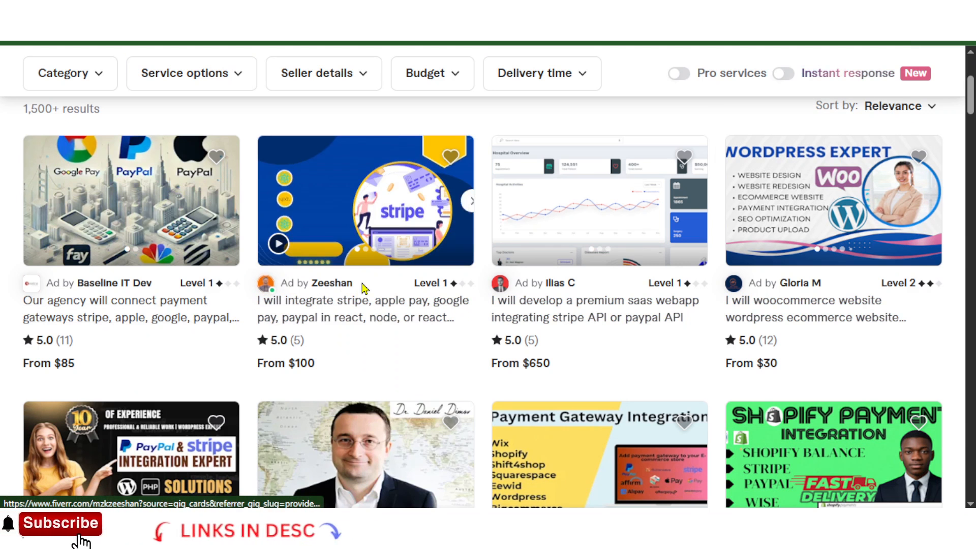
scroll(233, 246, up, 4)
scroll(212, 338, down, 4)
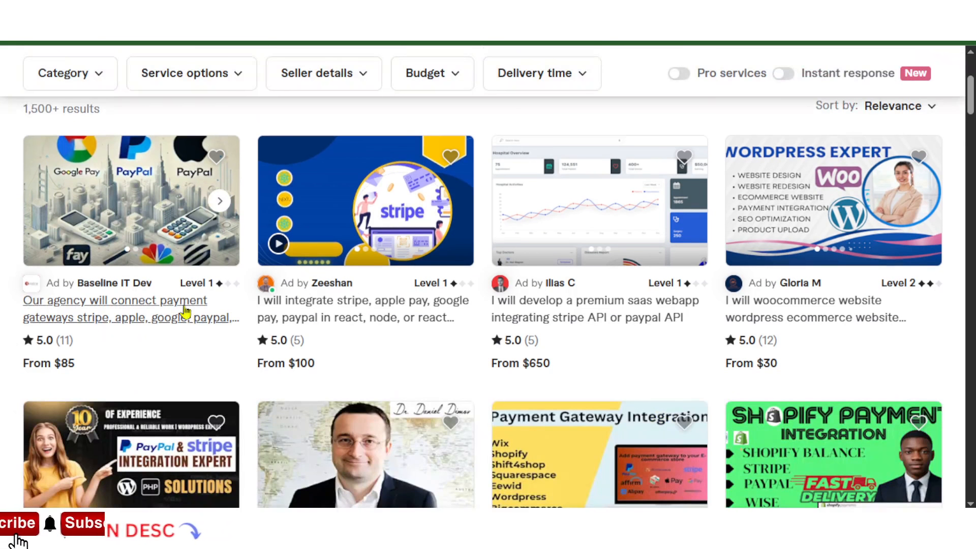
scroll(631, 275, down, 4)
scroll(467, 288, down, 12)
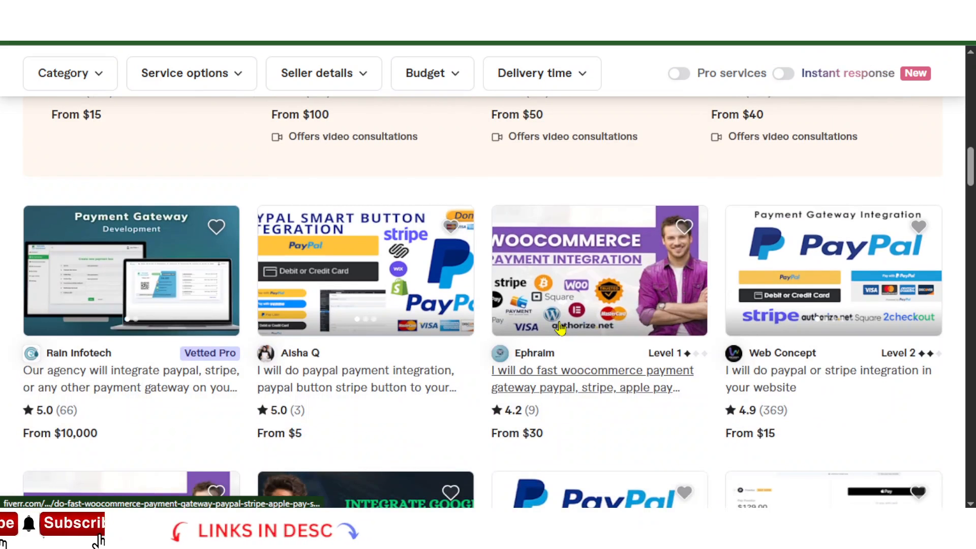
Open the gig "I will do paypal or stripe integration in your website" in a new tab and bring up its seller message window.
scroll(560, 330, up, 4)
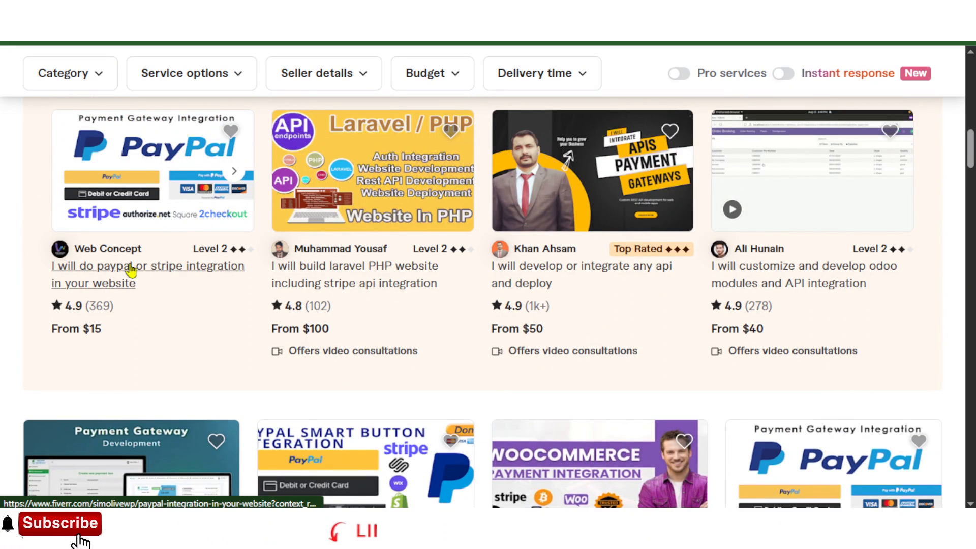
right_click(118, 276)
click(142, 285)
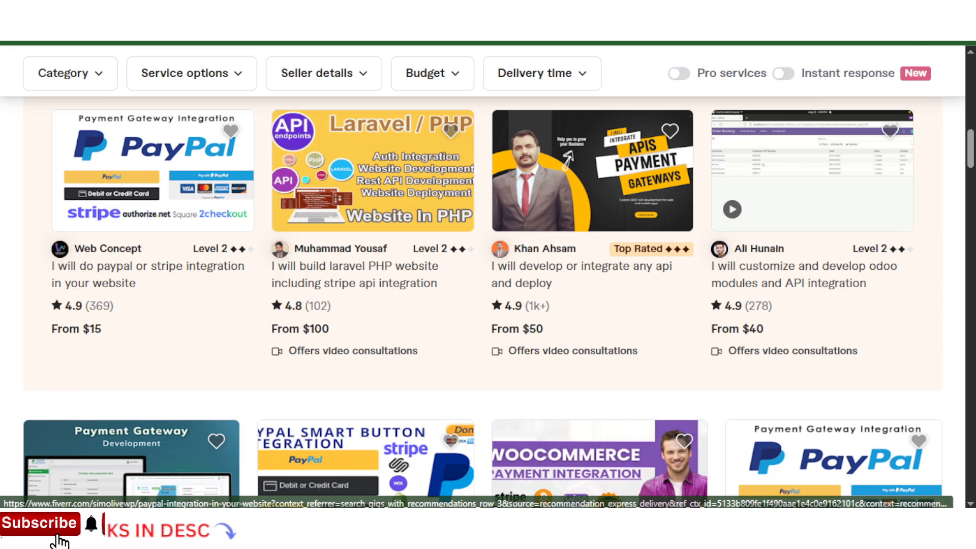
click(793, 13)
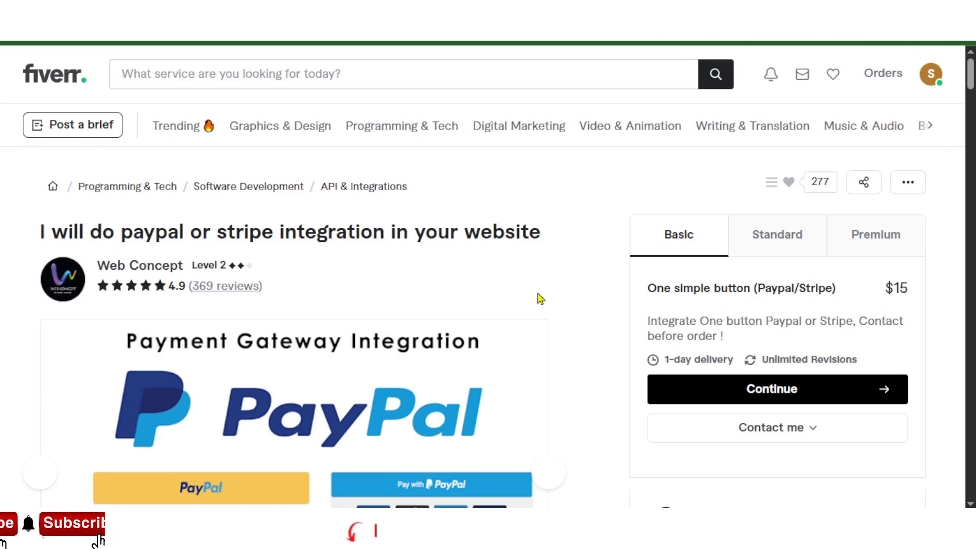
scroll(541, 298, down, 4)
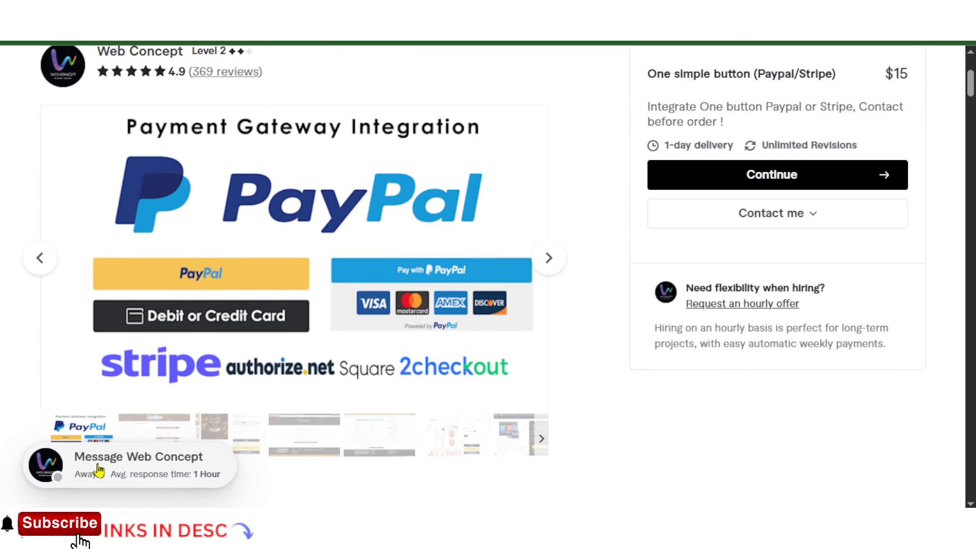
click(141, 478)
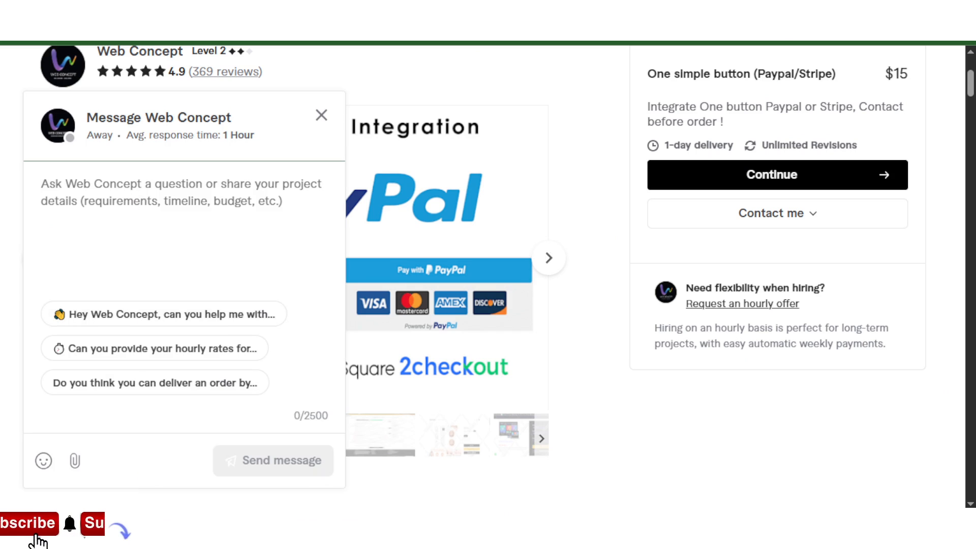
Switch back to the GiveWP Stripe settings in WordPress and look over the Manage Accounts section again.
click(752, 6)
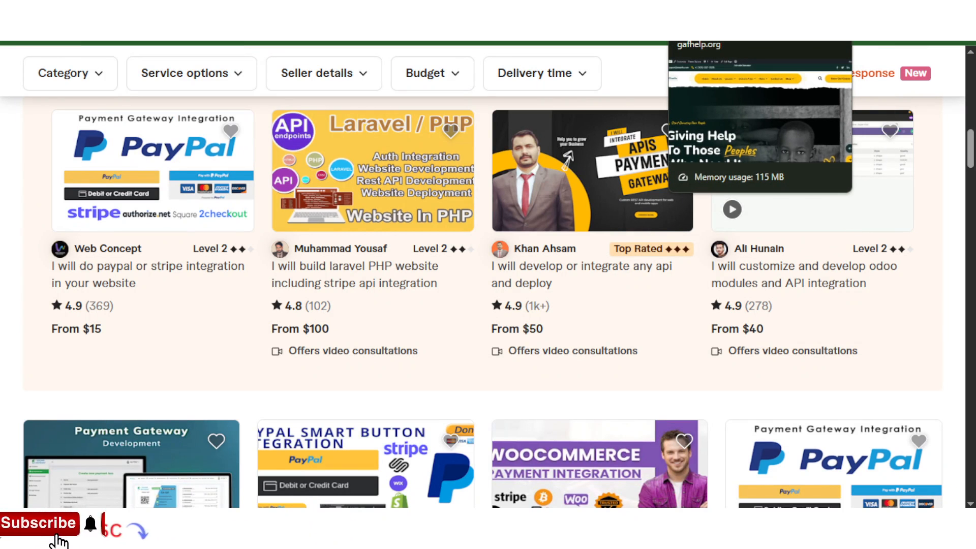
click(716, 8)
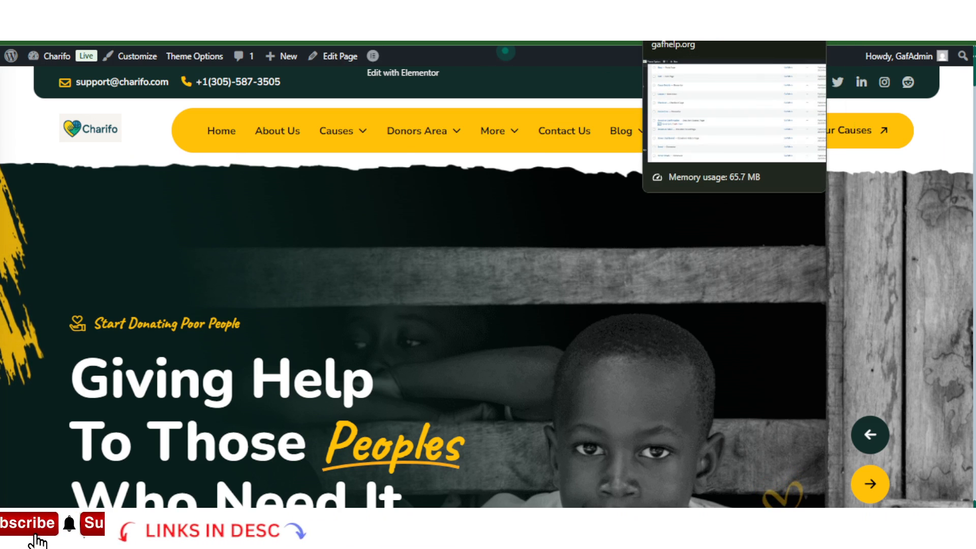
click(638, 8)
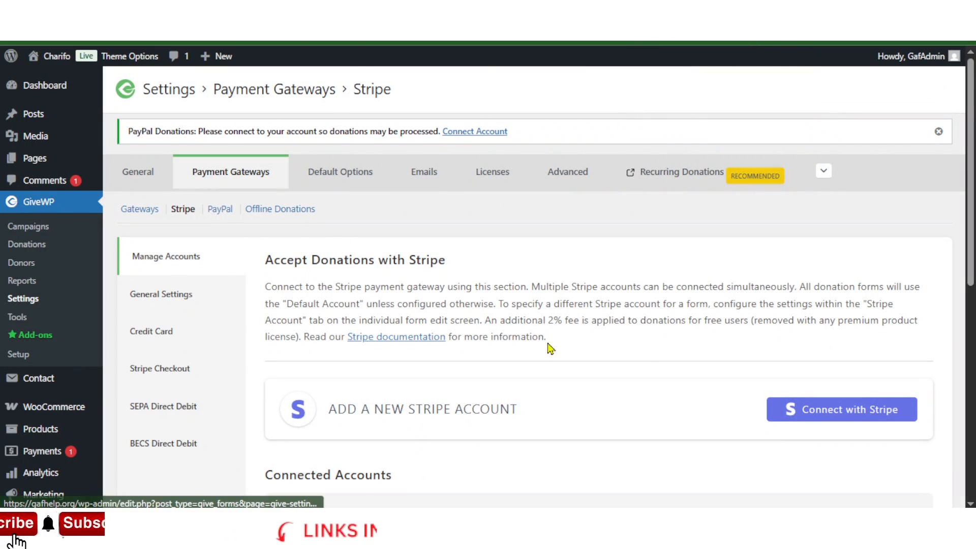
scroll(686, 394, down, 5)
scroll(326, 239, up, 5)
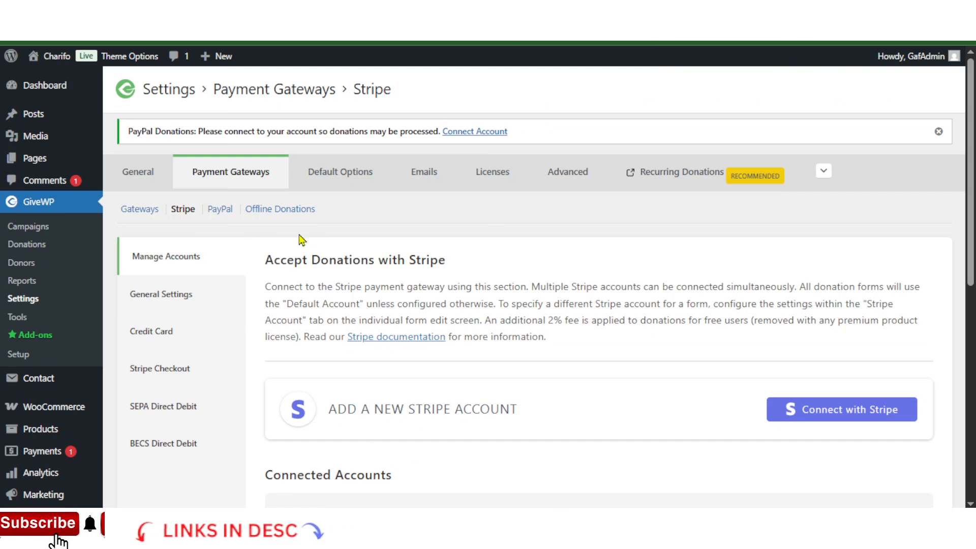
scroll(791, 319, down, 4)
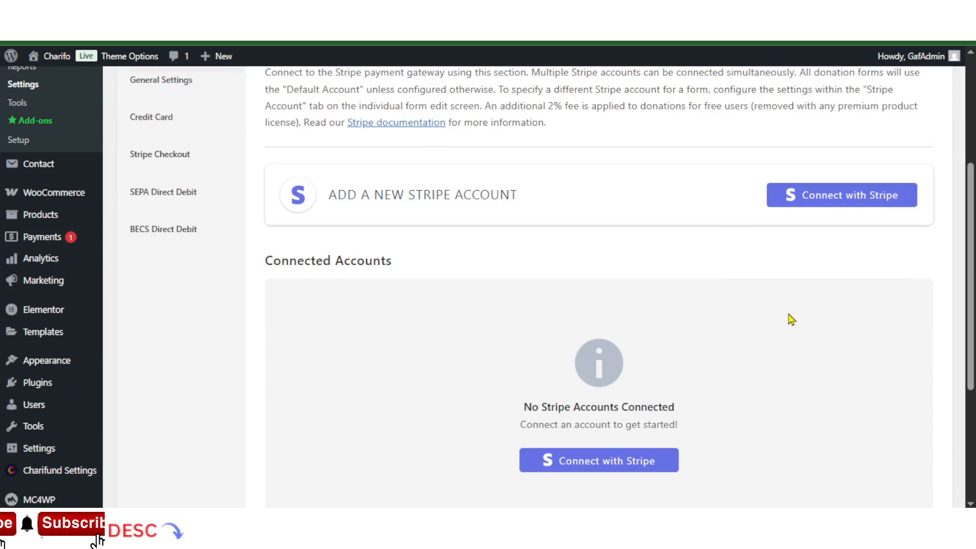
In the Stripe General Settings, review the webhook URL and enable Collect Billing Details and Stripe Receipt Emails.
scroll(603, 288, up, 4)
click(163, 295)
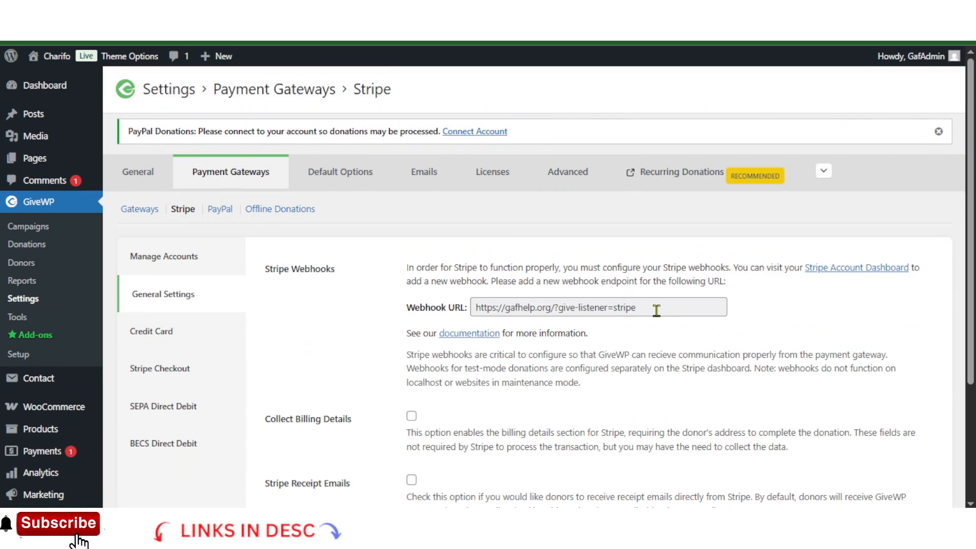
scroll(656, 310, down, 3)
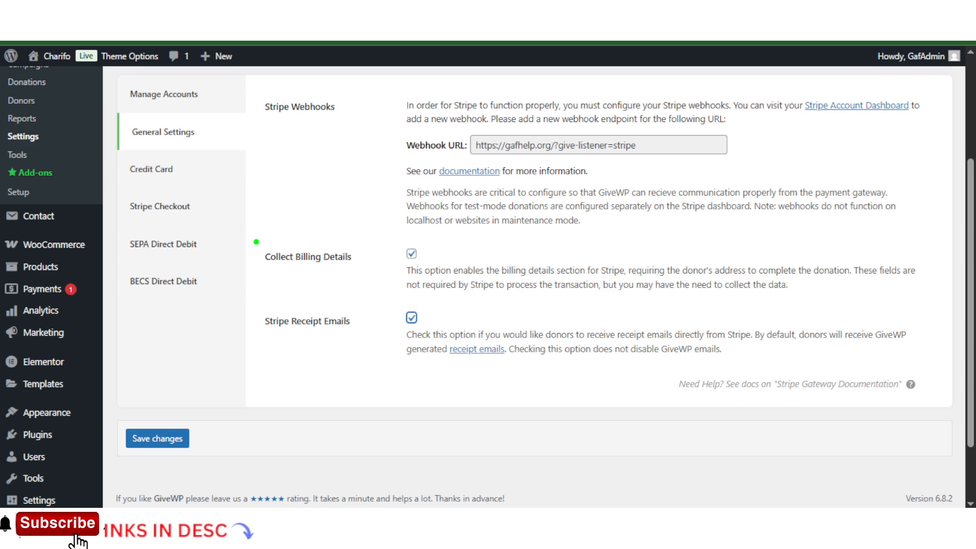
Save the Stripe General Settings with billing details collection and Stripe receipt emails enabled.
drag(256, 241, 317, 258)
drag(388, 333, 429, 294)
key(Escape)
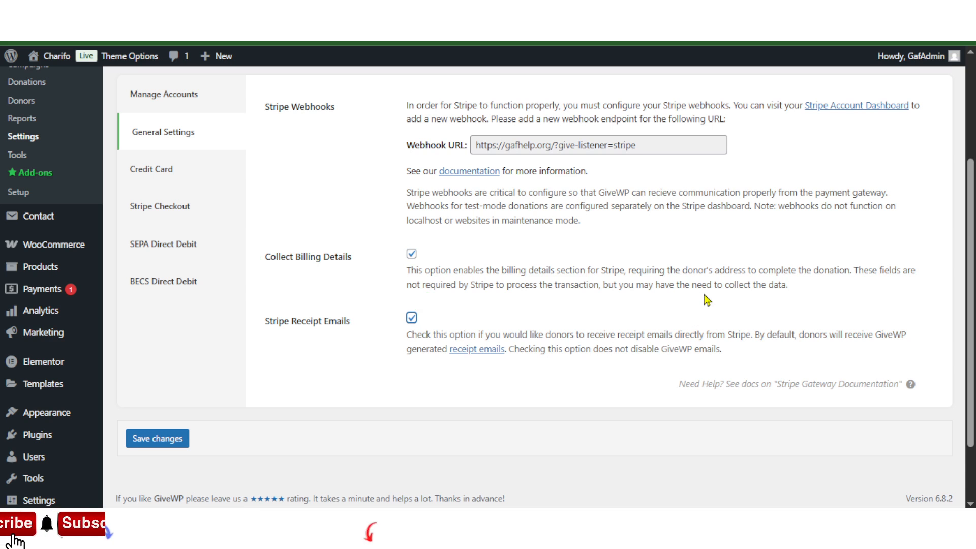
click(157, 440)
Open Stripe's Credit Card settings and review the Single Field and Multiple Fields formats.
click(174, 173)
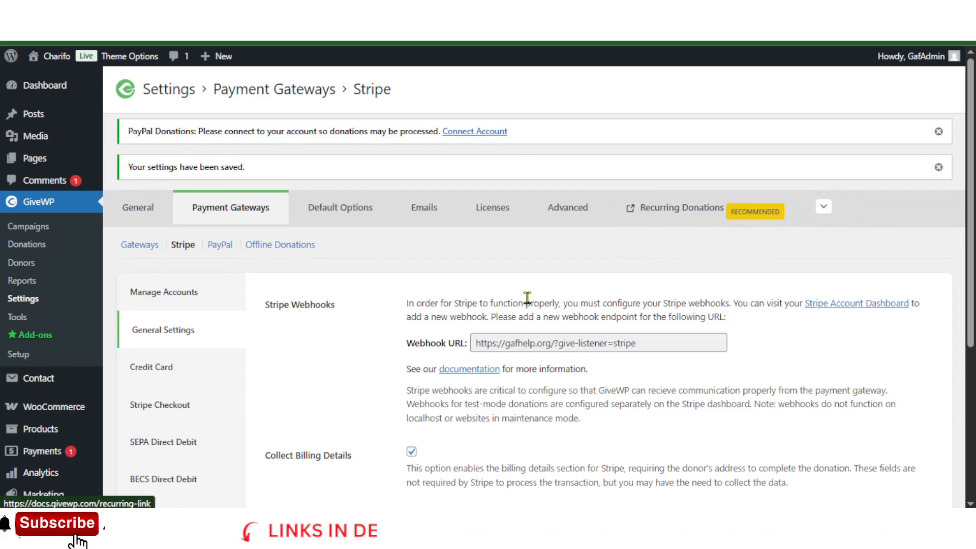
scroll(464, 181, down, 4)
click(174, 162)
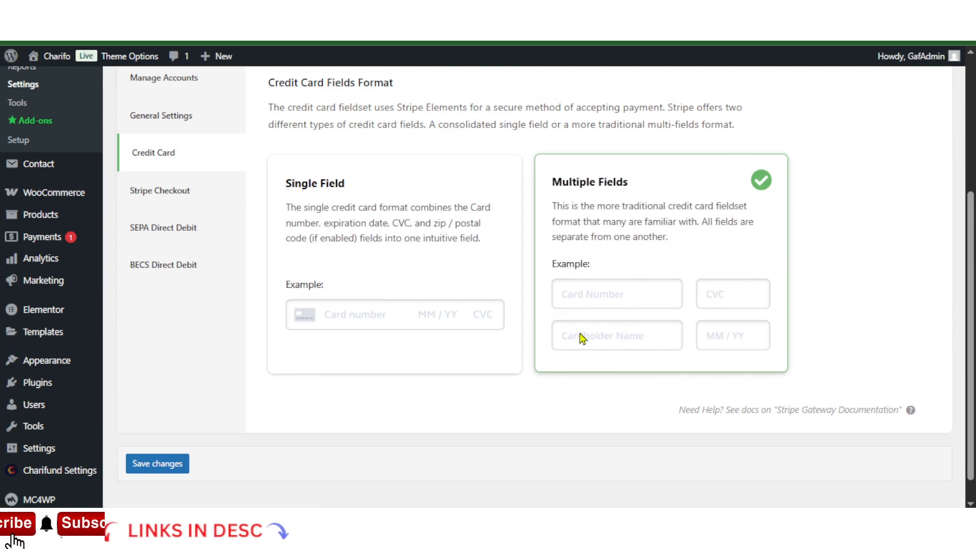
Open the Stripe Checkout settings and review the checkout type, checkout heading and background image options.
click(168, 197)
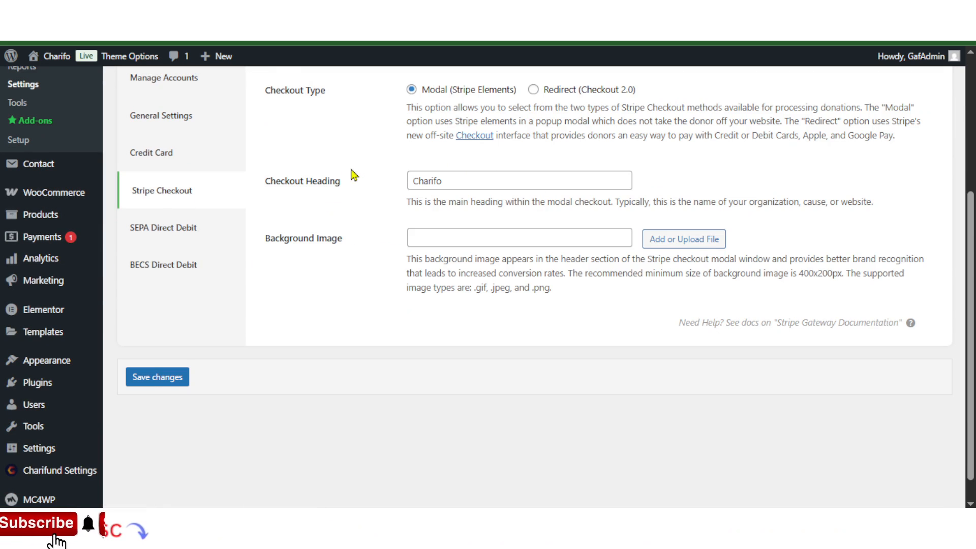
scroll(492, 194, down, 1)
click(505, 145)
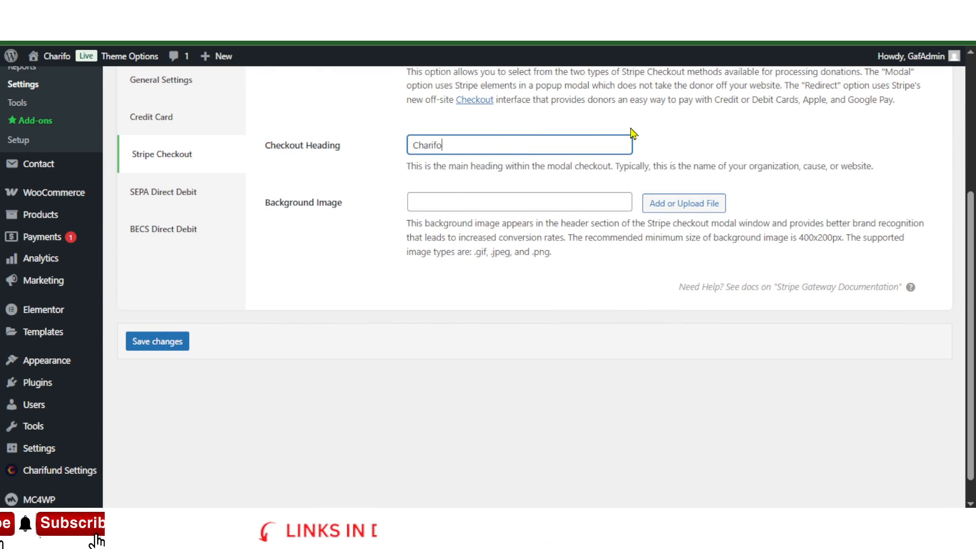
scroll(559, 147, up, 5)
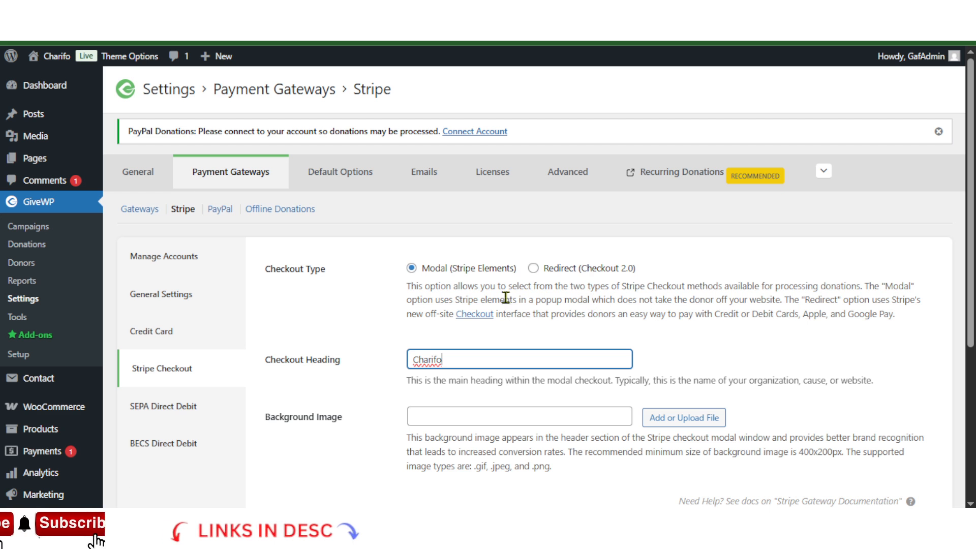
scroll(665, 342, down, 4)
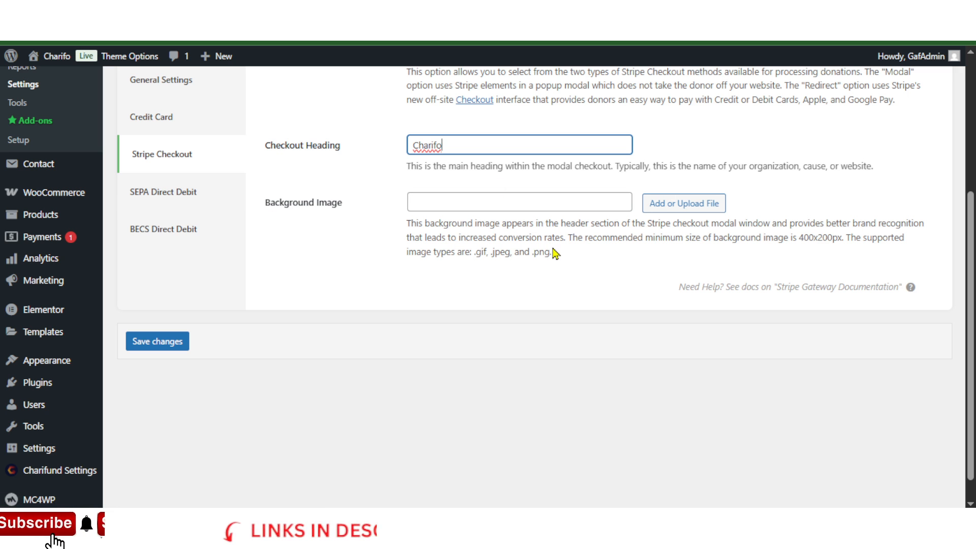
scroll(224, 239, up, 4)
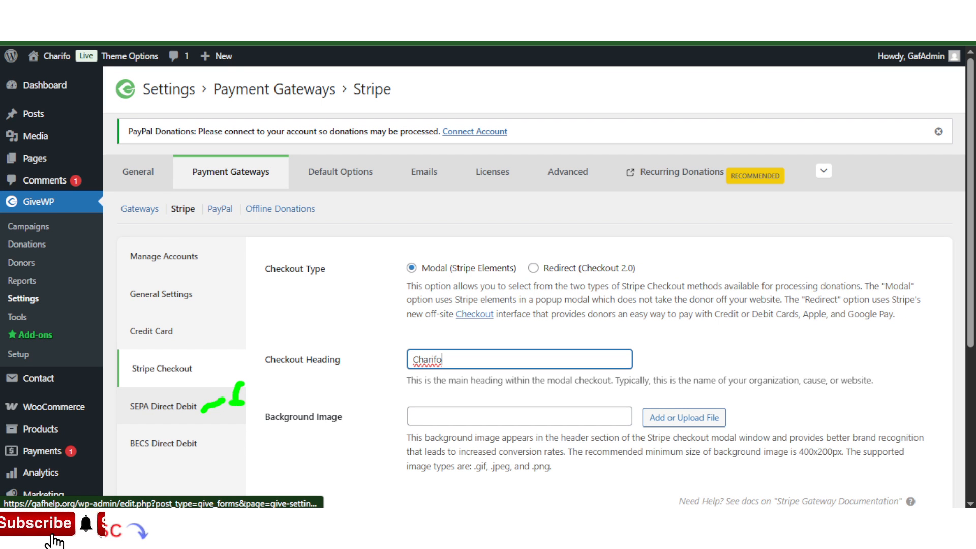
drag(232, 419, 243, 416)
drag(179, 456, 213, 432)
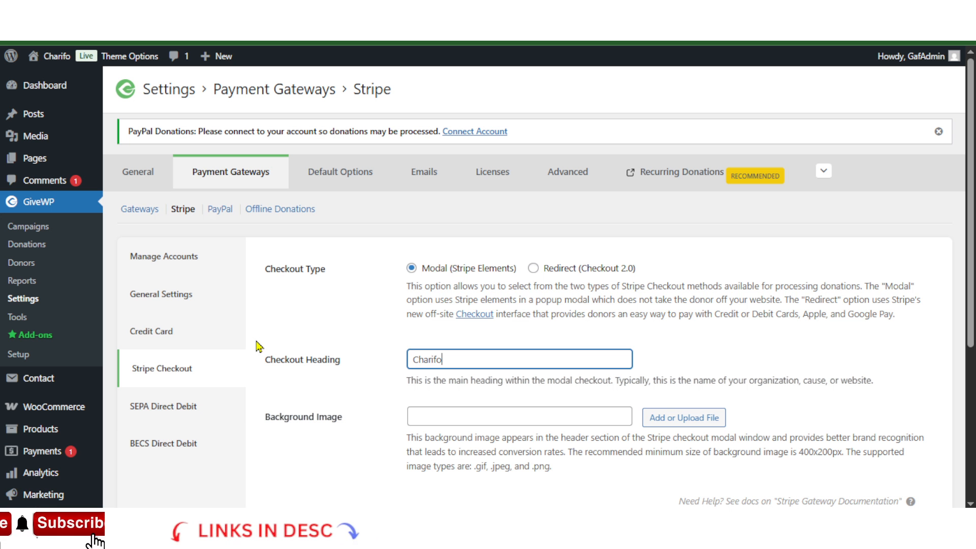
Open the PayPal gateway settings and review the account country list, connection options, transaction type, Venmo and payment field options.
click(223, 219)
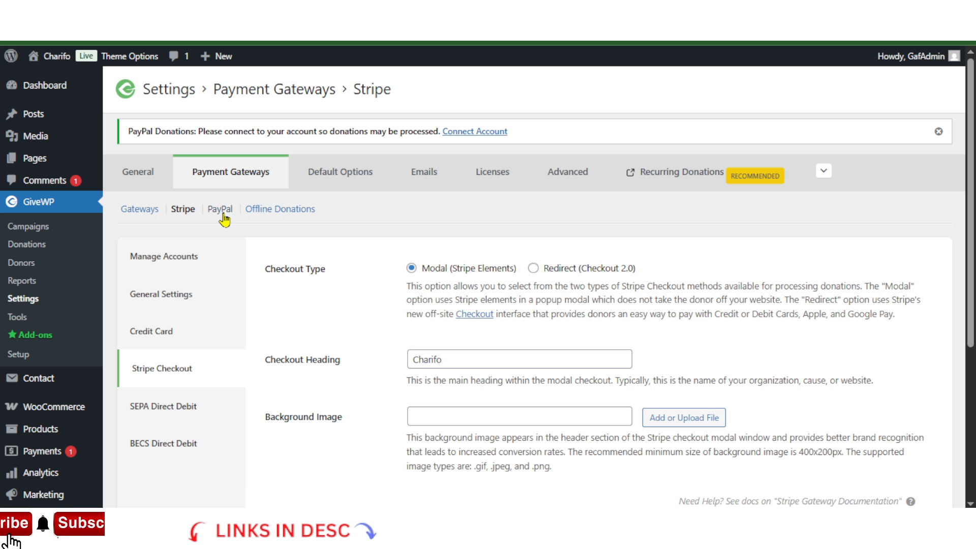
scroll(442, 240, down, 5)
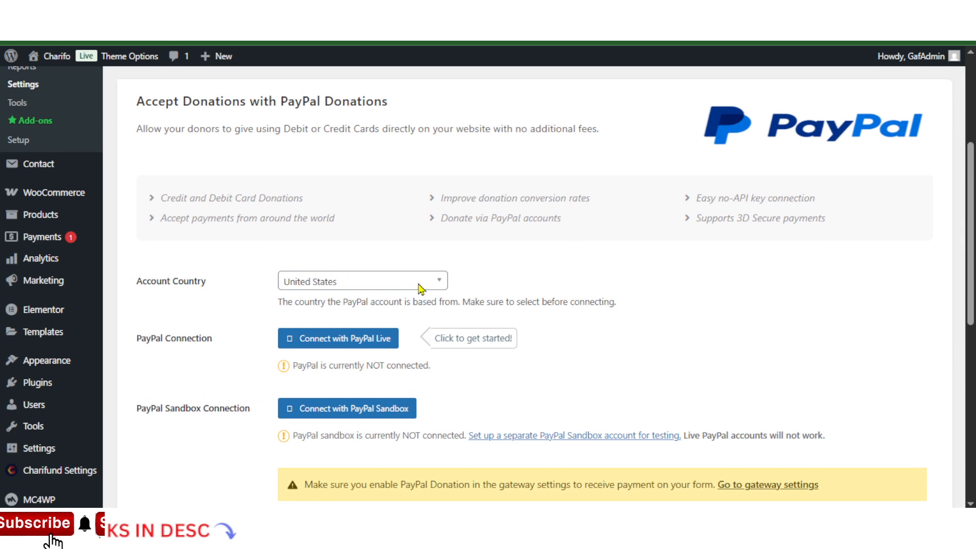
click(367, 287)
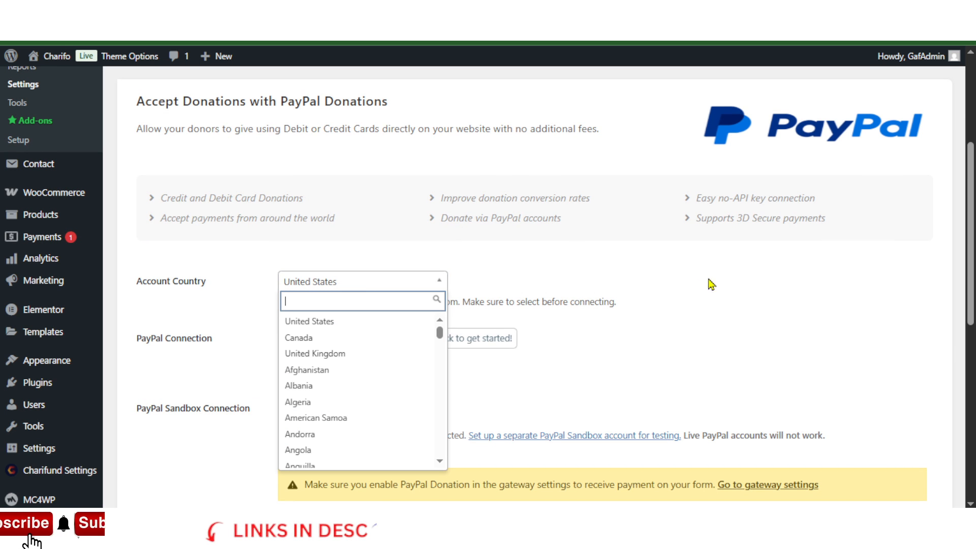
click(745, 300)
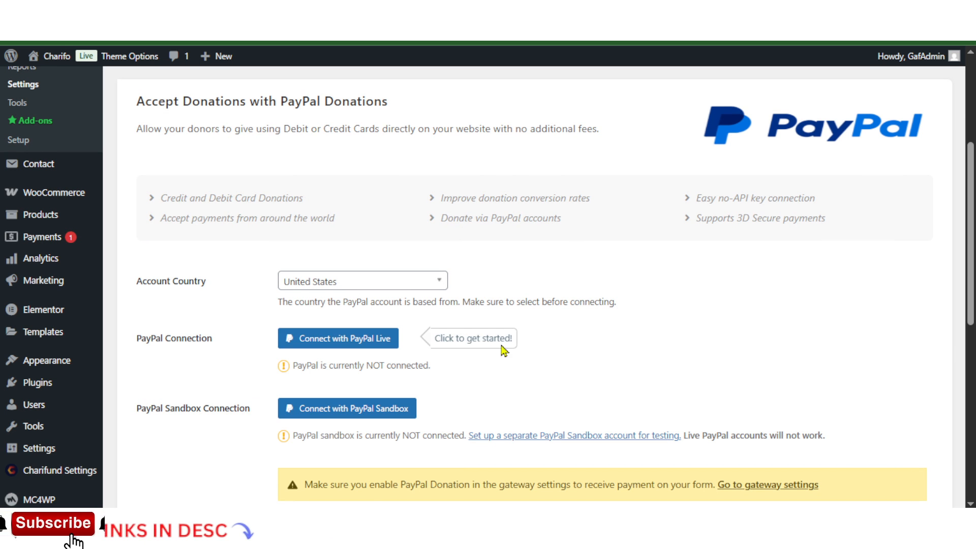
scroll(505, 300, down, 4)
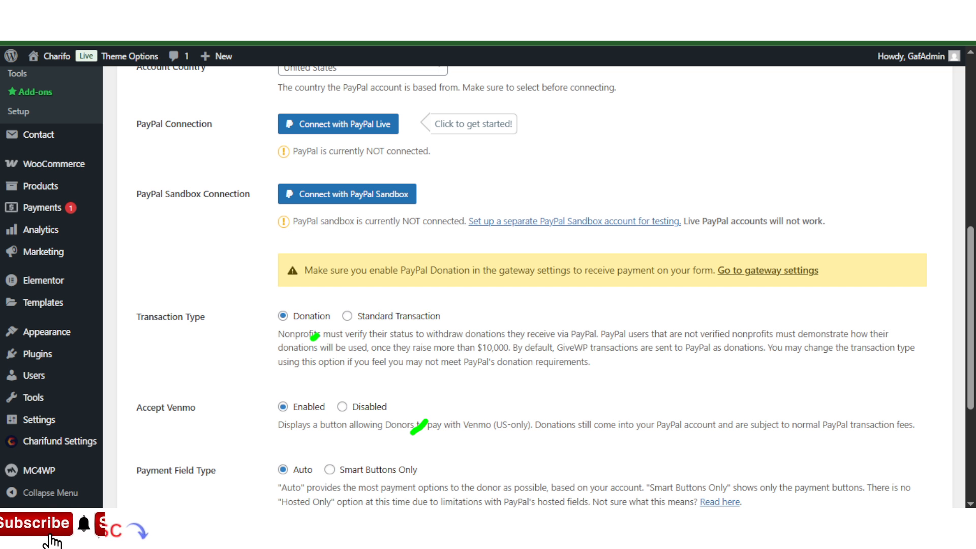
scroll(243, 353, down, 4)
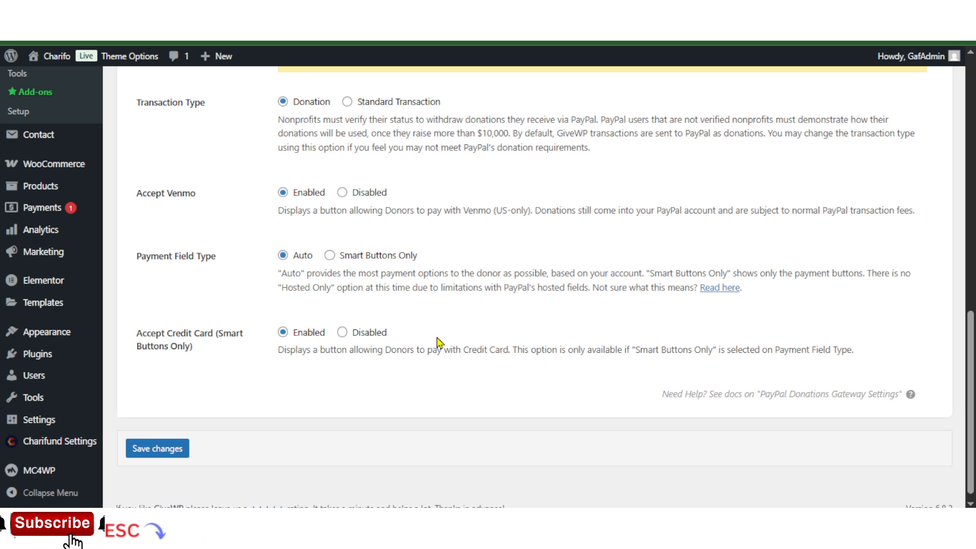
scroll(446, 346, up, 4)
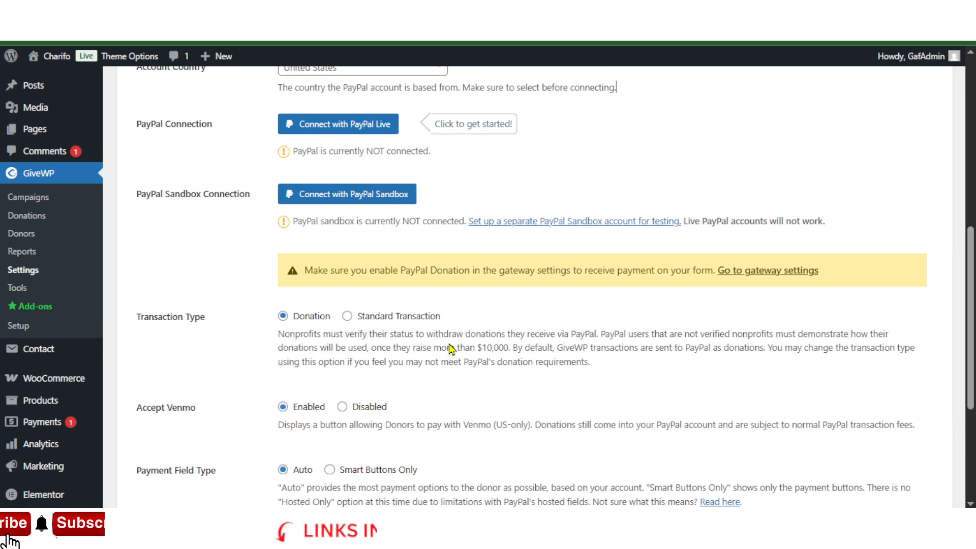
scroll(328, 208, up, 4)
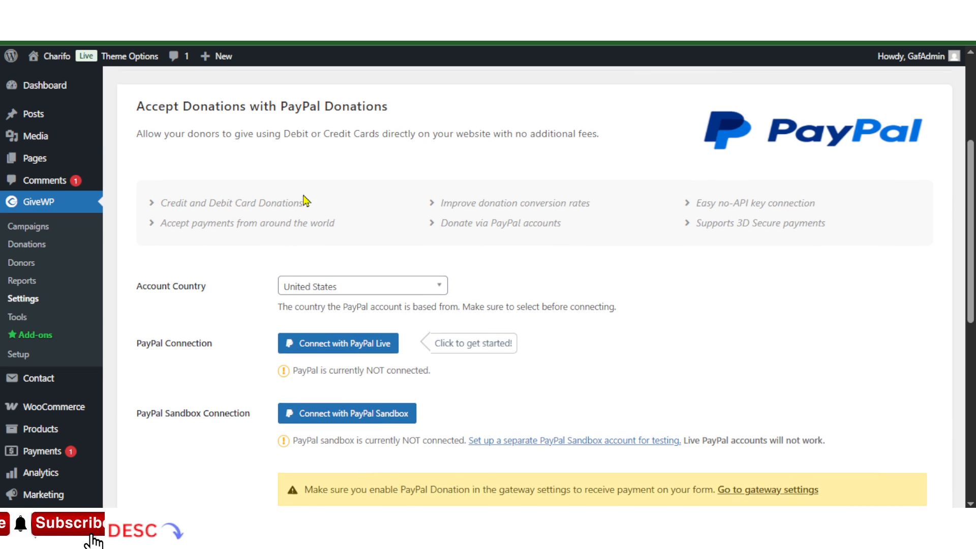
scroll(305, 198, up, 4)
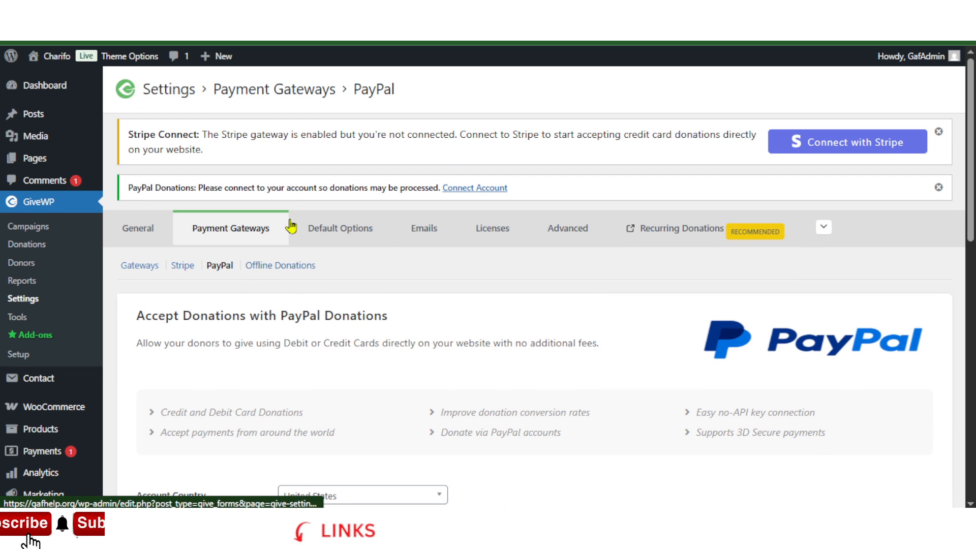
Review the Form Fields default options, including the title prefix choices, and set Last Name Field Required to Optional.
click(339, 234)
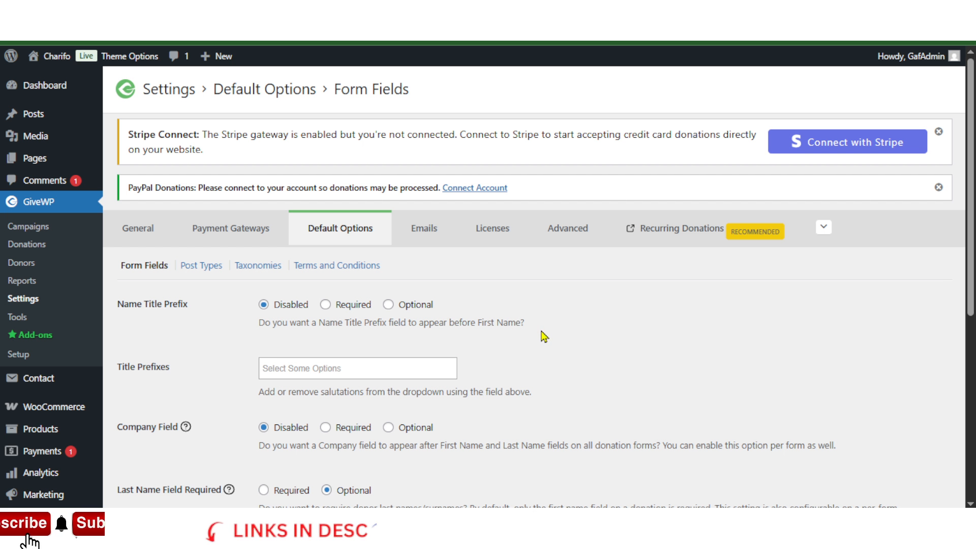
scroll(202, 347, down, 4)
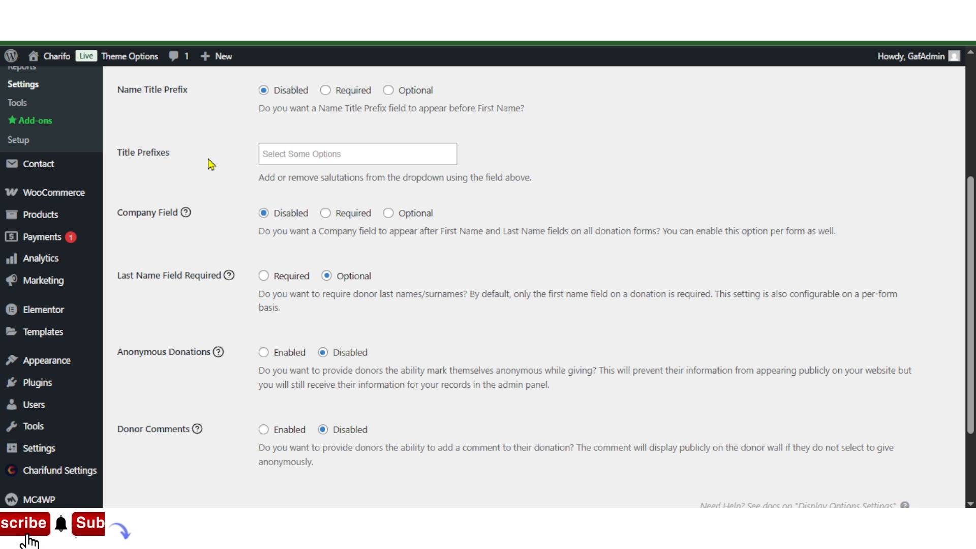
click(341, 154)
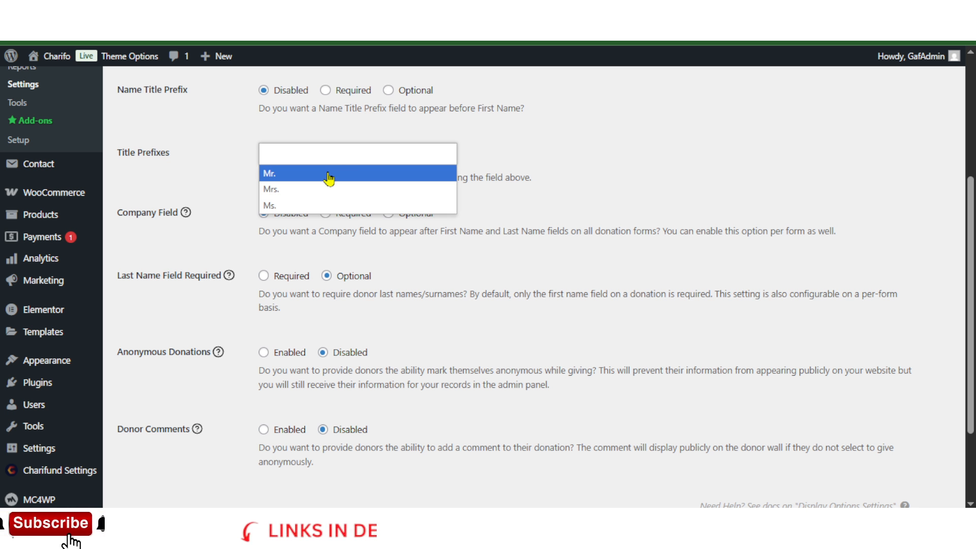
click(629, 175)
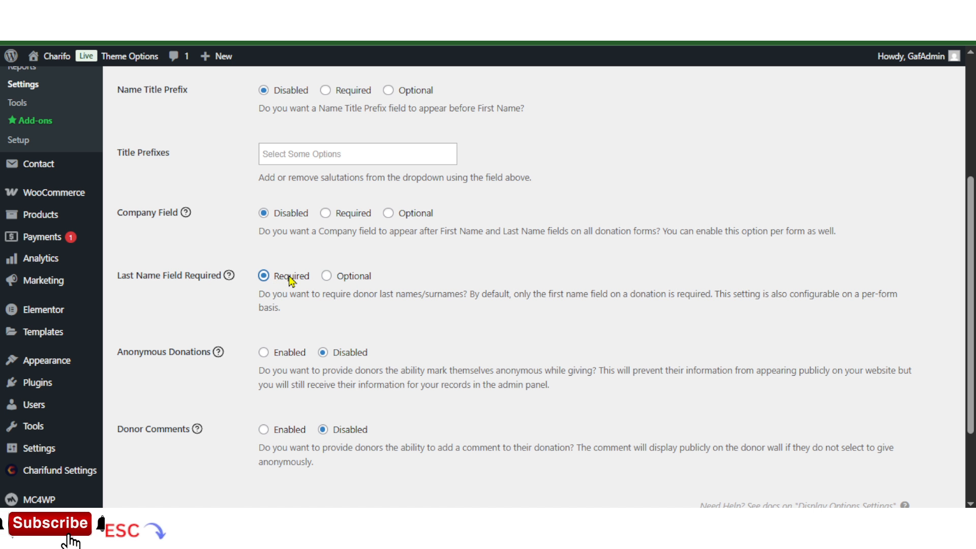
click(326, 276)
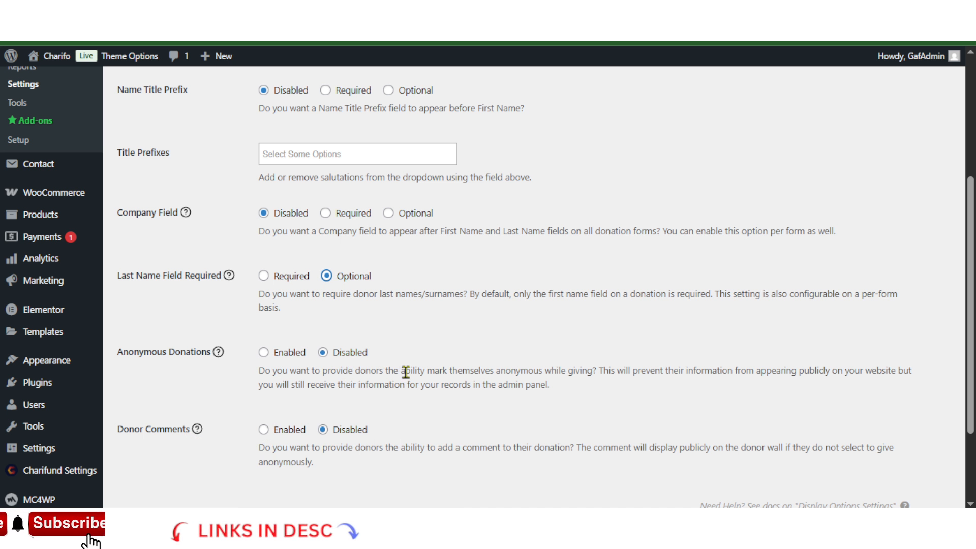
Open the Post Types default options and review the form views, archives, excerpts, featured image sizes and sidebar settings.
scroll(371, 408, up, 5)
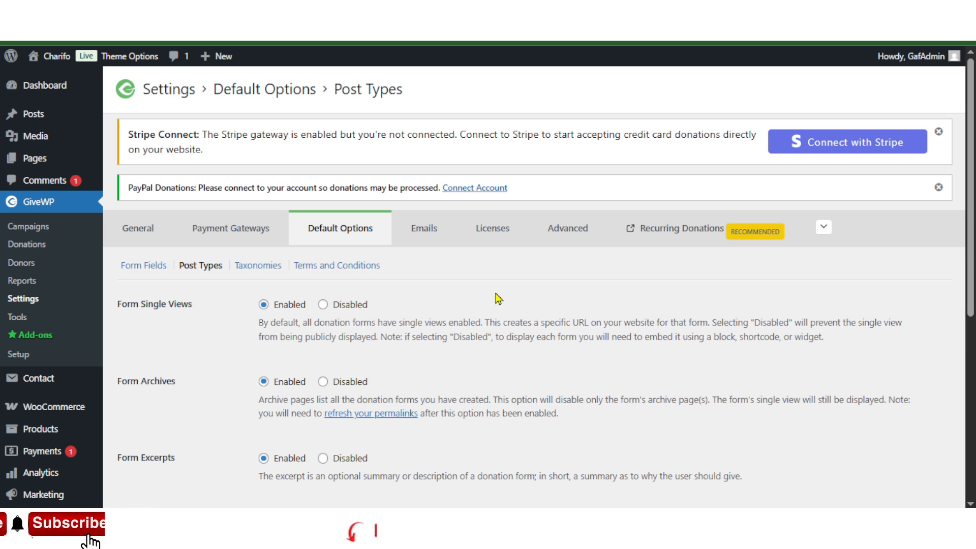
scroll(350, 319, down, 4)
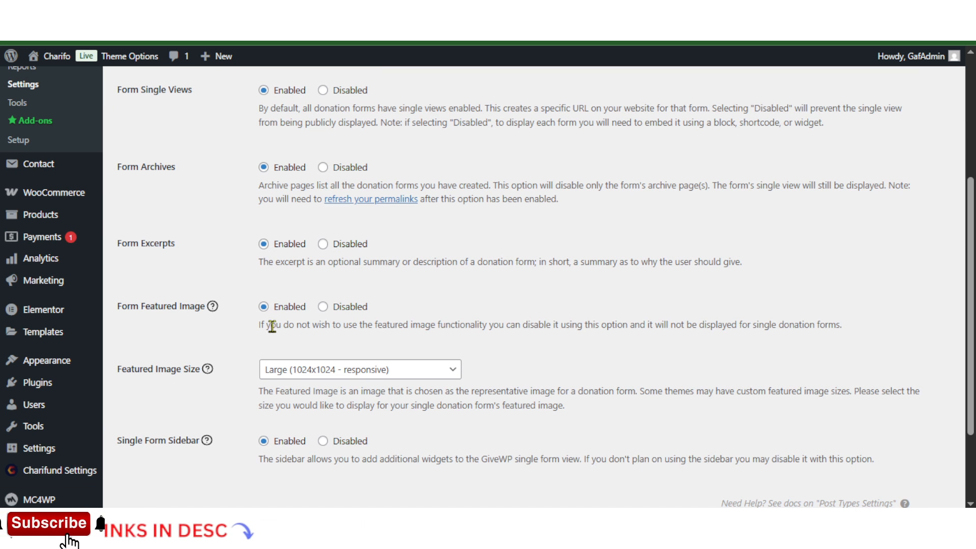
scroll(354, 406, down, 2)
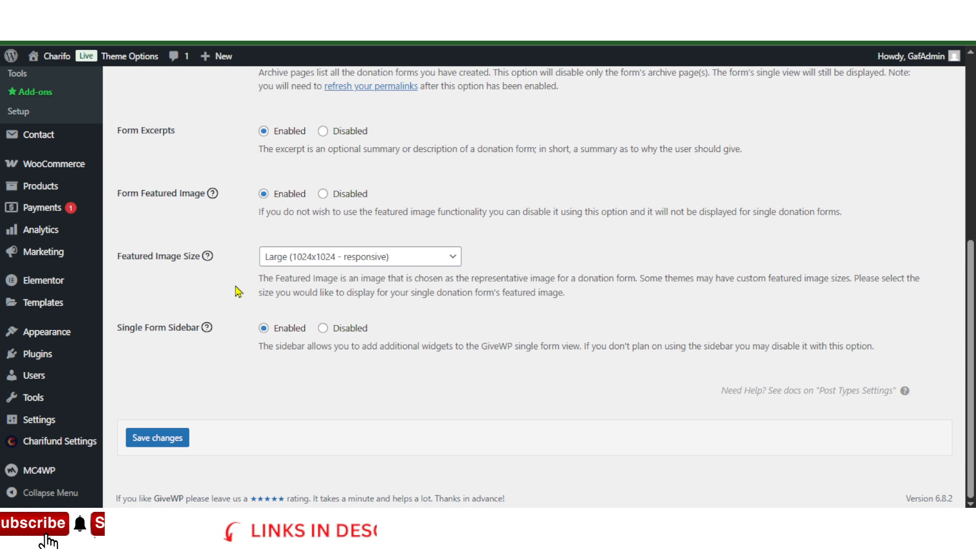
click(405, 257)
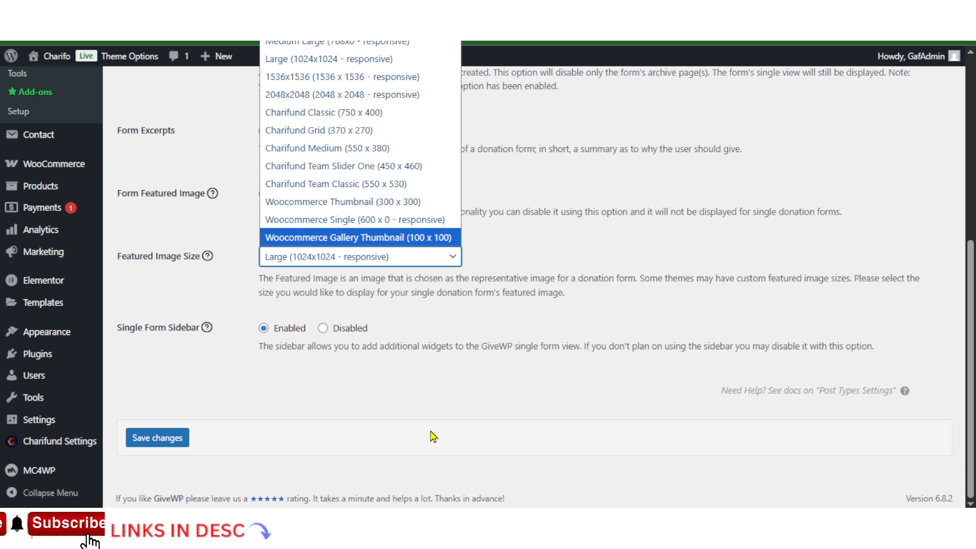
click(441, 382)
scroll(470, 269, up, 4)
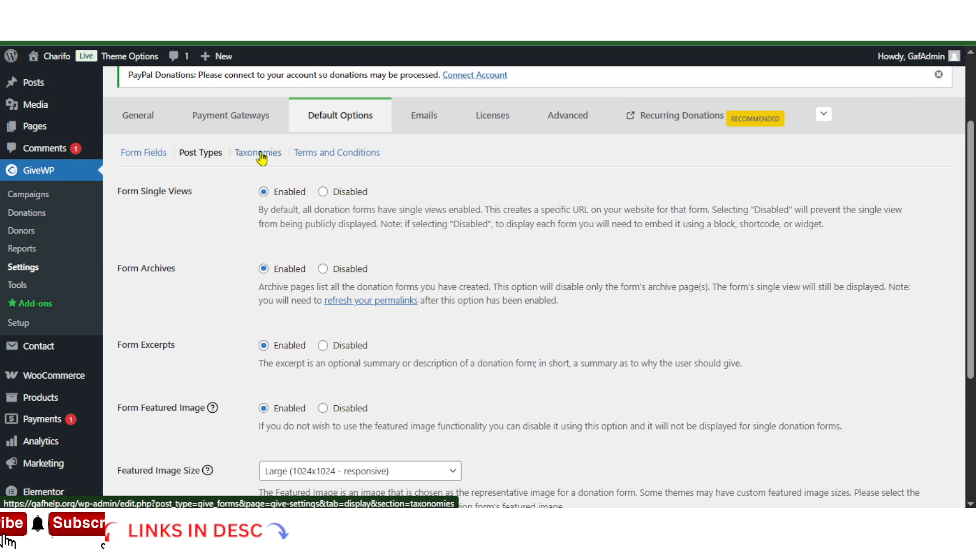
scroll(442, 403, down, 4)
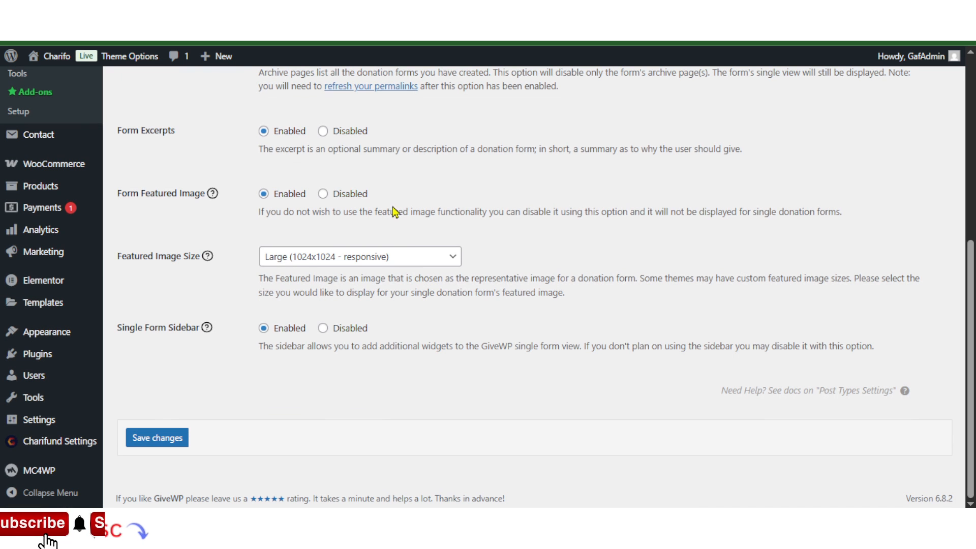
In the Taxonomies default options, enable Form Categories and Form Tags and save the changes.
scroll(432, 319, up, 4)
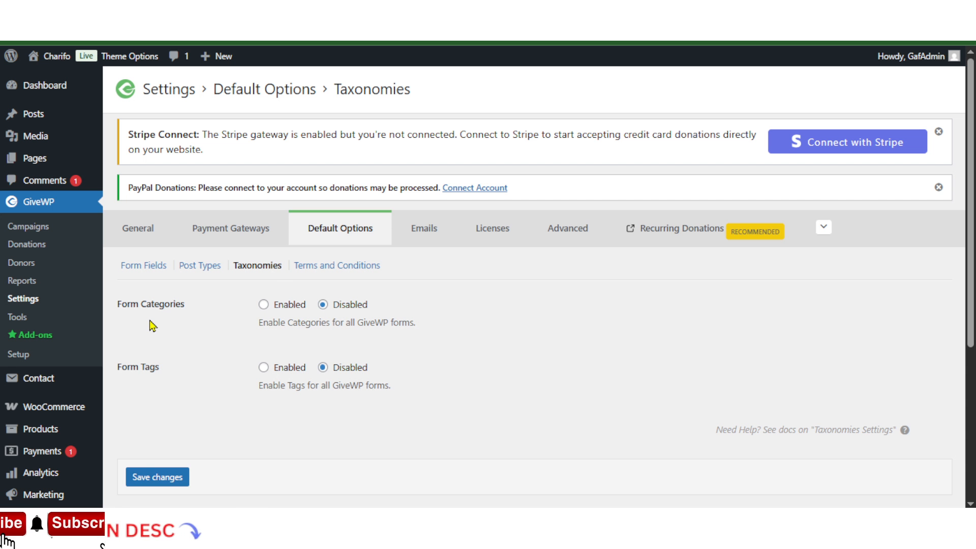
click(263, 305)
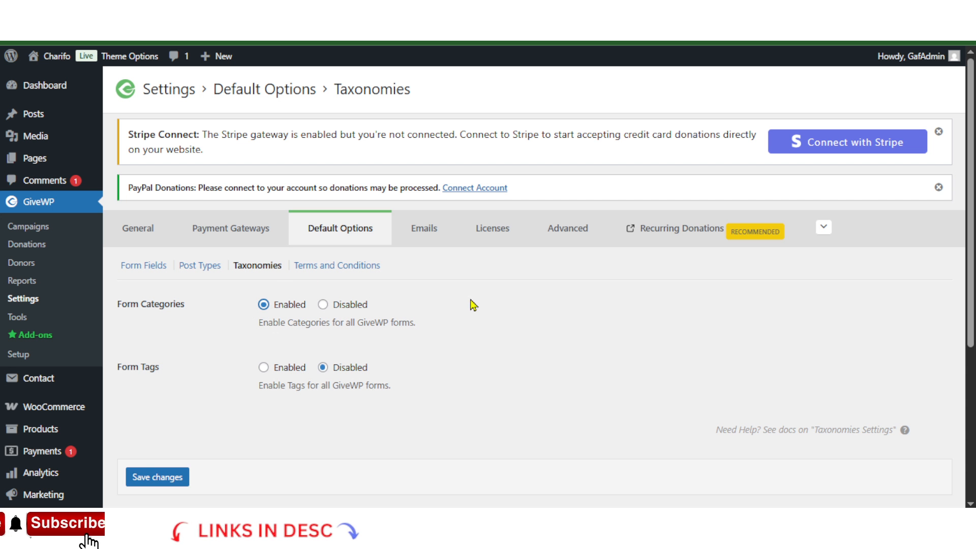
click(263, 368)
click(157, 476)
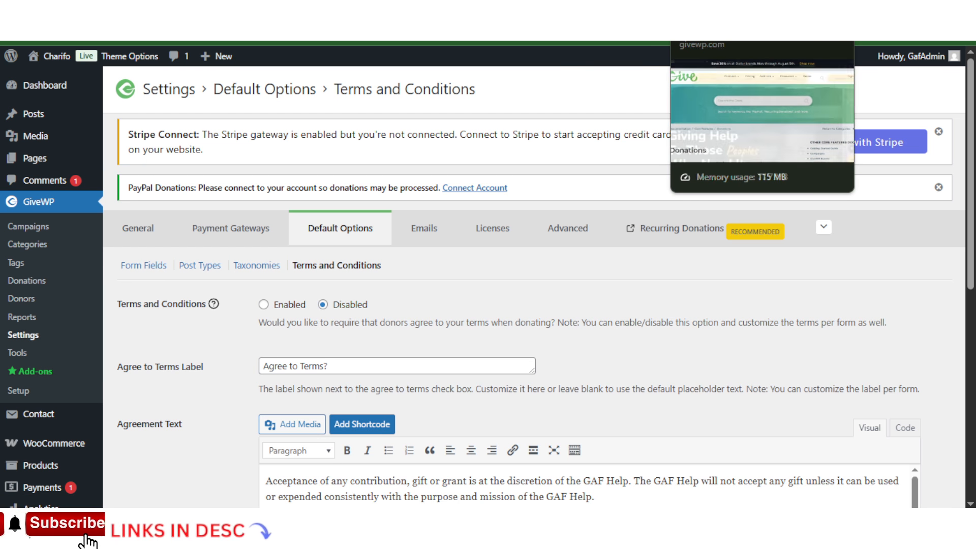
Switch to the live Charifo homepage and look through it down to the footer with the Terms link.
click(724, 15)
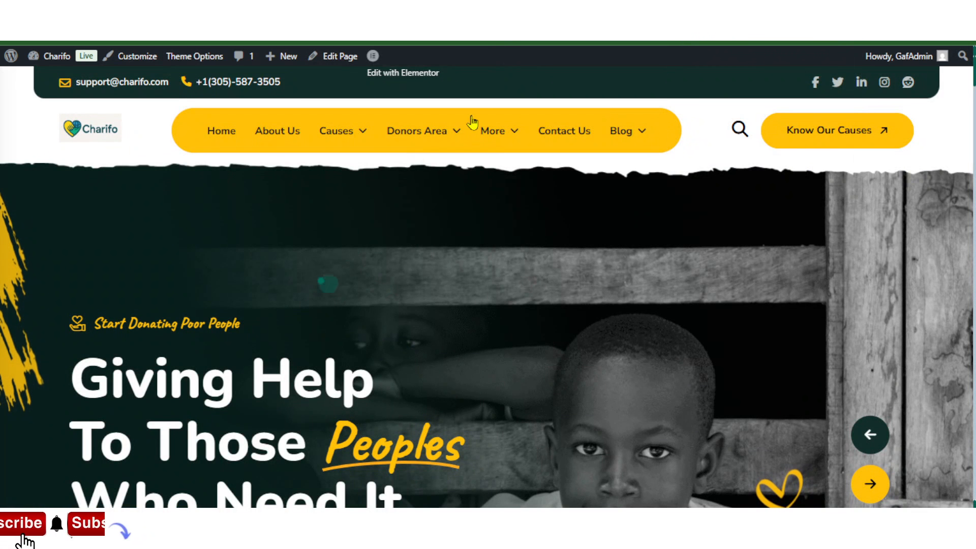
scroll(671, 209, down, 8)
scroll(673, 209, down, 15)
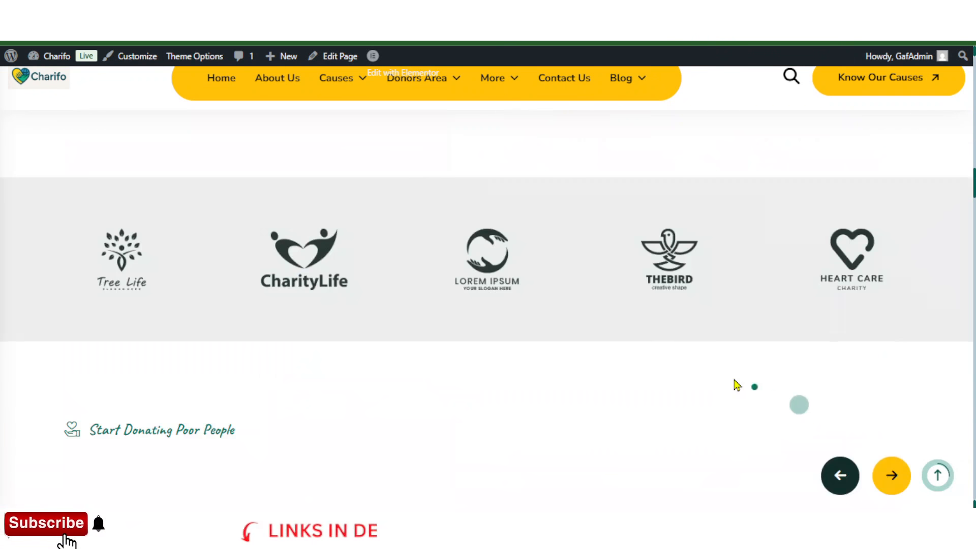
scroll(850, 385, down, 20)
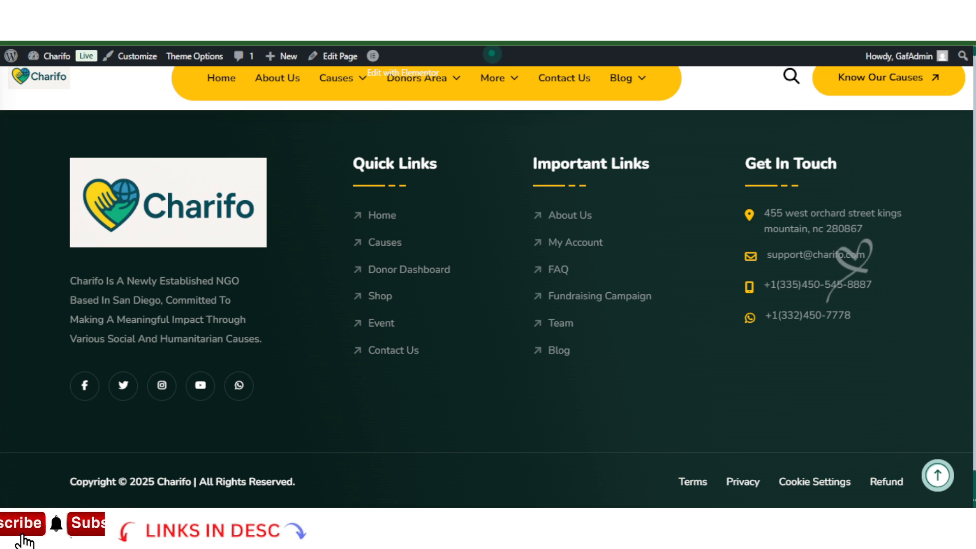
Return to GiveWP's Terms and Conditions default options, try the Enabled setting and set it back to Disabled.
click(655, 11)
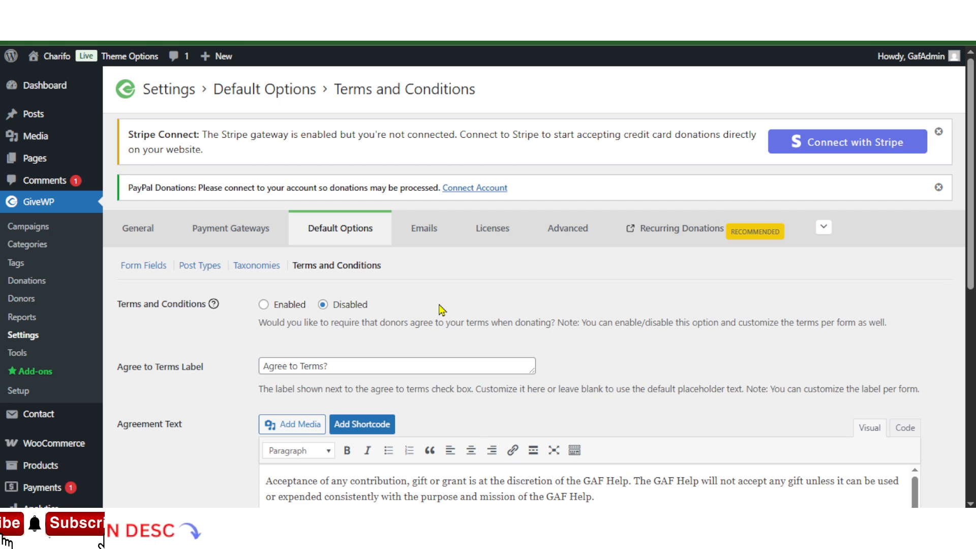
click(263, 304)
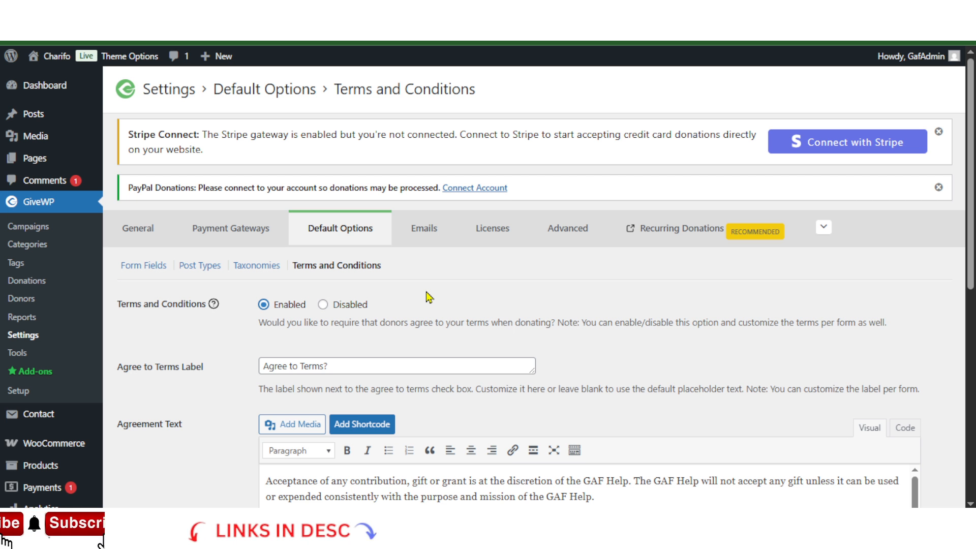
click(323, 305)
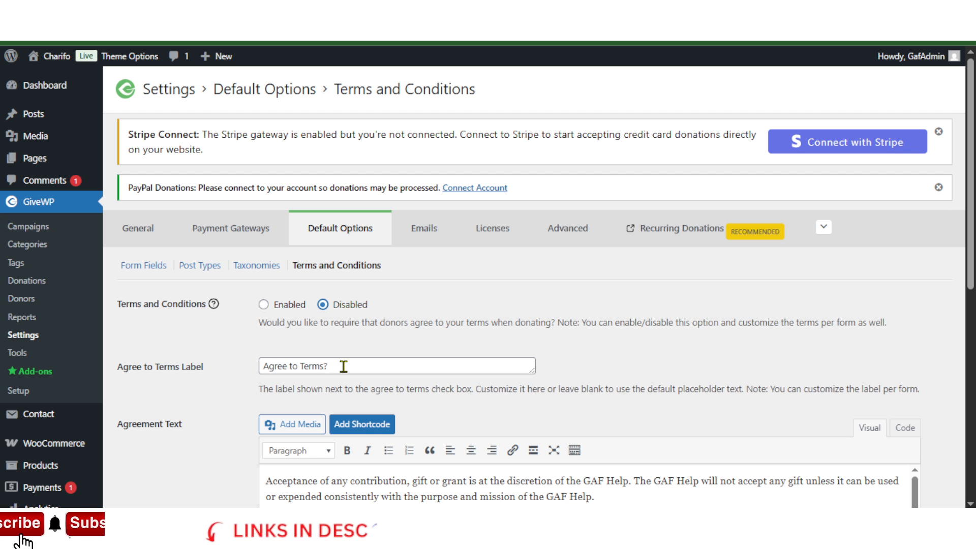
Review the Agree to Terms label and read through the full agreement text in the Terms and Conditions options.
scroll(440, 356, down, 4)
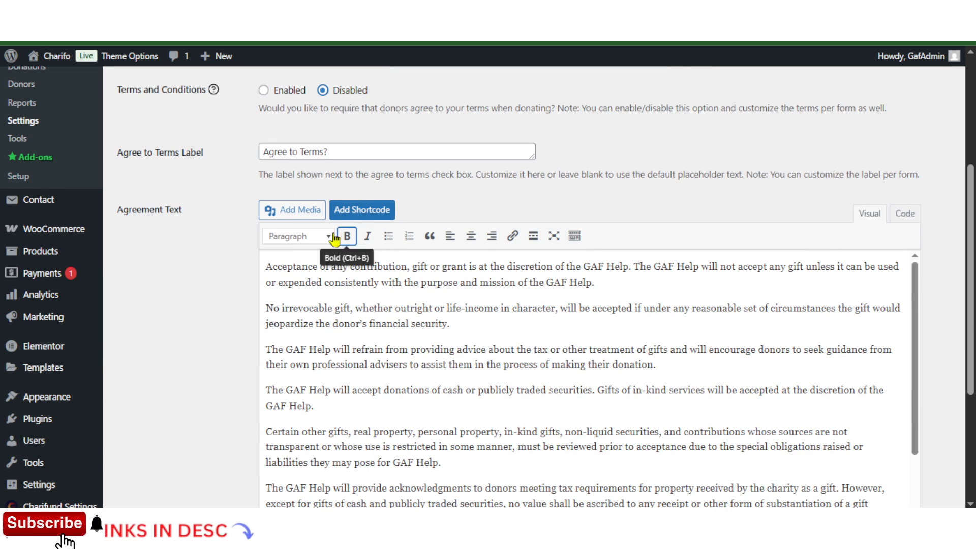
scroll(514, 301, down, 5)
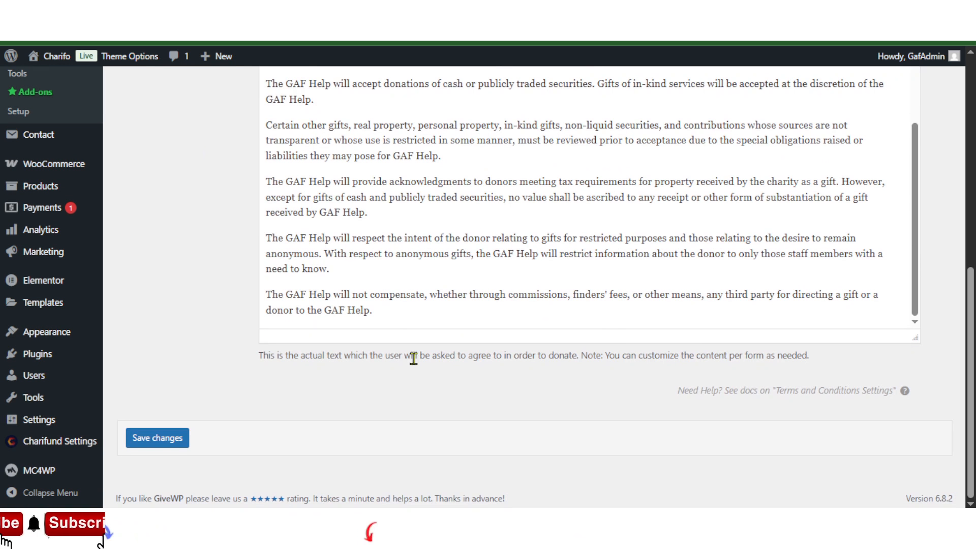
scroll(498, 249, up, 1)
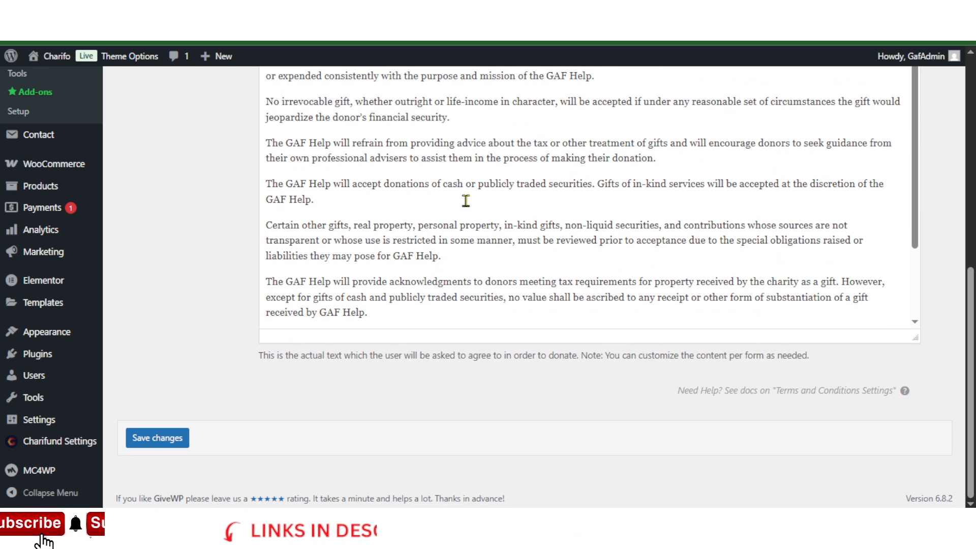
scroll(467, 206, up, 5)
scroll(457, 392, down, 2)
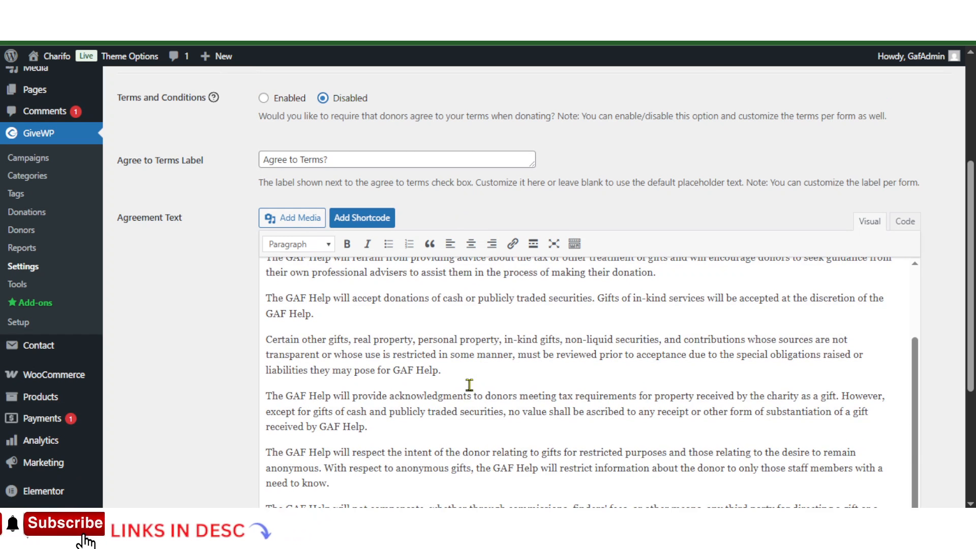
scroll(460, 388, down, 5)
scroll(485, 208, up, 6)
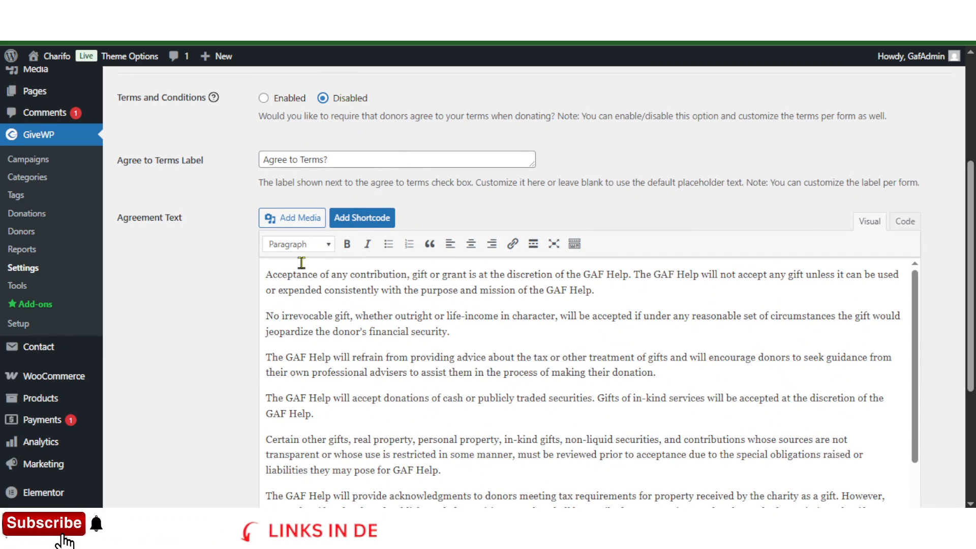
scroll(259, 266, up, 4)
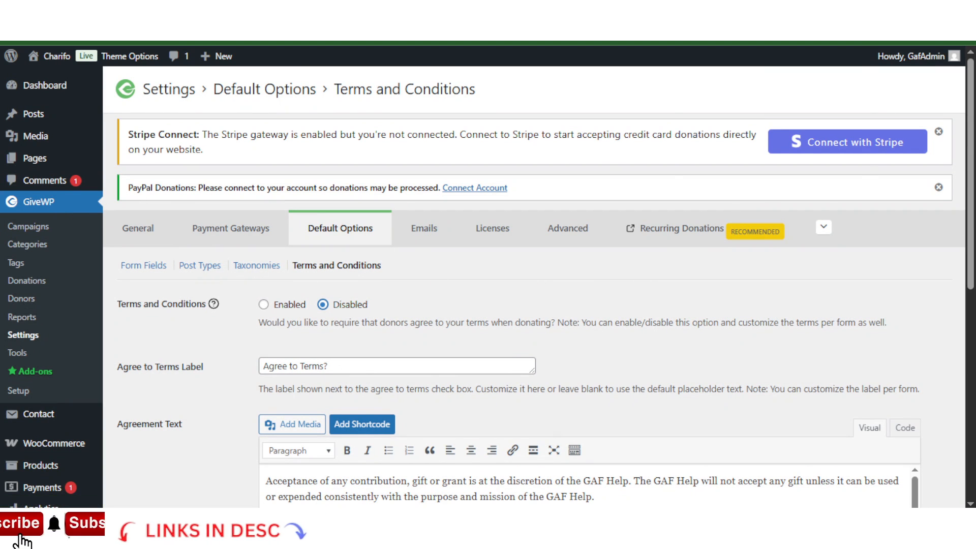
Switch to the live Charifo homepage and try the Terms link in the footer.
click(722, 6)
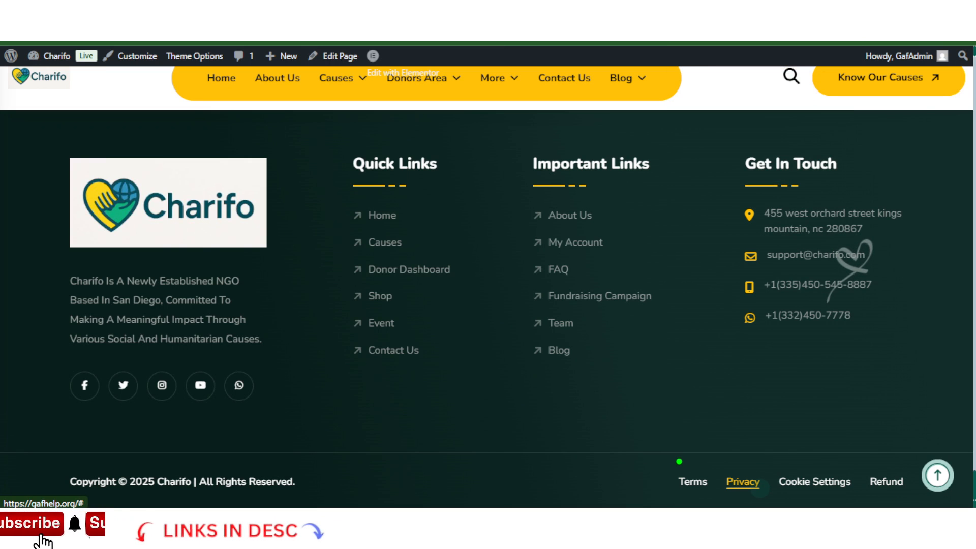
drag(678, 460, 754, 414)
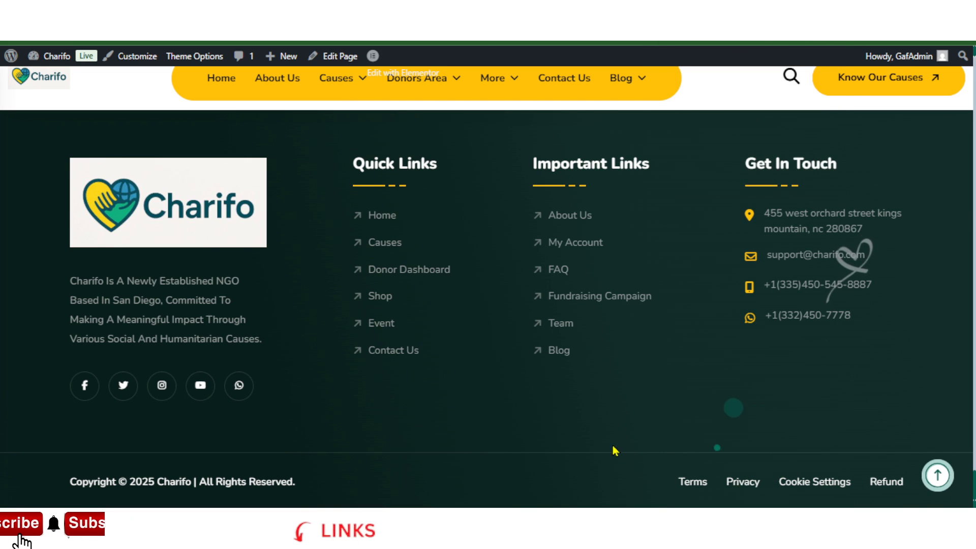
click(692, 482)
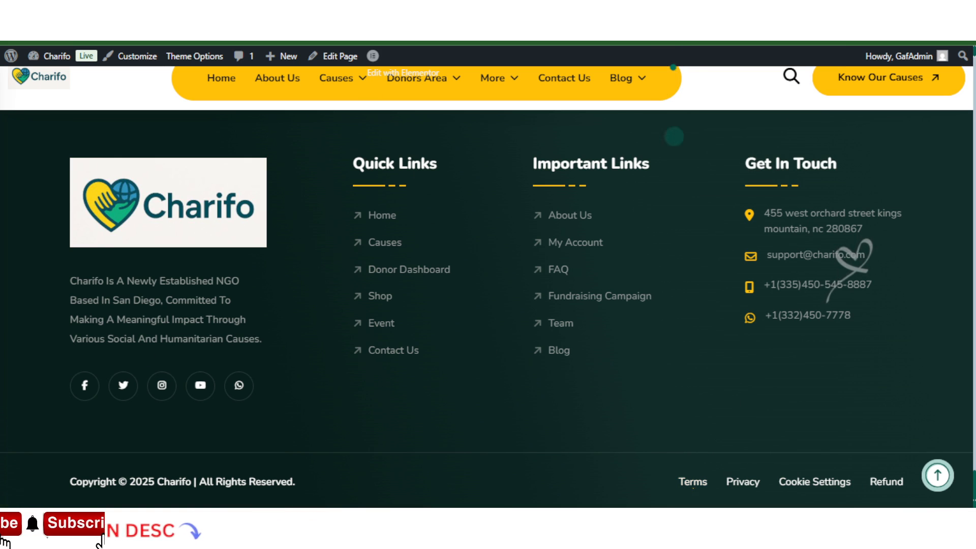
Go back to the GiveWP settings, try requiring donors to agree to the terms again and return the option to Disabled.
click(673, 25)
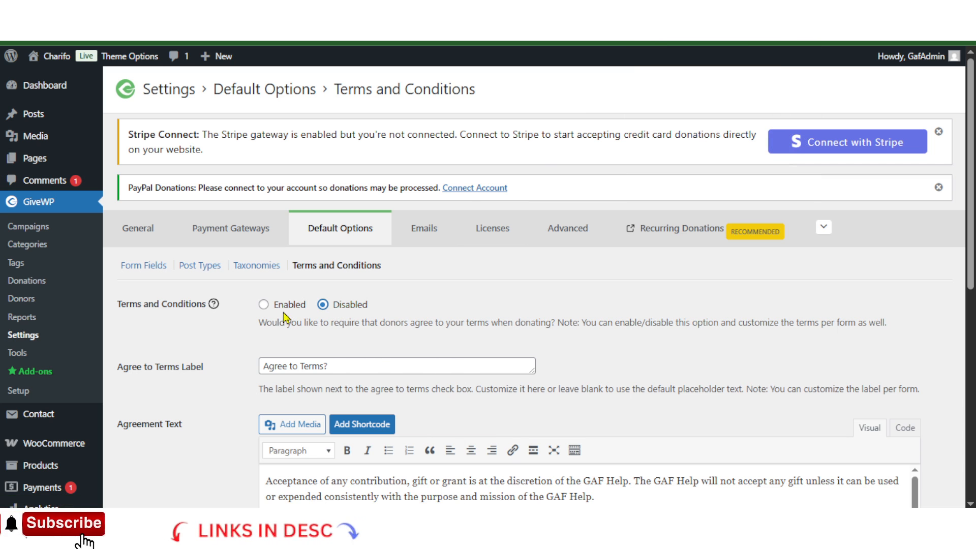
click(263, 305)
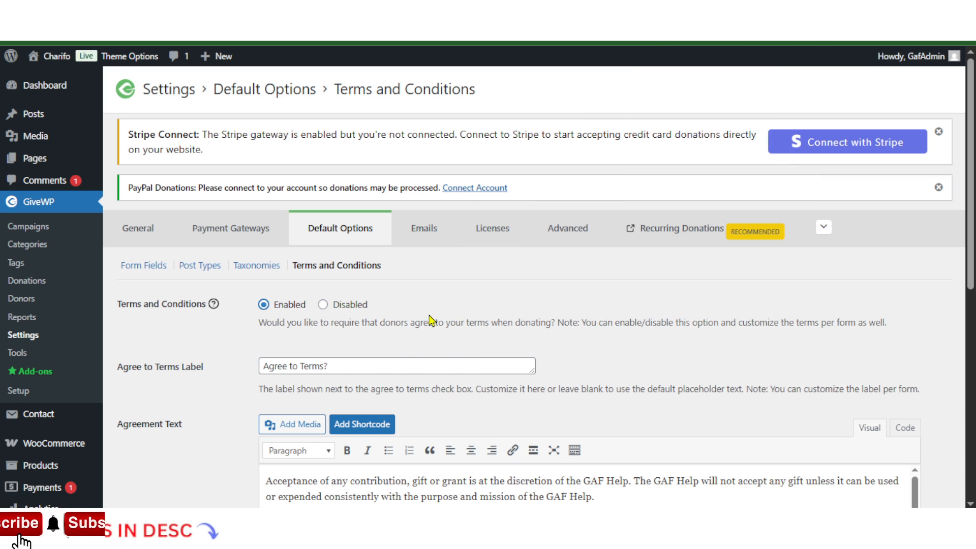
click(323, 304)
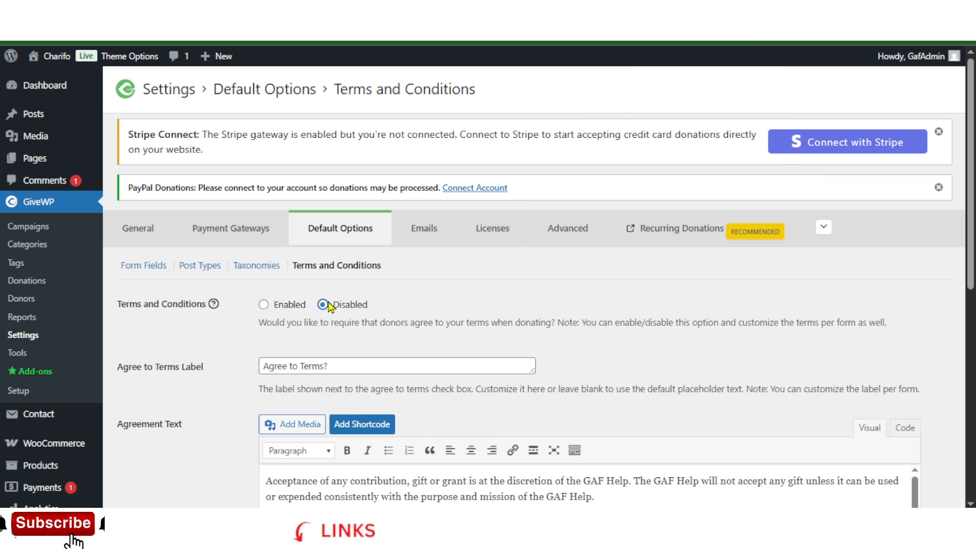
Open the Donation Receipt email from the Donor Emails settings and set its email subject to "Donation Receipt - Charifo".
click(433, 236)
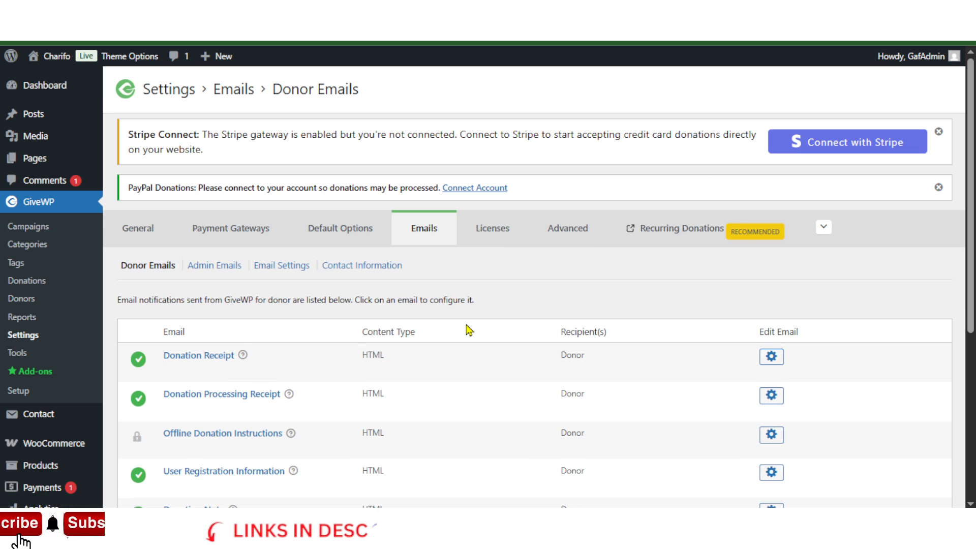
scroll(468, 304, down, 4)
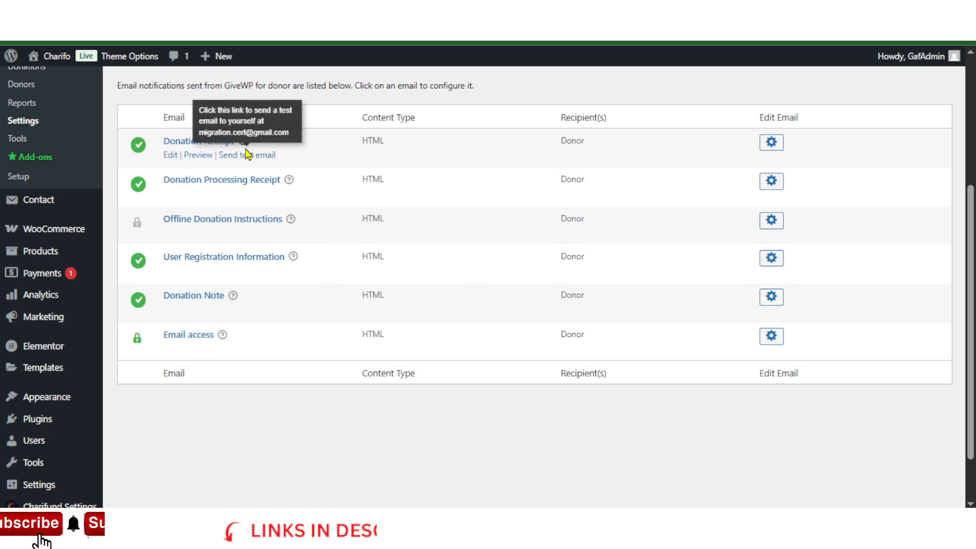
mouse_move(244, 147)
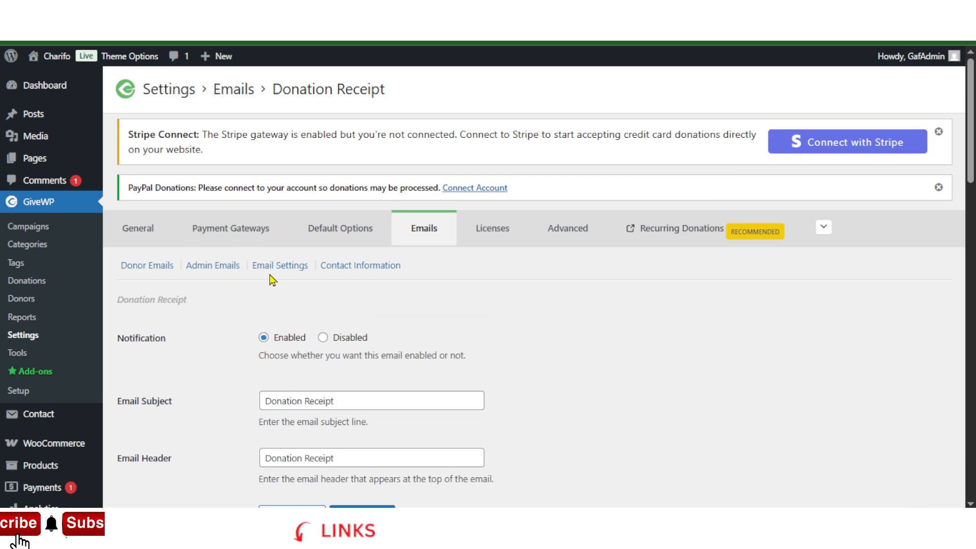
scroll(528, 308, down, 4)
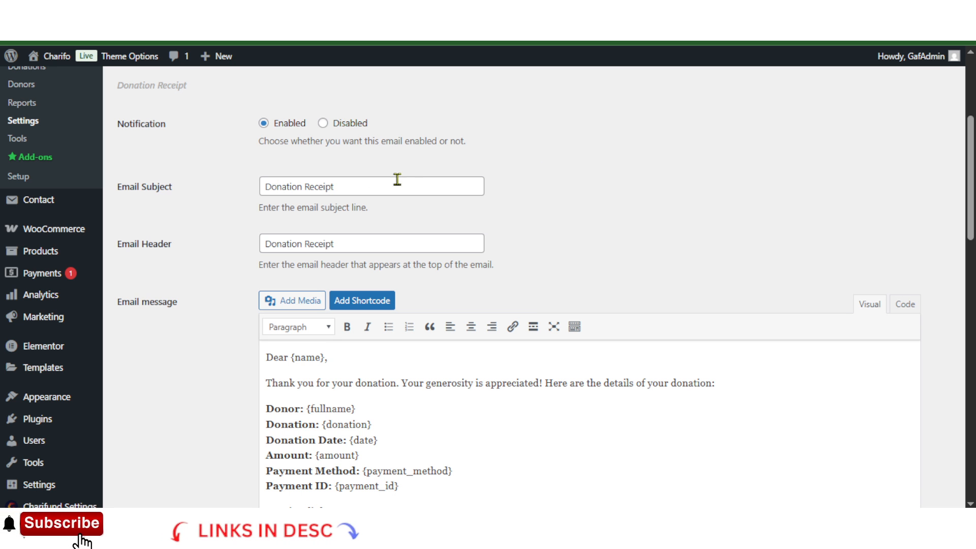
click(376, 183)
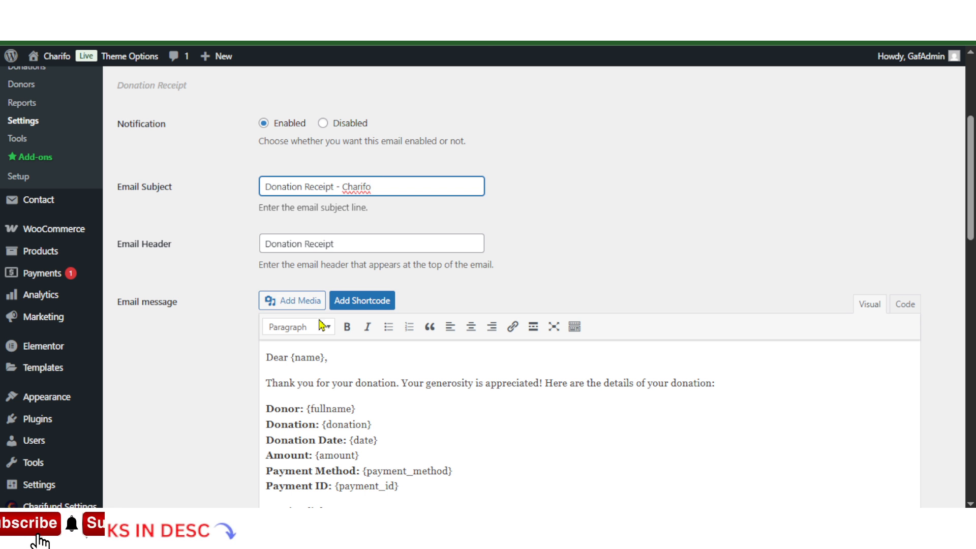
Review the Donation Receipt email's message, available template tags, Email Content Type choices, recipient and preview options.
scroll(564, 438, down, 4)
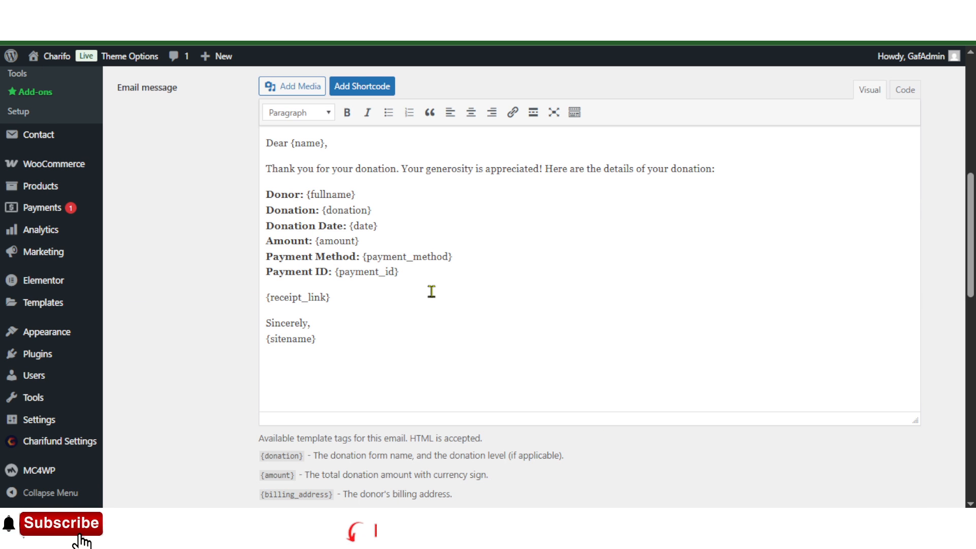
scroll(406, 259, down, 4)
scroll(684, 245, down, 9)
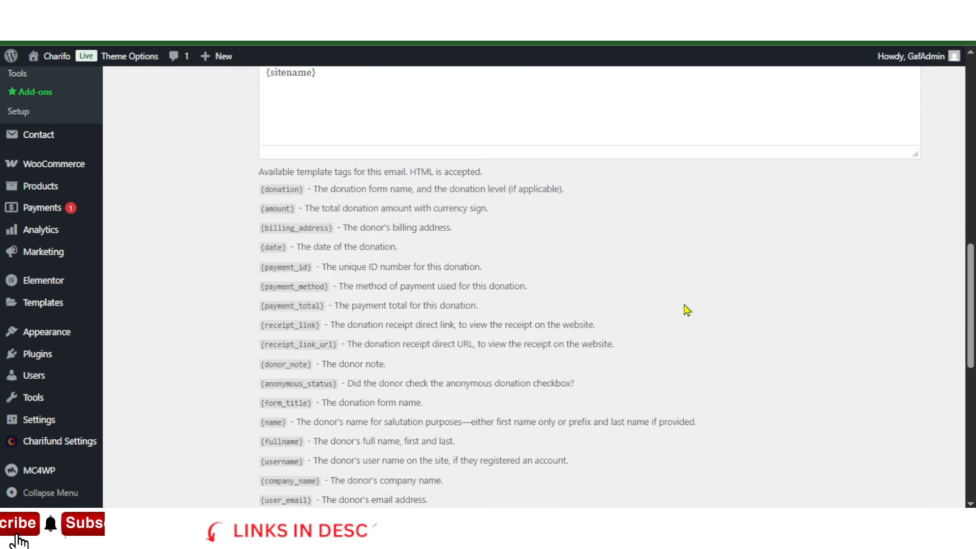
scroll(686, 308, up, 3)
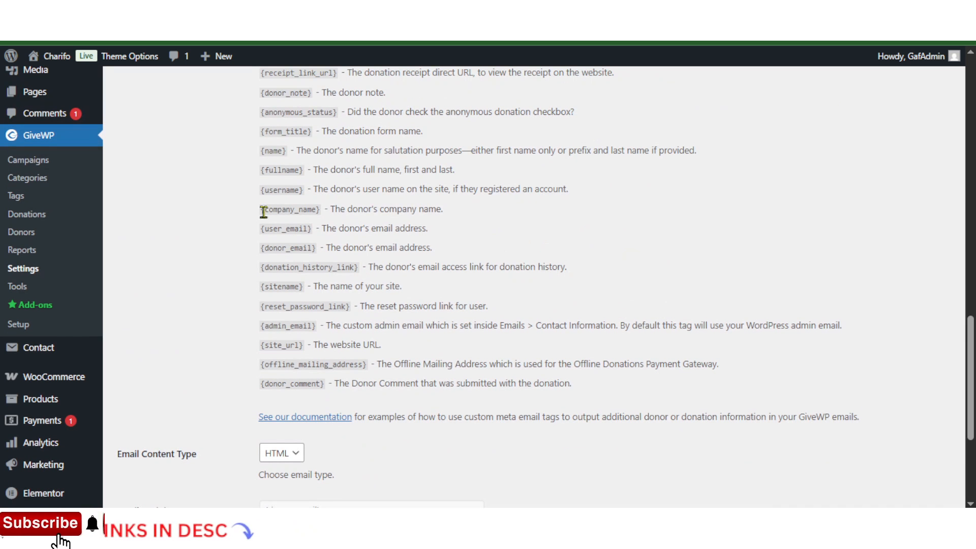
scroll(495, 227, up, 4)
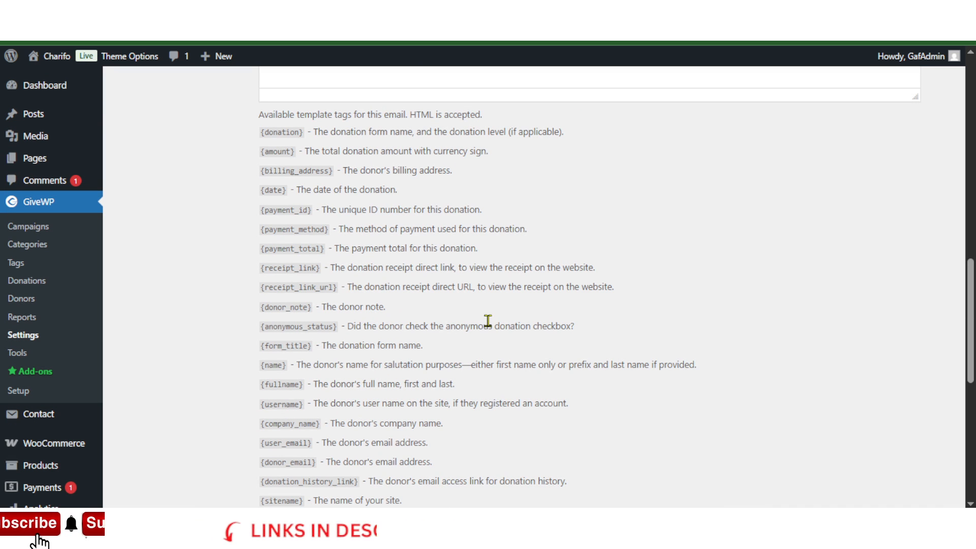
scroll(488, 318, down, 8)
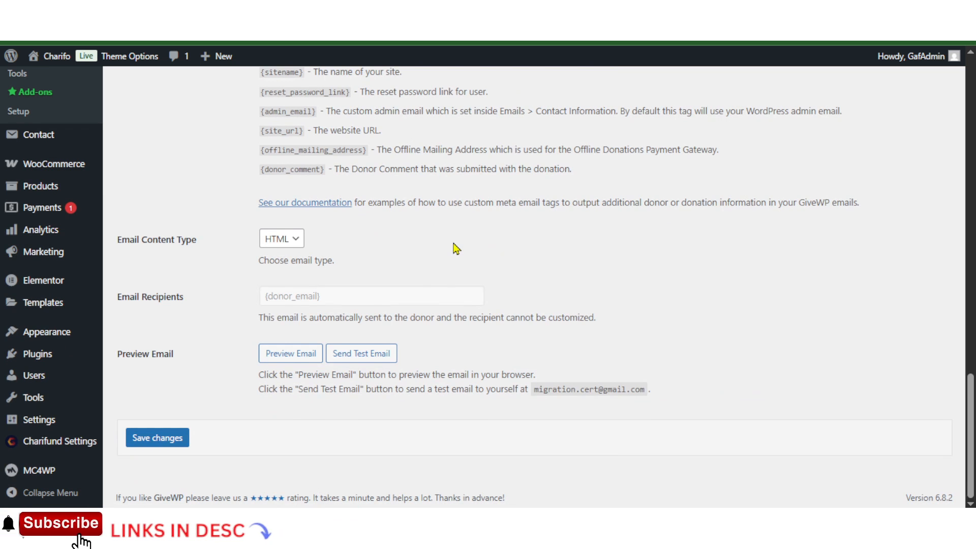
scroll(456, 238, up, 5)
scroll(432, 228, down, 5)
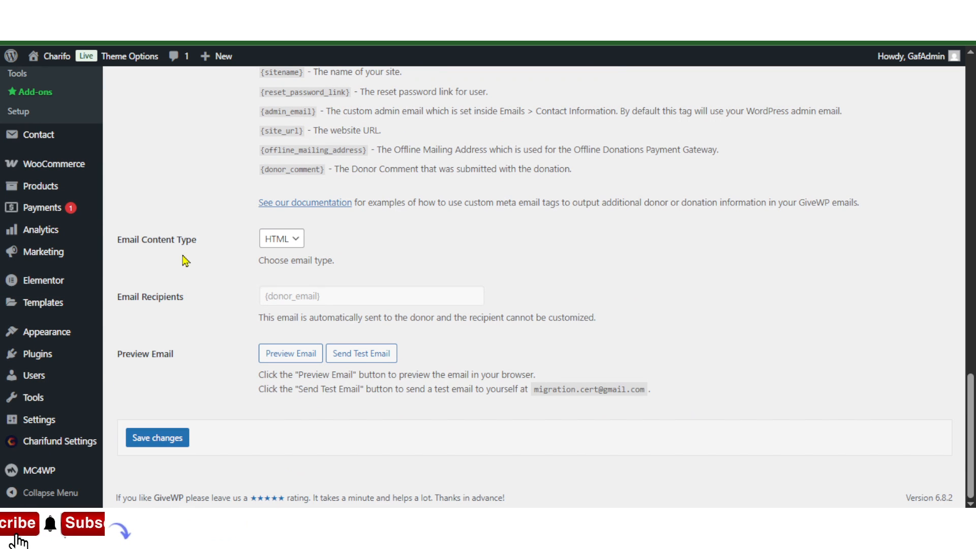
click(291, 238)
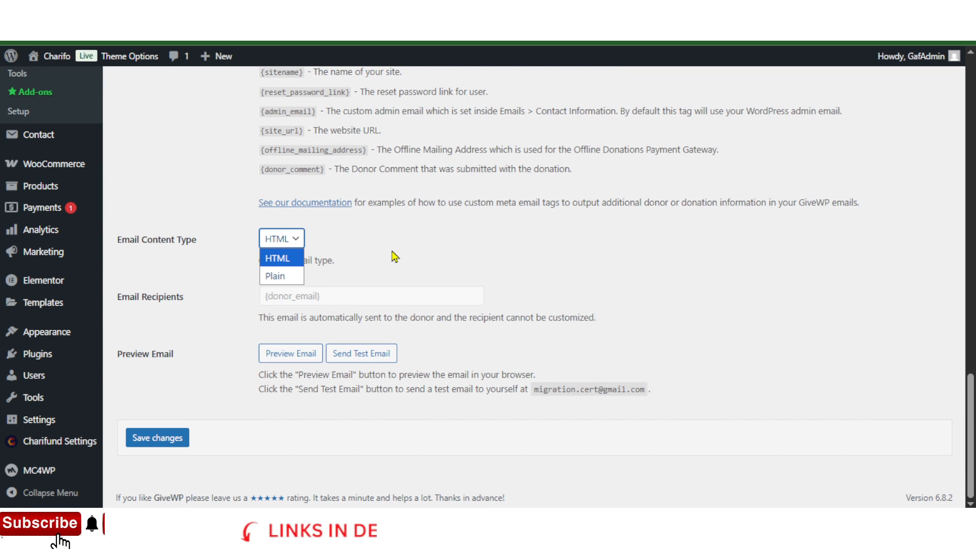
click(404, 246)
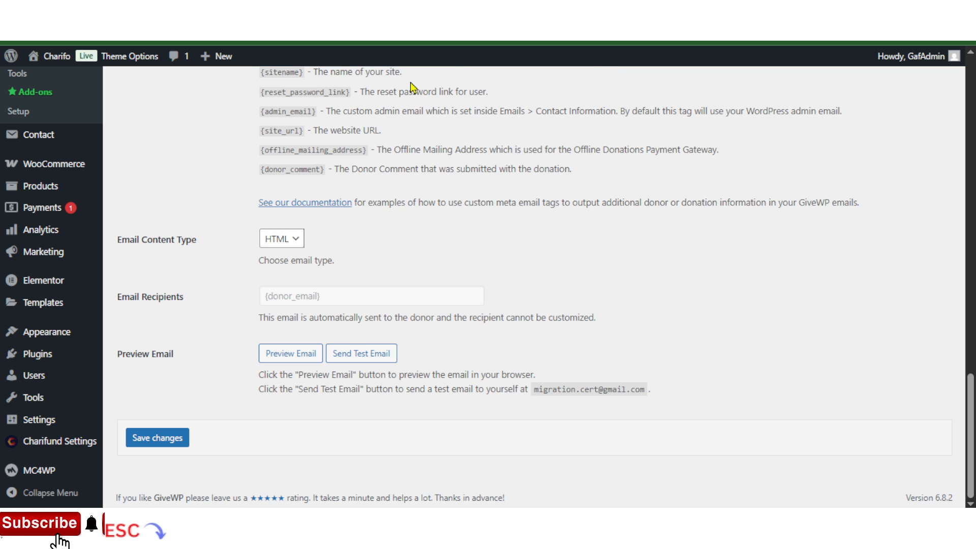
Save the changes to the Donation Receipt email, staying on its page instead of leaving for Admin Emails.
scroll(518, 277, up, 20)
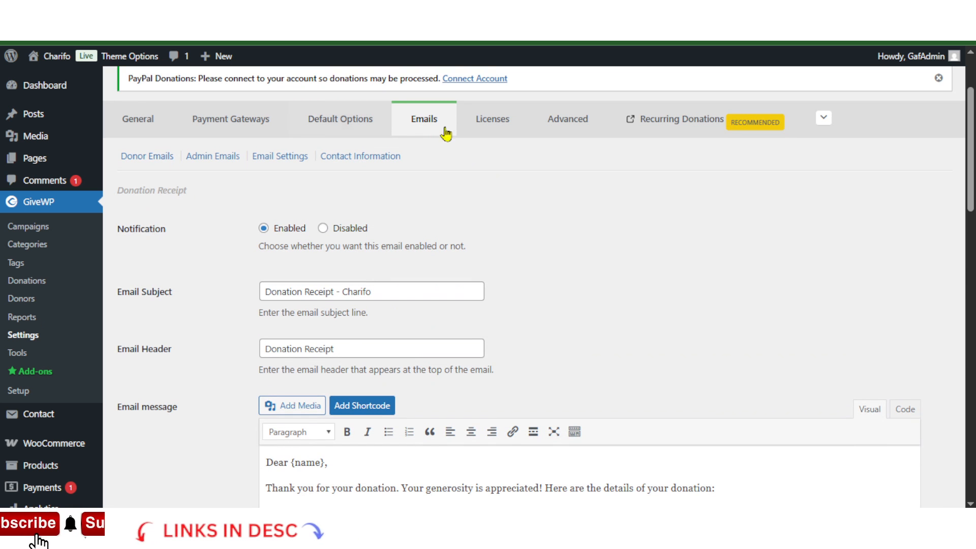
click(212, 159)
click(551, 117)
scroll(344, 347, down, 10)
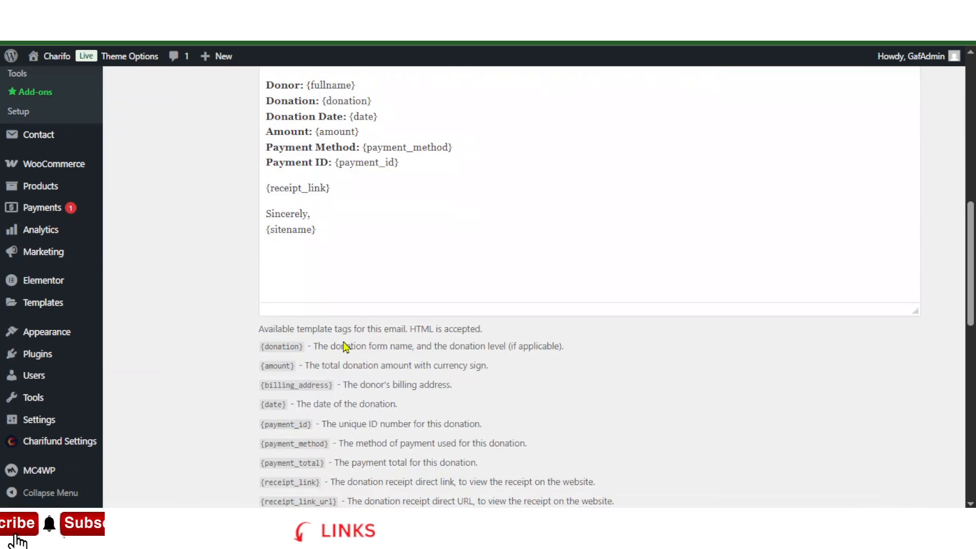
scroll(191, 471, down, 12)
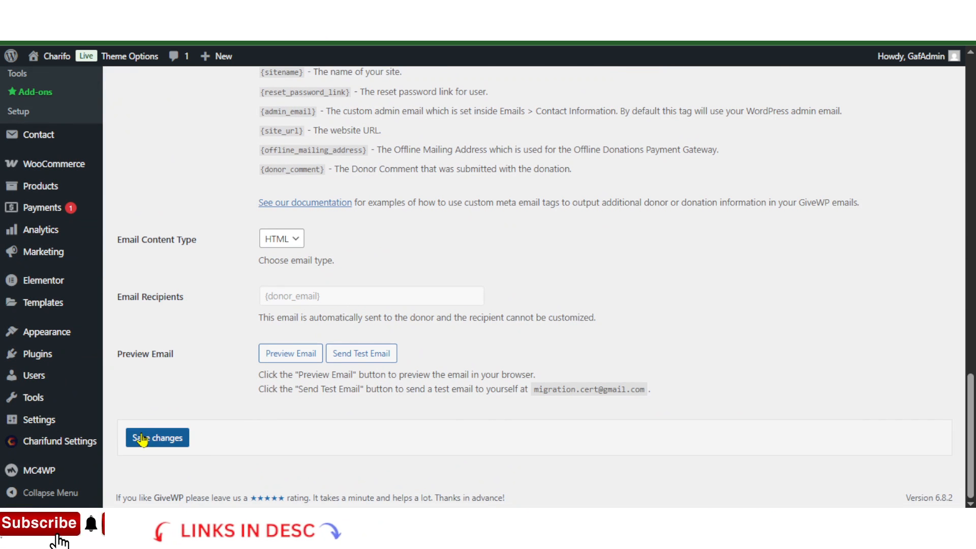
click(143, 439)
Look over the Admin Emails list, and open Email Settings to review the template choices, logo and sender fields.
scroll(376, 168, up, 7)
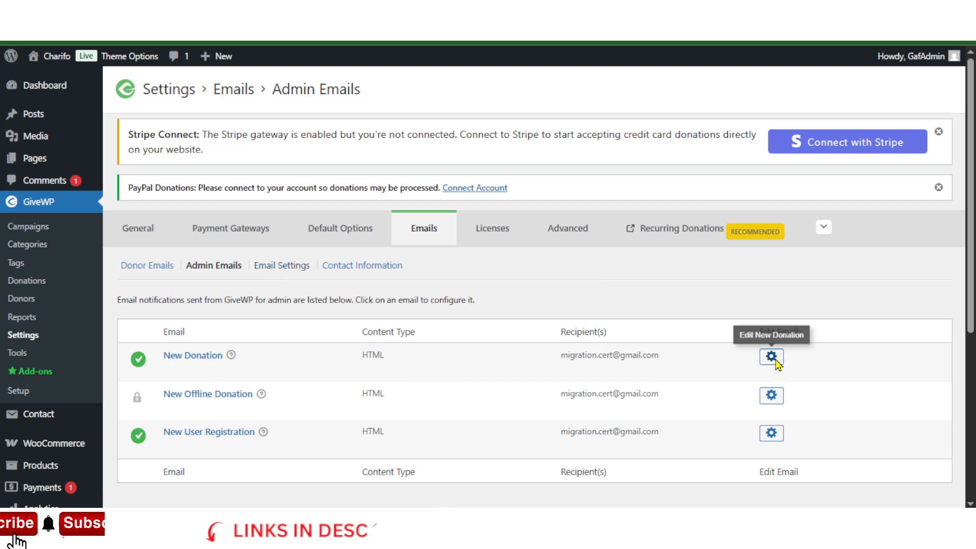
click(282, 266)
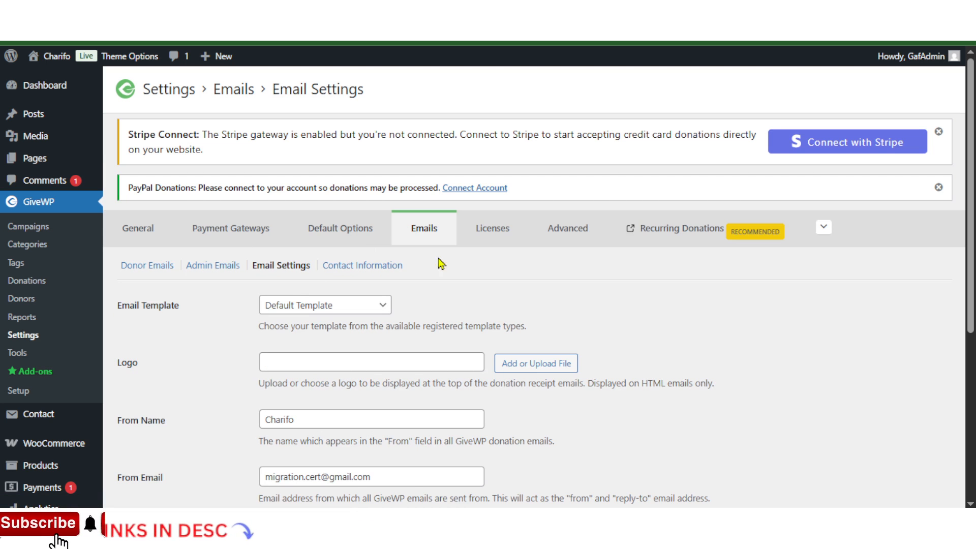
click(325, 307)
click(508, 280)
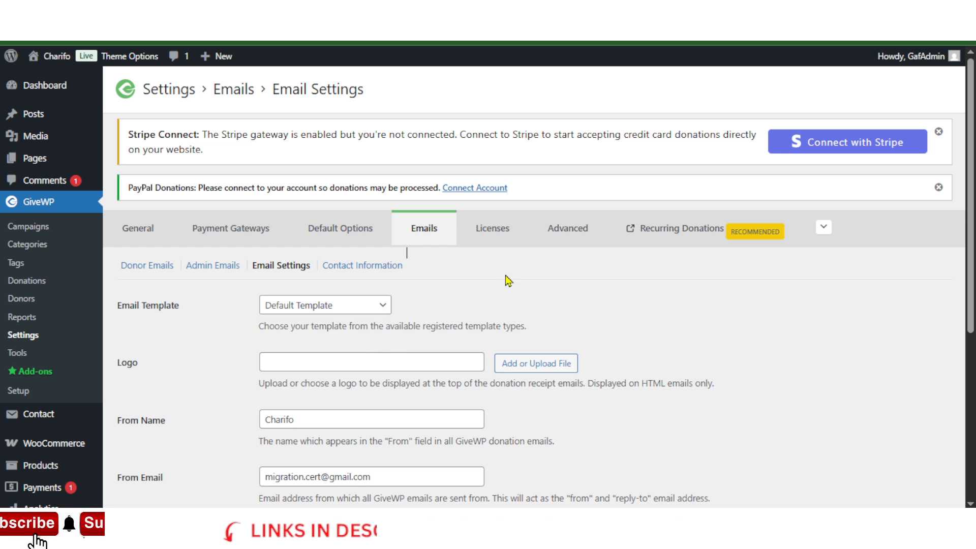
scroll(508, 280, down, 4)
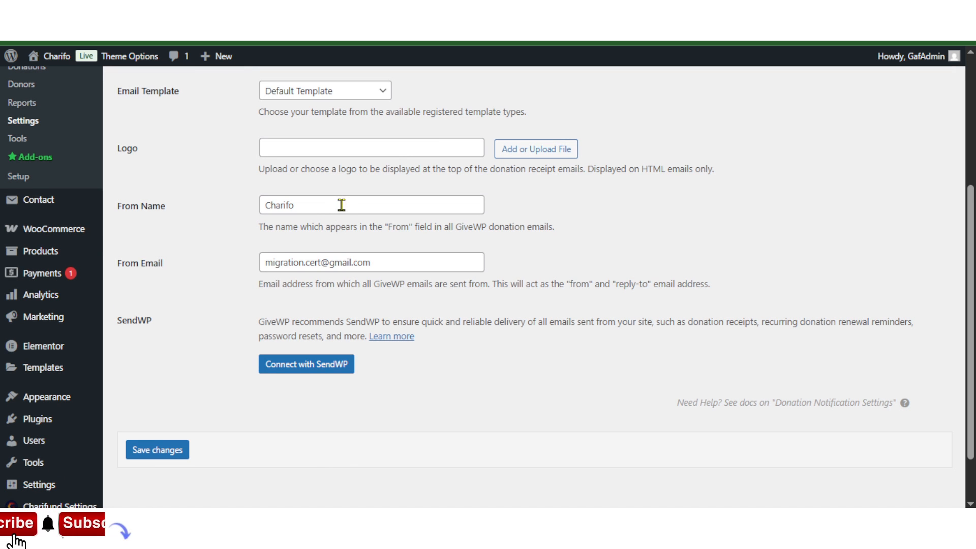
Open the Contact Information email settings and review the admin email address and the offline mailing address.
scroll(523, 286, up, 4)
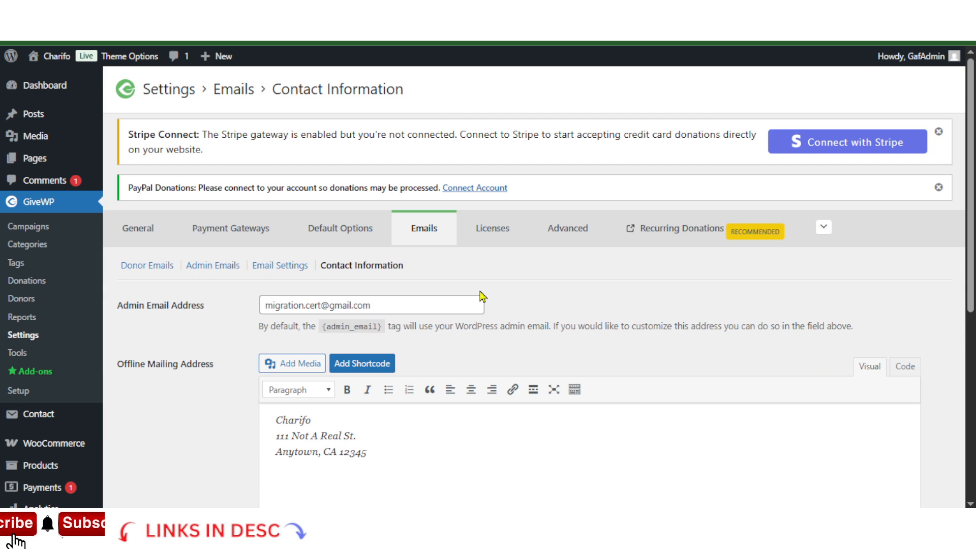
scroll(604, 293, down, 4)
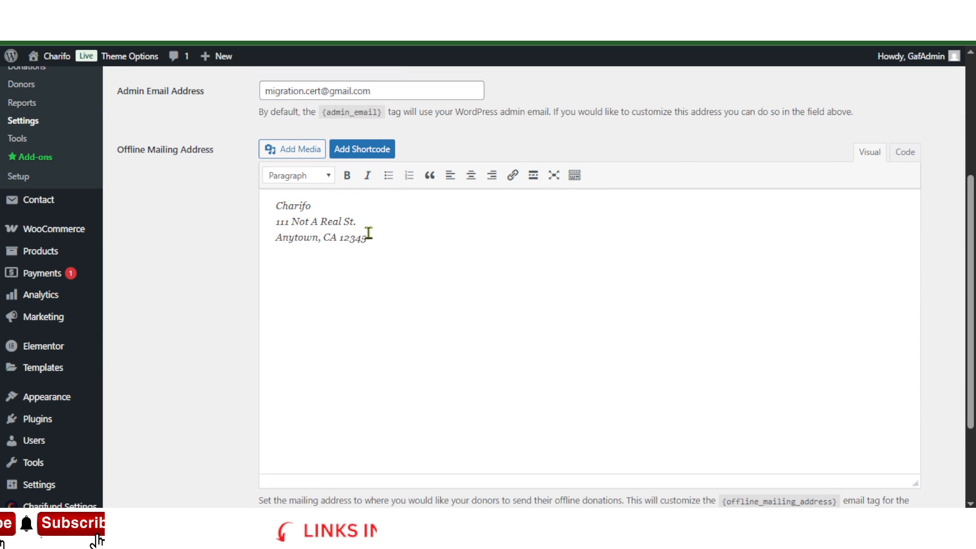
scroll(426, 234, down, 2)
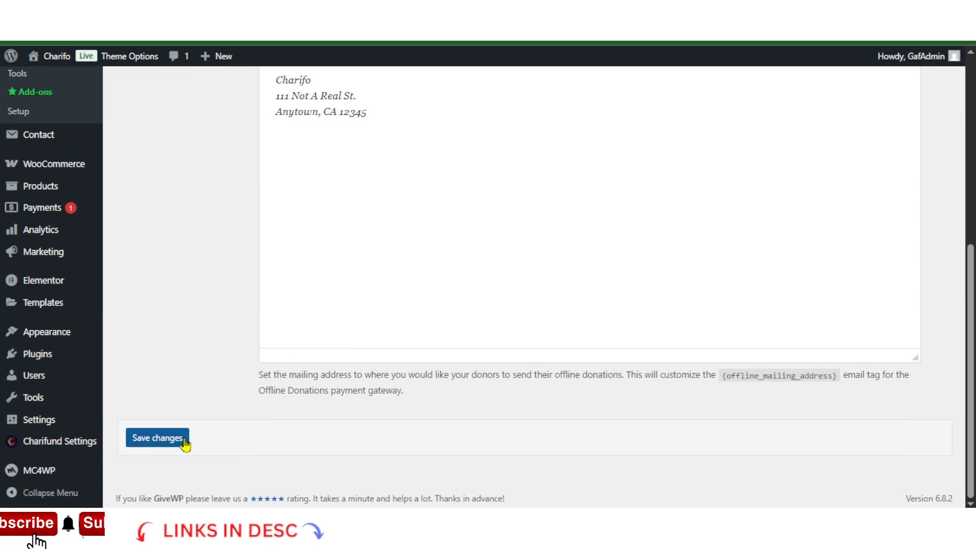
scroll(231, 278, up, 4)
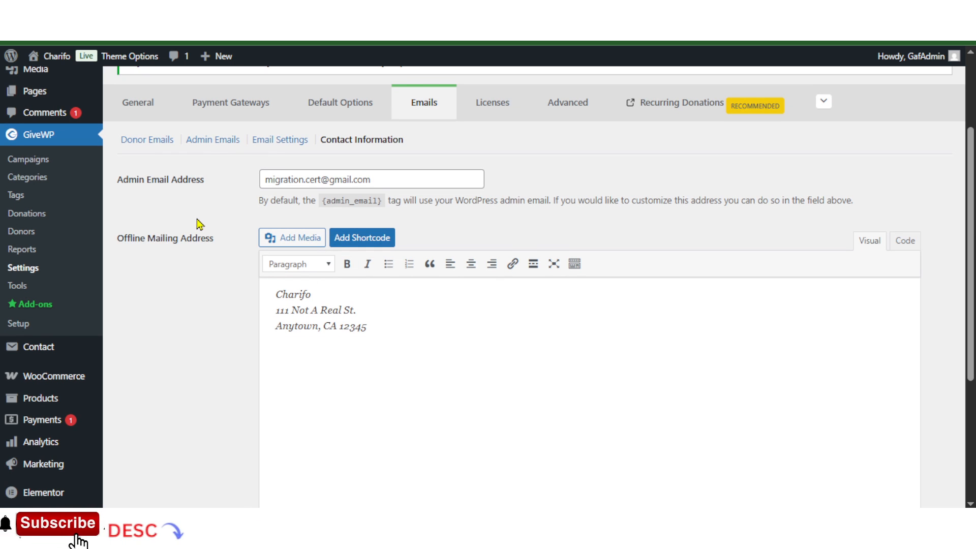
scroll(377, 338, down, 5)
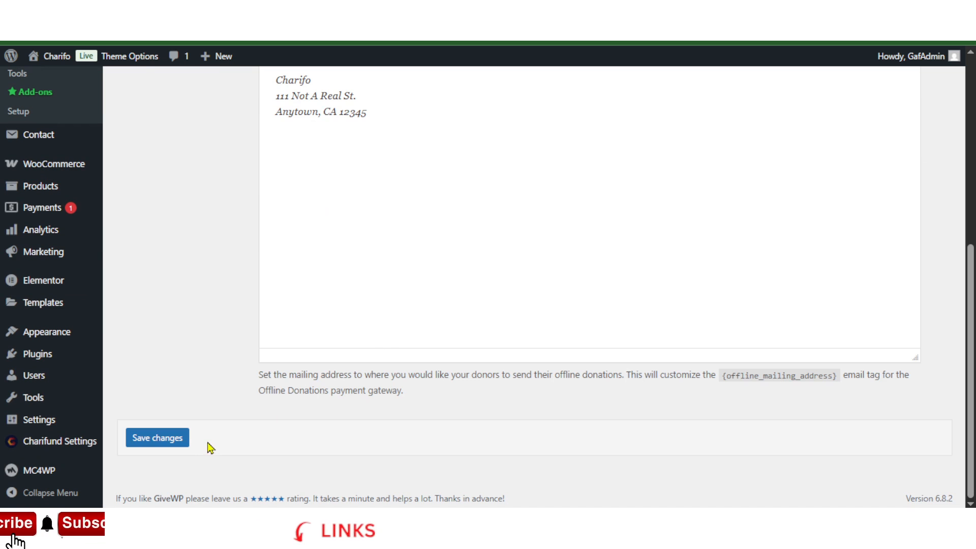
scroll(224, 331, up, 7)
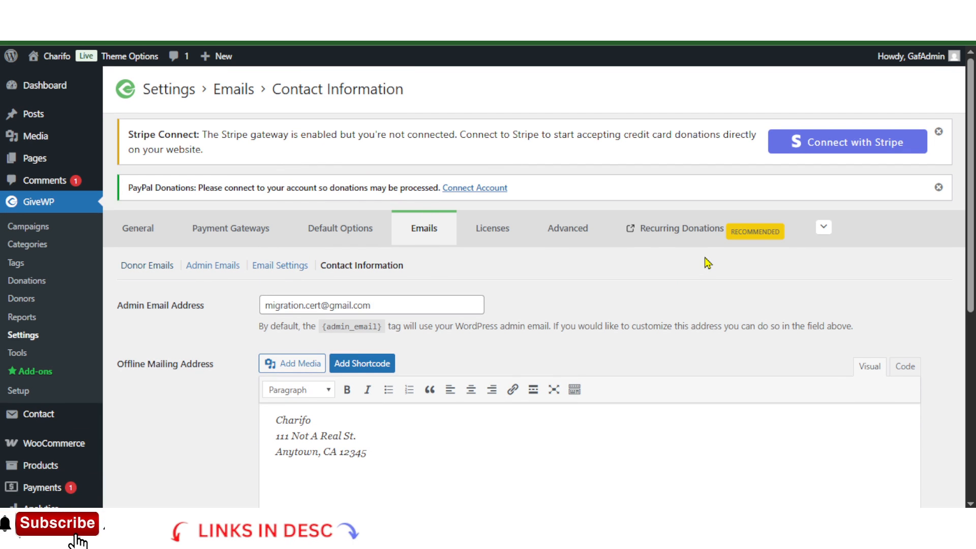
Open the User Registration Information email from Donor Emails, set its email header to "New User Registration - Charifo", and save the changes.
scroll(360, 366, down, 5)
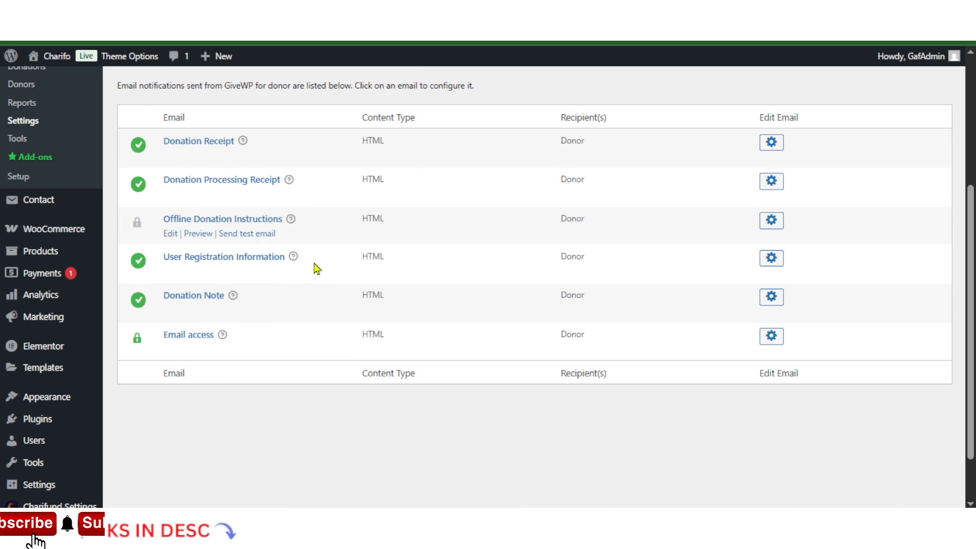
mouse_move(223, 337)
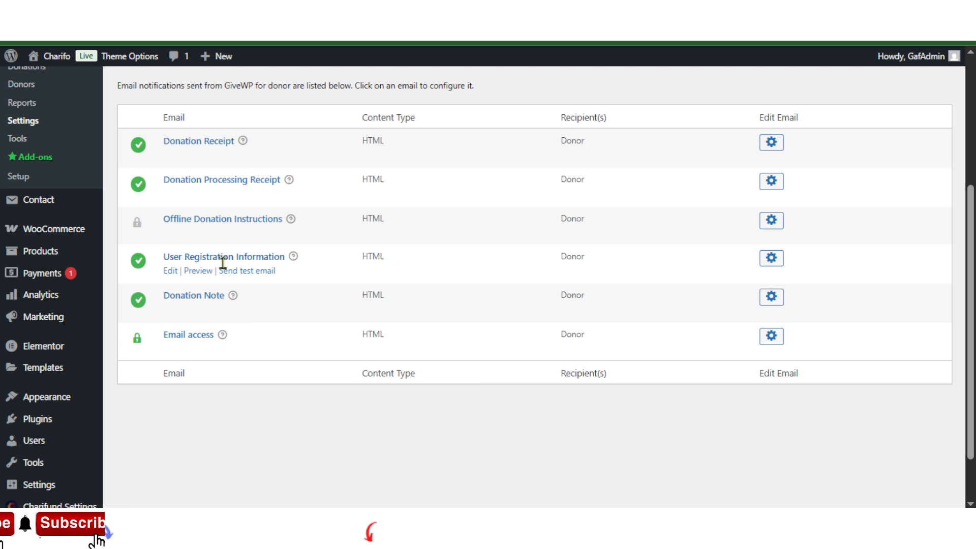
click(771, 259)
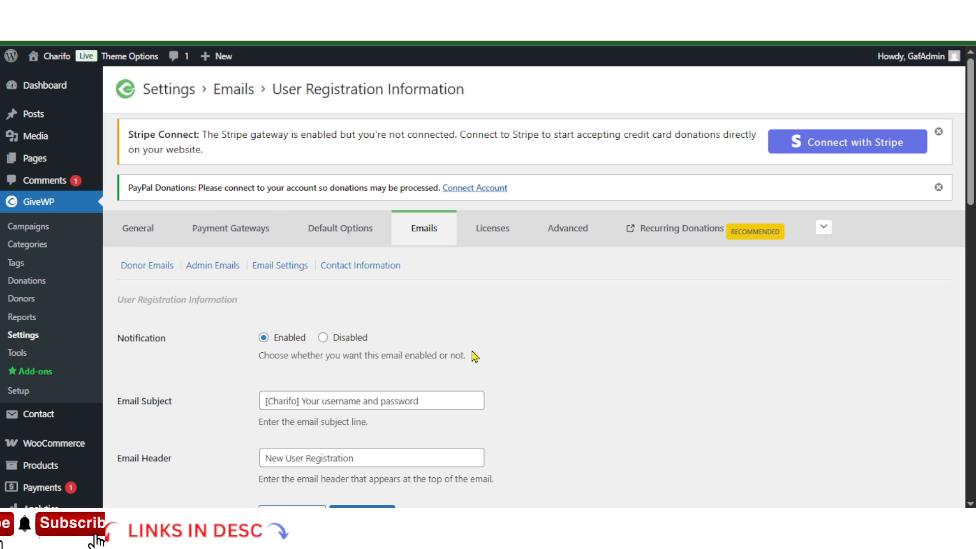
scroll(535, 360, down, 4)
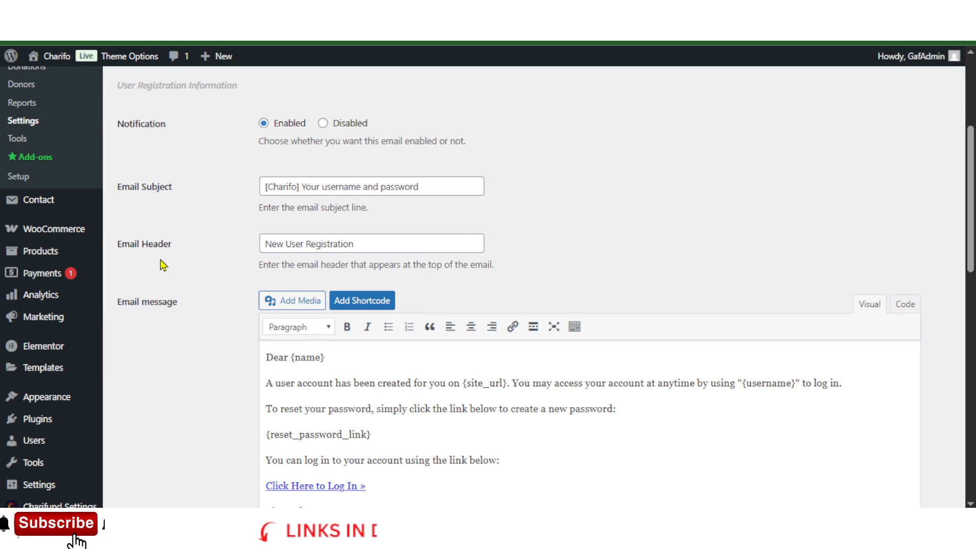
click(394, 241)
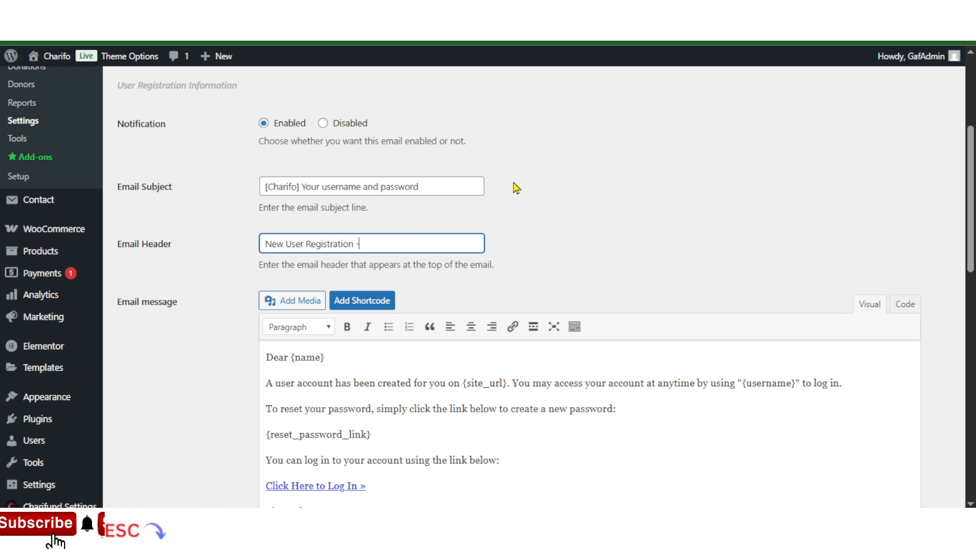
text(- Charifo)
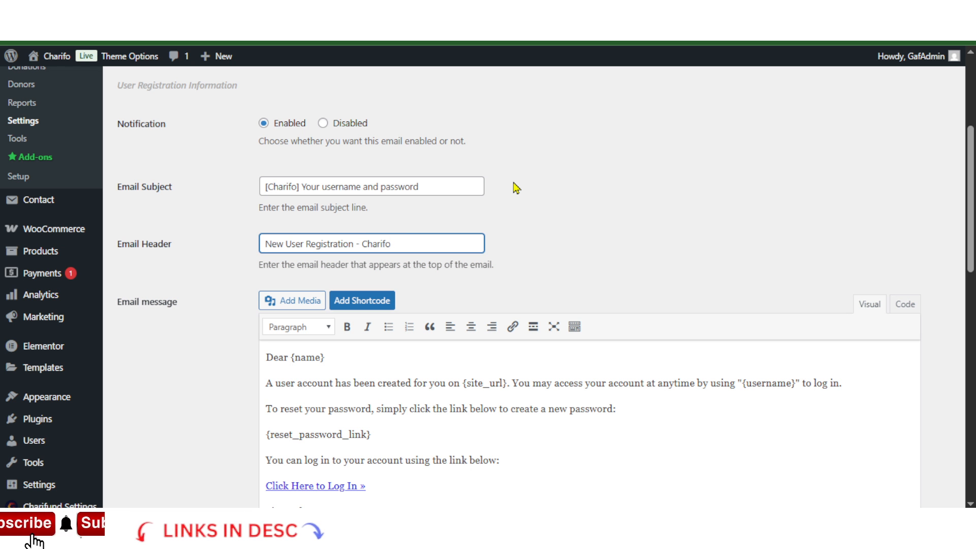
scroll(513, 183, down, 15)
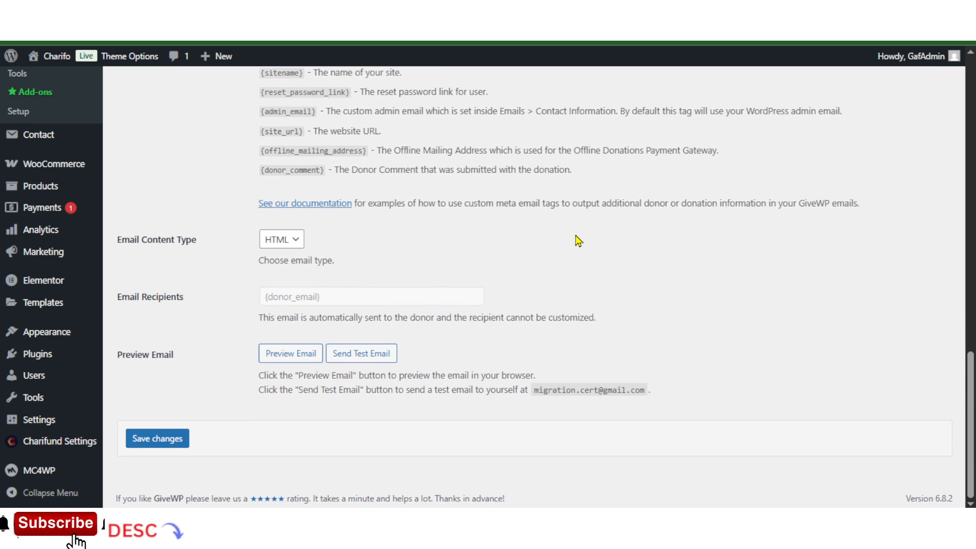
click(158, 437)
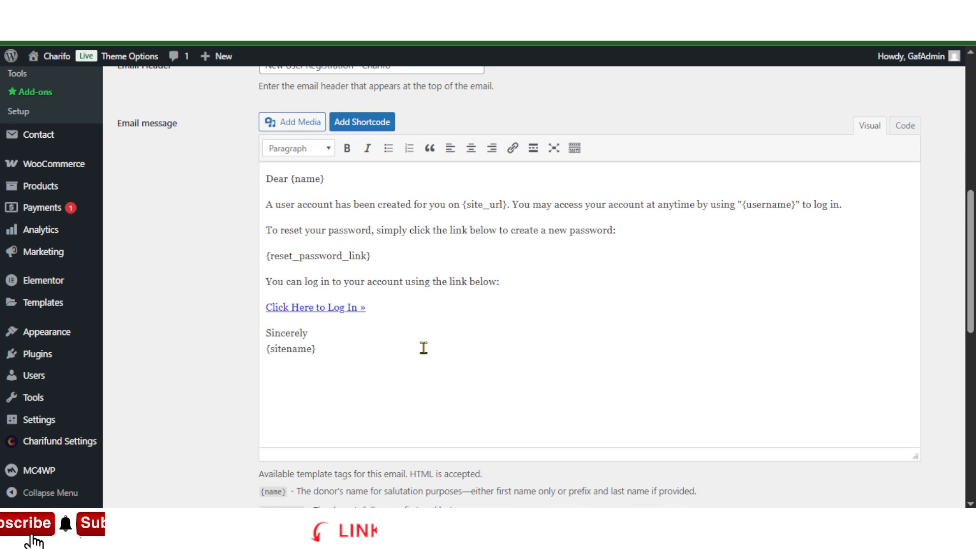
Review the User Registration Information email's message, available template tags, content type and recipient fields.
scroll(420, 346, up, 5)
scroll(420, 346, down, 10)
scroll(410, 369, down, 5)
scroll(404, 152, up, 10)
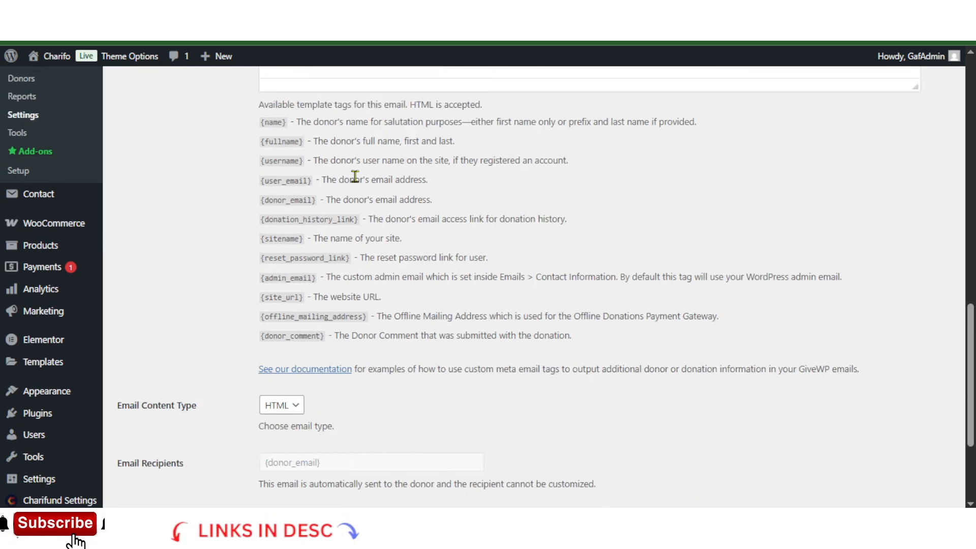
scroll(404, 156, up, 3)
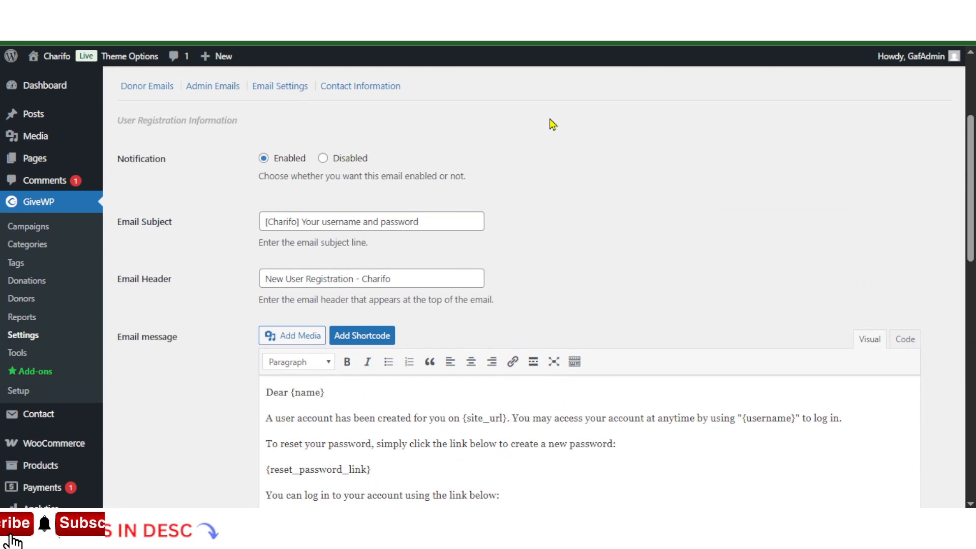
Open the Licenses settings and look over the options for activating an add-on license and uploading an add-on.
scroll(553, 125, up, 4)
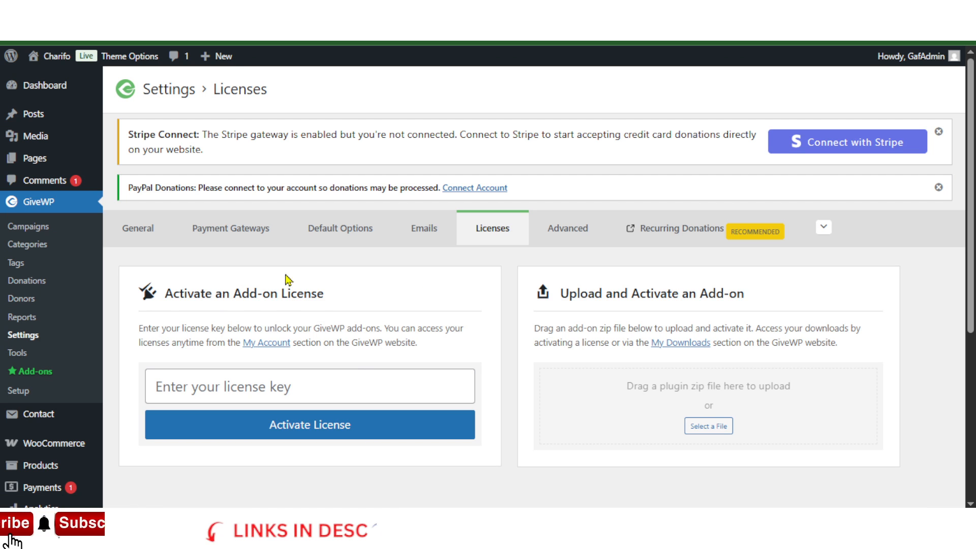
scroll(407, 279, down, 4)
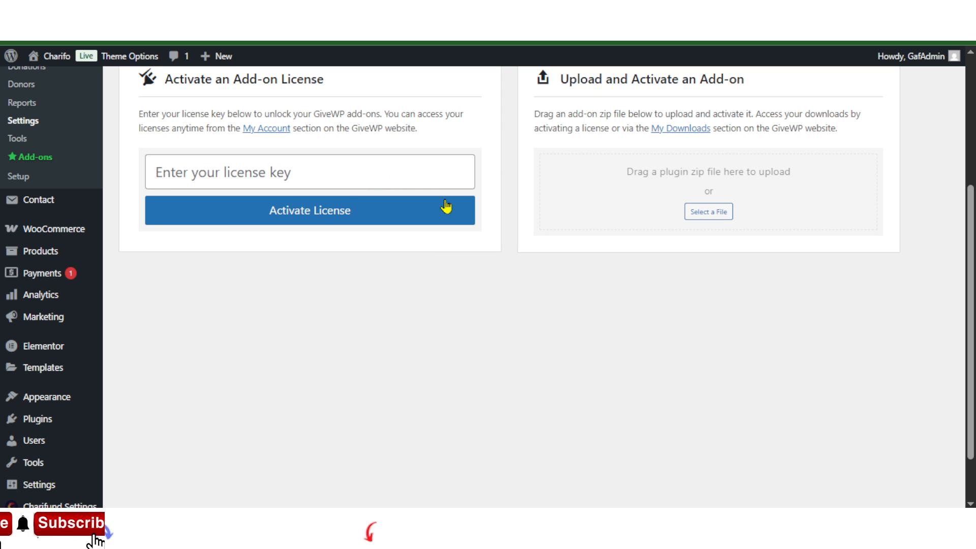
scroll(446, 205, up, 4)
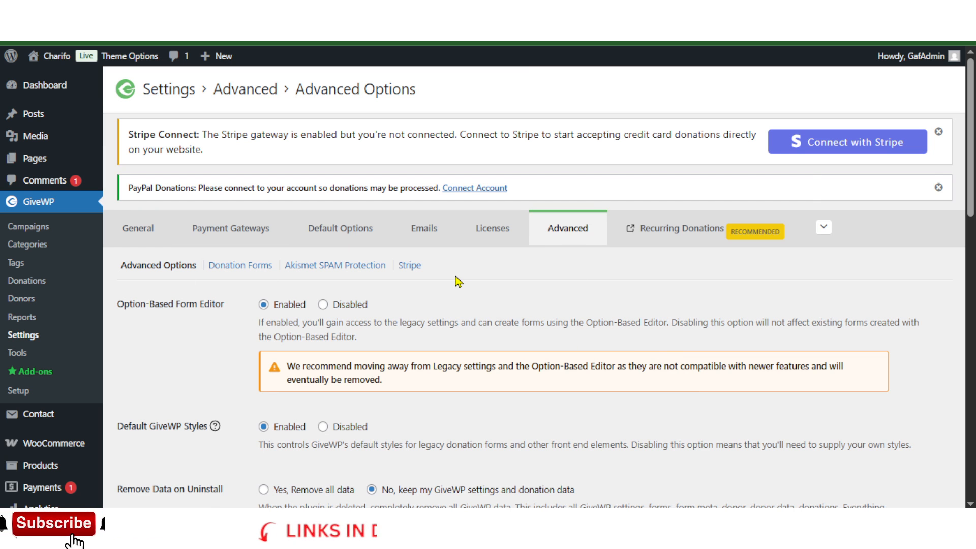
Open the Advanced Options settings and set Option-Based Form Editor to Disabled.
scroll(360, 338, down, 4)
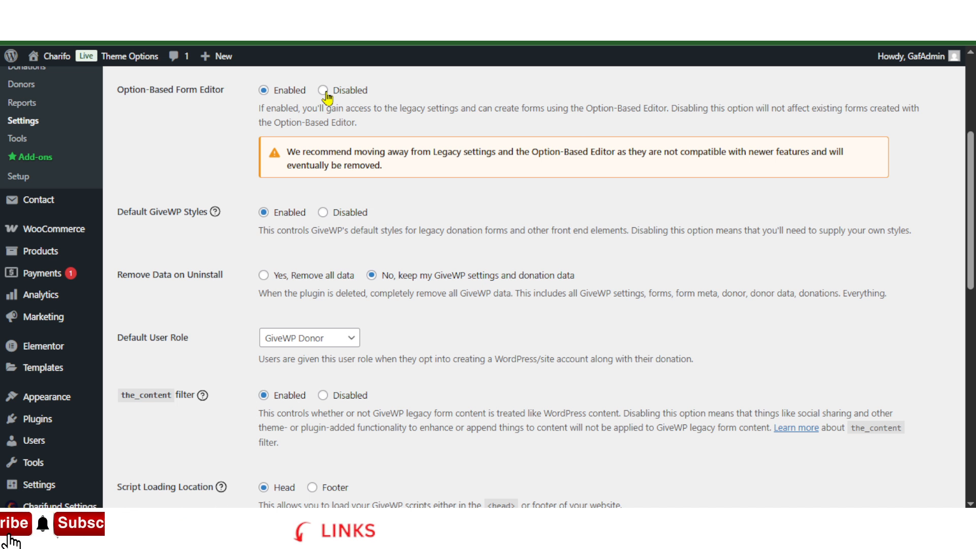
scroll(356, 132, up, 5)
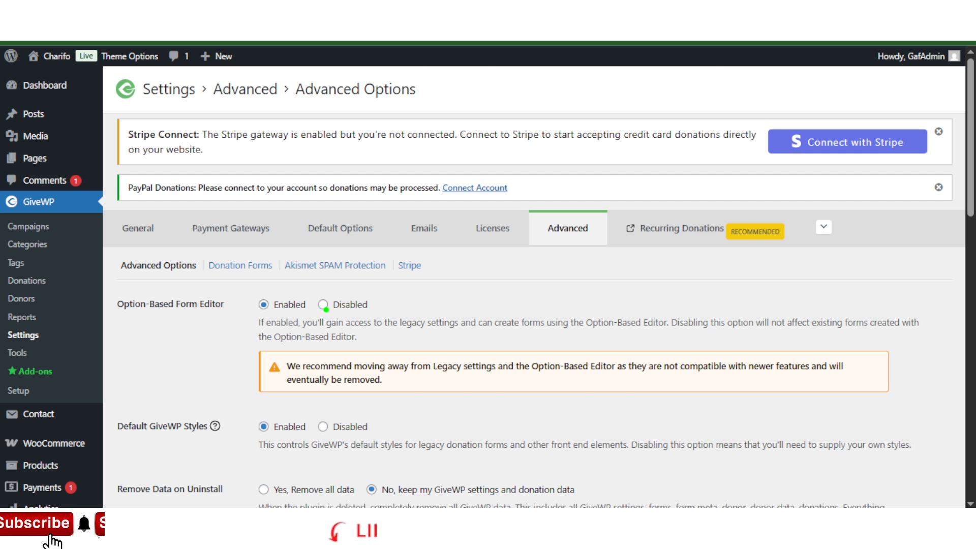
drag(337, 372, 375, 349)
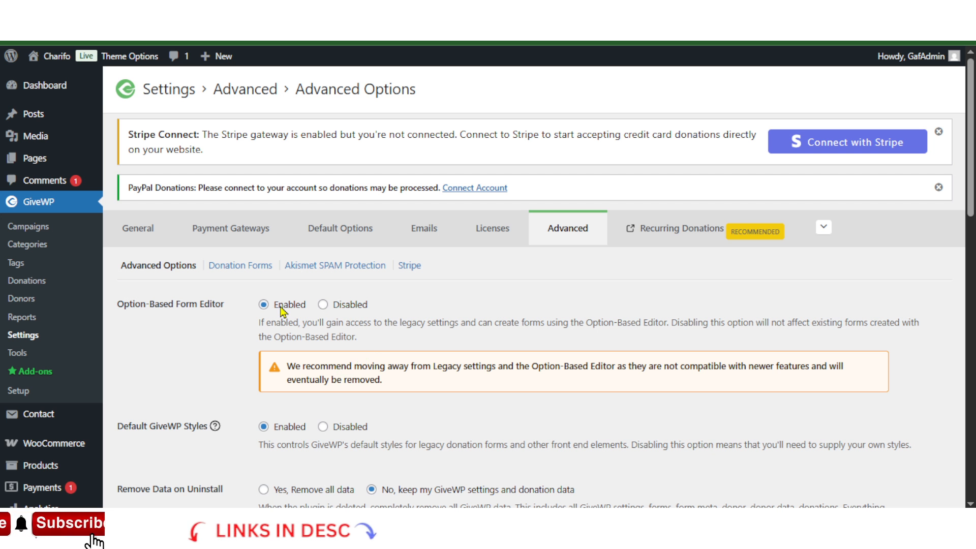
click(322, 304)
Check the Default GiveWP Styles option and the available user roles, and choose GiveWP Donor as the Default User Role.
scroll(505, 321, down, 4)
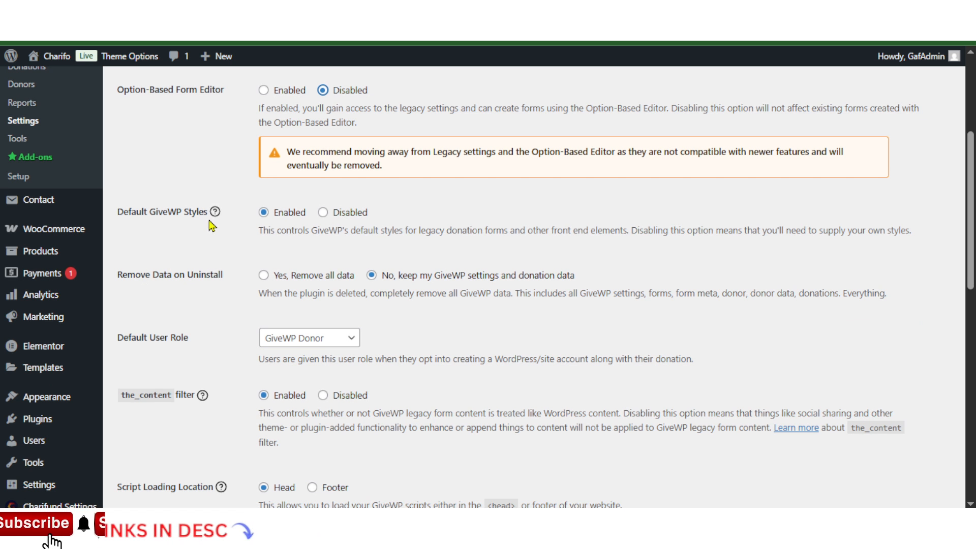
mouse_move(214, 216)
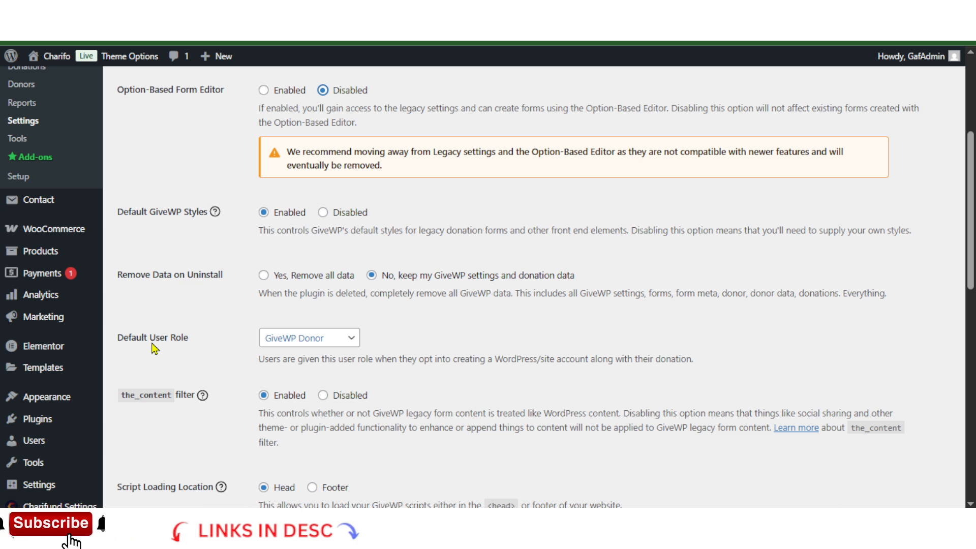
scroll(179, 348, down, 4)
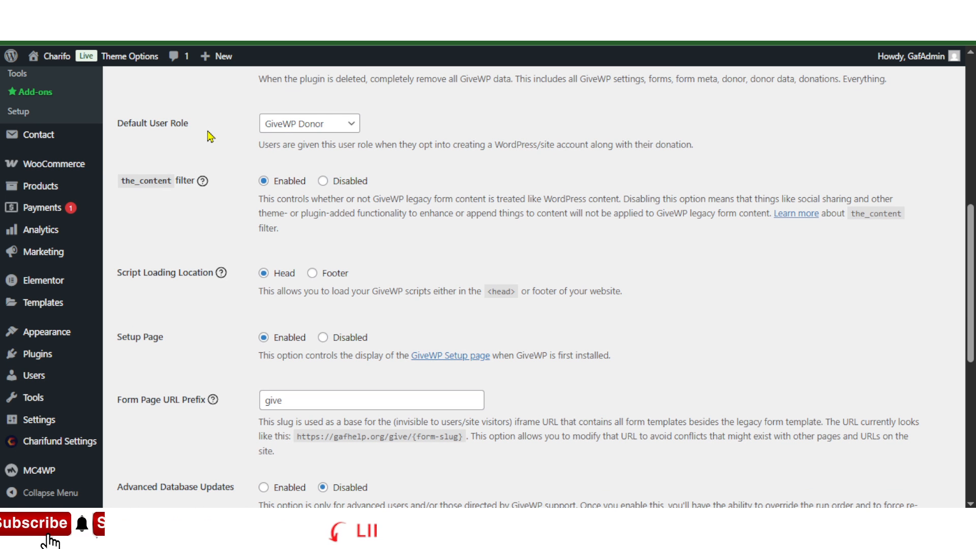
click(305, 127)
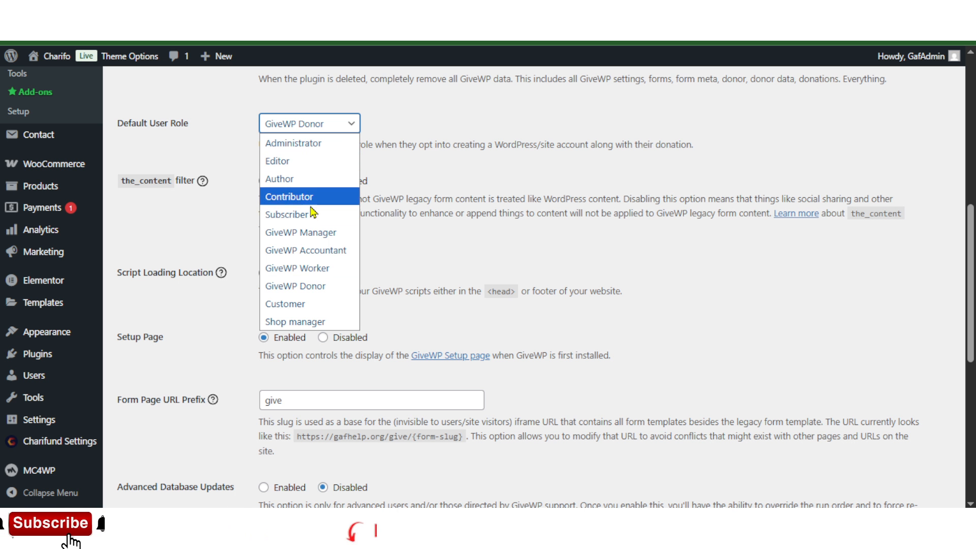
click(320, 288)
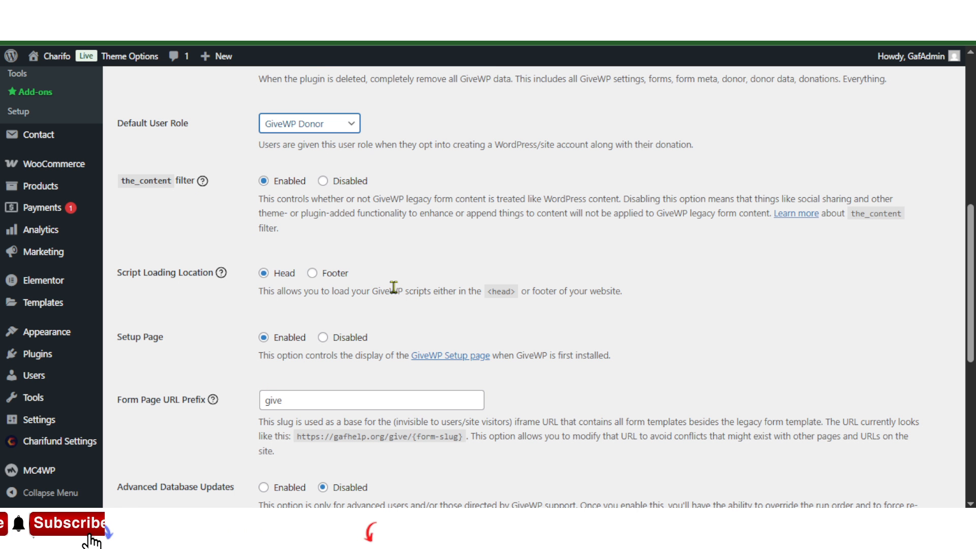
Clear the GiveWP cache, dismiss the resulting notice, and save the Advanced Options settings.
scroll(752, 255, down, 4)
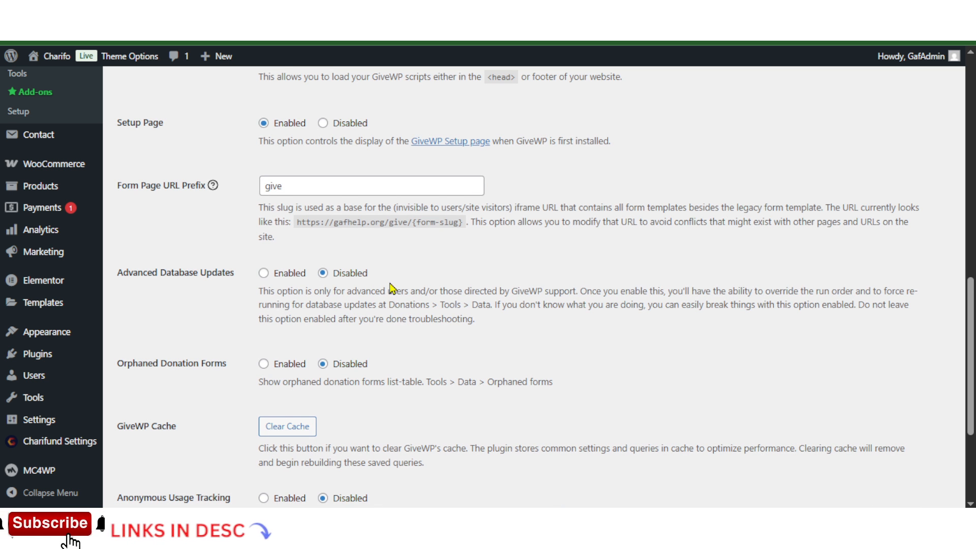
scroll(397, 283, down, 3)
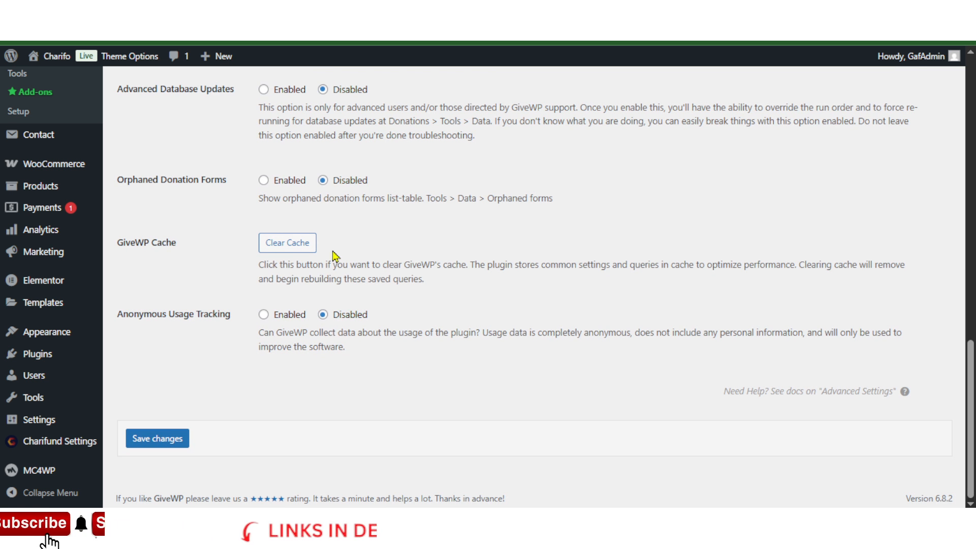
click(295, 244)
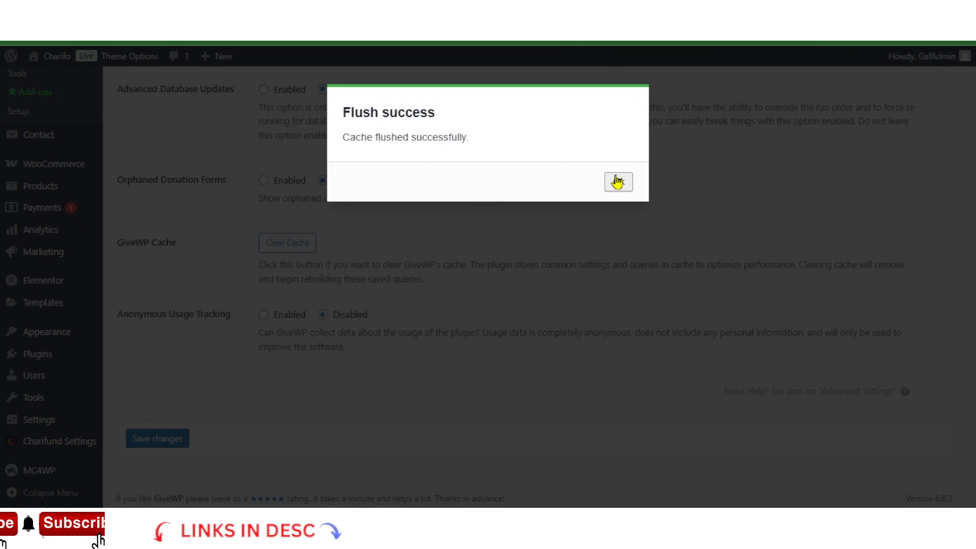
click(616, 182)
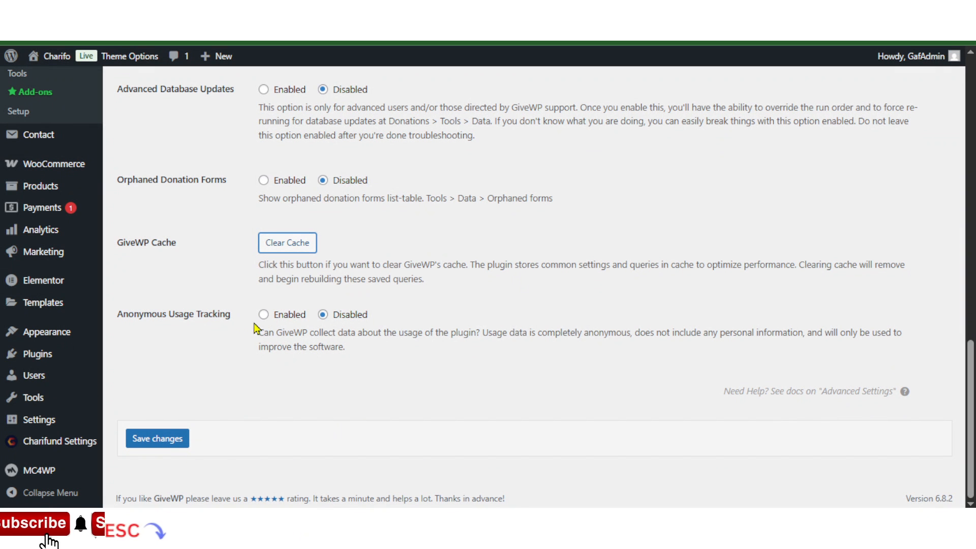
click(168, 440)
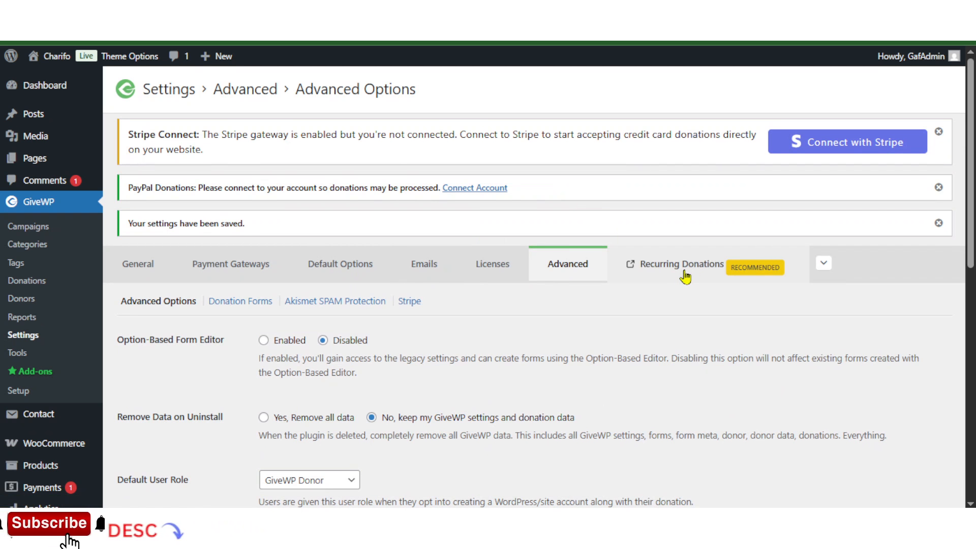
Open the Recurring Donations add-on page on the GiveWP website and review its pricing and highlights.
click(696, 275)
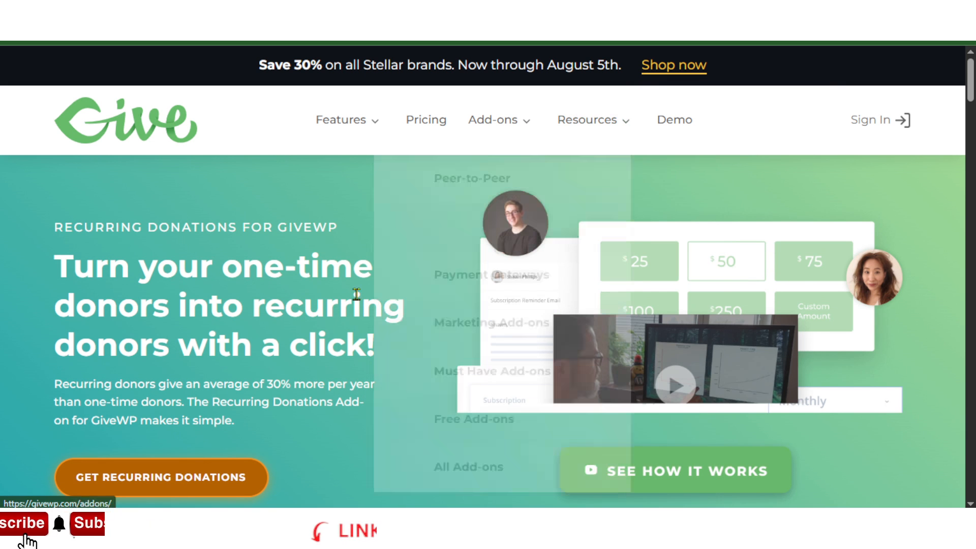
scroll(489, 260, down, 4)
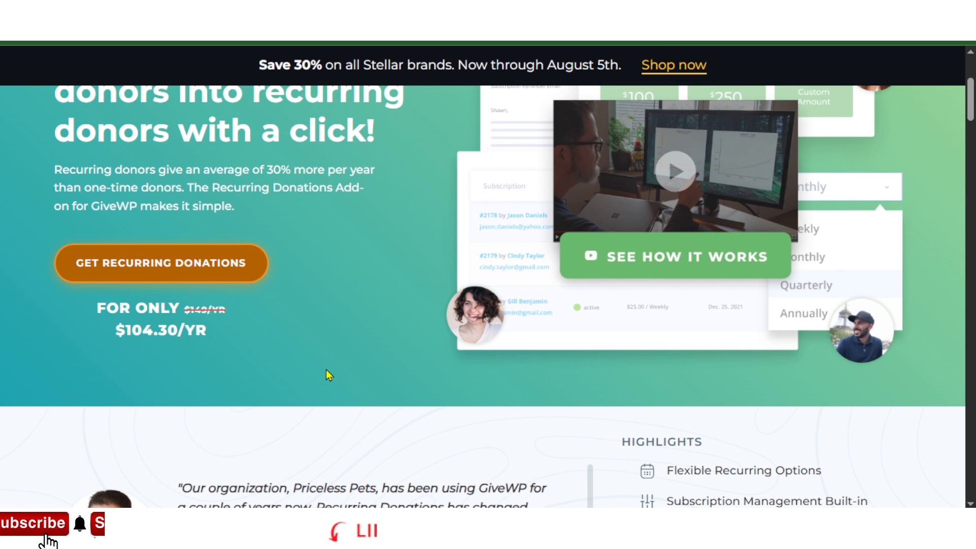
scroll(315, 361, down, 4)
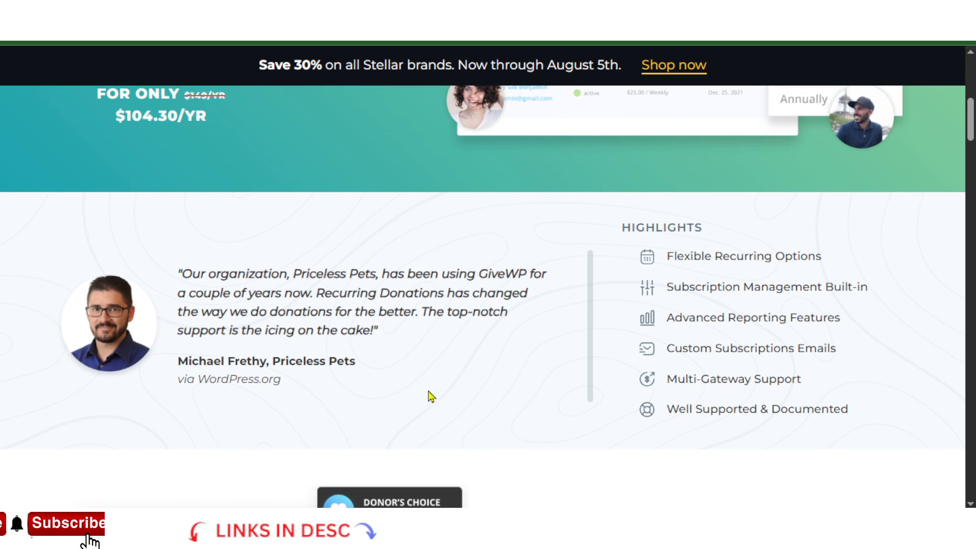
Review the features and frequently asked questions on the Recurring Donations add-on page and leave the page.
scroll(471, 332, down, 20)
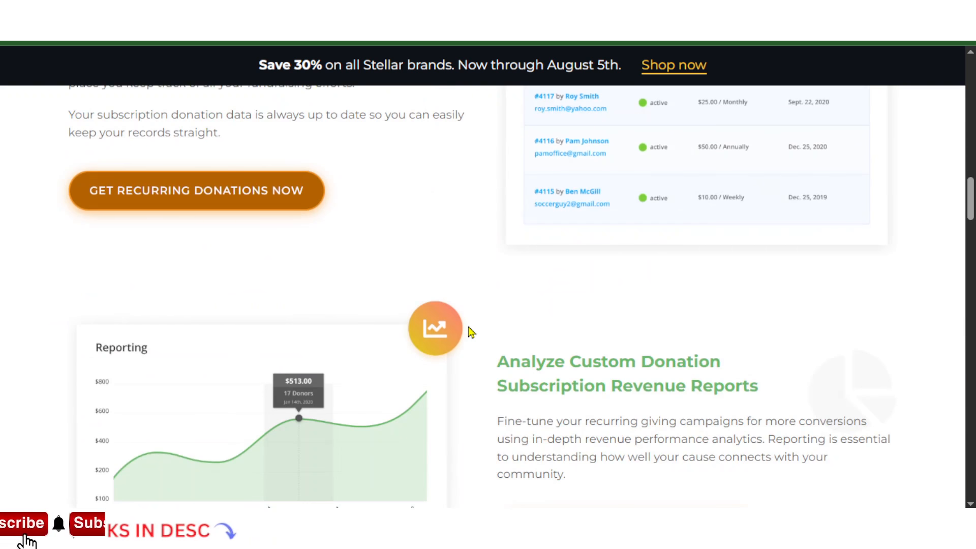
scroll(470, 332, down, 20)
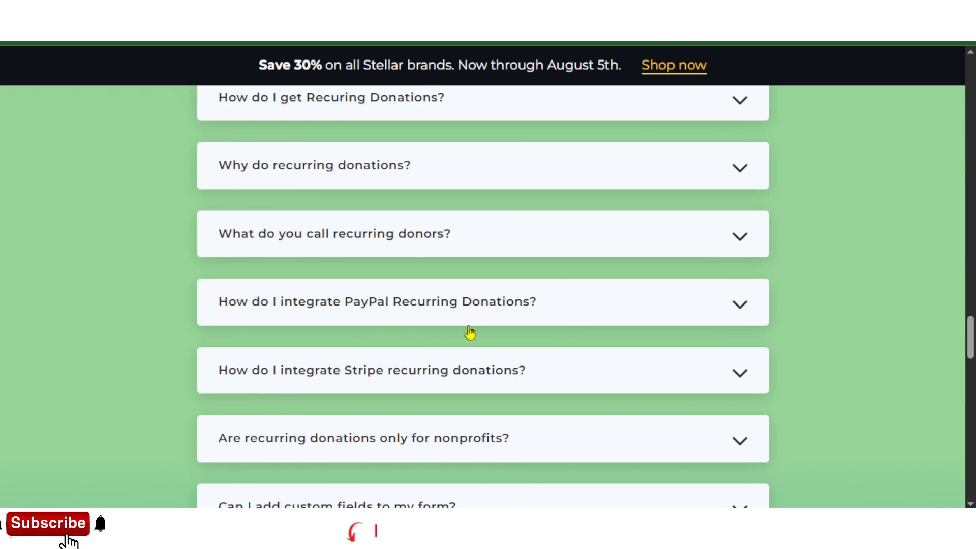
scroll(152, 360, down, 10)
scroll(464, 276, up, 20)
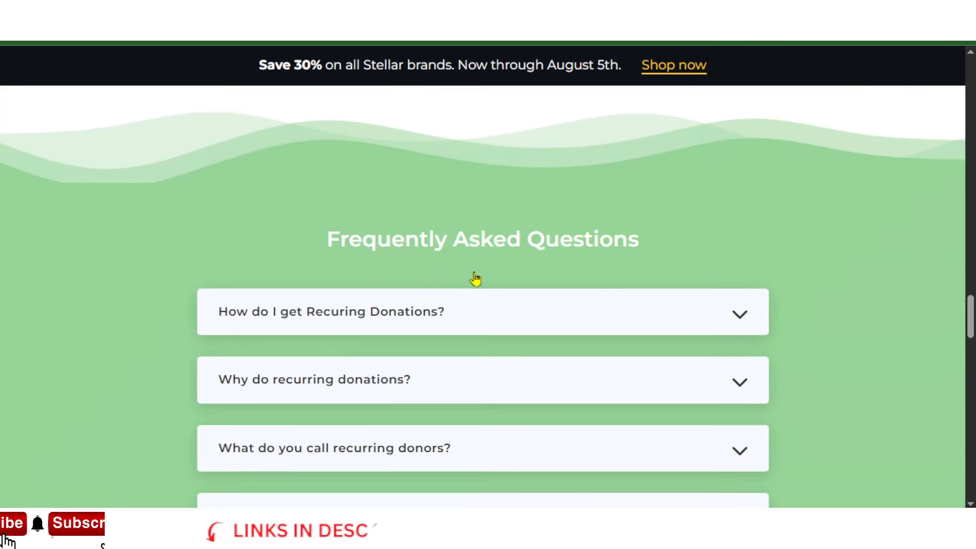
scroll(474, 279, up, 20)
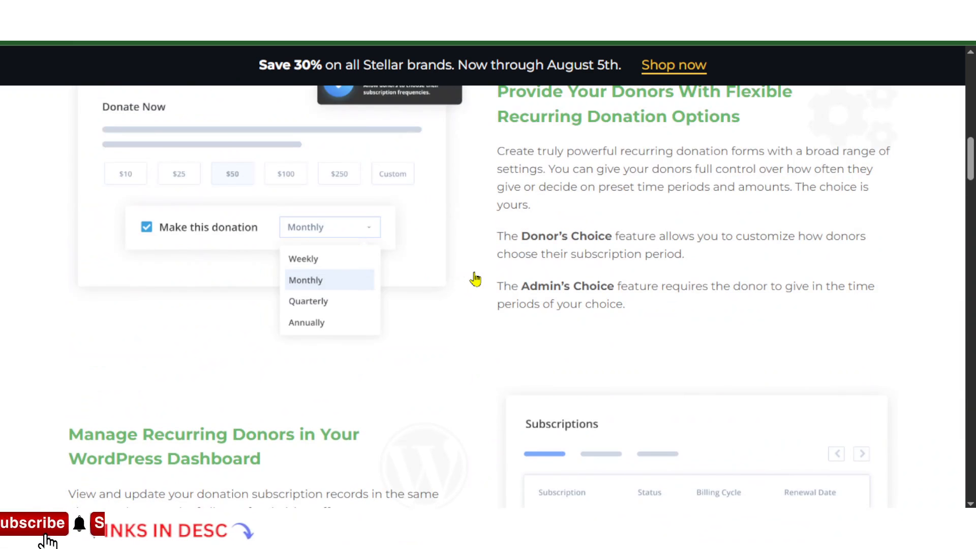
scroll(476, 279, up, 15)
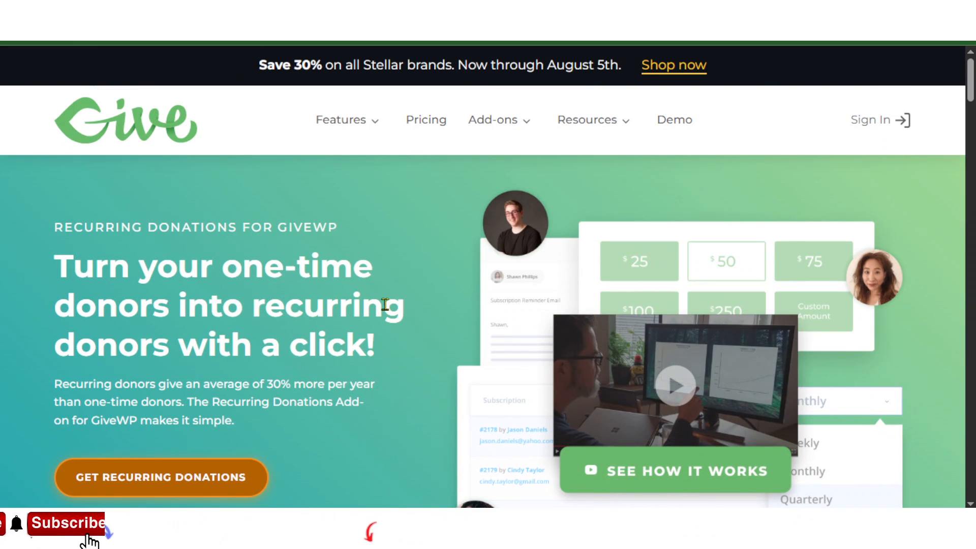
scroll(115, 329, down, 5)
scroll(103, 407, up, 5)
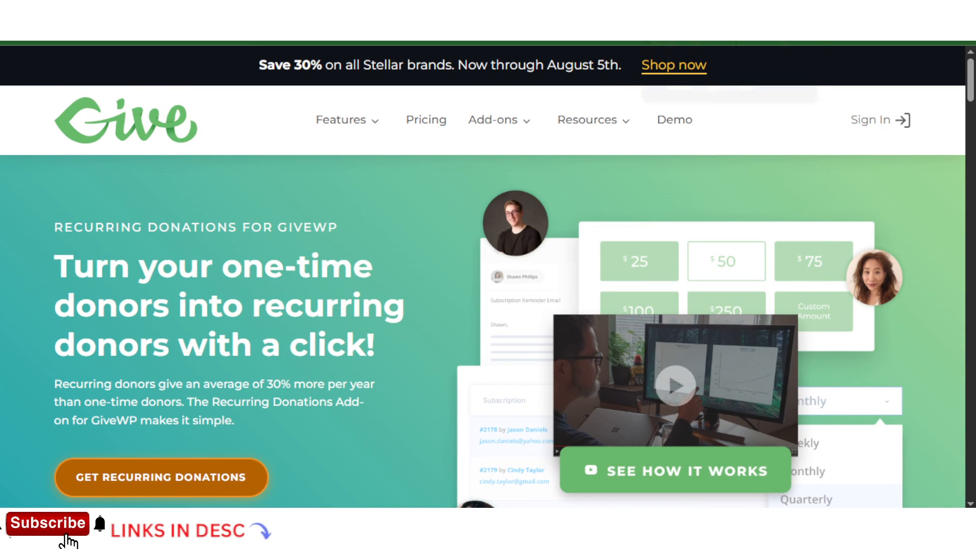
click(711, 7)
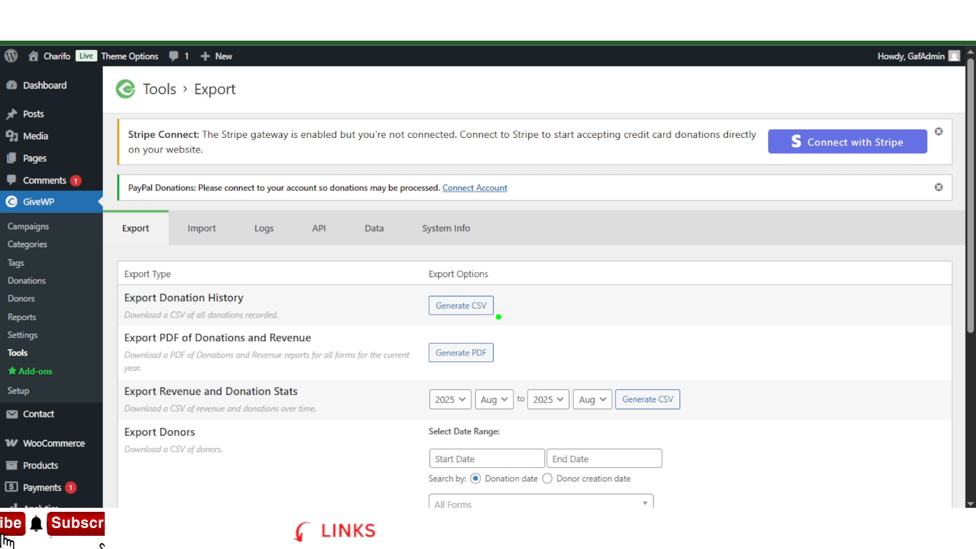
Review the donation, revenue, donor and settings export options and the donation and settings import options in the GiveWP Tools.
drag(505, 366, 541, 341)
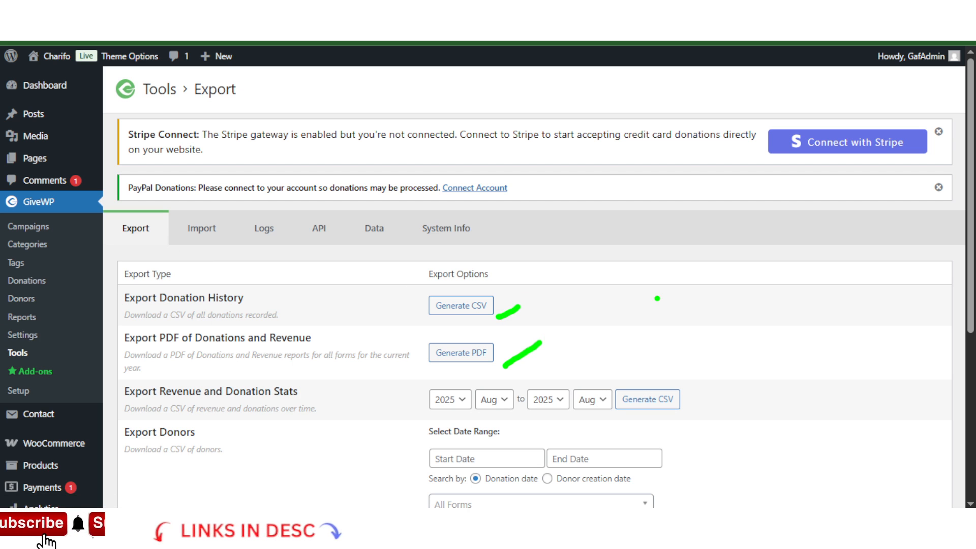
drag(590, 404, 619, 383)
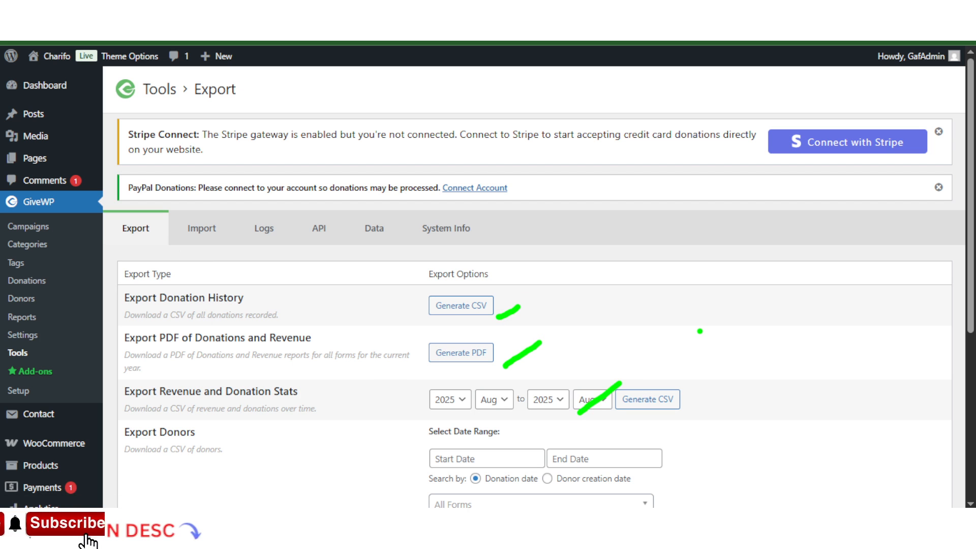
key(Escape)
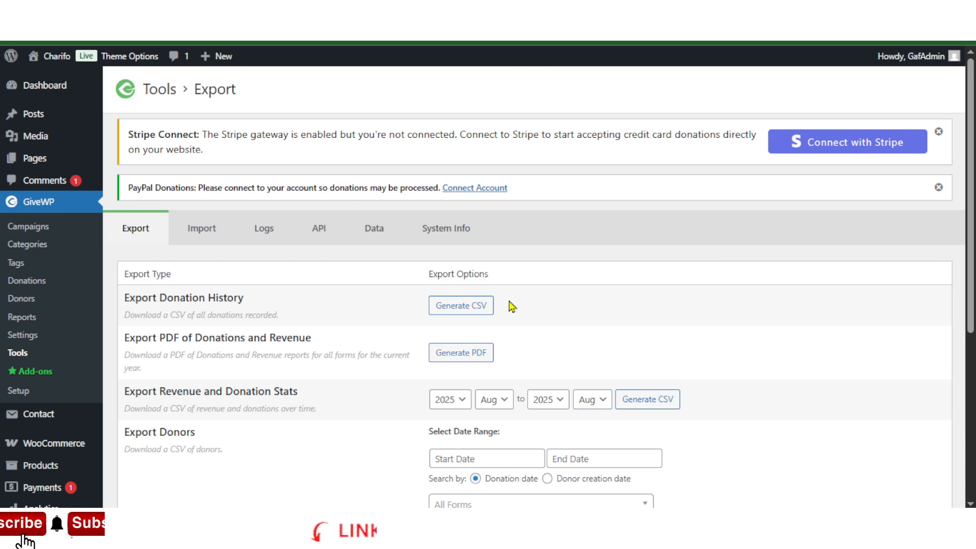
scroll(508, 300, down, 4)
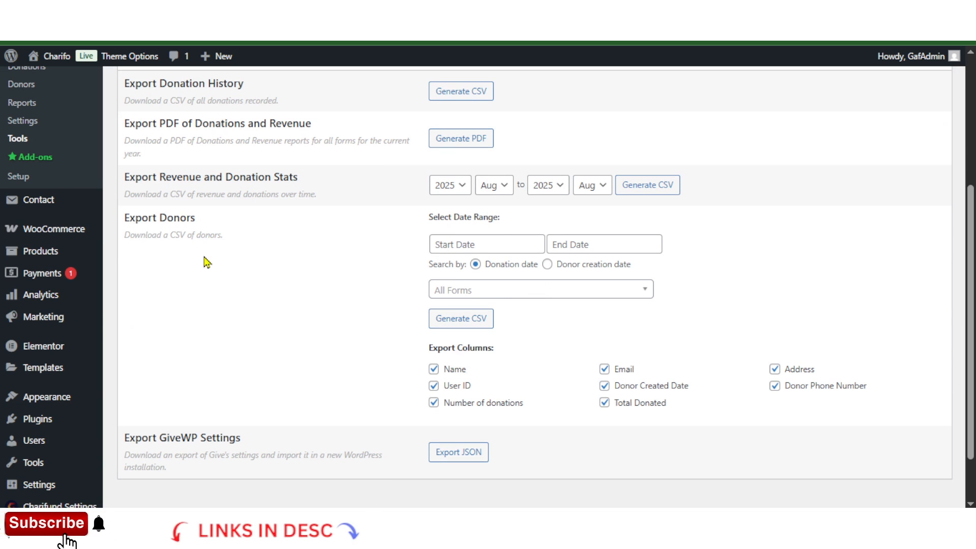
scroll(433, 405, up, 4)
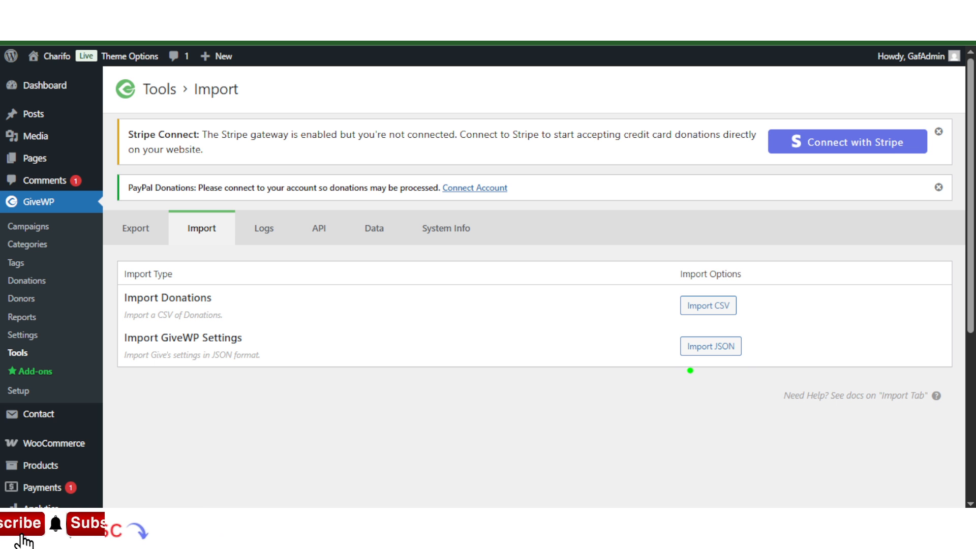
drag(690, 370, 884, 278)
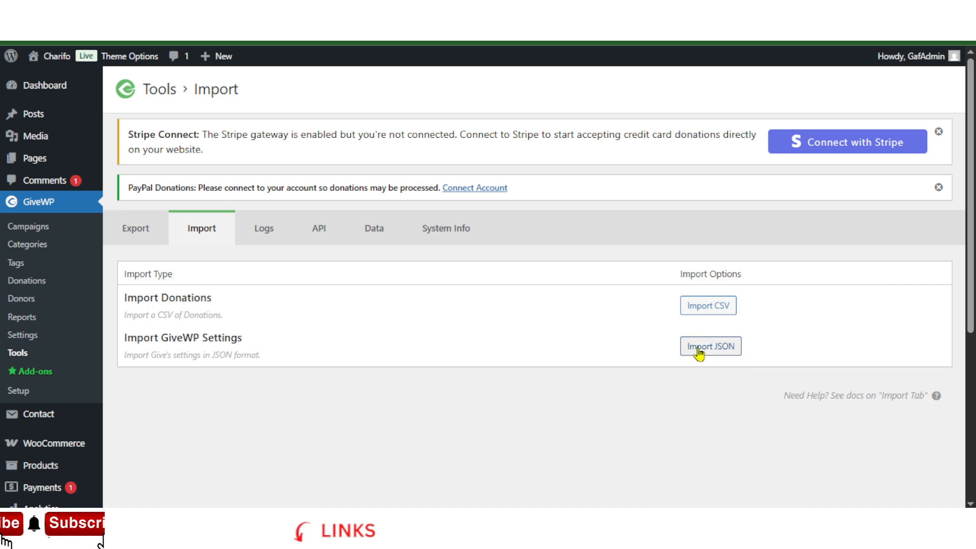
Open the Logs in the GiveWP Tools and look over the log filters and table.
click(268, 235)
scroll(365, 323, down, 4)
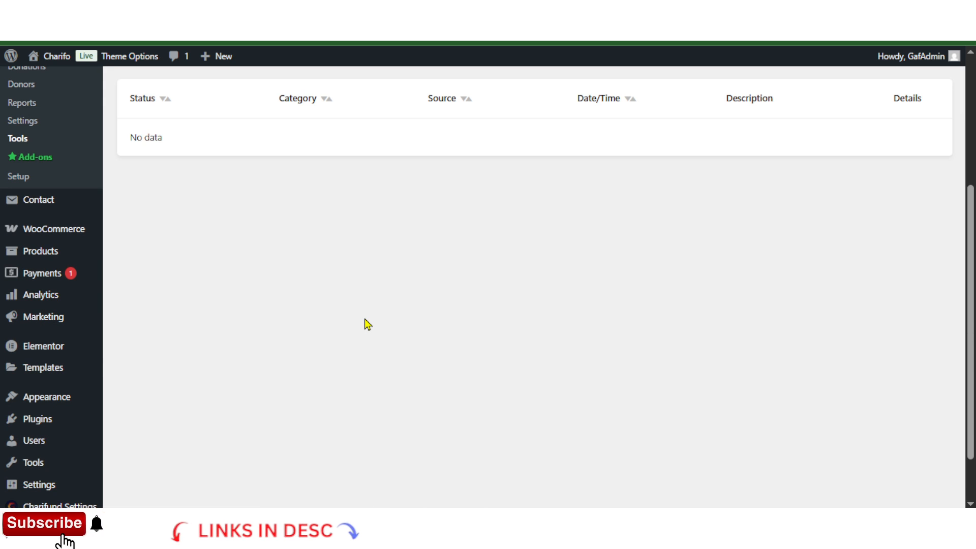
scroll(275, 254, up, 4)
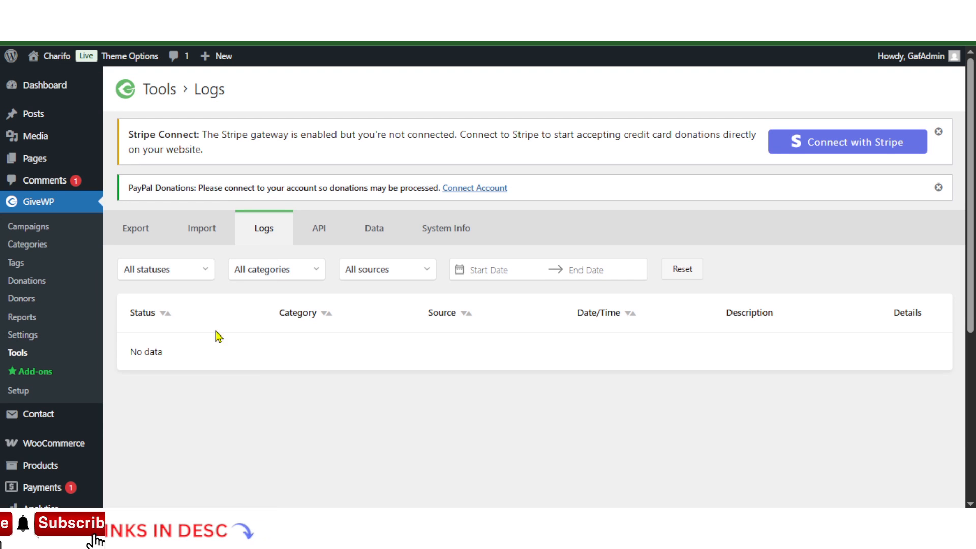
Open the API tools, try to generate new API keys without selecting a user, and return to the previous page.
click(319, 235)
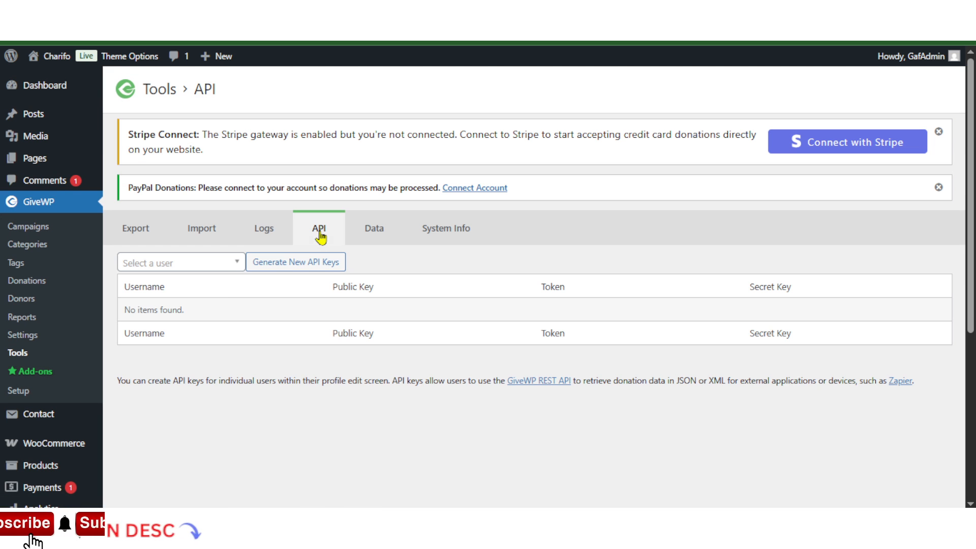
click(306, 269)
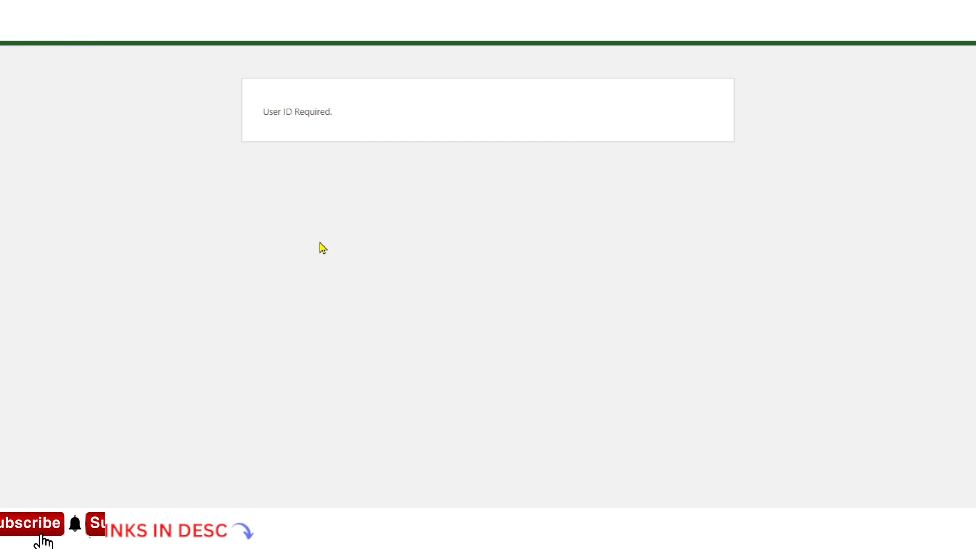
key(alt+Left)
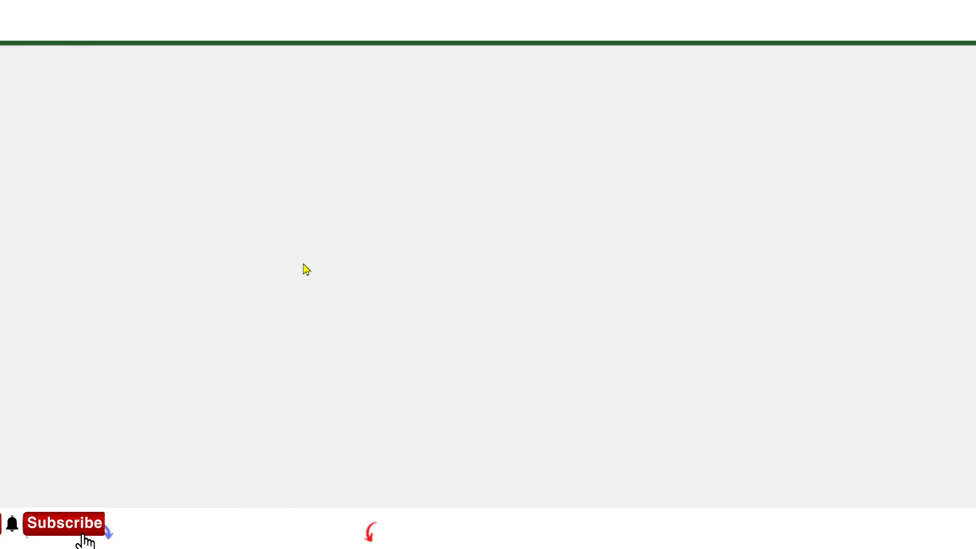
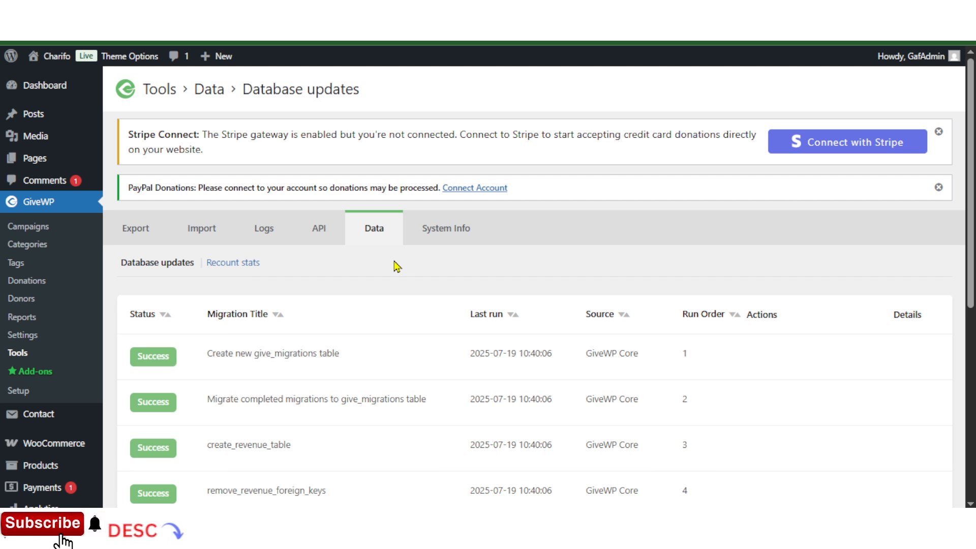
Look through the list of database updates in the Data tools.
scroll(394, 265, down, 4)
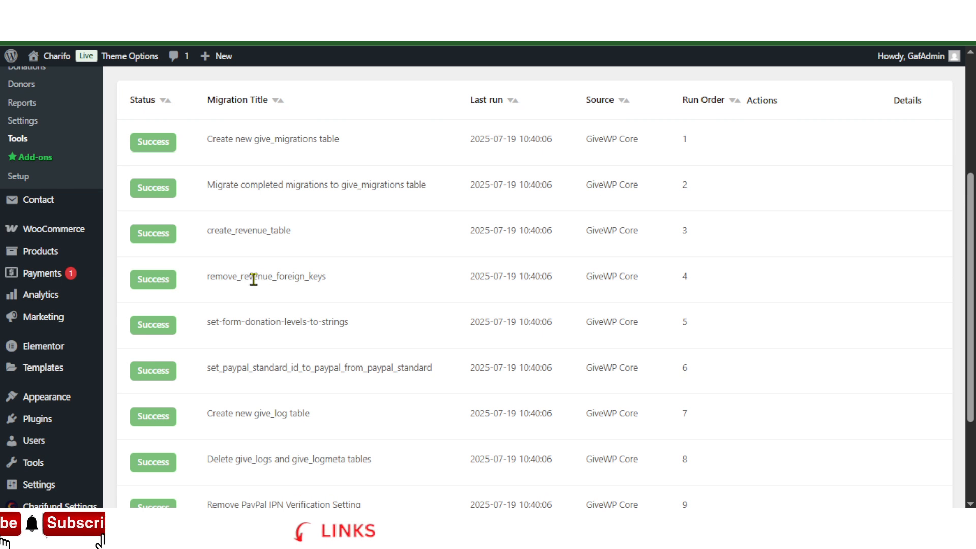
scroll(447, 141, down, 3)
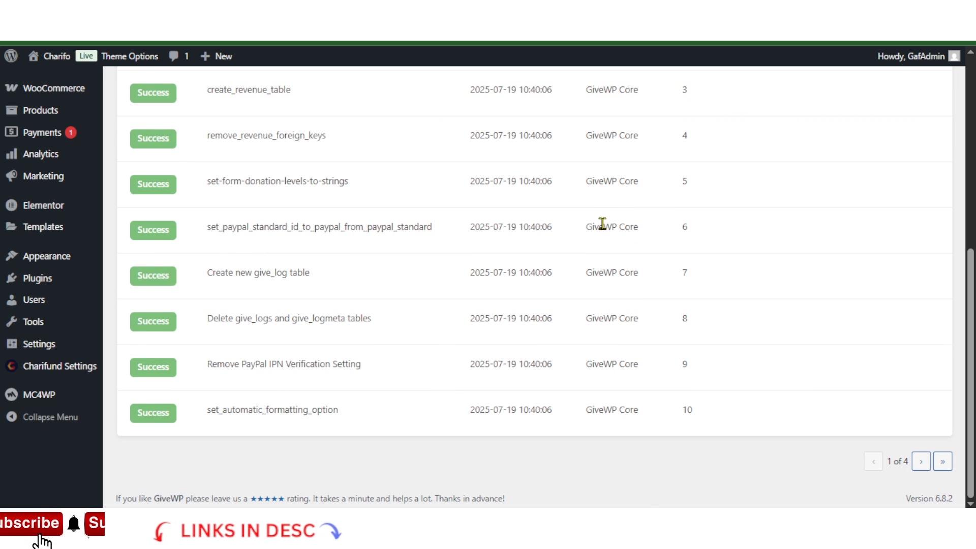
scroll(542, 260, up, 4)
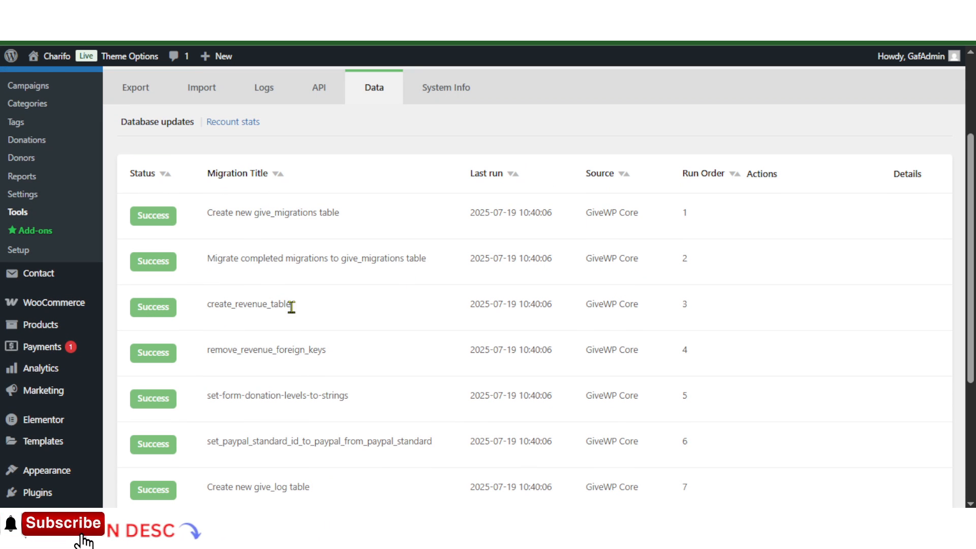
scroll(699, 292, down, 3)
scroll(779, 288, up, 4)
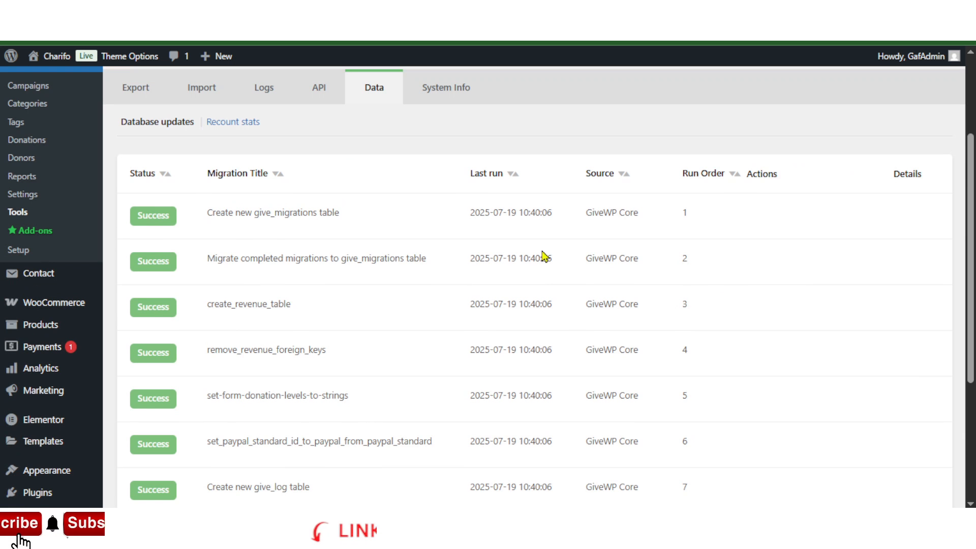
Check the available options of the Recount Stats tool and close the list without choosing one.
scroll(441, 217, up, 3)
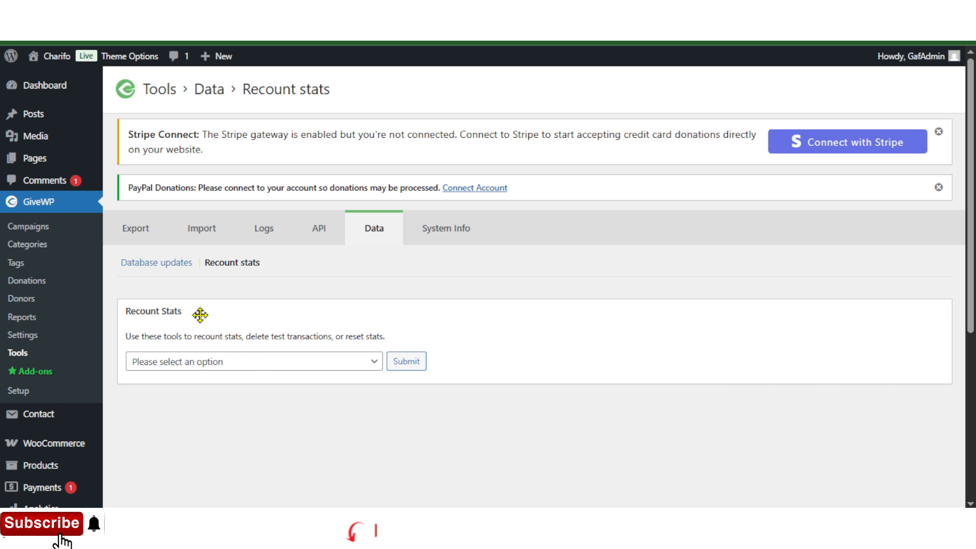
click(251, 362)
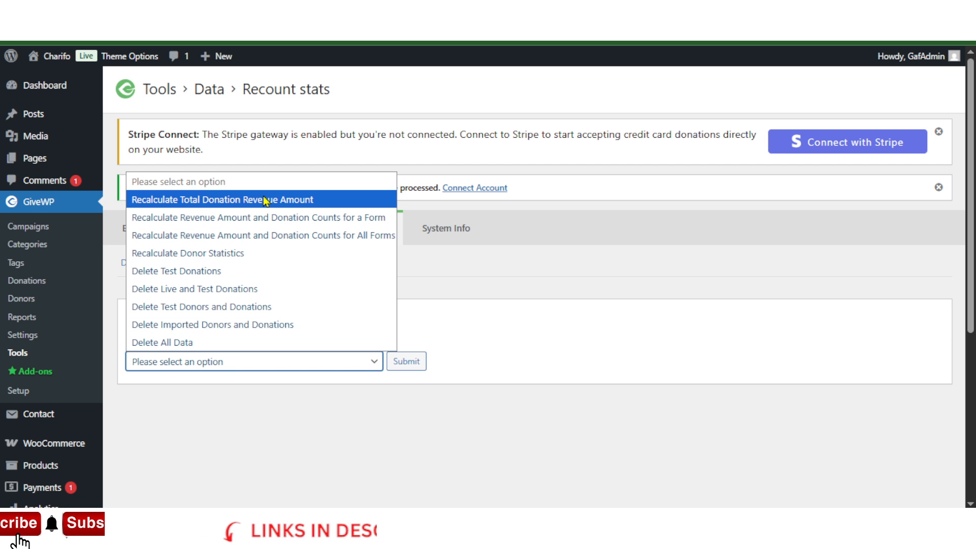
click(504, 360)
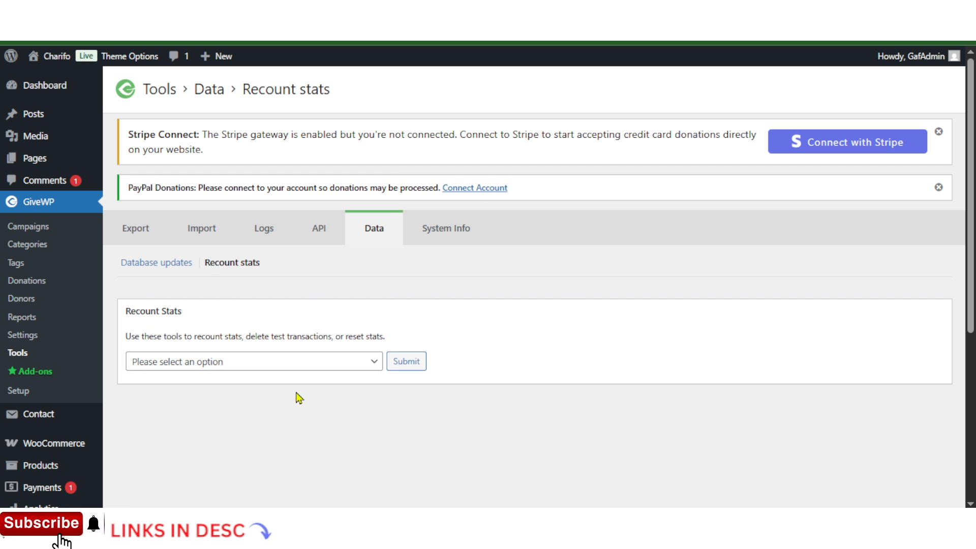
Open the GiveWP Setup Guide and review its campaign, payment gateway and add-on steps.
scroll(568, 299, down, 4)
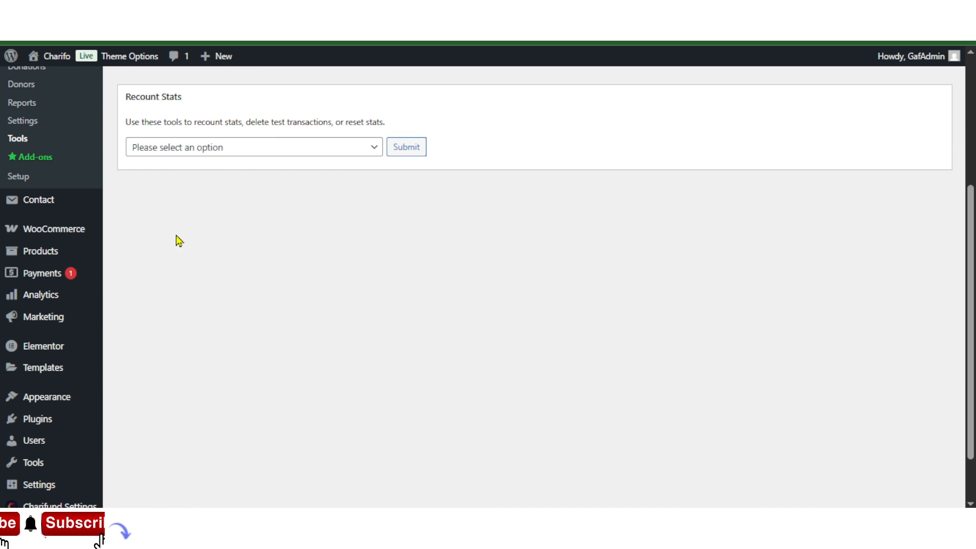
click(20, 176)
scroll(323, 316, up, 4)
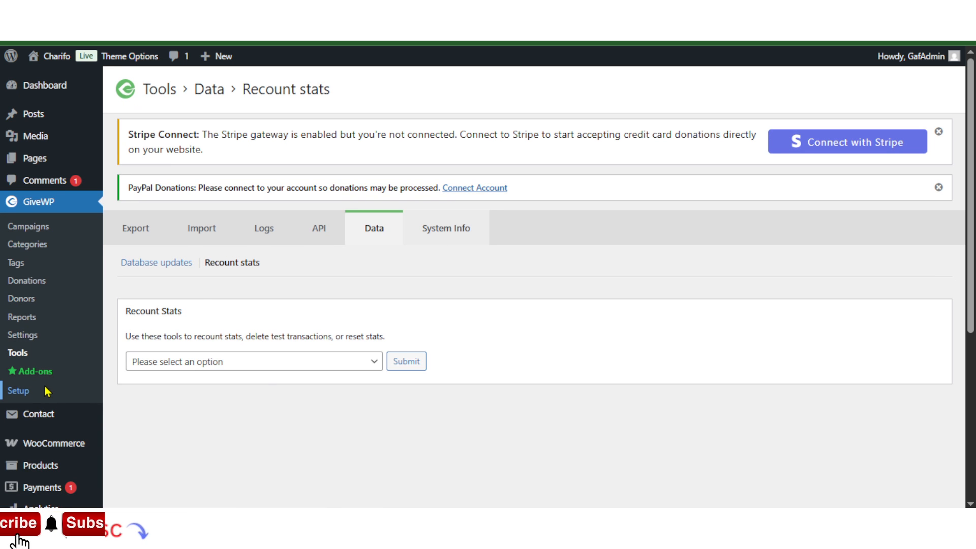
scroll(324, 263, down, 4)
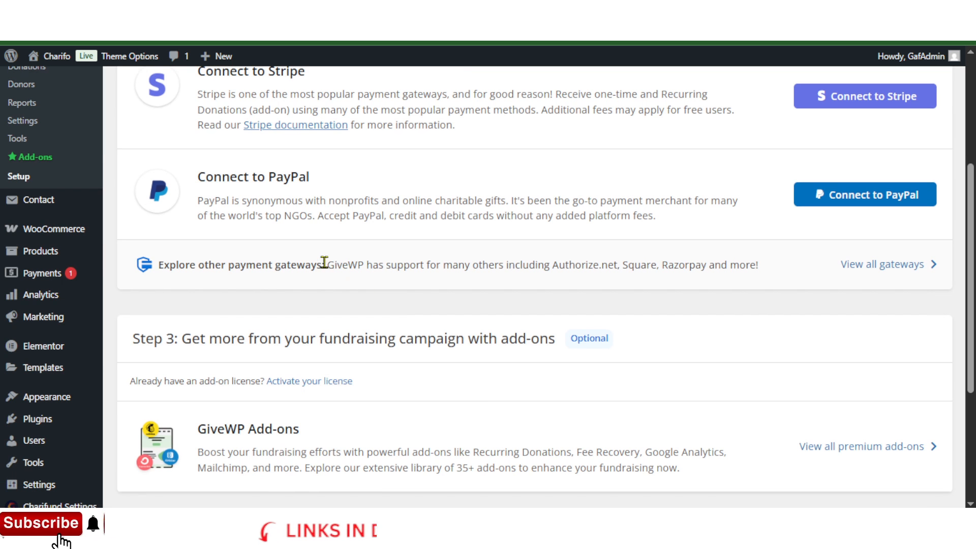
scroll(272, 242, up, 4)
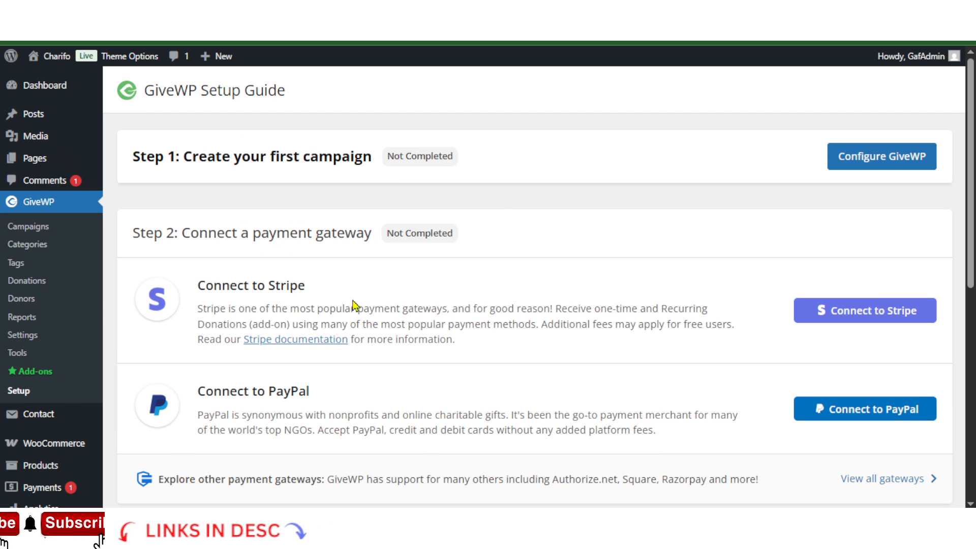
scroll(590, 366, down, 4)
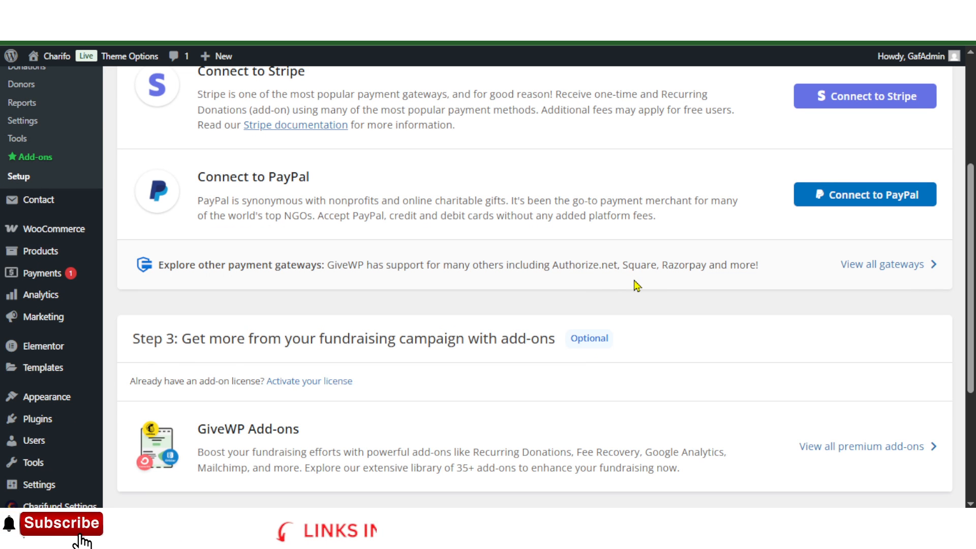
scroll(654, 263, down, 4)
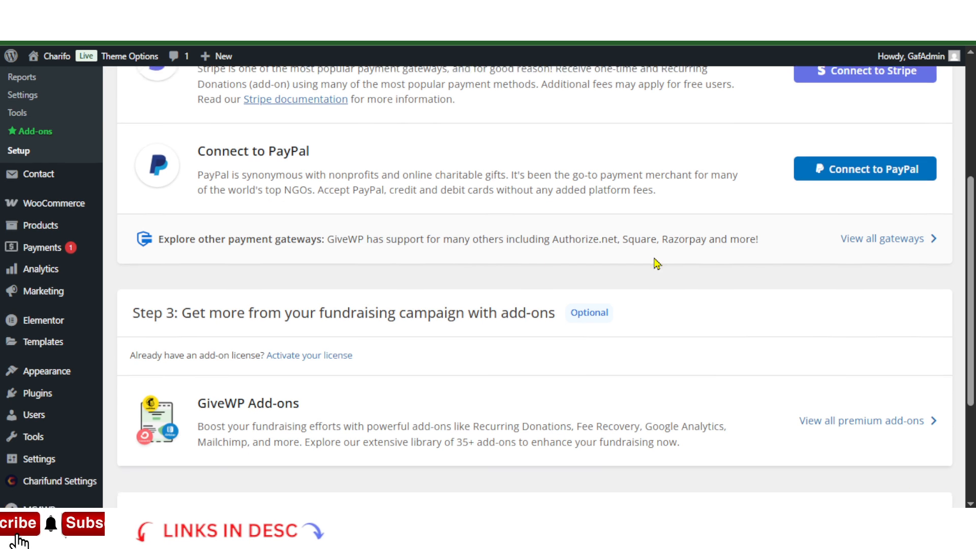
scroll(655, 263, up, 8)
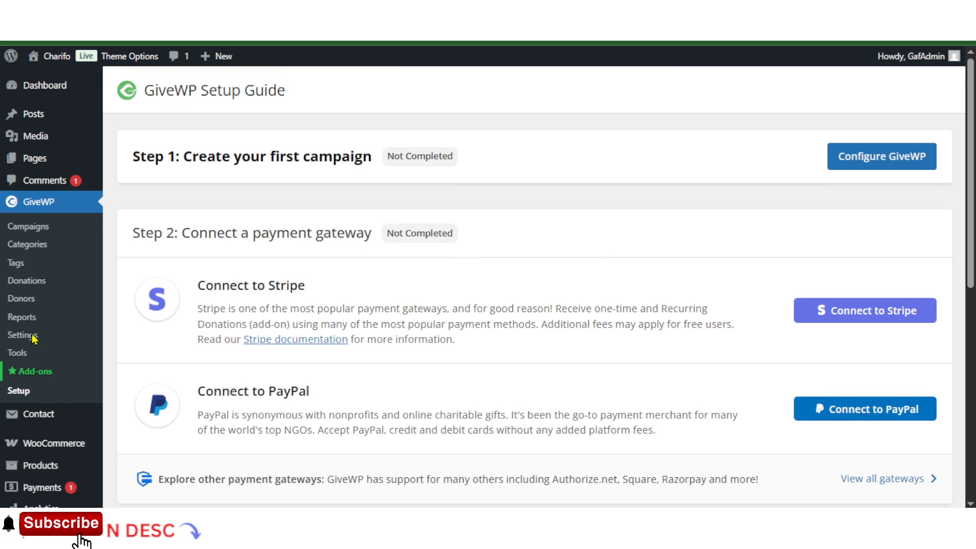
Open the GiveWP Add-ons page and look over the pricing plans.
click(40, 371)
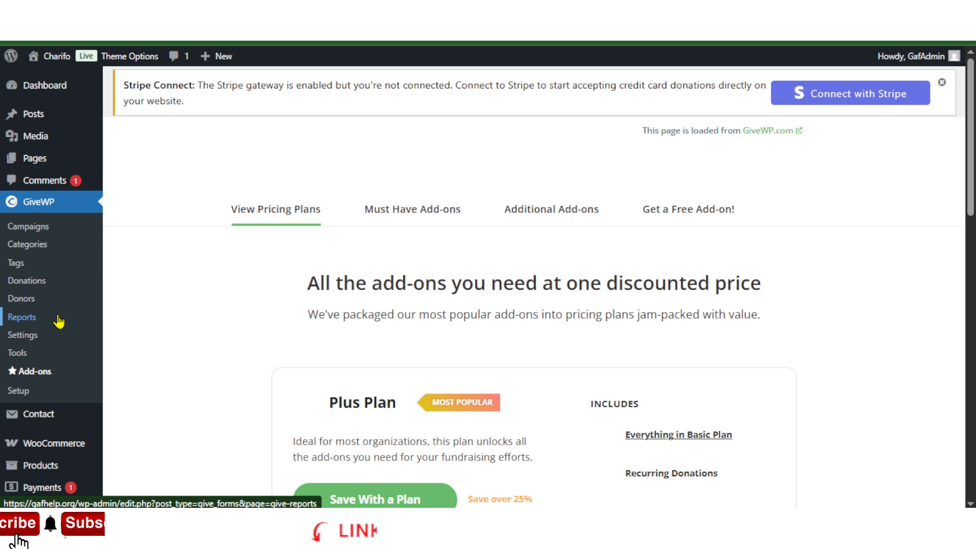
scroll(135, 290, down, 1)
scroll(132, 288, down, 4)
scroll(132, 288, up, 5)
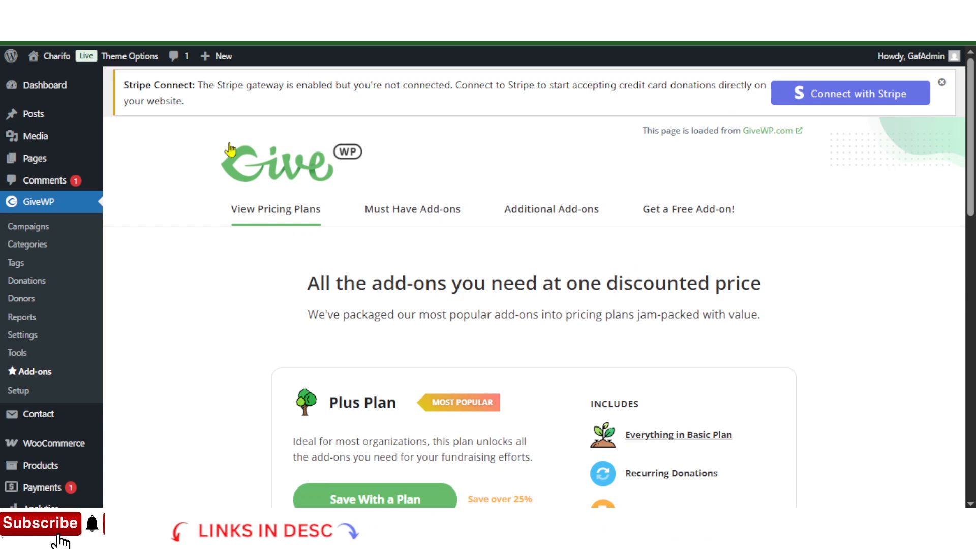
Open the GiveWP Campaigns list.
click(35, 229)
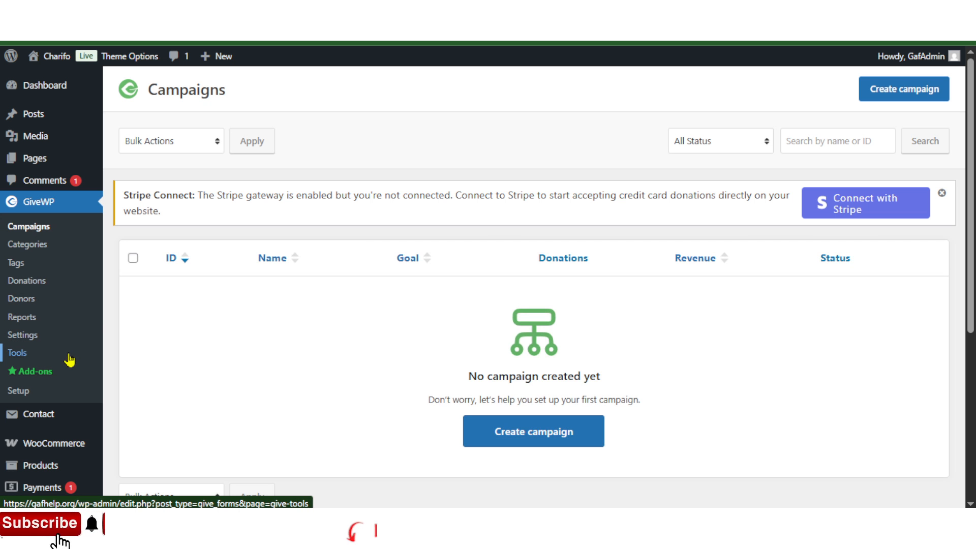
key(ctrl+2)
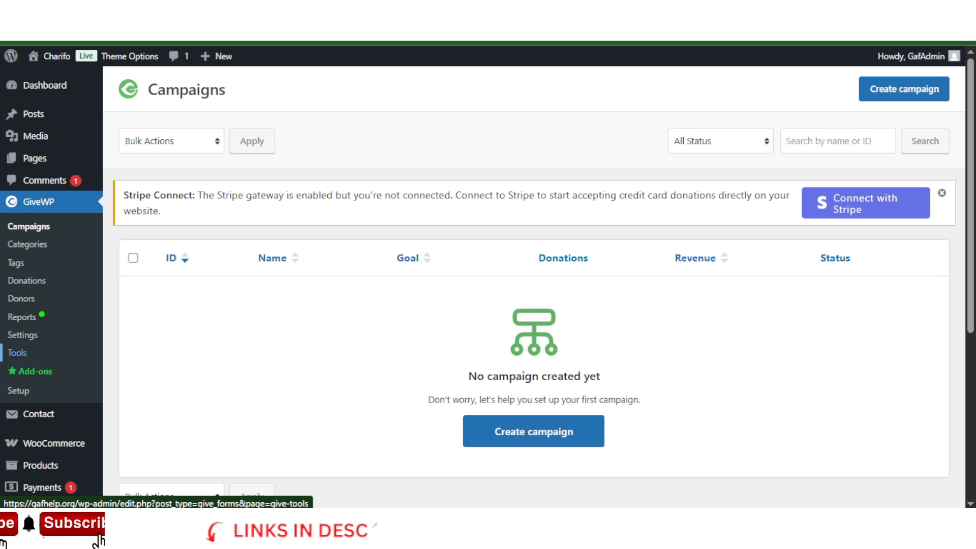
drag(41, 313, 65, 303)
drag(46, 343, 74, 328)
drag(52, 399, 75, 385)
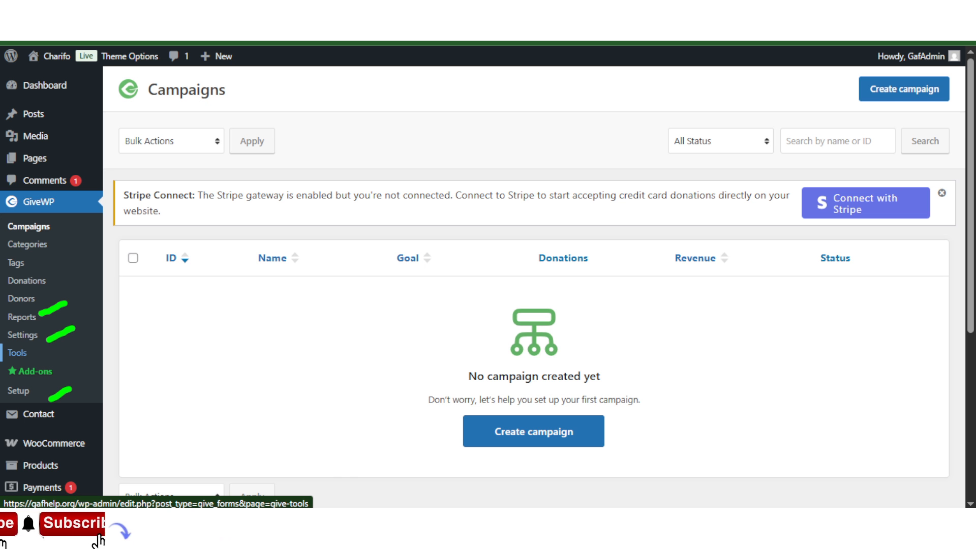
key(Escape)
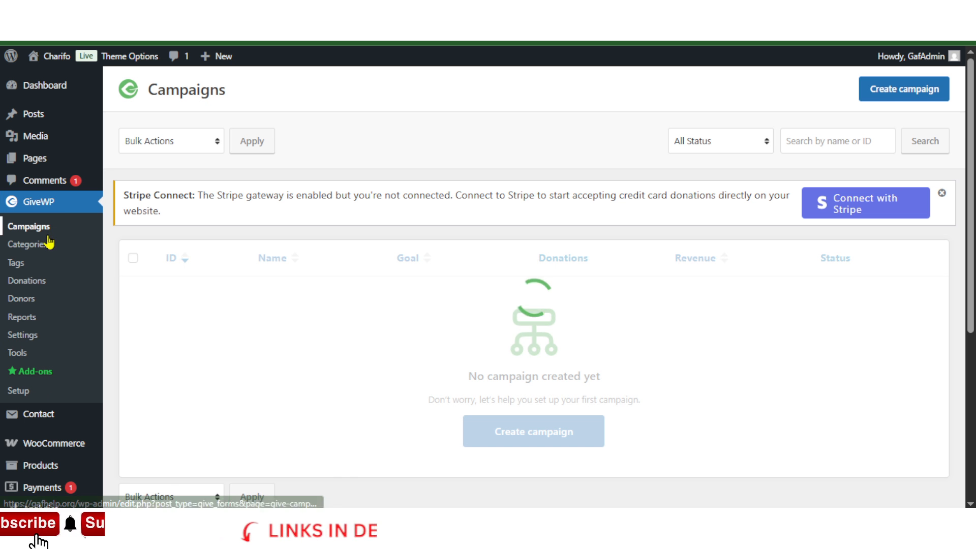
key(ctrl+2)
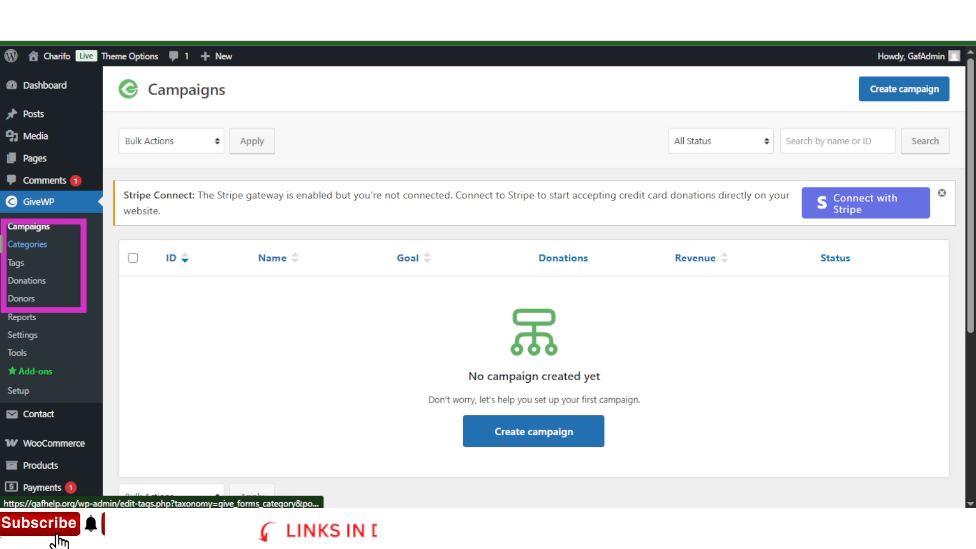
key(Escape)
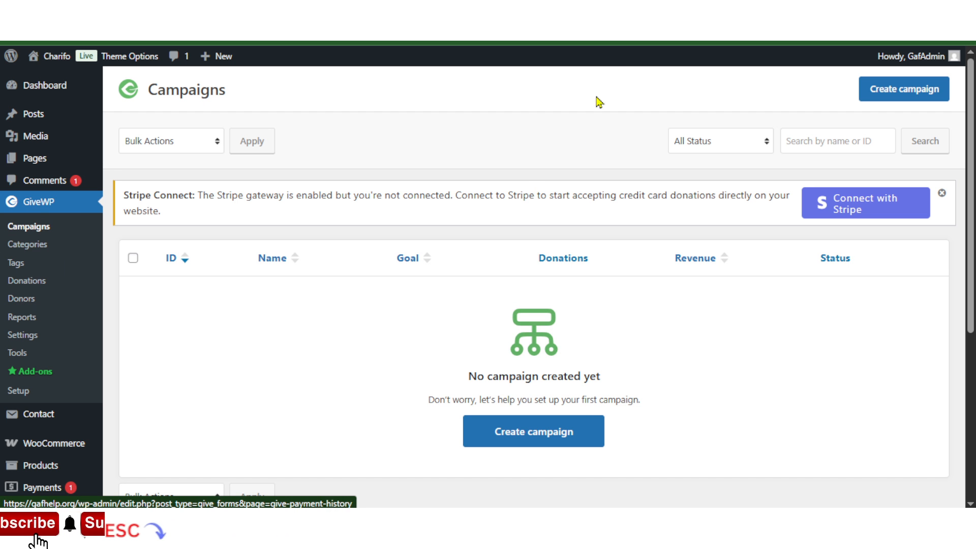
Start a new campaign and look over its title, description and cover image fields.
click(524, 436)
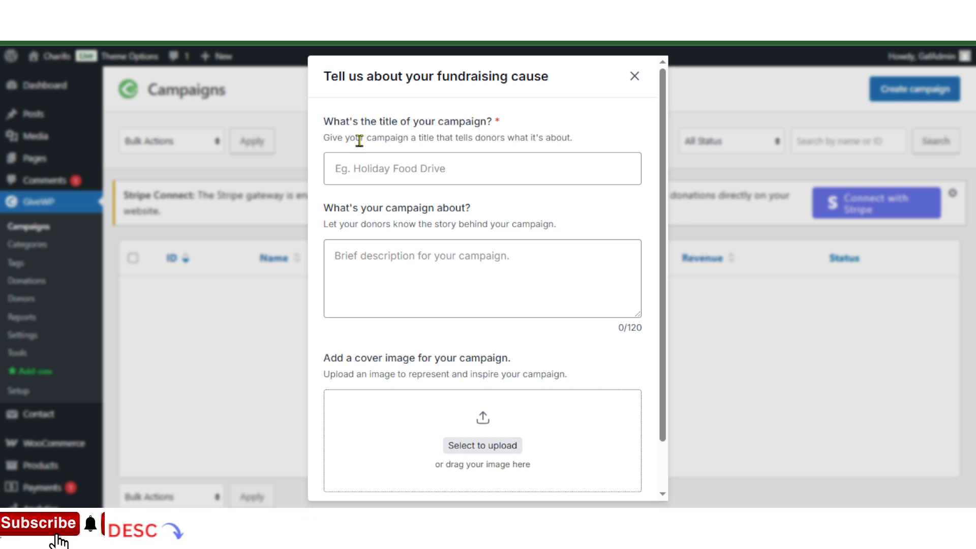
click(389, 157)
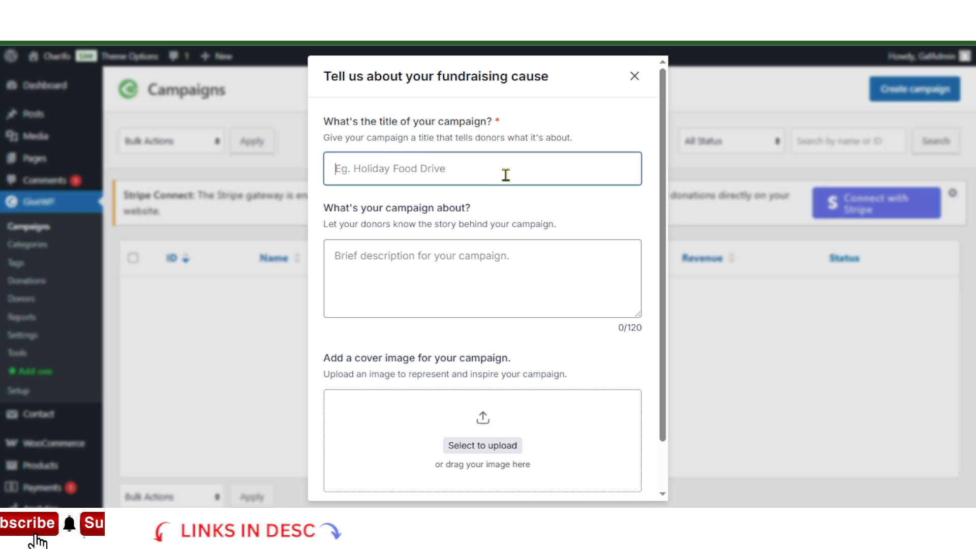
click(482, 277)
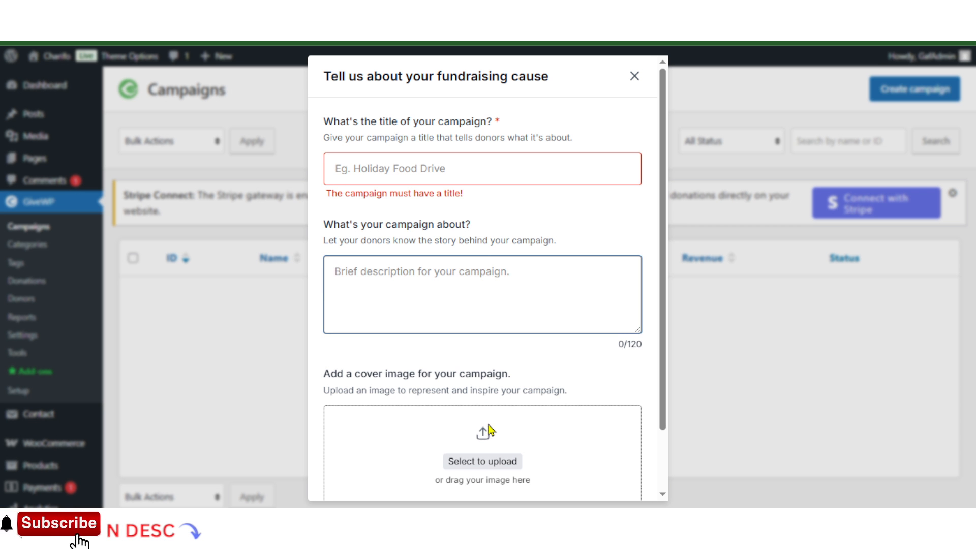
scroll(489, 430, down, 2)
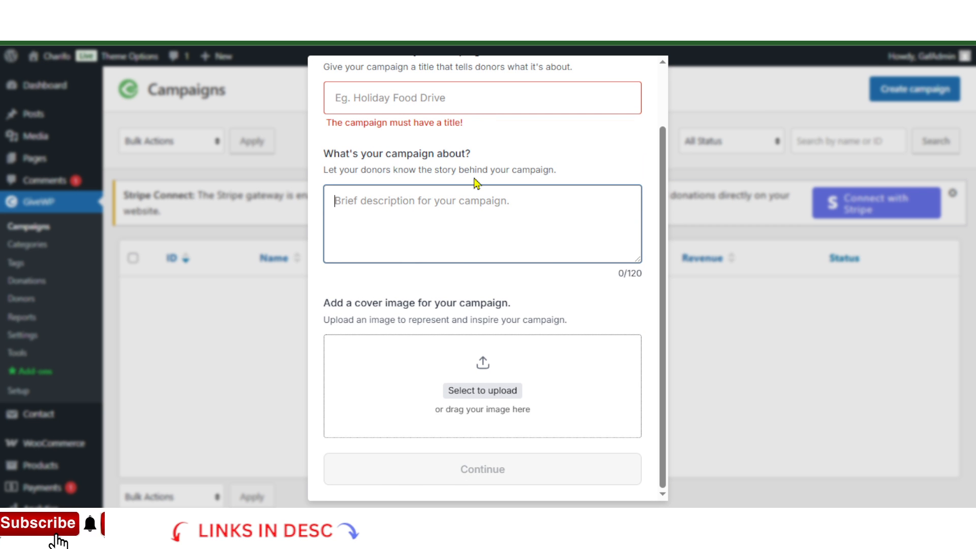
Title the new campaign "Marathon Arizona Corporate".
click(476, 91)
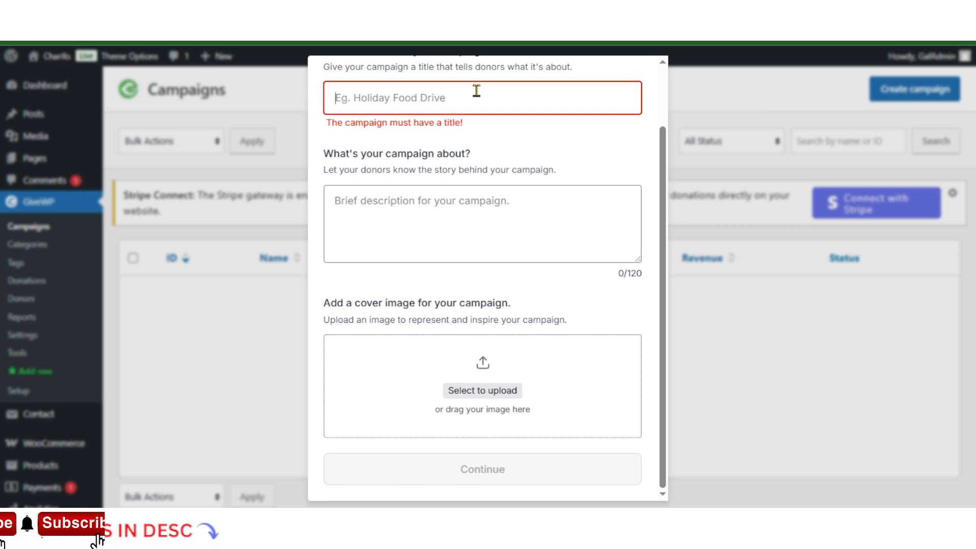
text(Mar)
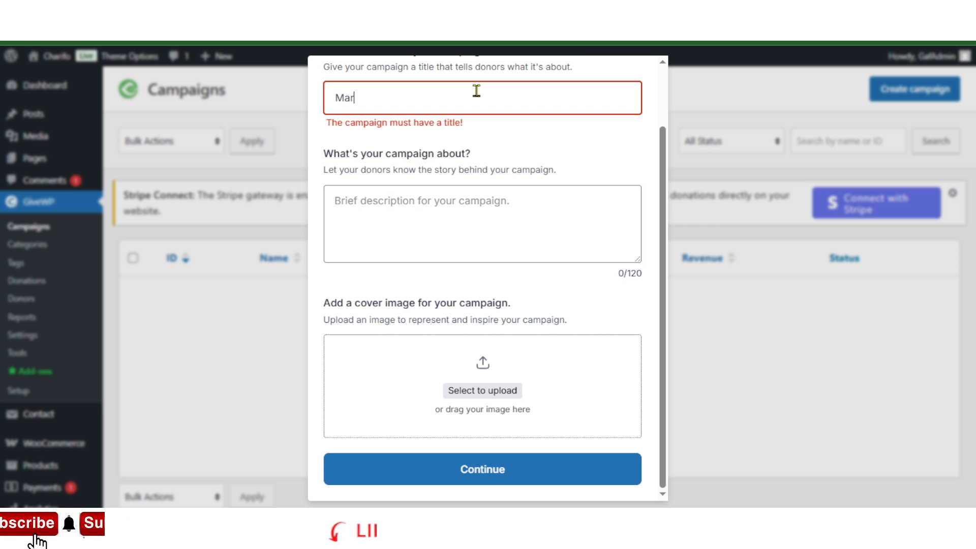
text(athon A)
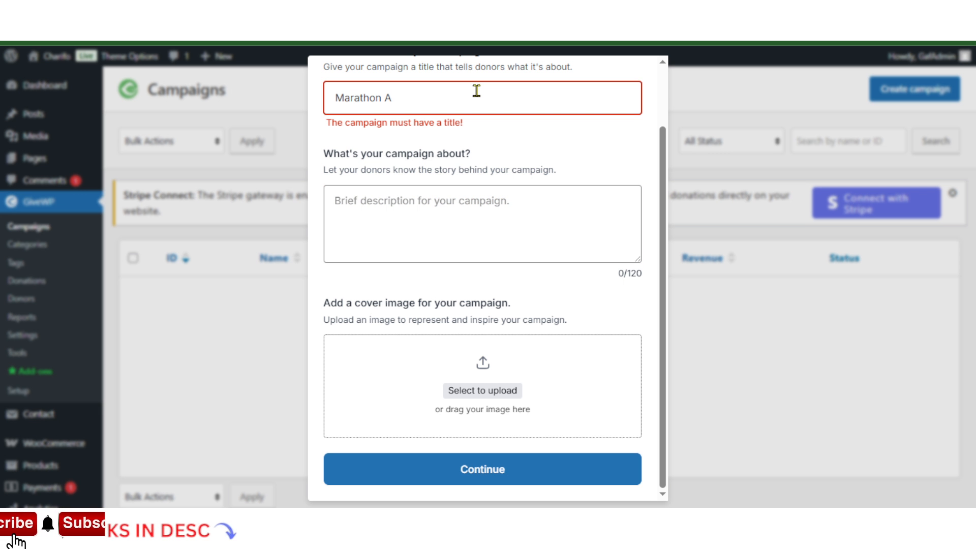
text(rizona)
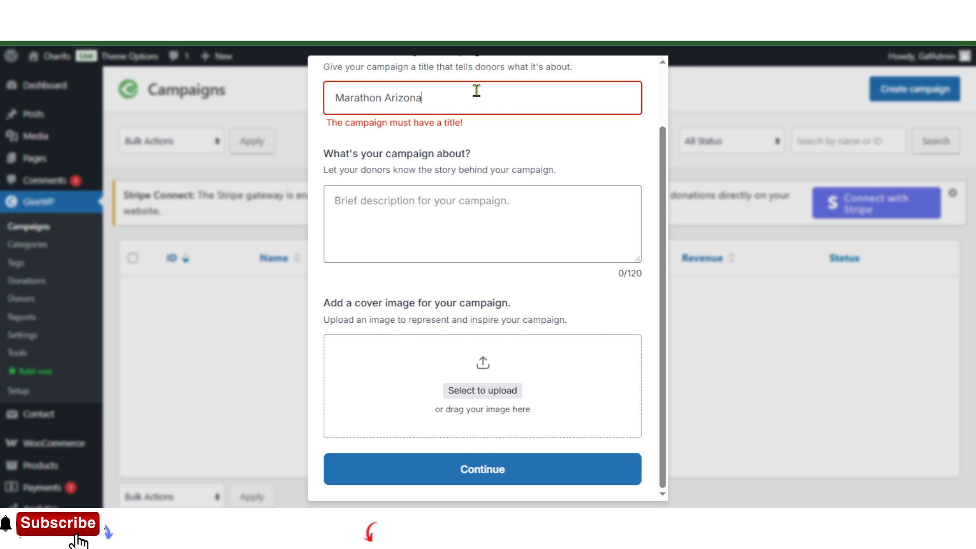
scroll(476, 90, up, 2)
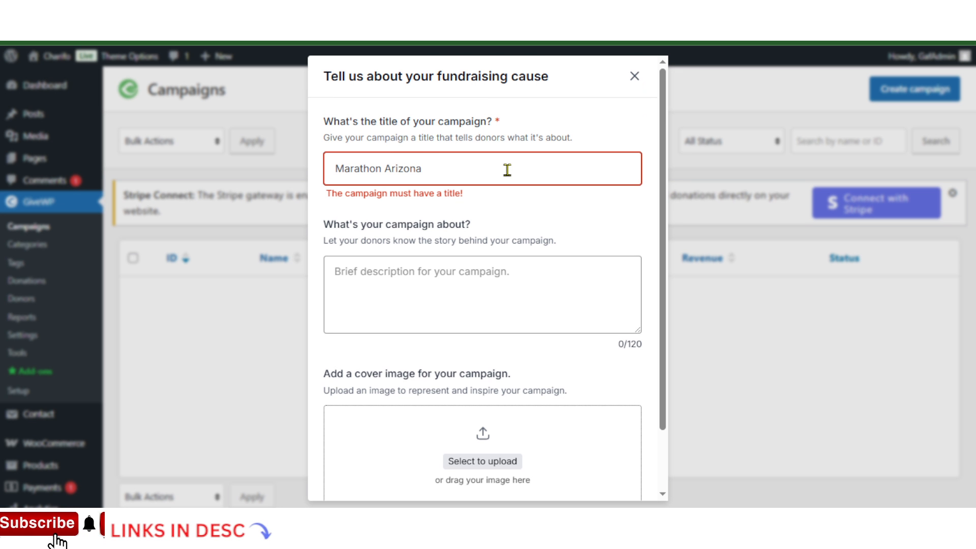
text(Corpo)
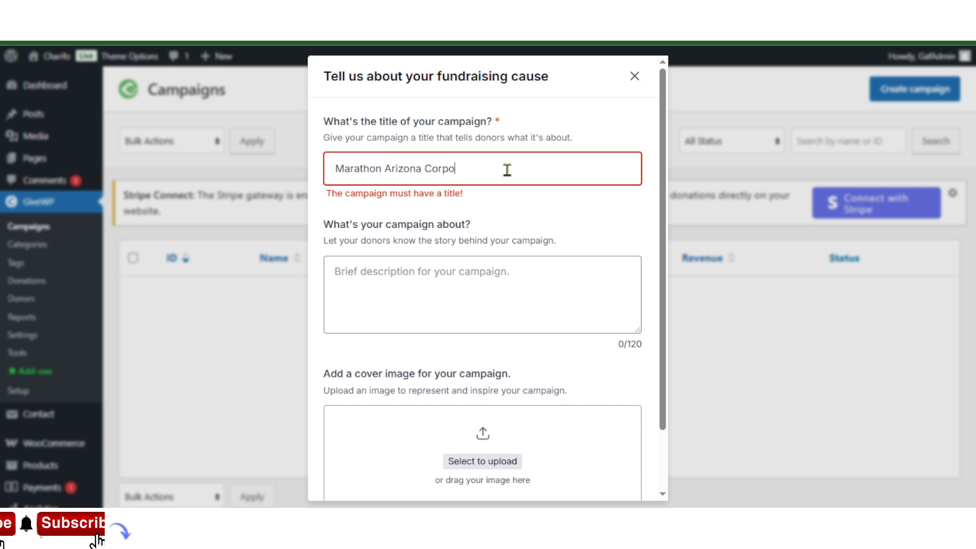
text(rta)
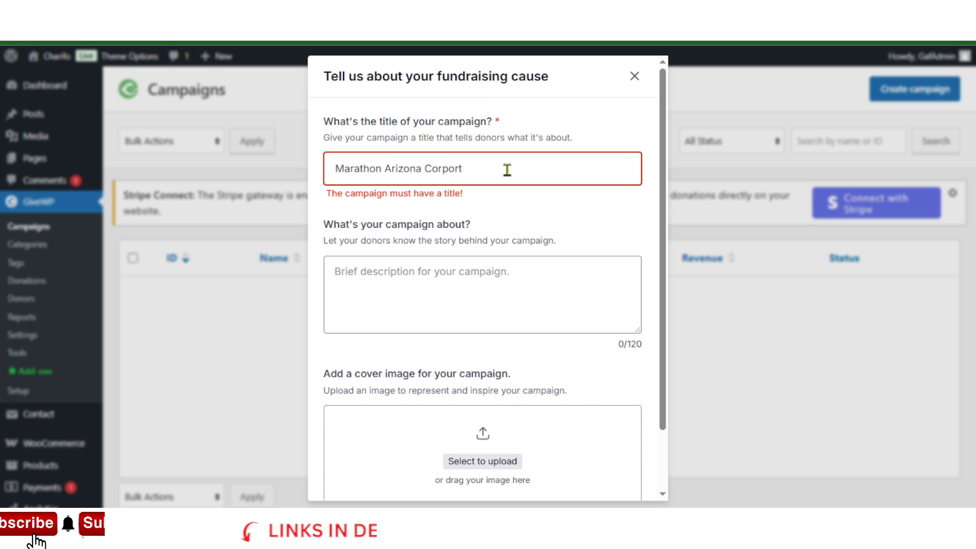
key(BackSpace)
text(a)
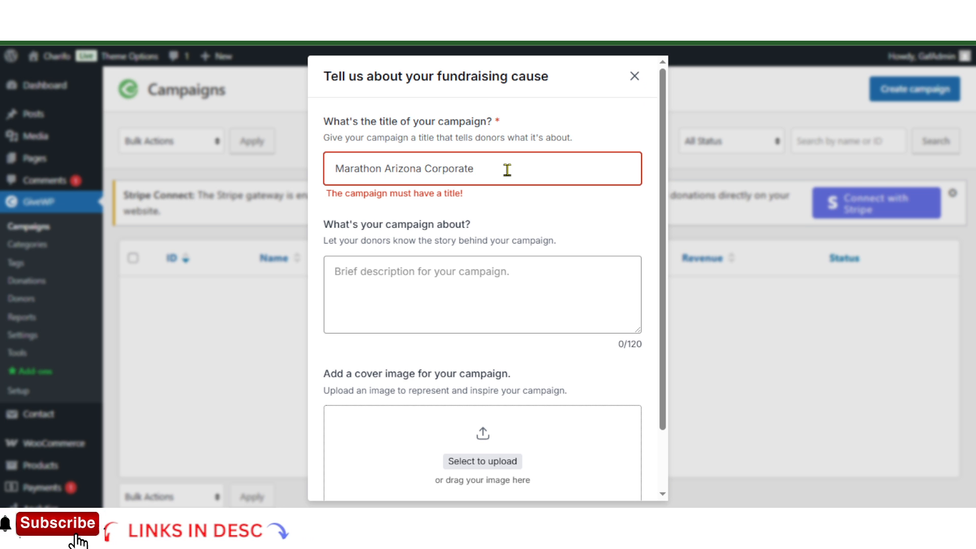
text(te)
Copy the campaign title into the description and extend it to "Marathon Arizona Corporate - Age 30 to 40 Male - Female".
click(395, 299)
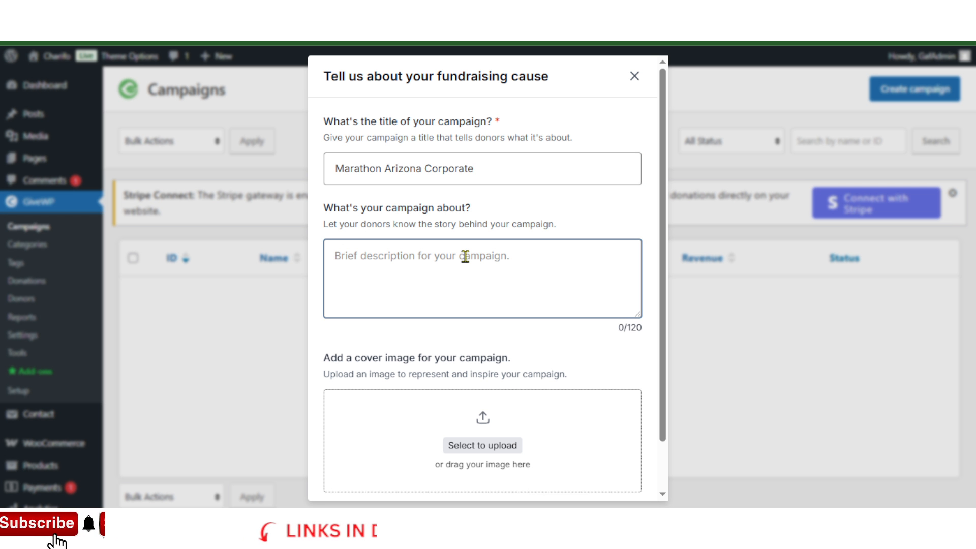
triple_click(500, 163)
key(ctrl+c)
click(449, 275)
key(ctrl+v)
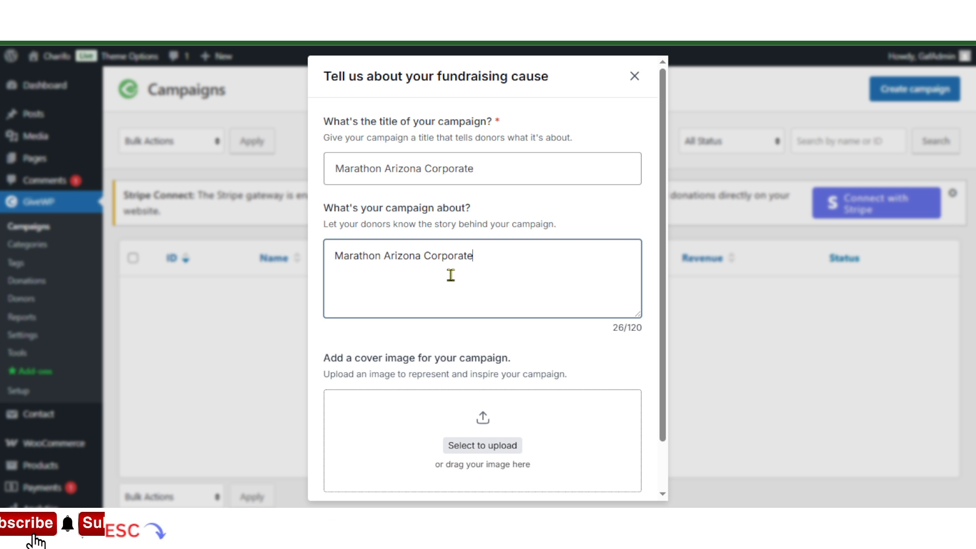
text(- )
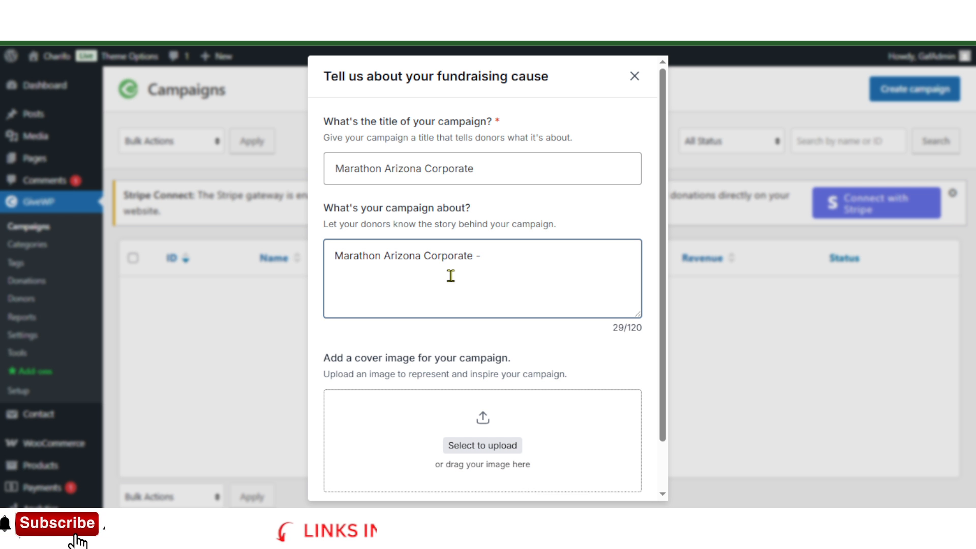
text(Age 30)
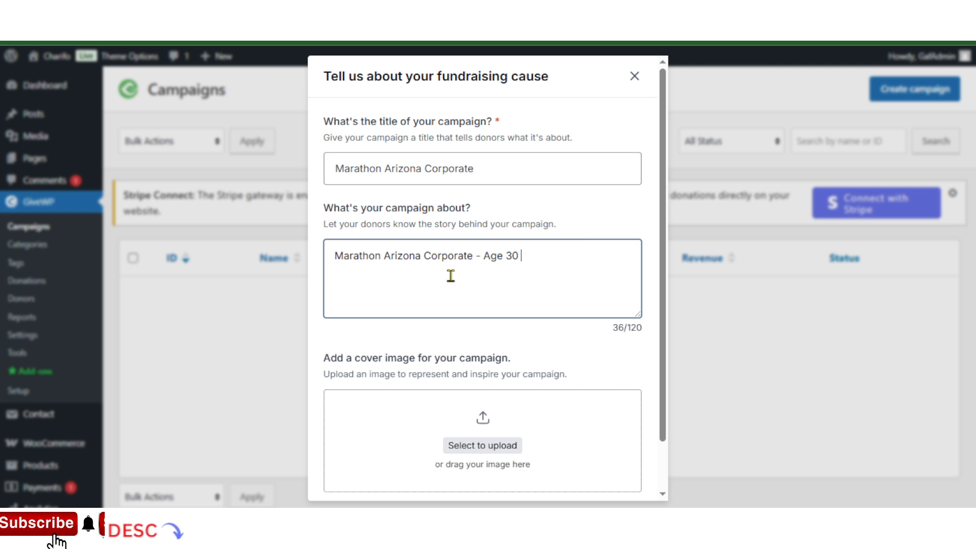
text( to 40 )
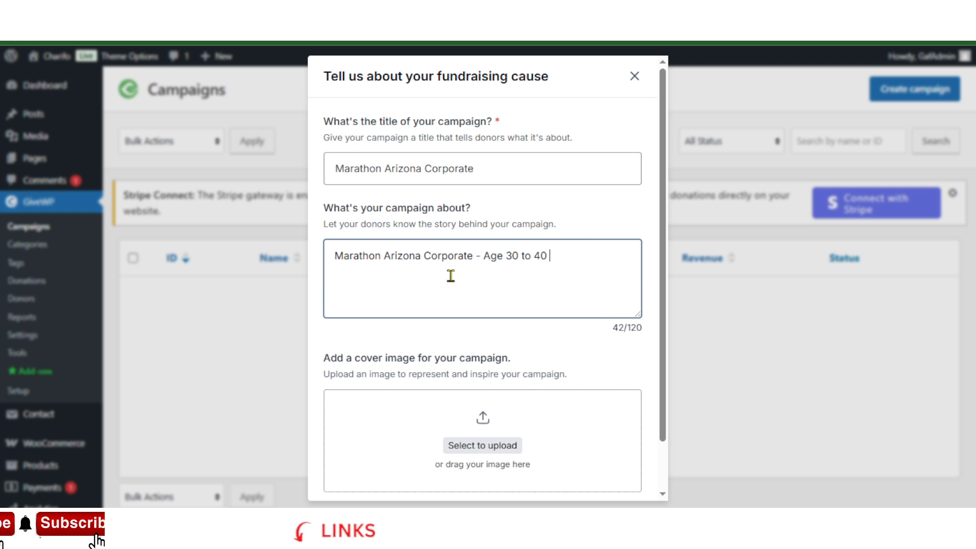
text(Male - Fema)
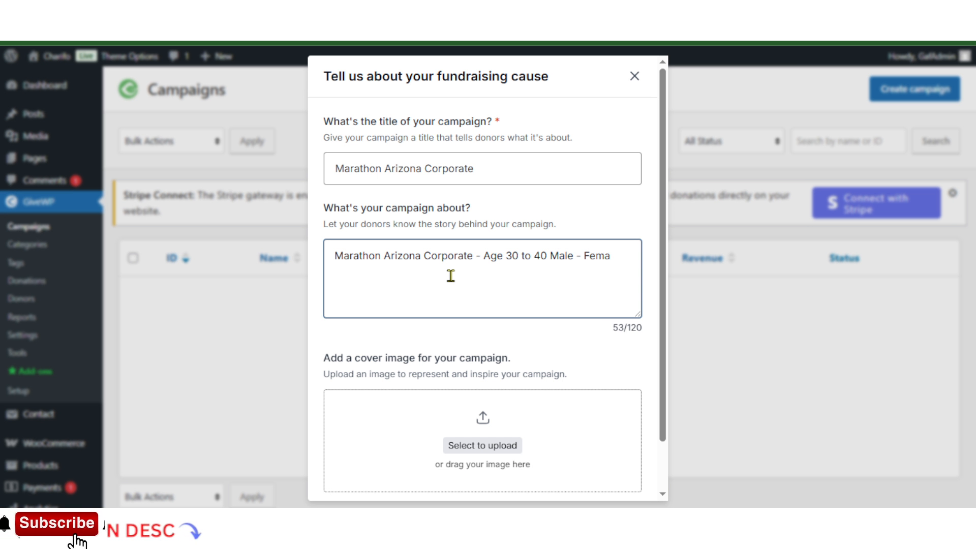
text(le)
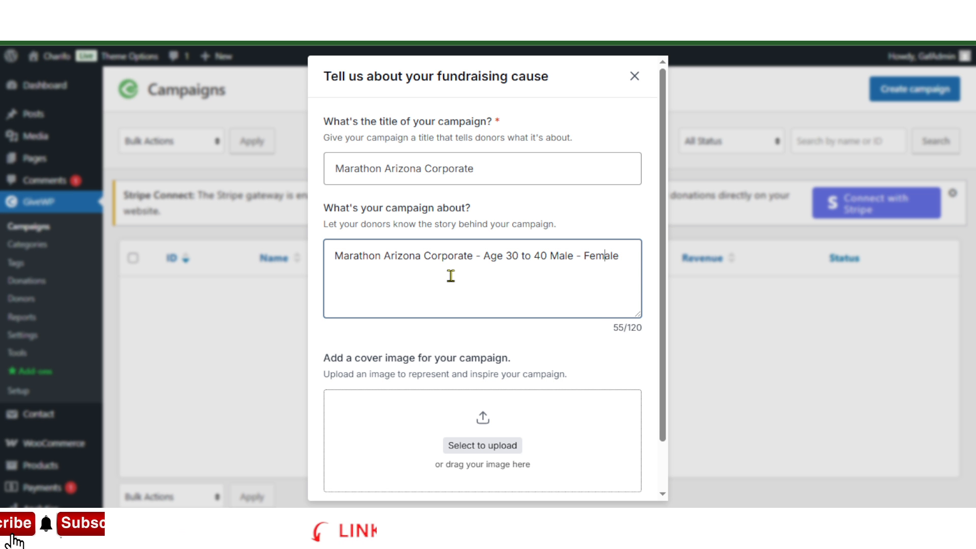
Replace the dash between "Male" and "Female" in the campaign description with "&".
key(Left)
key(BackSpace)
text(#)
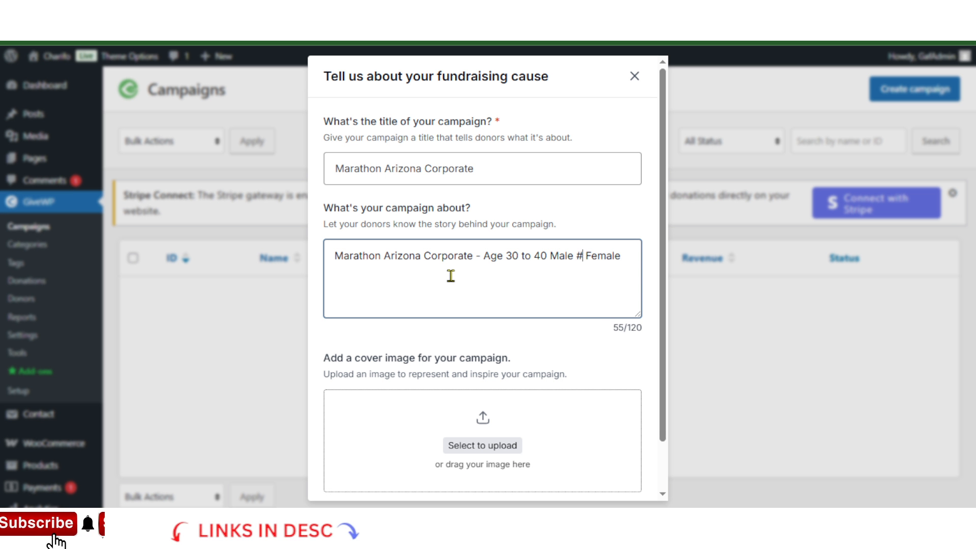
key(BackSpace)
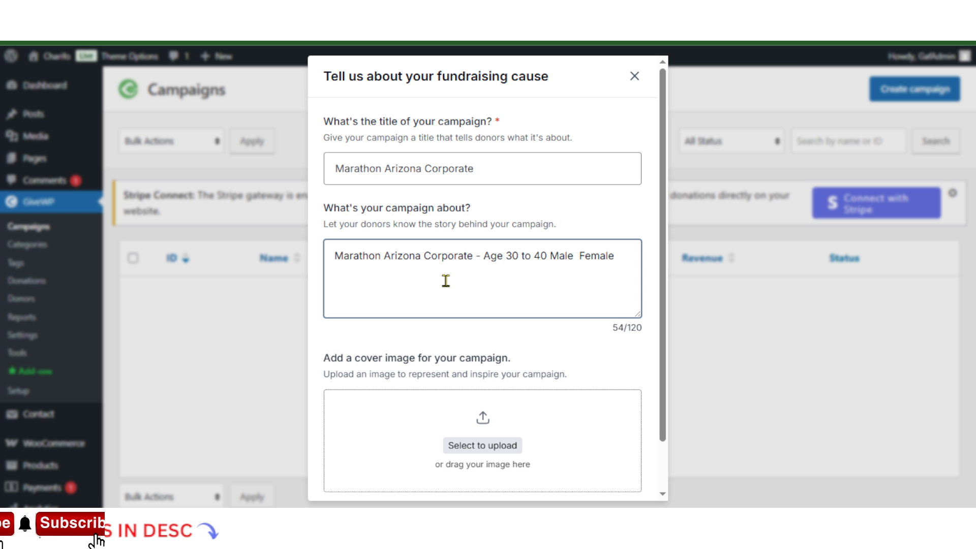
text(&)
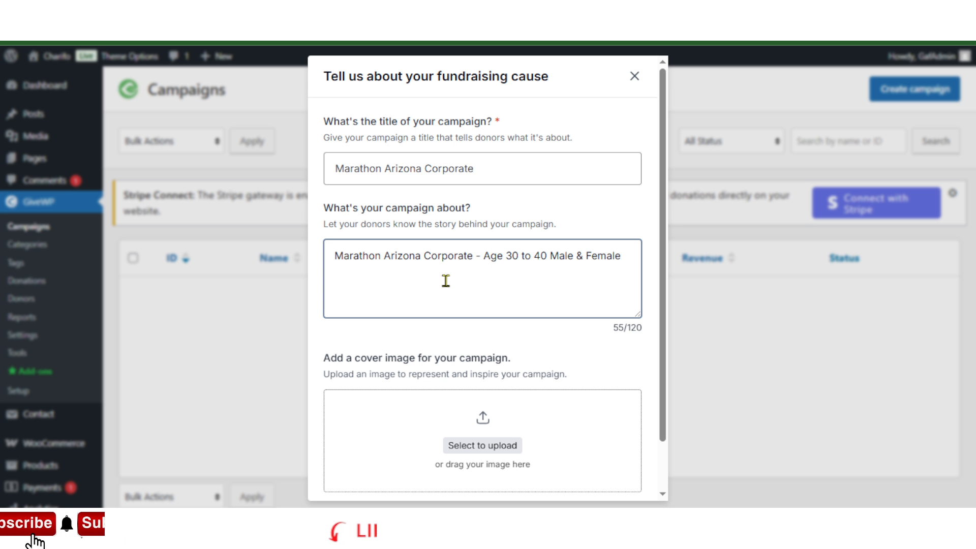
Set the media library image Img-1-1.png, showing the girl in pink, as the campaign's cover image.
scroll(446, 280, down, 1)
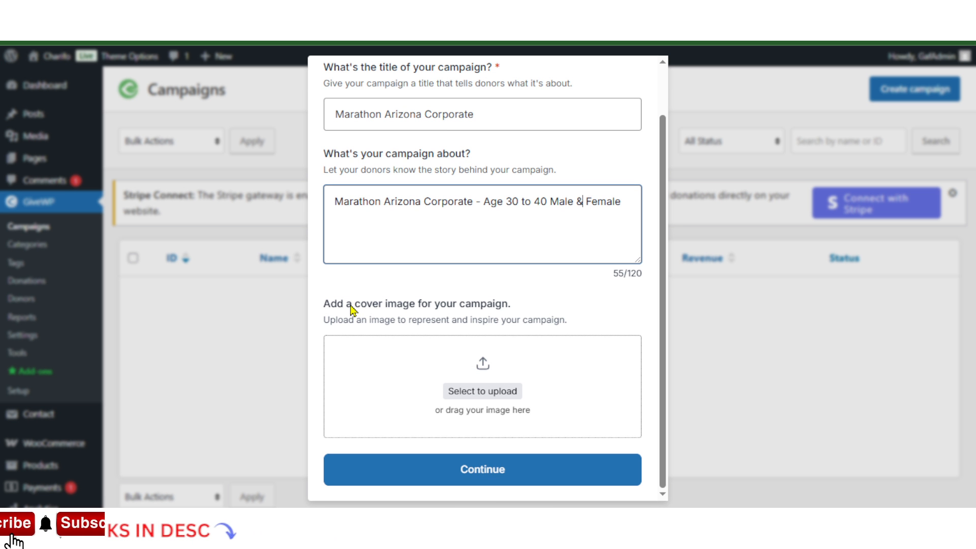
click(483, 393)
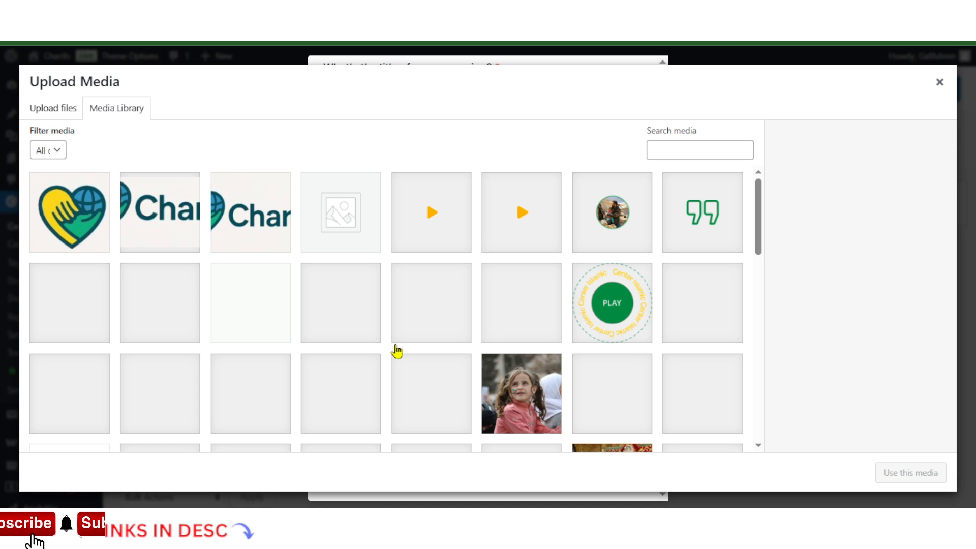
click(523, 402)
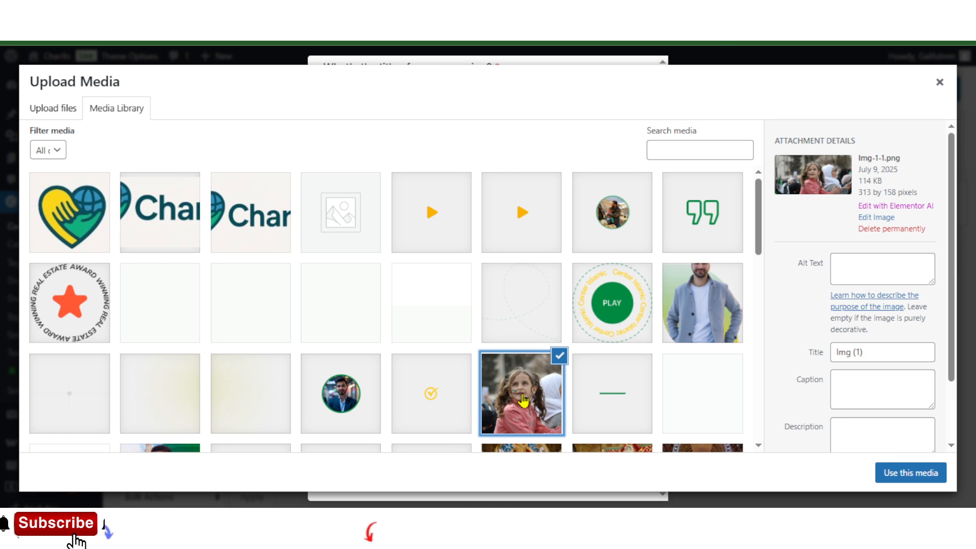
click(878, 478)
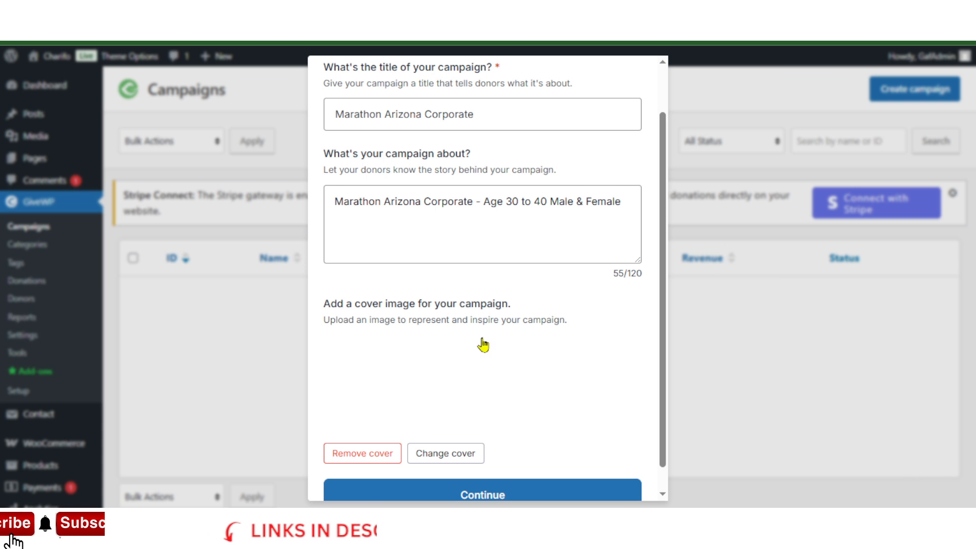
scroll(534, 407, down, 1)
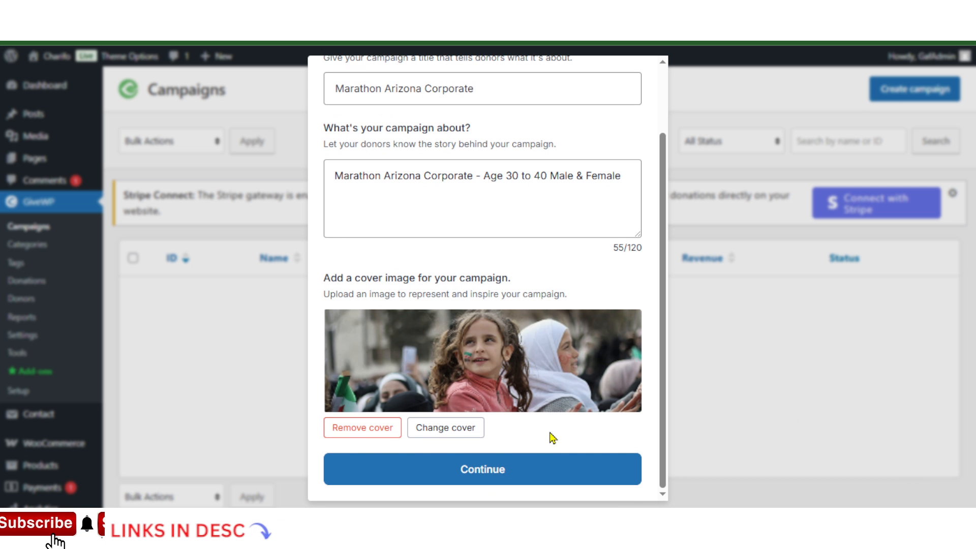
Proceed to the campaign goal setup and compare the Amount raised, Number of donations and Number of donors goal types.
click(517, 471)
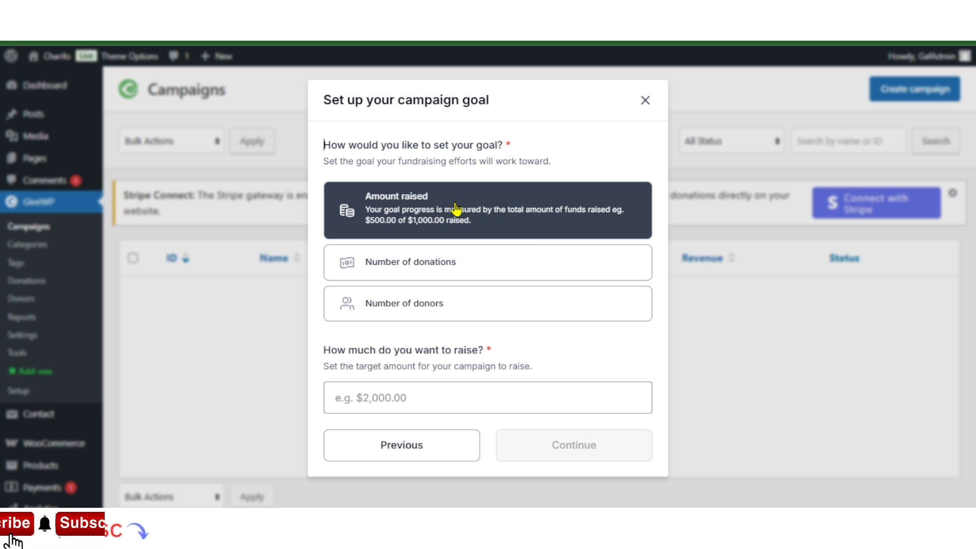
click(401, 266)
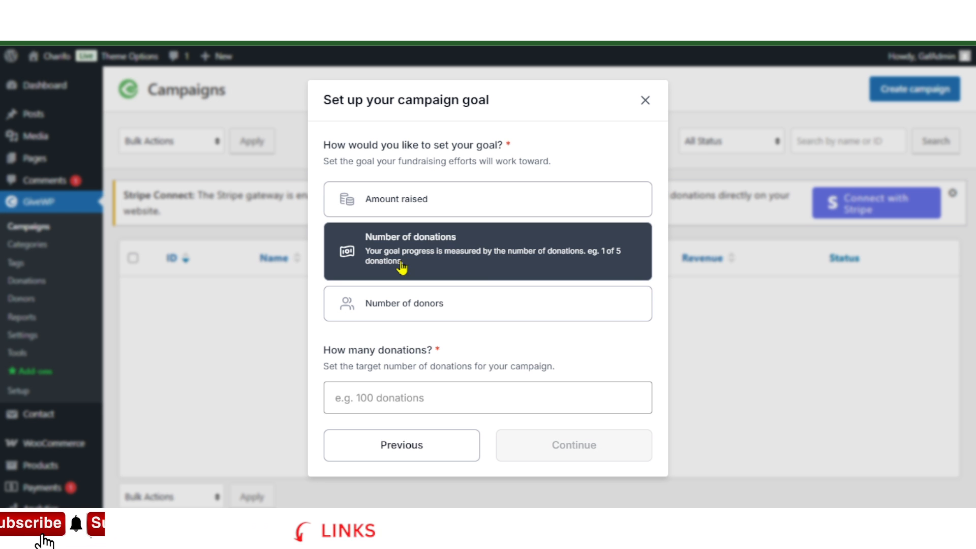
click(462, 311)
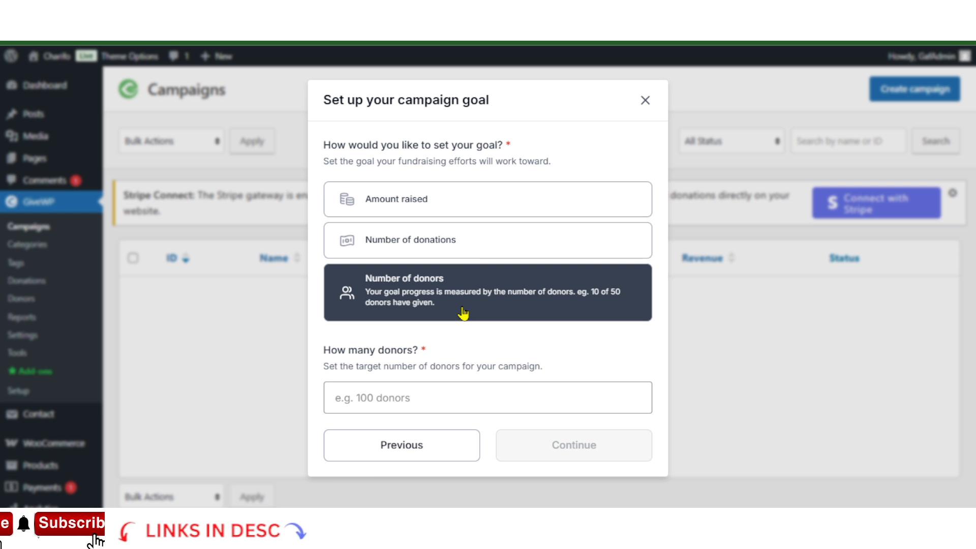
click(464, 210)
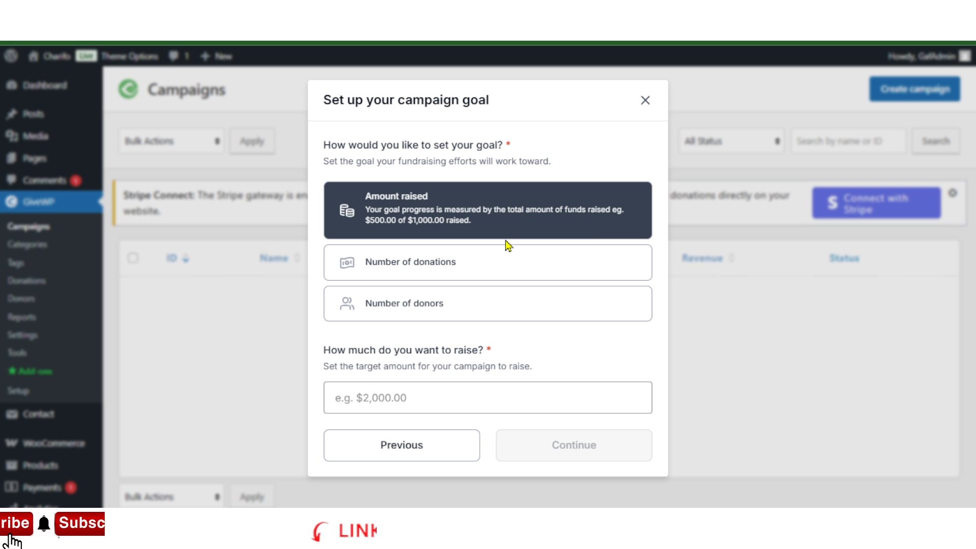
click(490, 267)
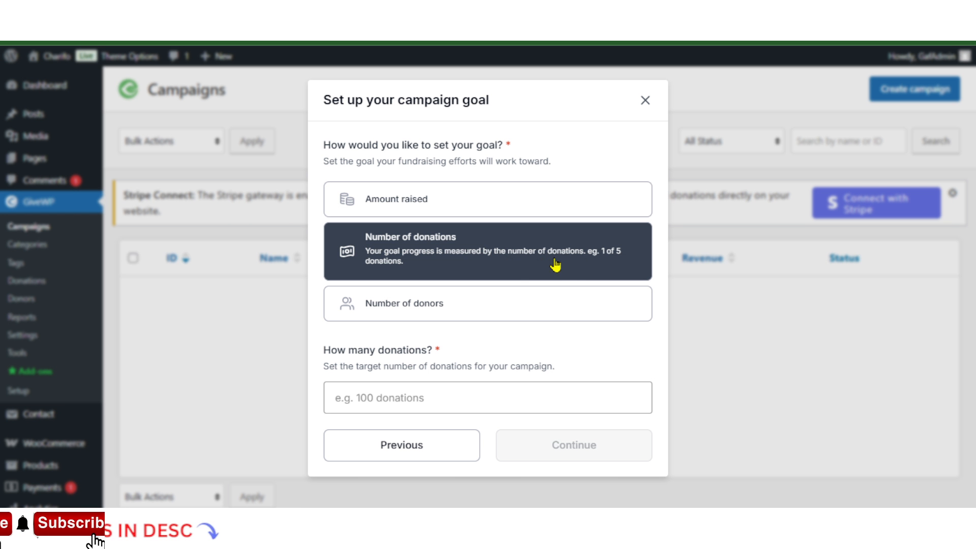
Base the campaign goal on the number of donors with a target of 10, and continue to create the campaign.
click(465, 306)
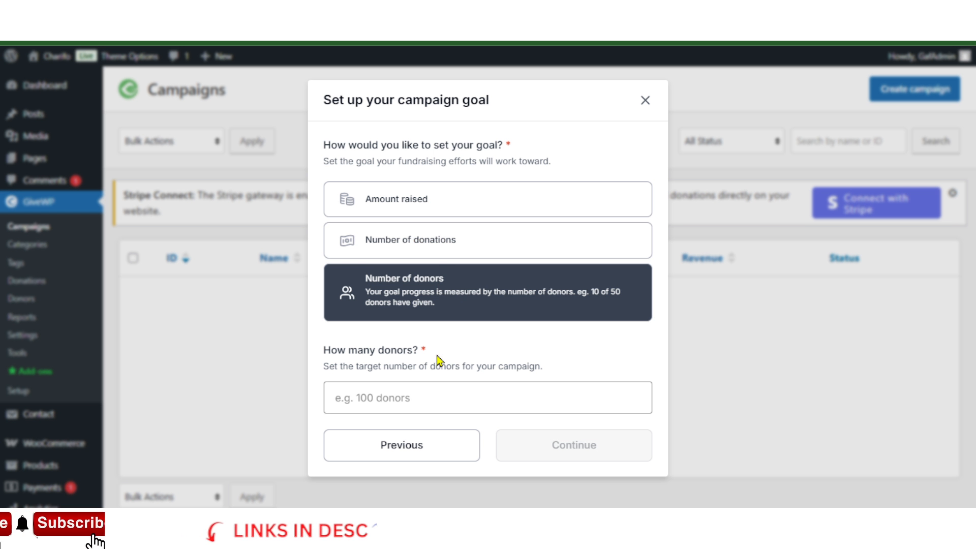
click(430, 402)
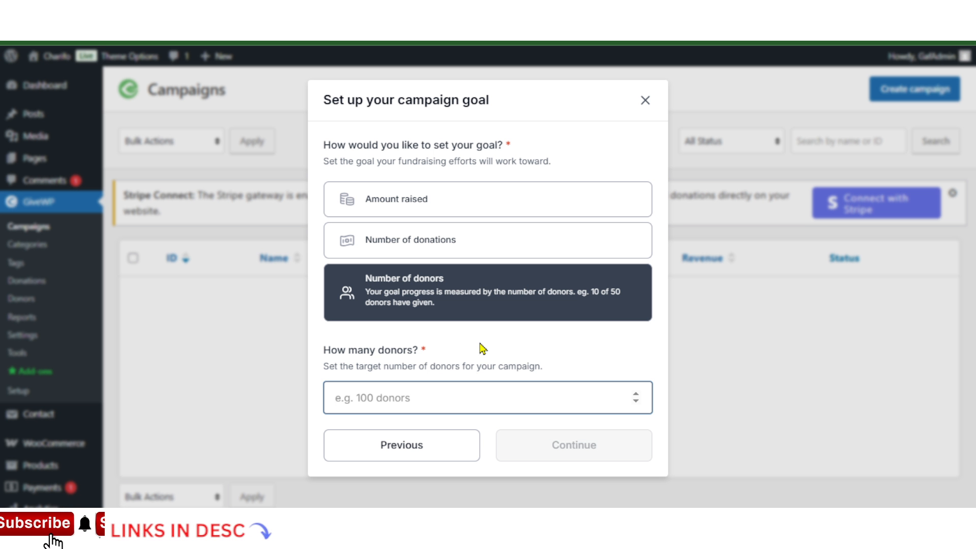
text(10)
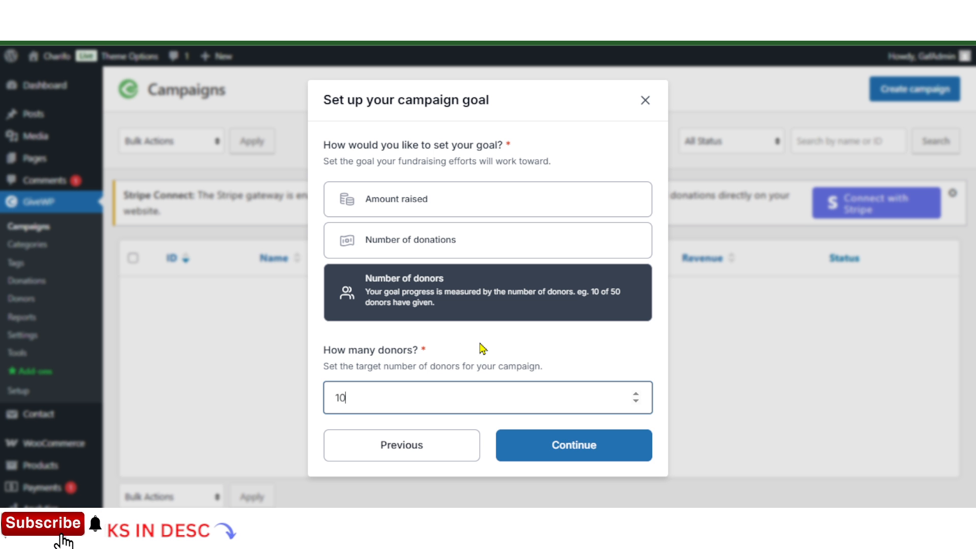
click(562, 454)
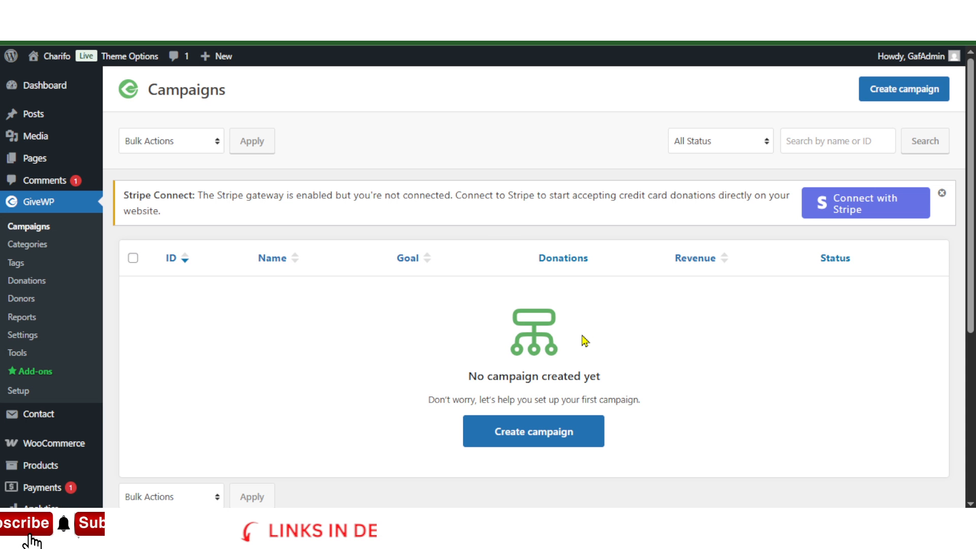
scroll(457, 297, down, 4)
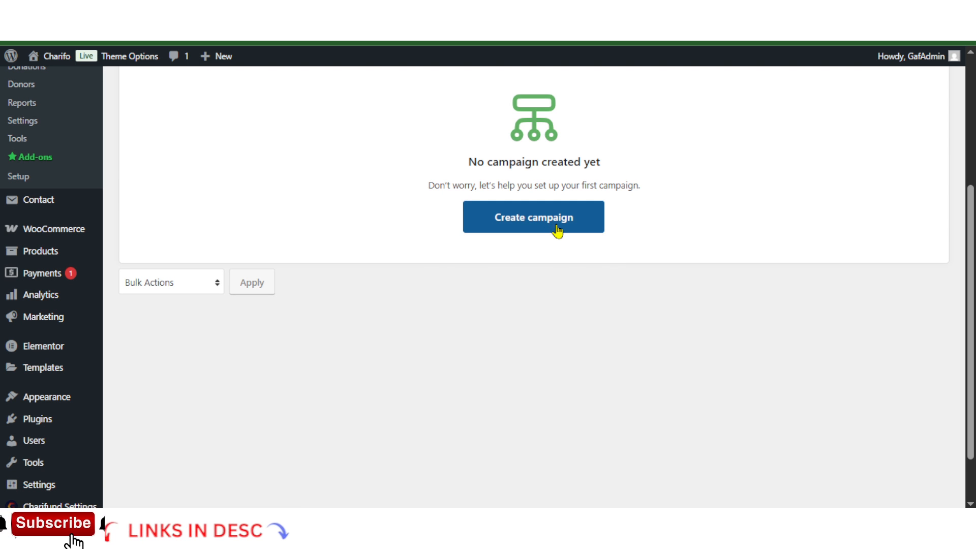
scroll(337, 289, up, 4)
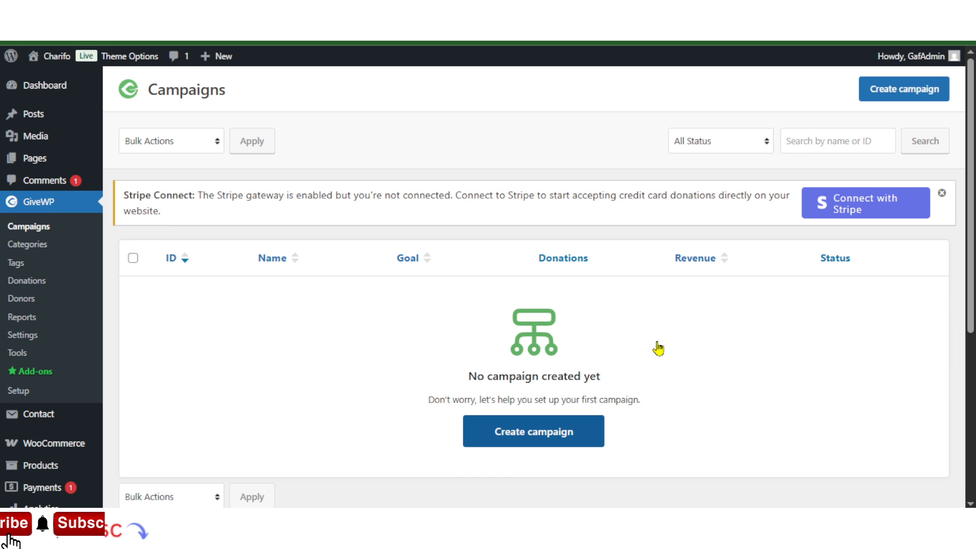
scroll(658, 348, down, 4)
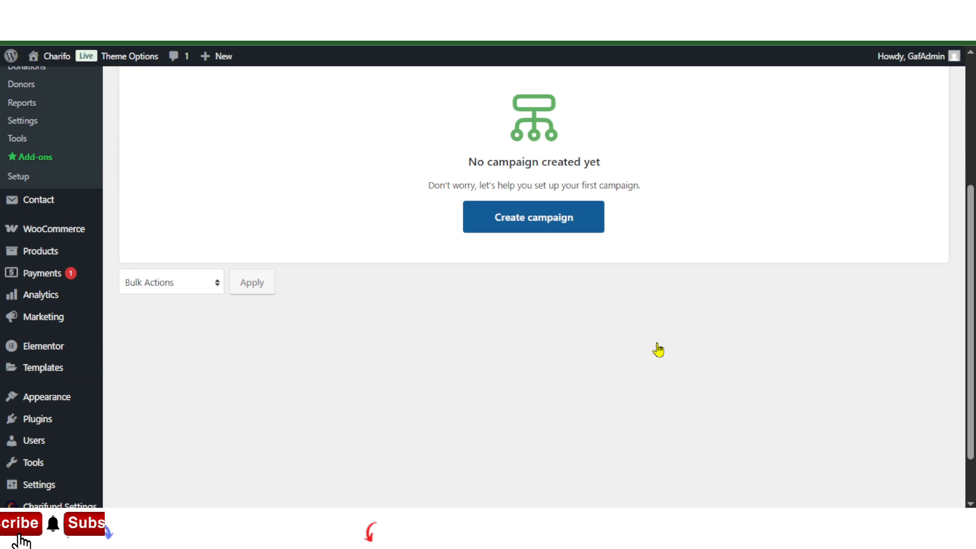
click(58, 396)
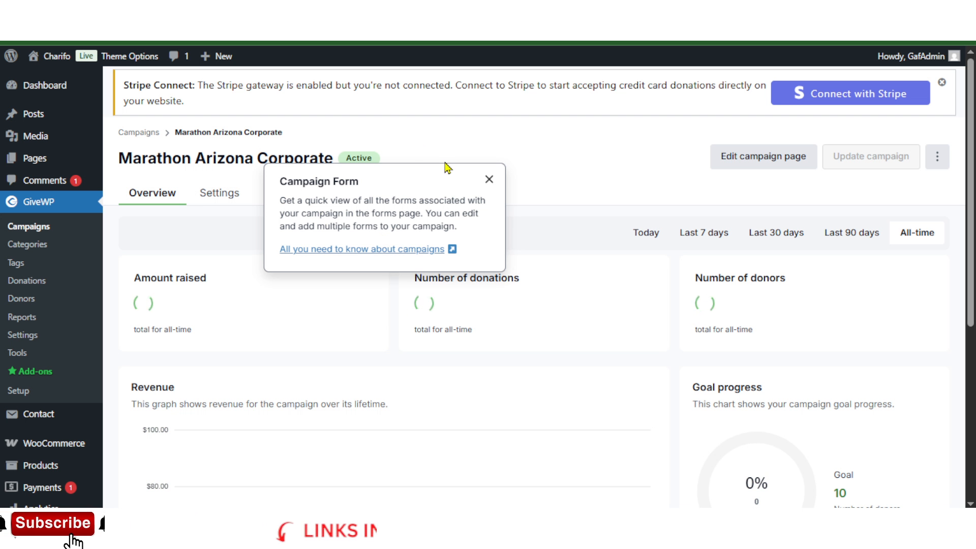
Dismiss the Campaign Form tip and review the new campaign's overview, including its donation statistics, revenue graph and goal progress.
click(490, 185)
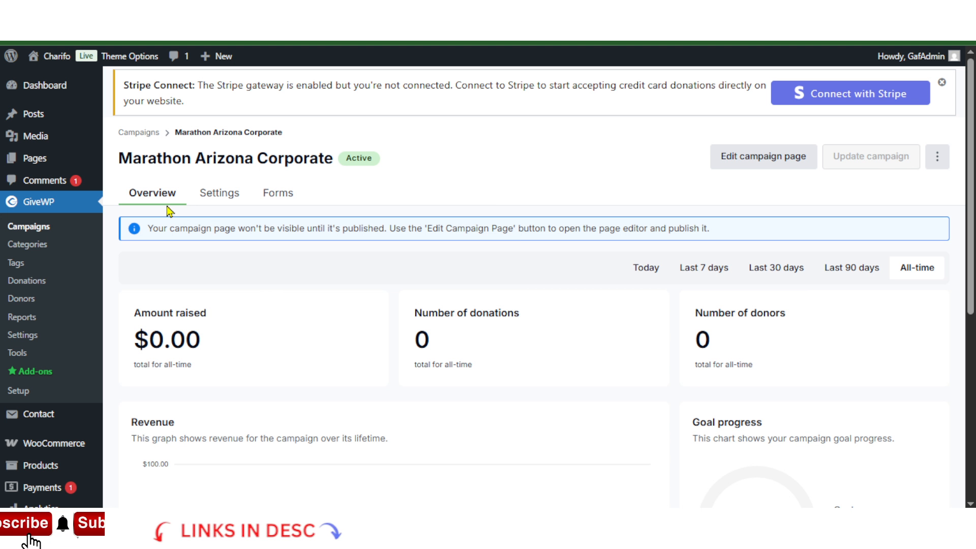
scroll(539, 224, down, 6)
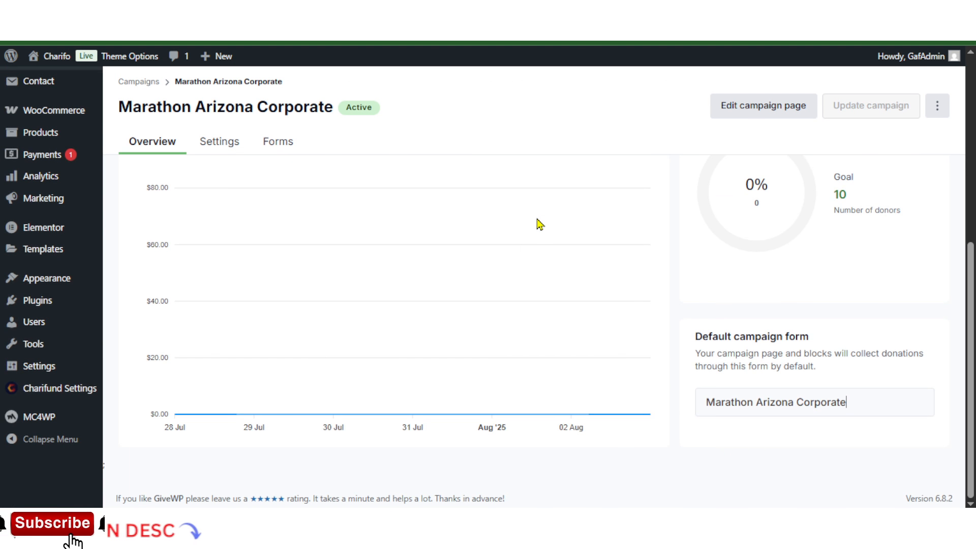
scroll(540, 224, up, 6)
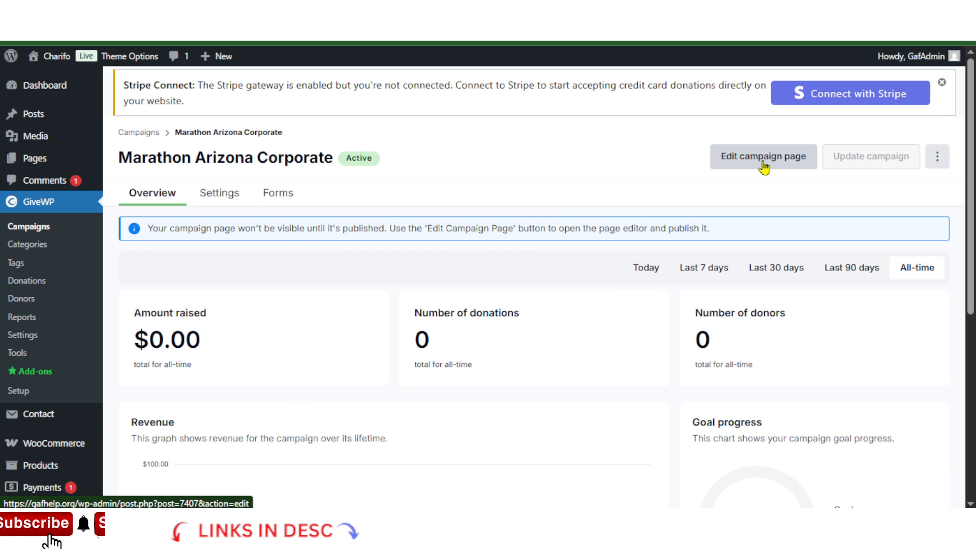
Review the Marathon Arizona Corporate campaign's settings for its details, cover image, goal and theme.
click(217, 203)
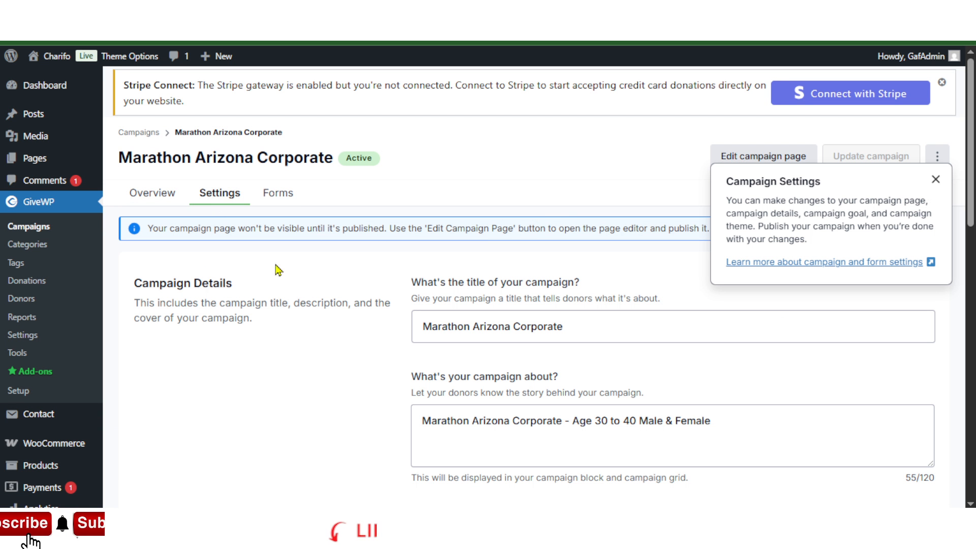
scroll(555, 392, down, 14)
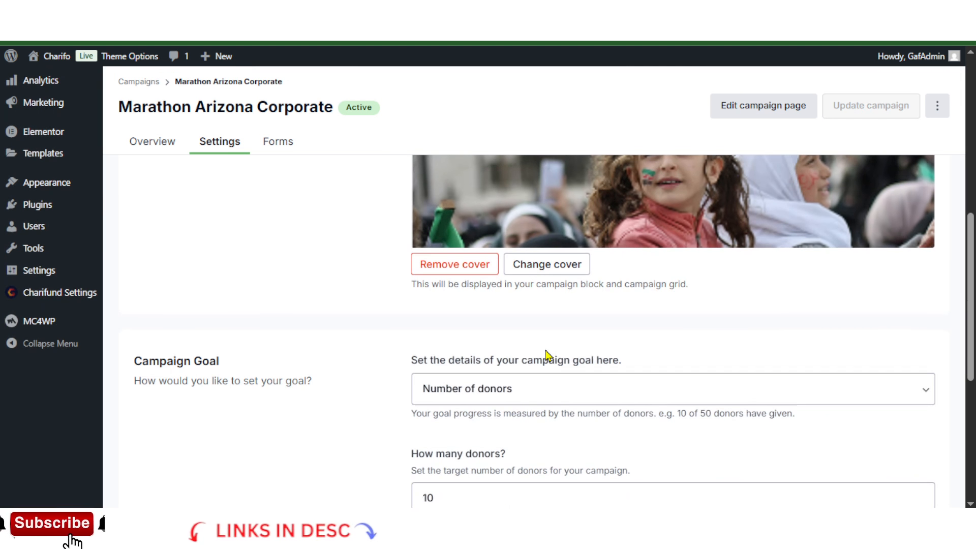
scroll(247, 260, up, 4)
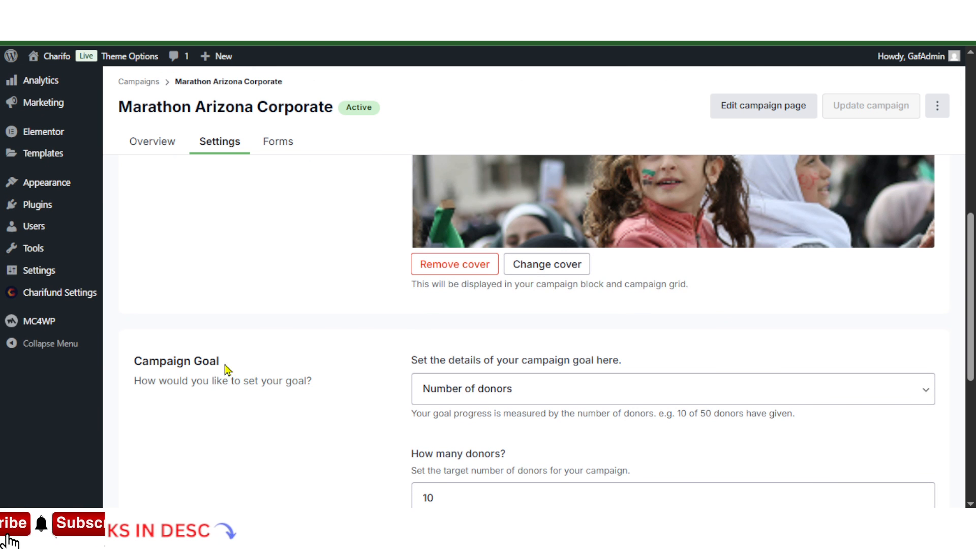
scroll(227, 369, up, 6)
scroll(288, 331, down, 8)
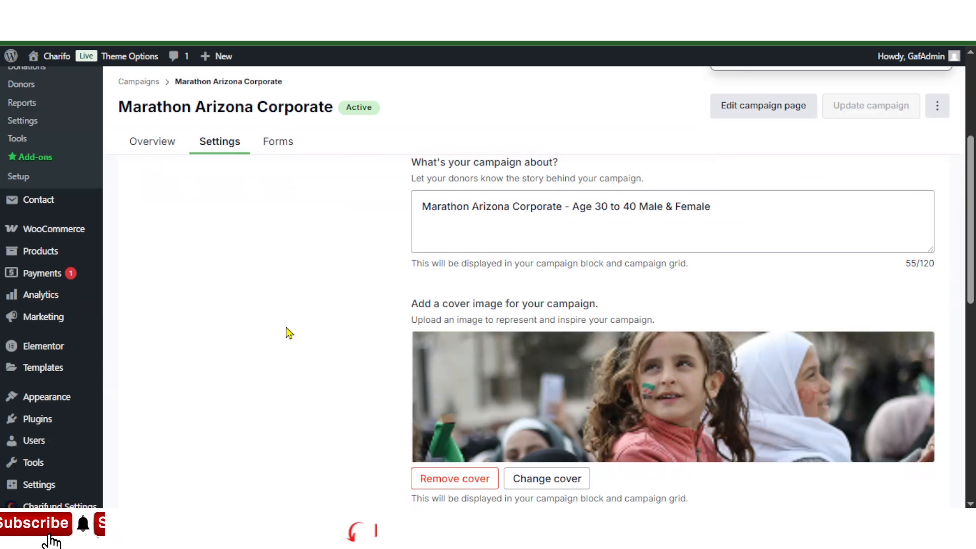
scroll(599, 399, down, 3)
scroll(600, 398, down, 4)
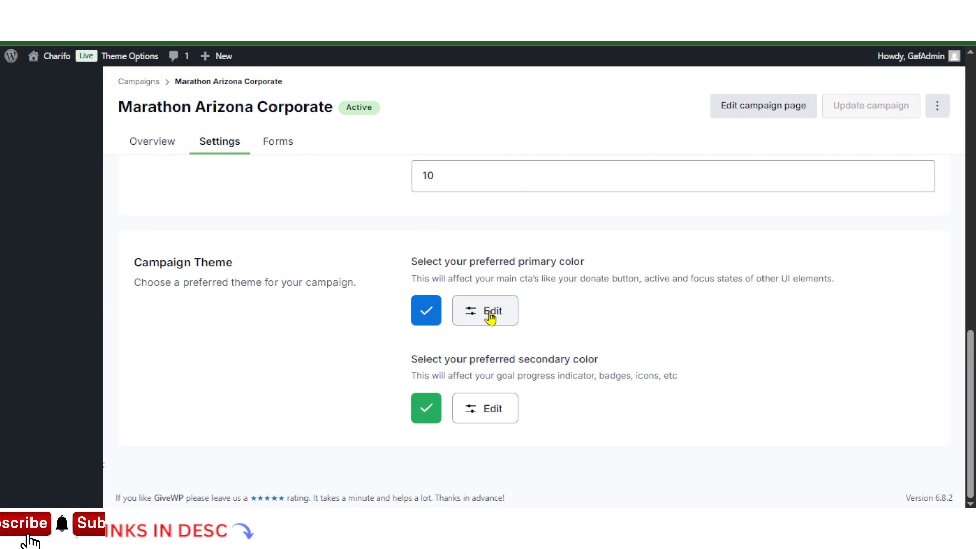
Examine the color options for the campaign theme's primary and secondary colors, including the primary color's custom color formats.
click(492, 319)
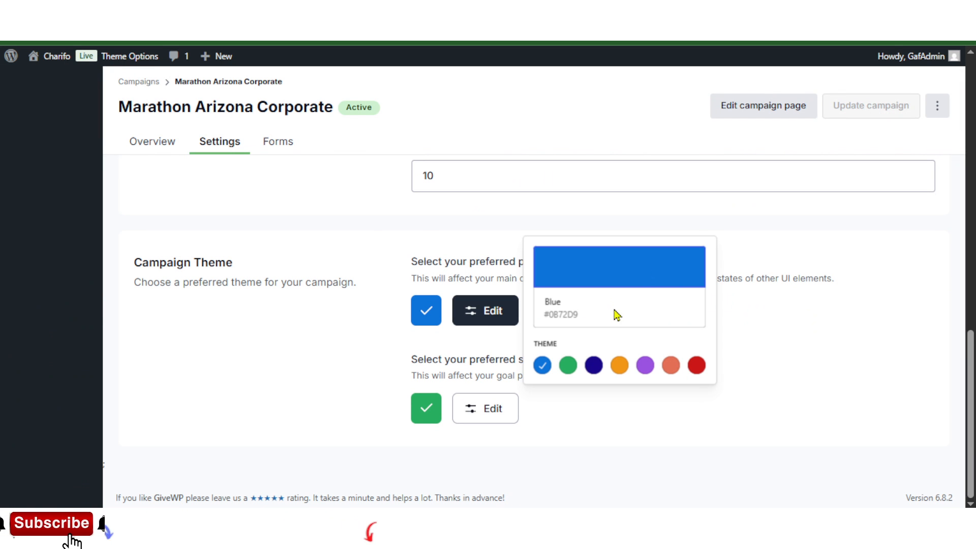
click(769, 342)
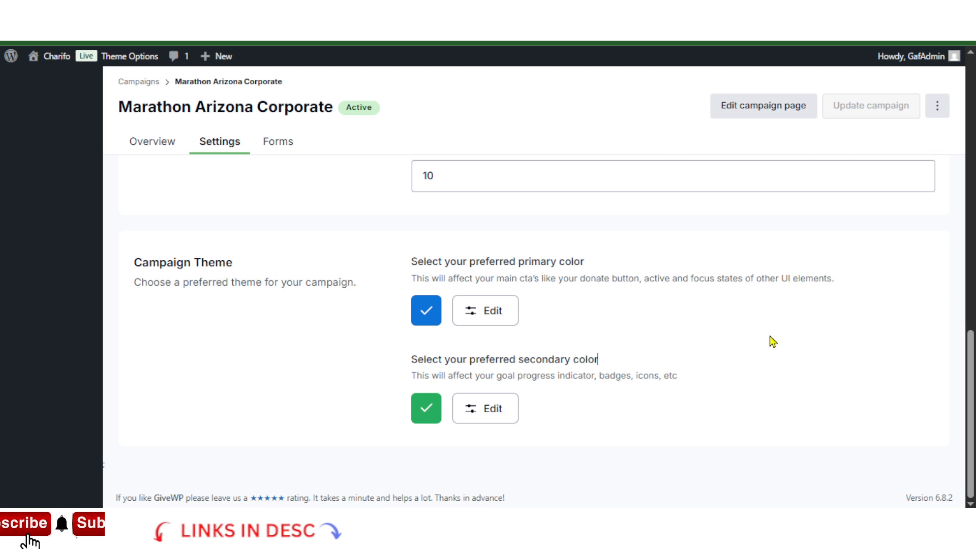
click(479, 316)
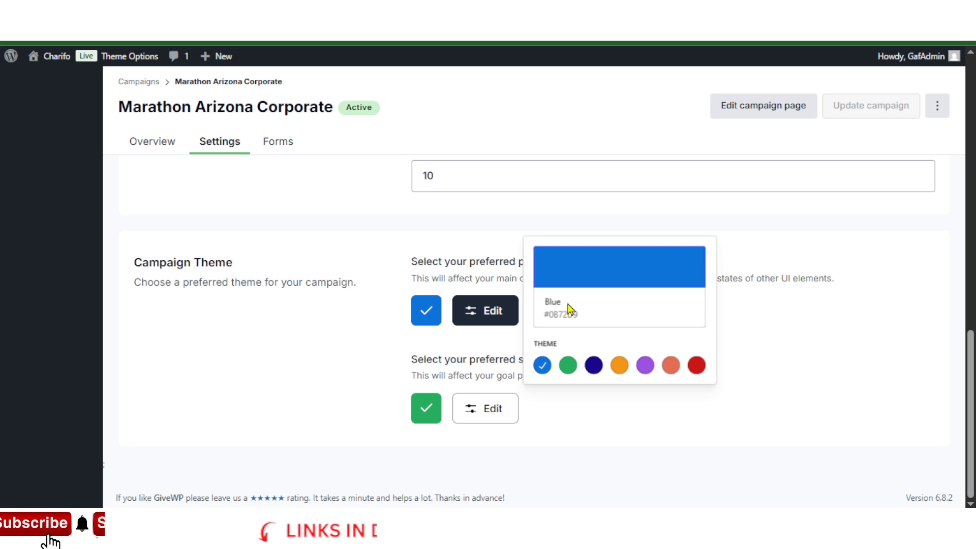
click(570, 269)
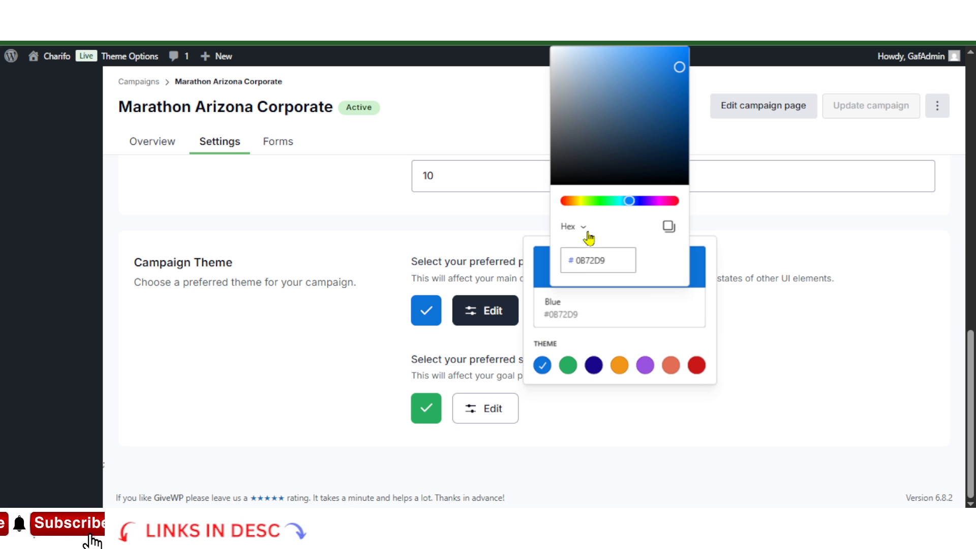
click(603, 260)
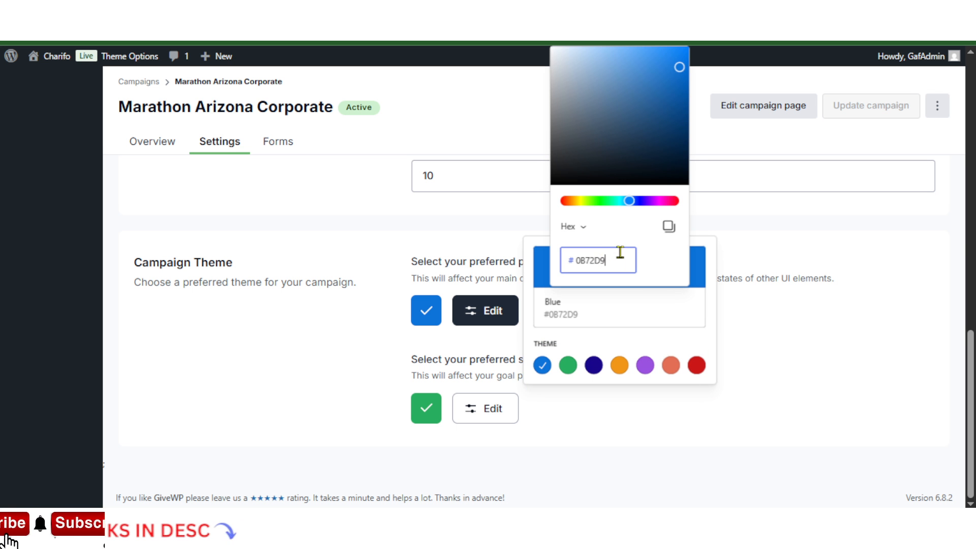
click(584, 228)
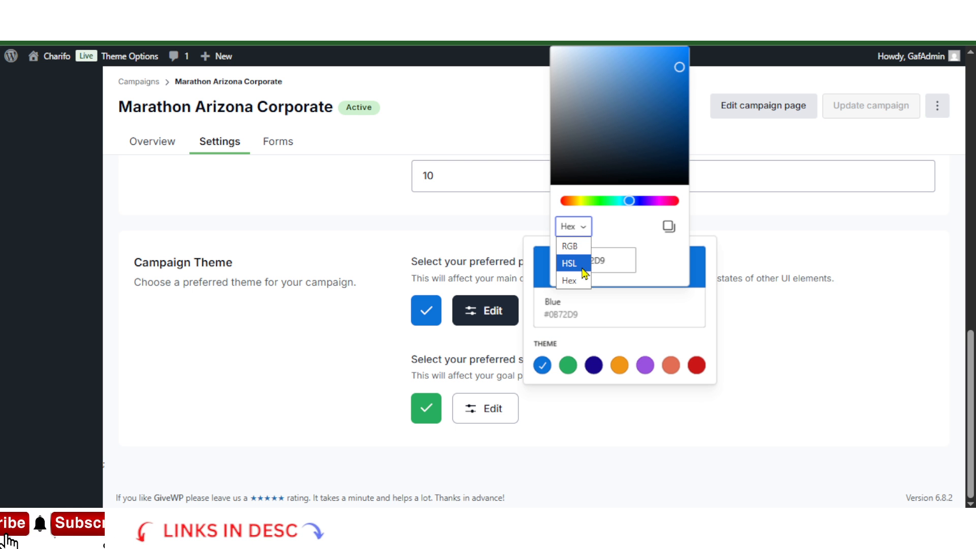
click(867, 392)
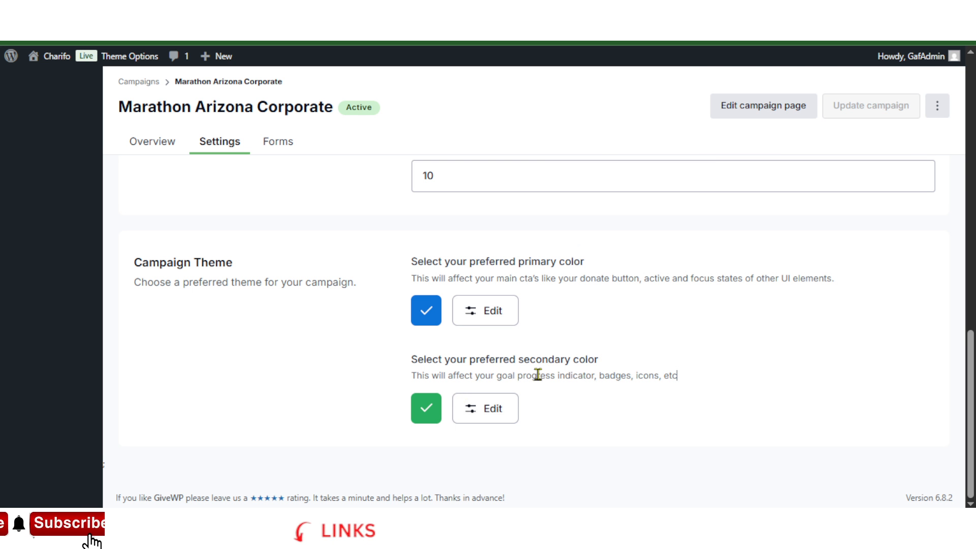
click(503, 413)
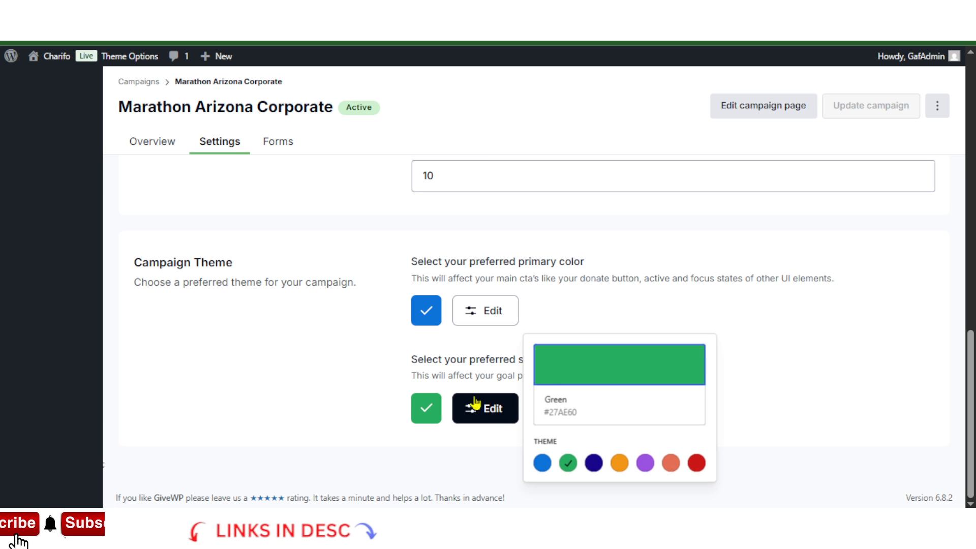
click(338, 403)
Show the campaign's donation forms, dismiss the Default campaign form tip and view the actions available for the listed form.
scroll(657, 360, up, 4)
scroll(512, 305, up, 10)
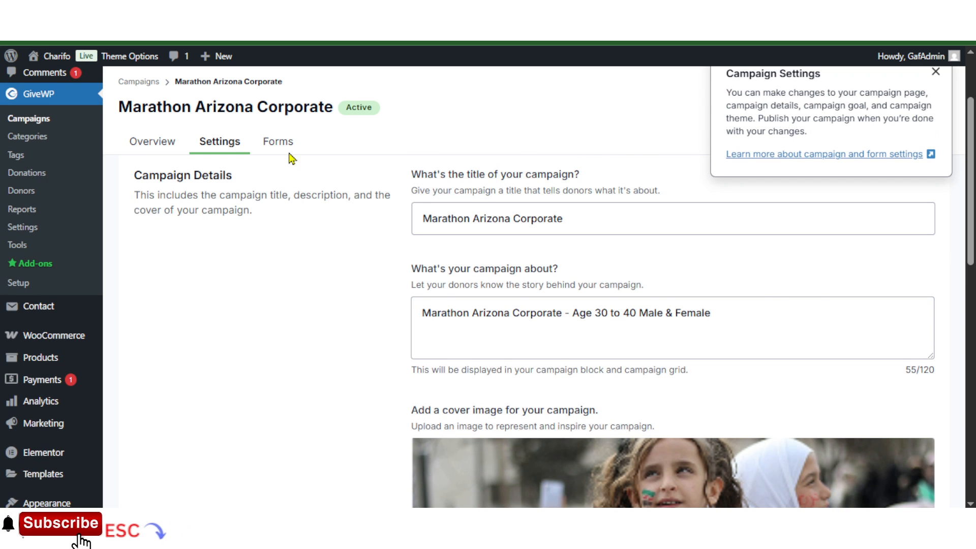
click(284, 142)
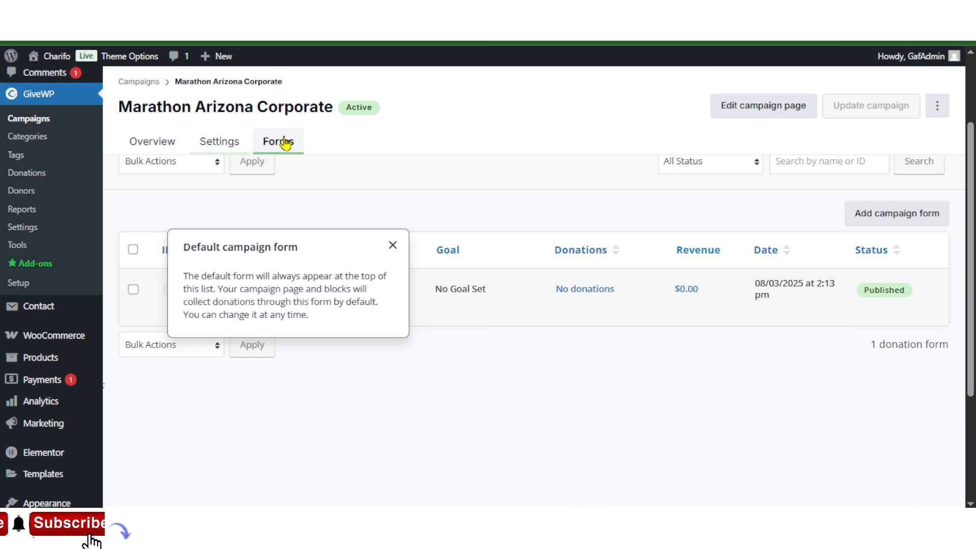
click(393, 245)
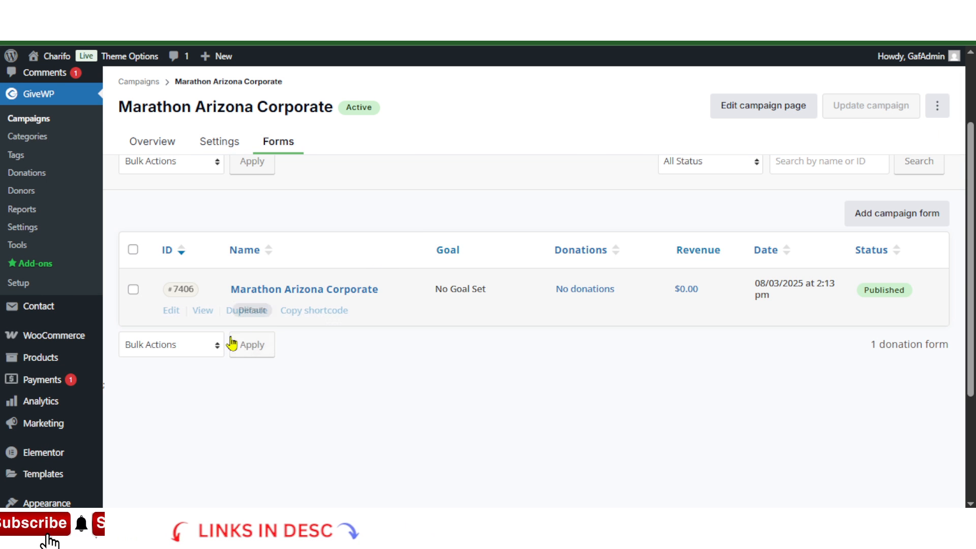
mouse_move(150, 299)
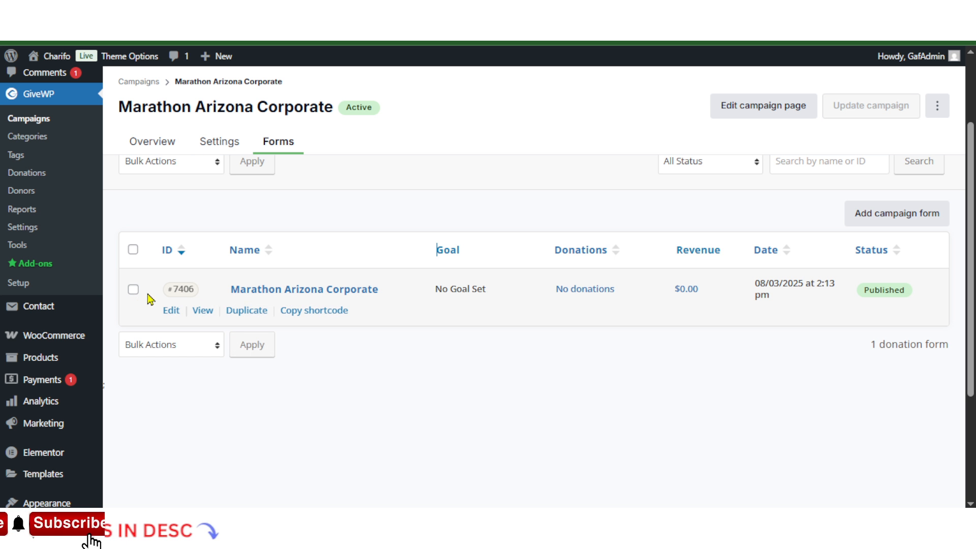
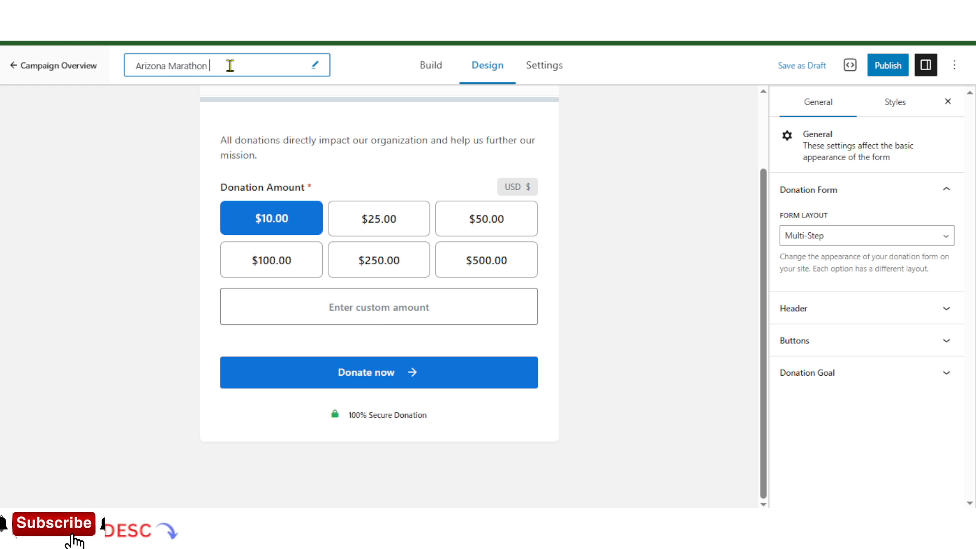
Complete the donation form's title as "Arizona Marathon Form".
text(Form)
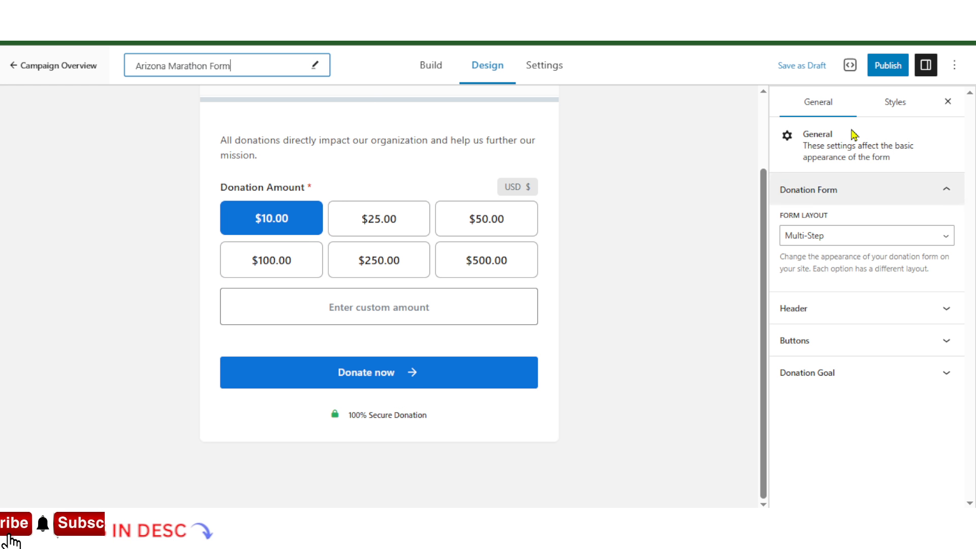
Try the Classic layout for the donation form, then set the form layout to Two Panel.
click(870, 236)
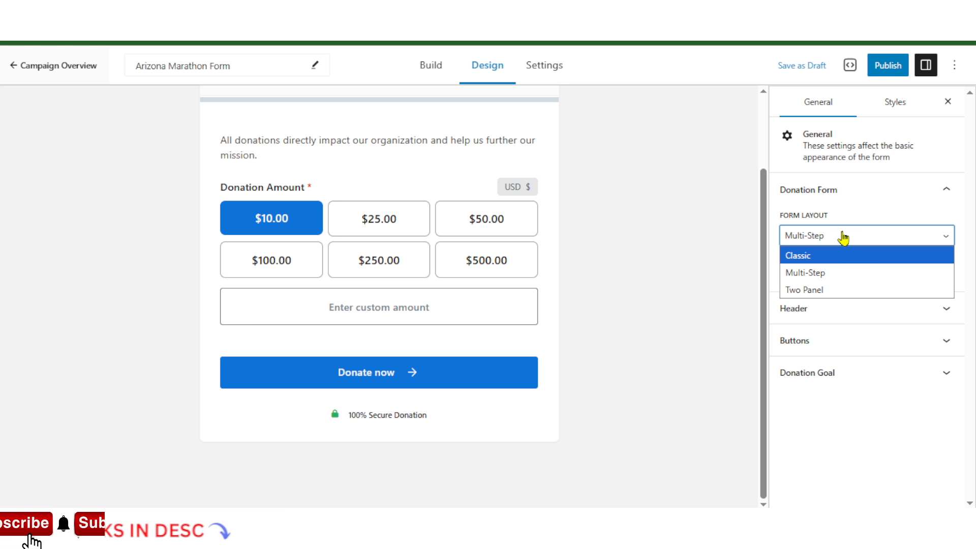
click(790, 236)
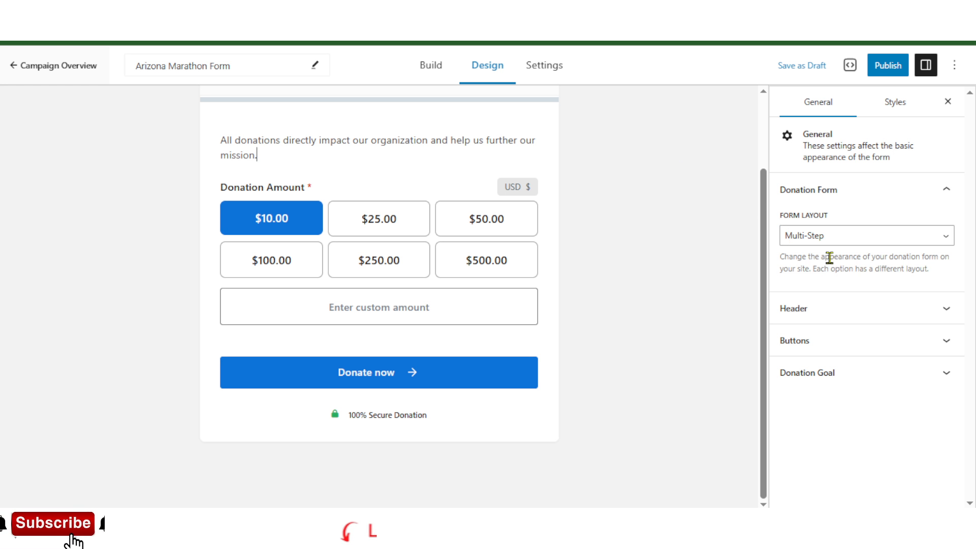
click(880, 240)
click(845, 256)
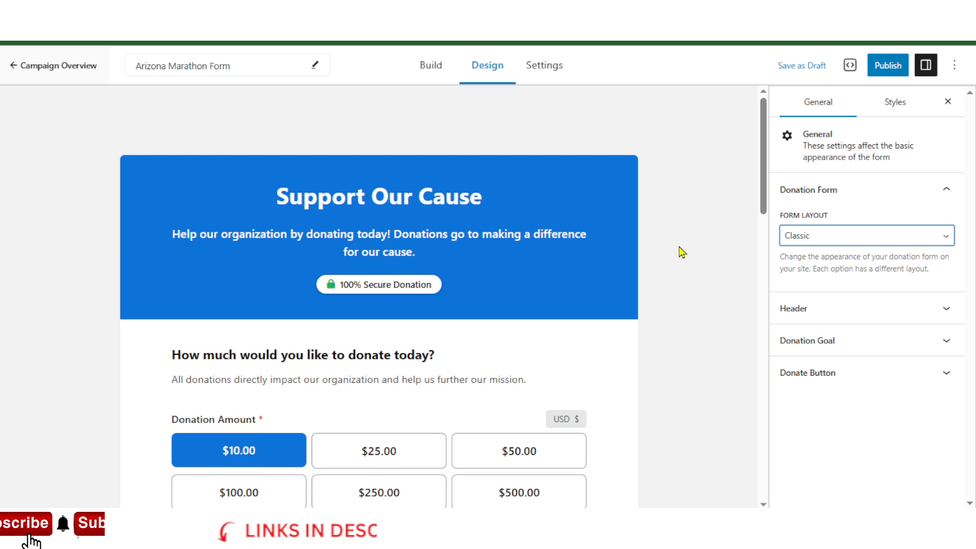
click(847, 234)
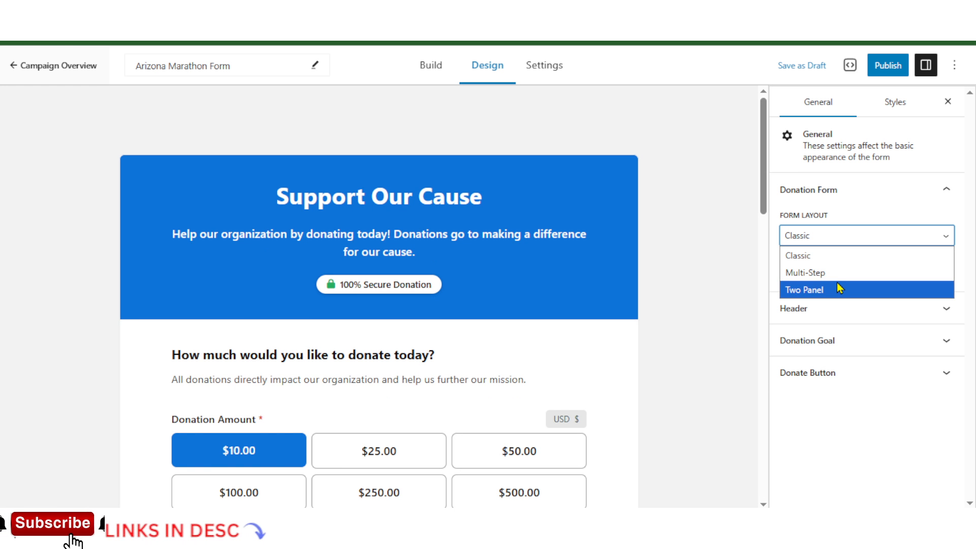
click(838, 289)
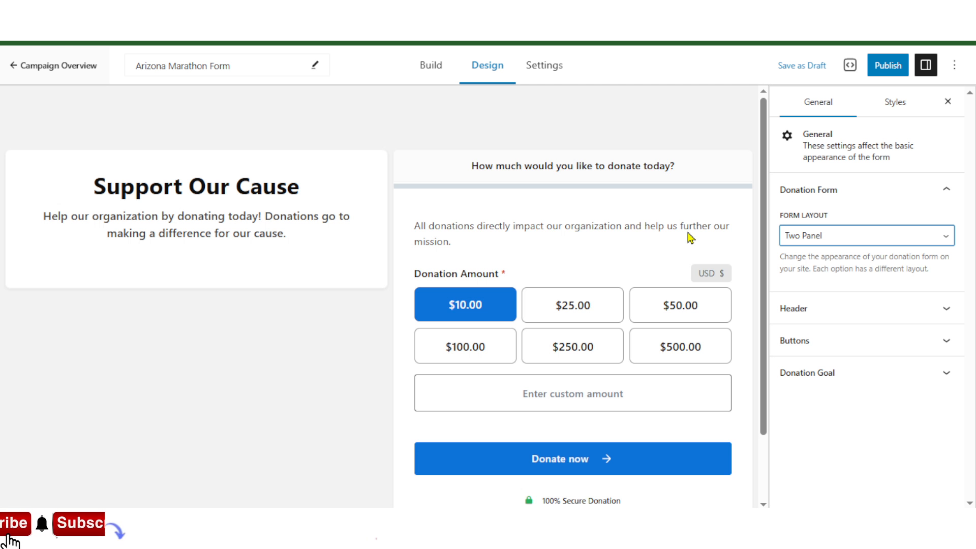
scroll(207, 238, down, 2)
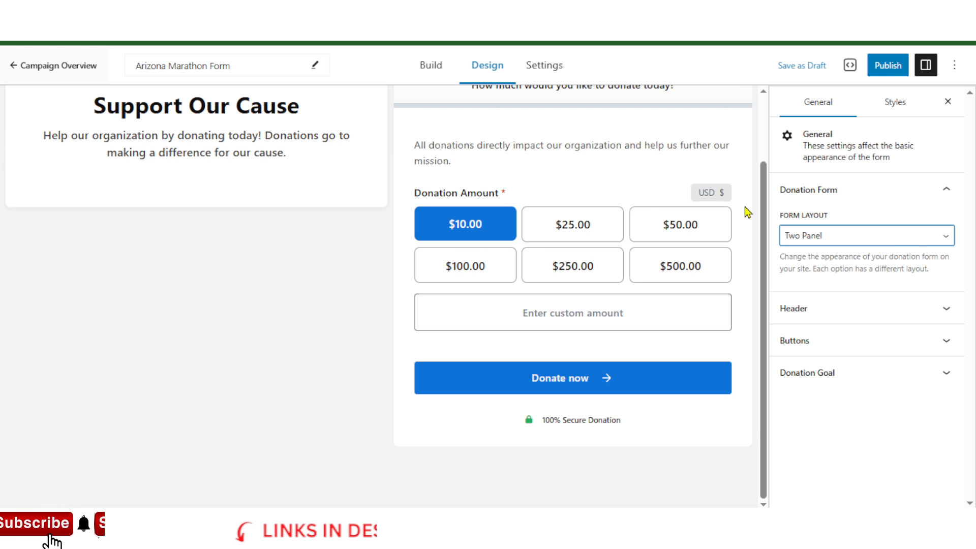
click(885, 241)
click(332, 303)
Examine the form's header options and its button text settings, dismissing the VPN notification.
click(884, 305)
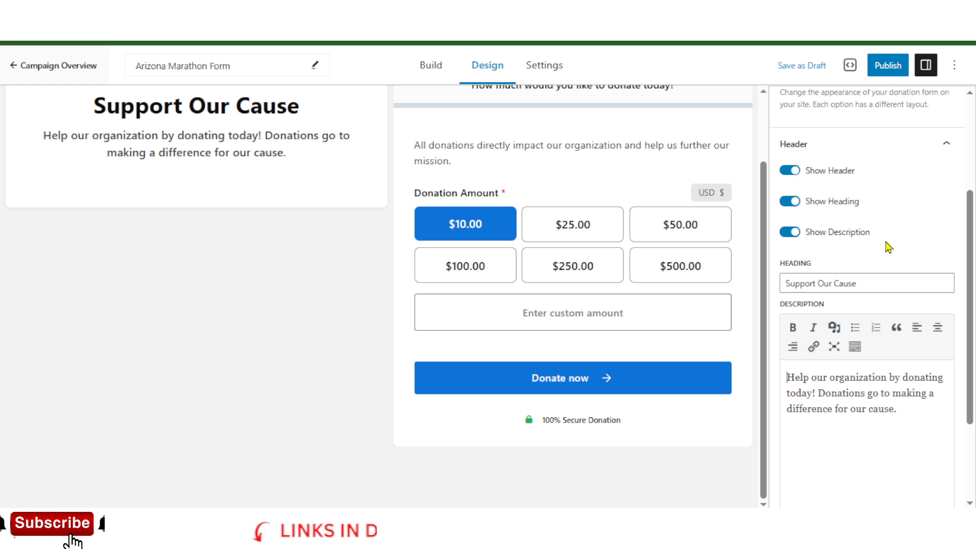
scroll(850, 309, down, 3)
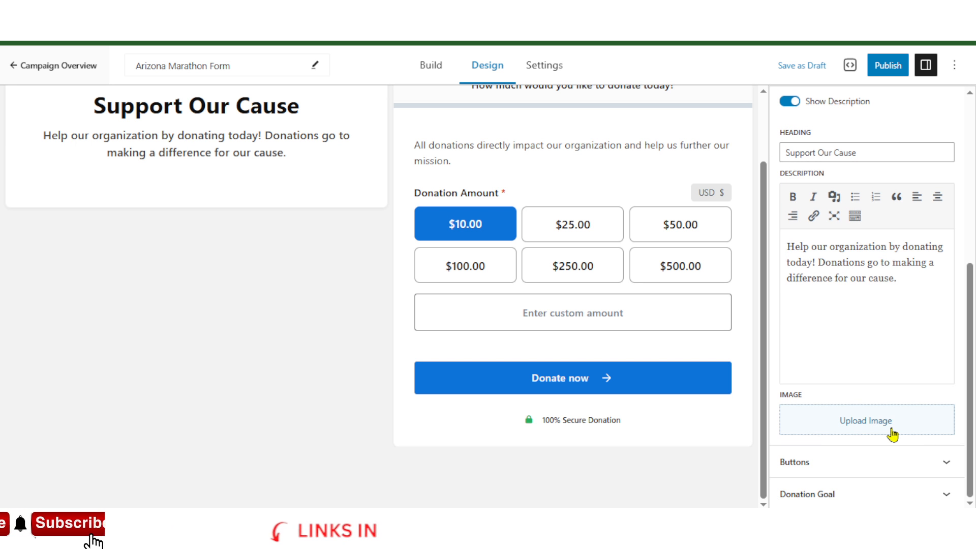
click(889, 459)
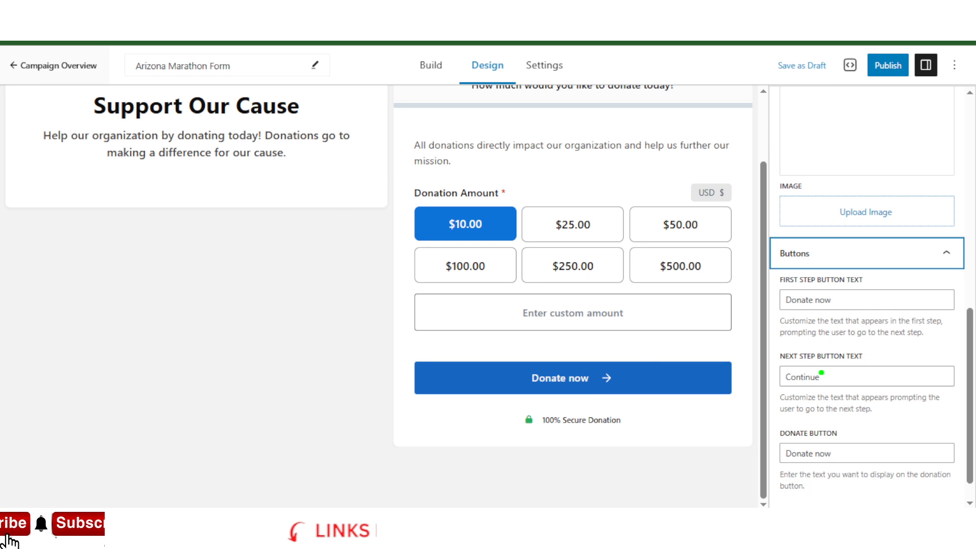
drag(842, 390, 869, 369)
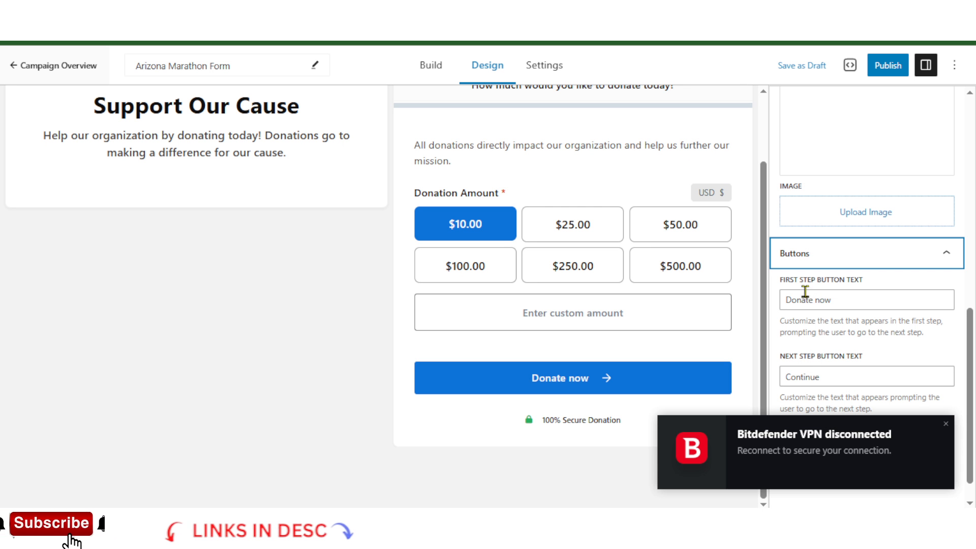
click(948, 425)
scroll(859, 293, up, 8)
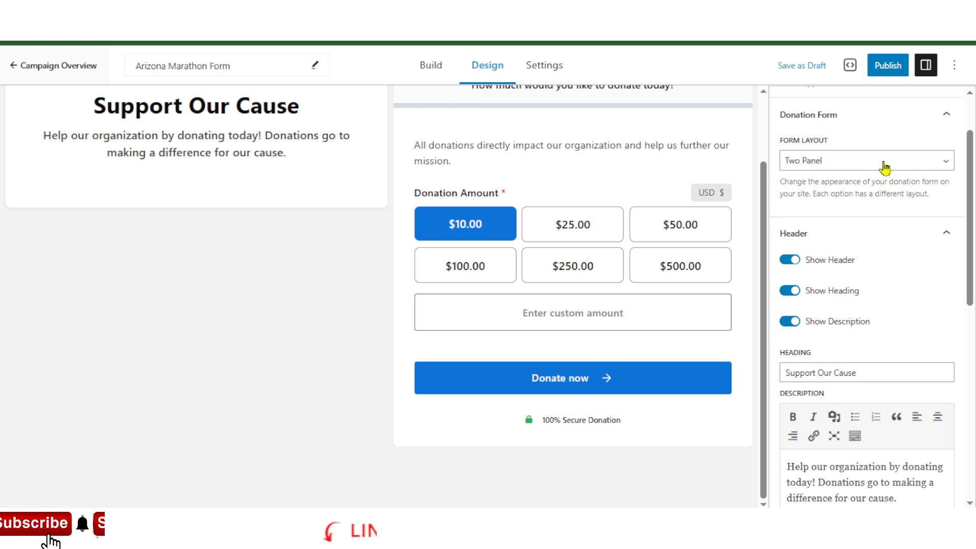
scroll(434, 241, up, 2)
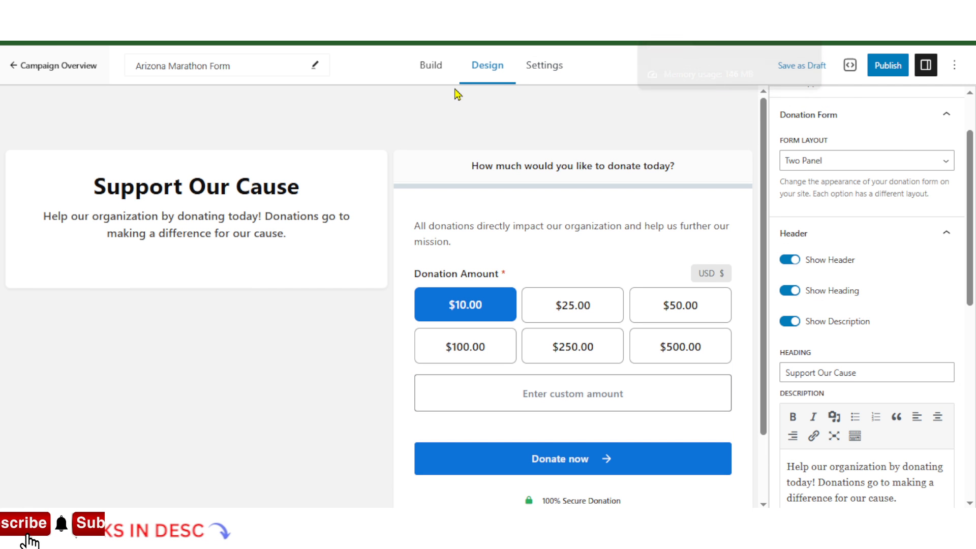
Switch the donation form to its build view and exit the guided tour.
click(435, 69)
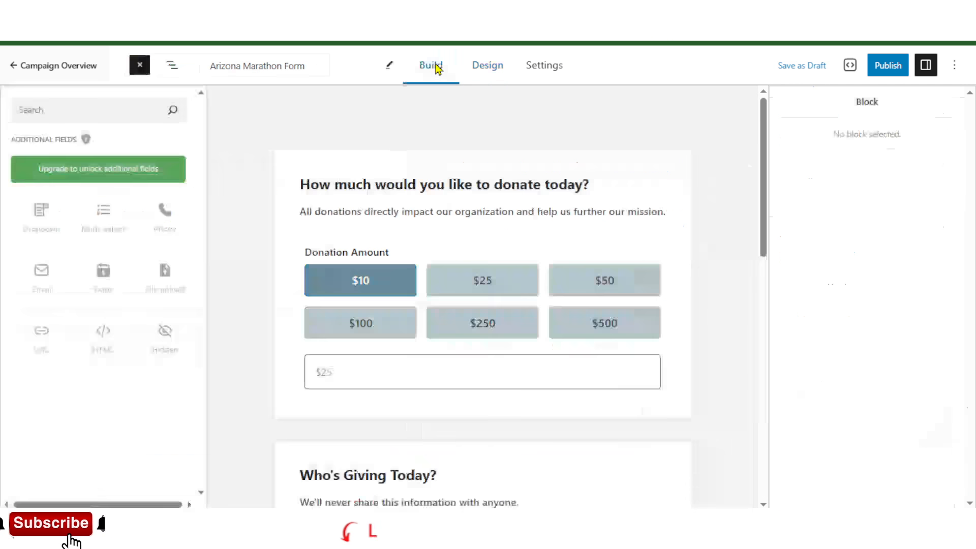
click(437, 339)
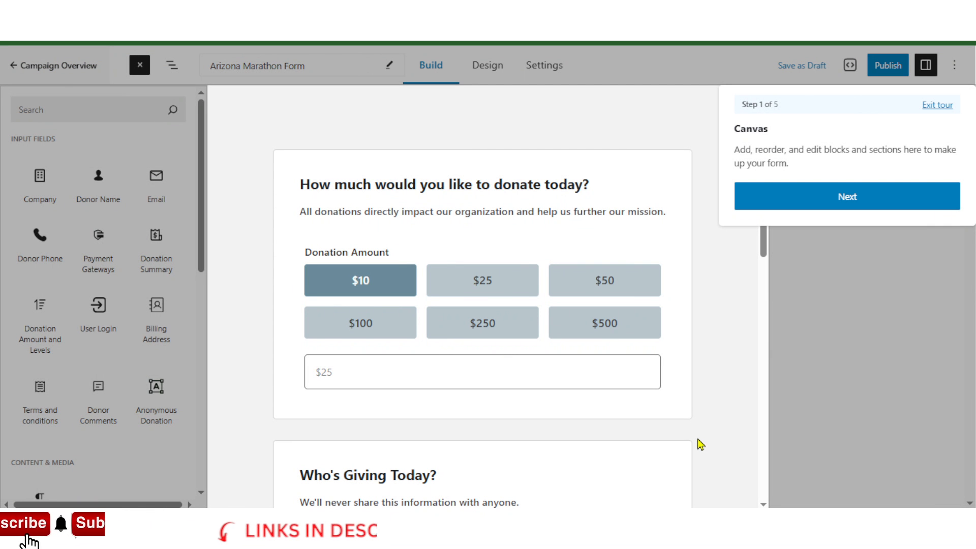
click(785, 208)
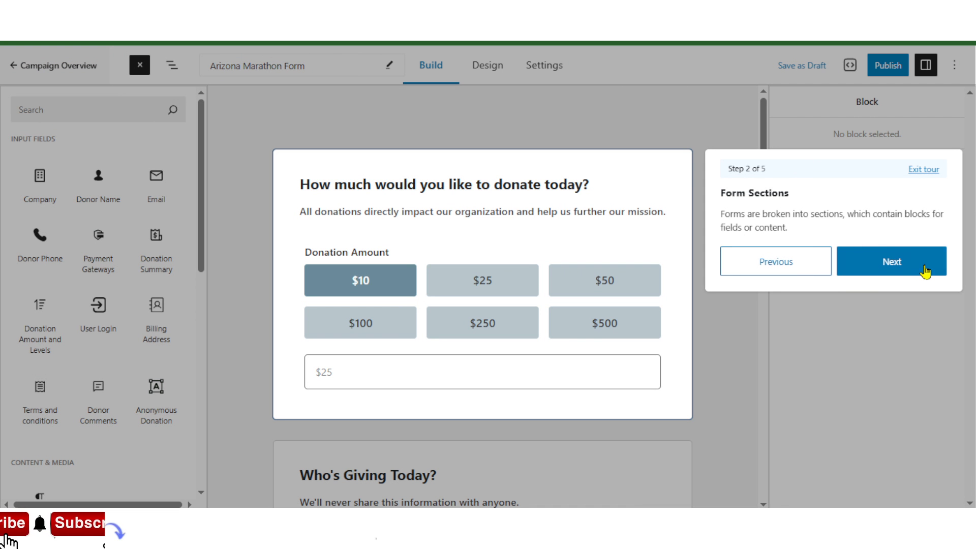
click(937, 172)
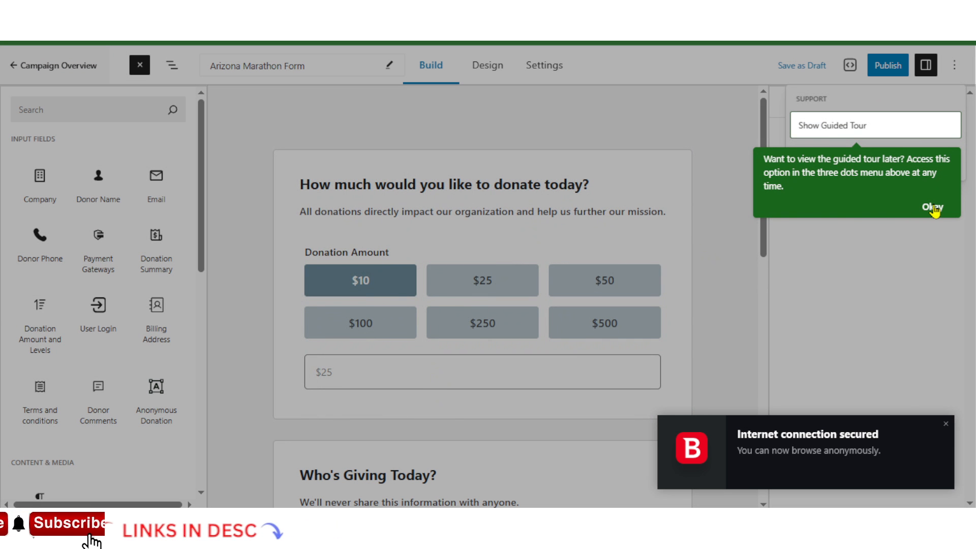
click(933, 208)
Add a Donor Phone field below Email Address in the "Who's Giving Today?" section and publish the form.
scroll(409, 410, down, 10)
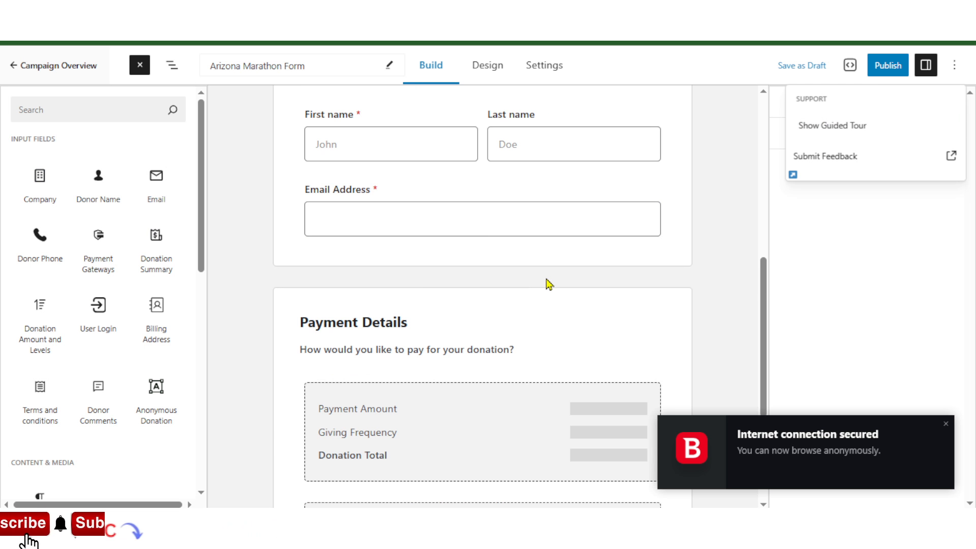
scroll(507, 284, up, 10)
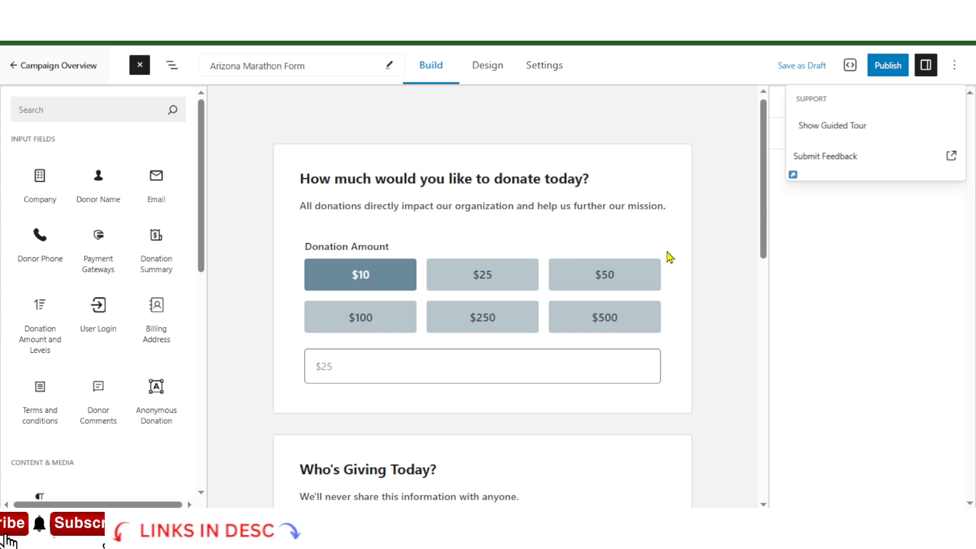
scroll(645, 239, down, 8)
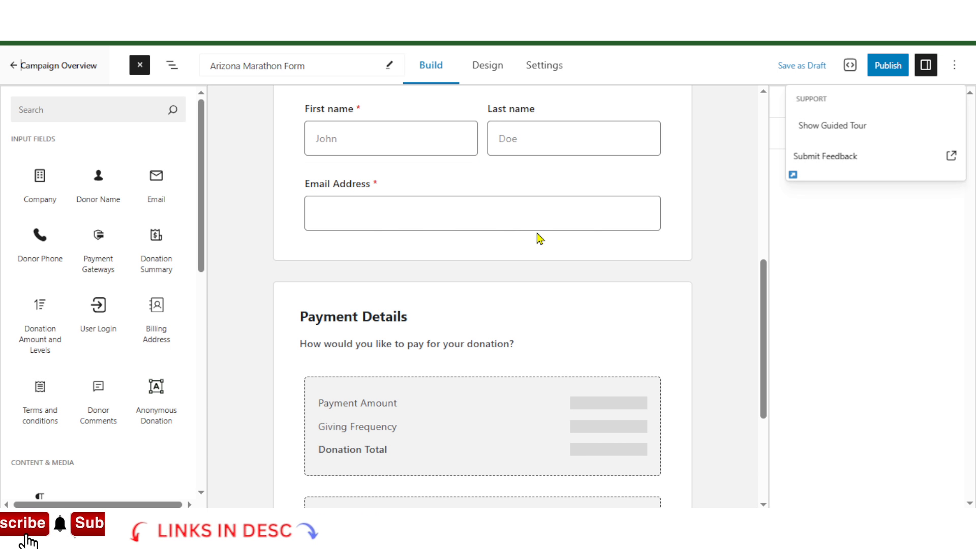
scroll(500, 239, up, 4)
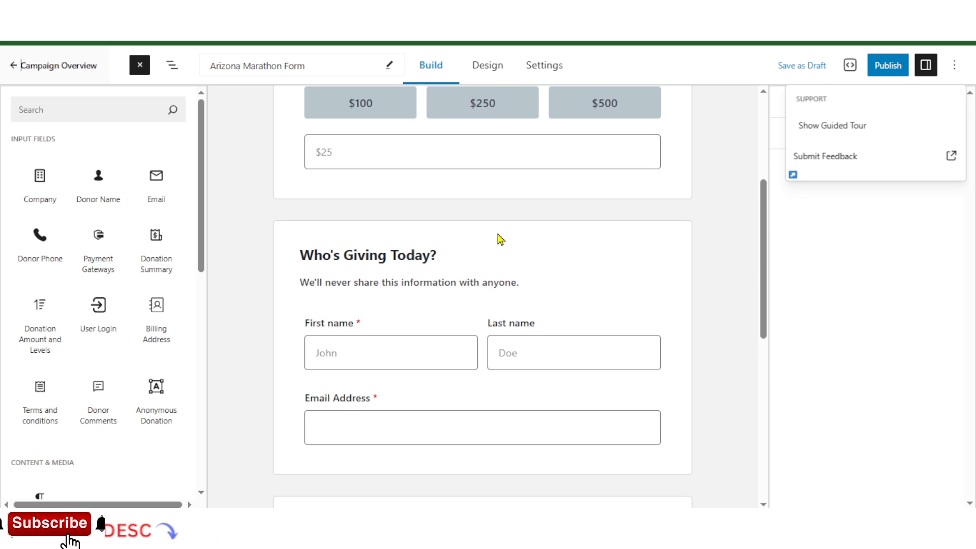
scroll(418, 347, down, 4)
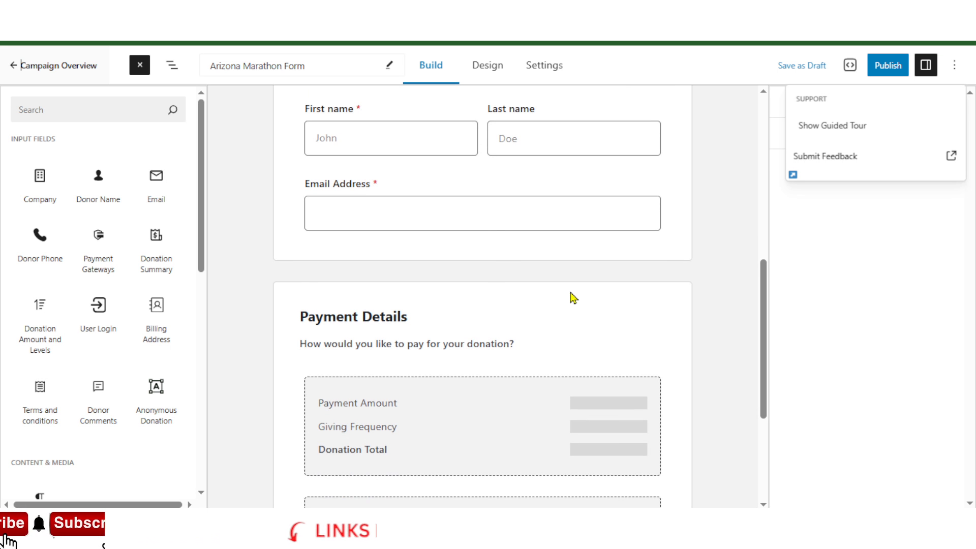
click(72, 111)
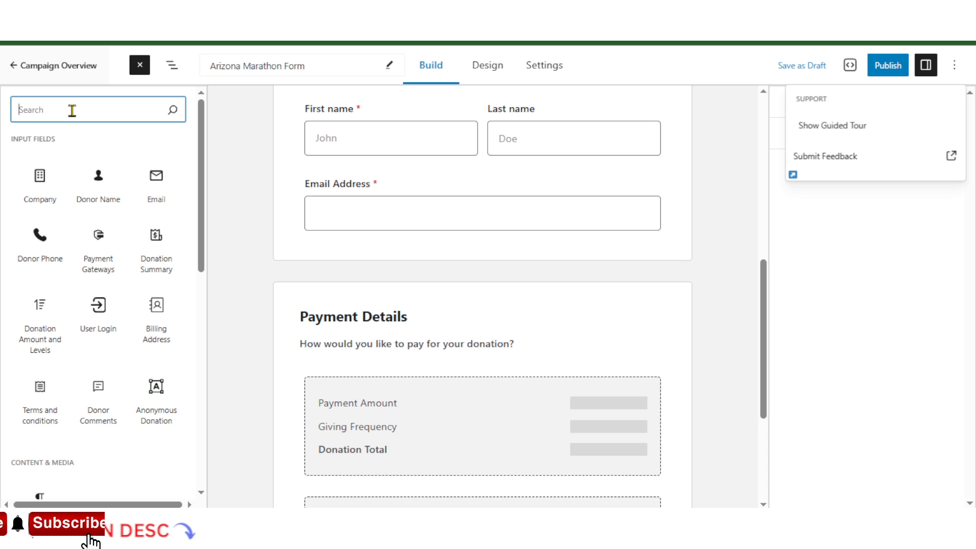
text(cou)
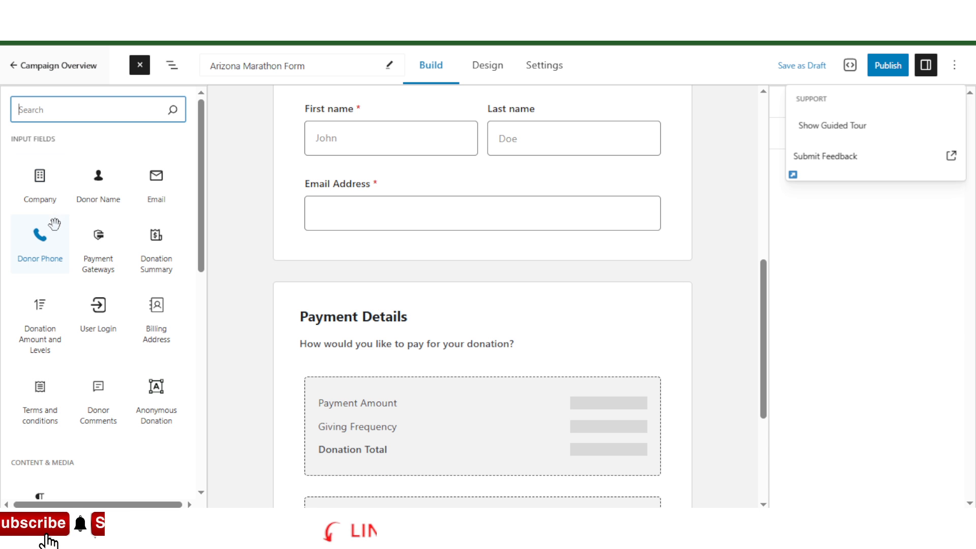
drag(49, 235, 381, 220)
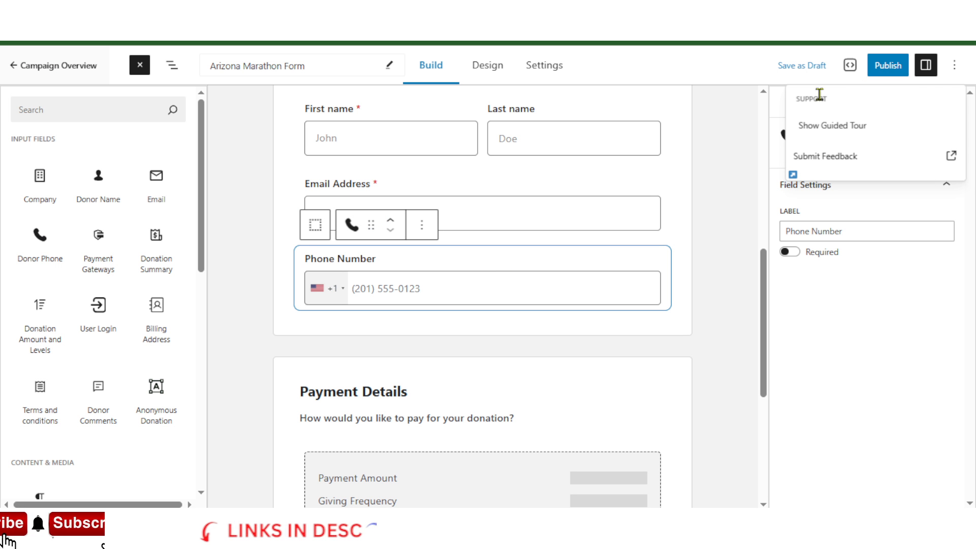
click(896, 66)
click(830, 65)
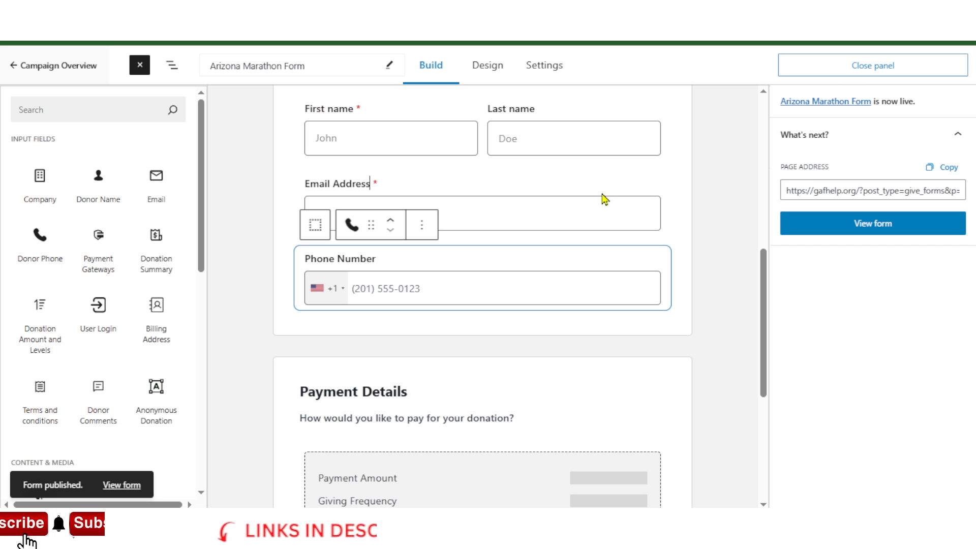
Review the form's Payment Details section and the blocks that can be added below it.
scroll(741, 205, down, 4)
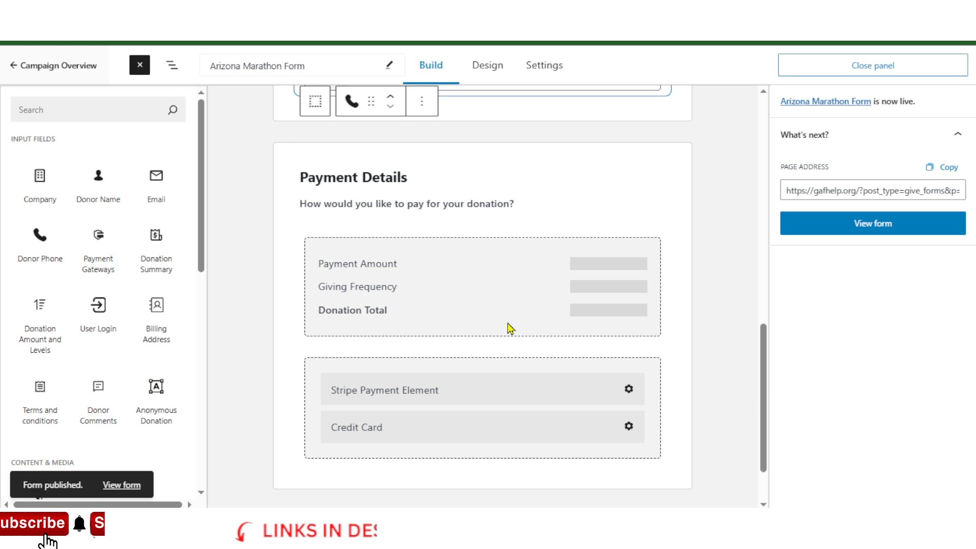
scroll(505, 326, down, 2)
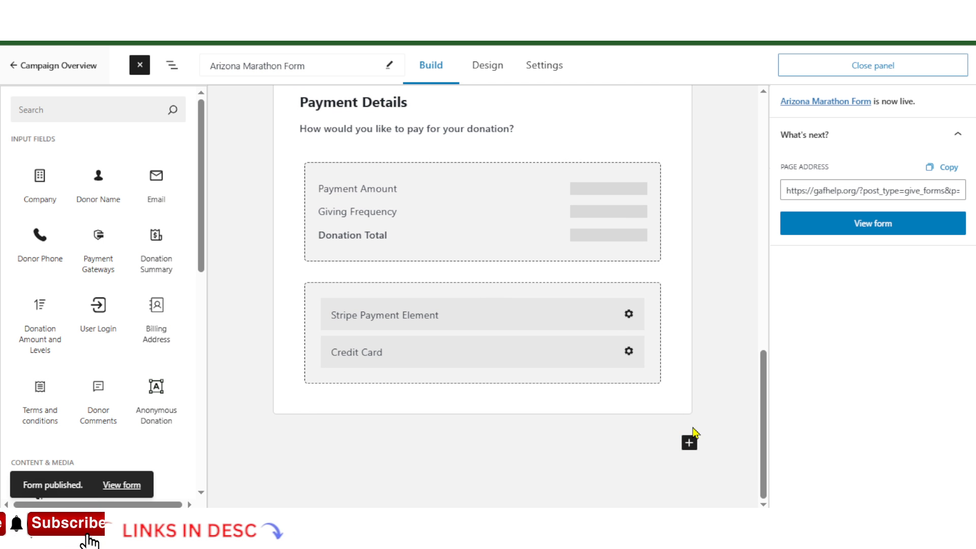
click(689, 443)
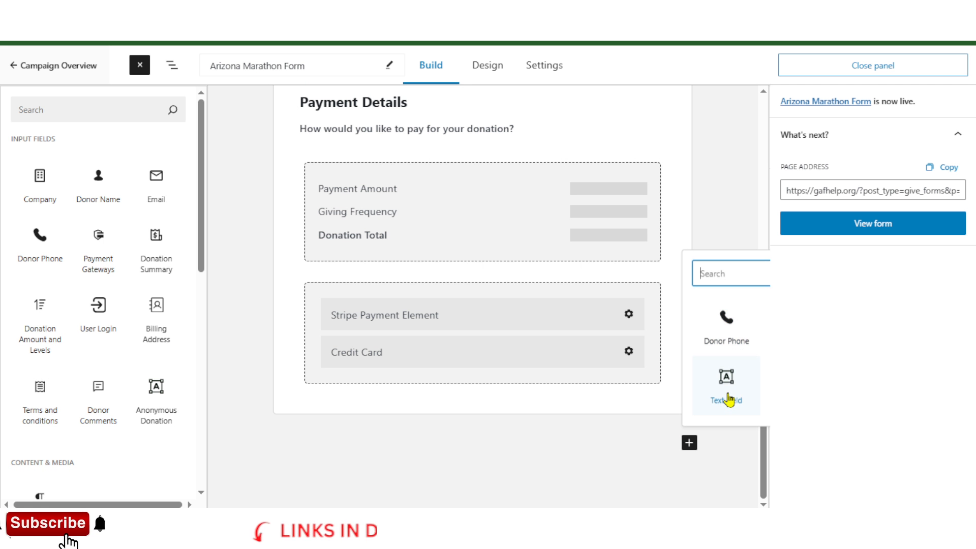
click(740, 195)
scroll(734, 152, up, 10)
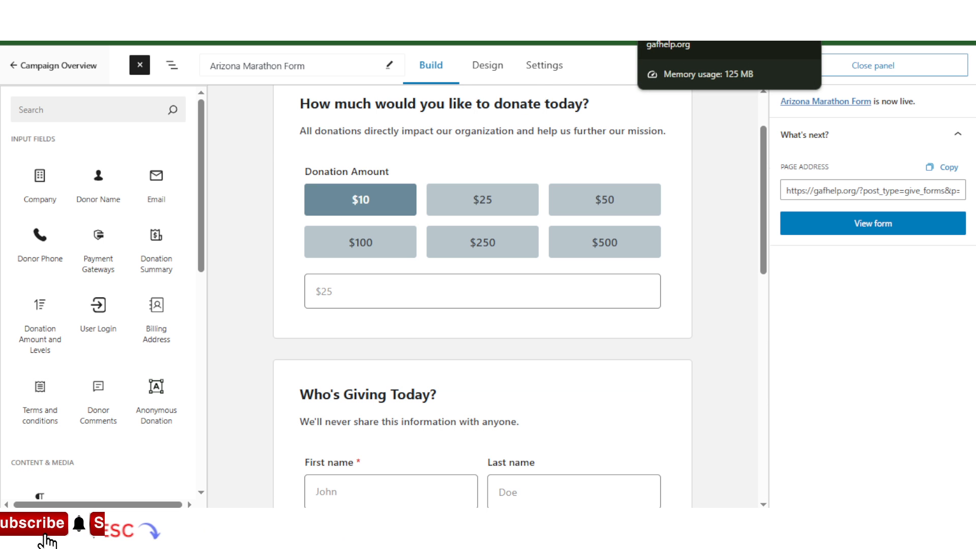
Enable sending new account notifications under User Registration in the form's general settings.
click(556, 70)
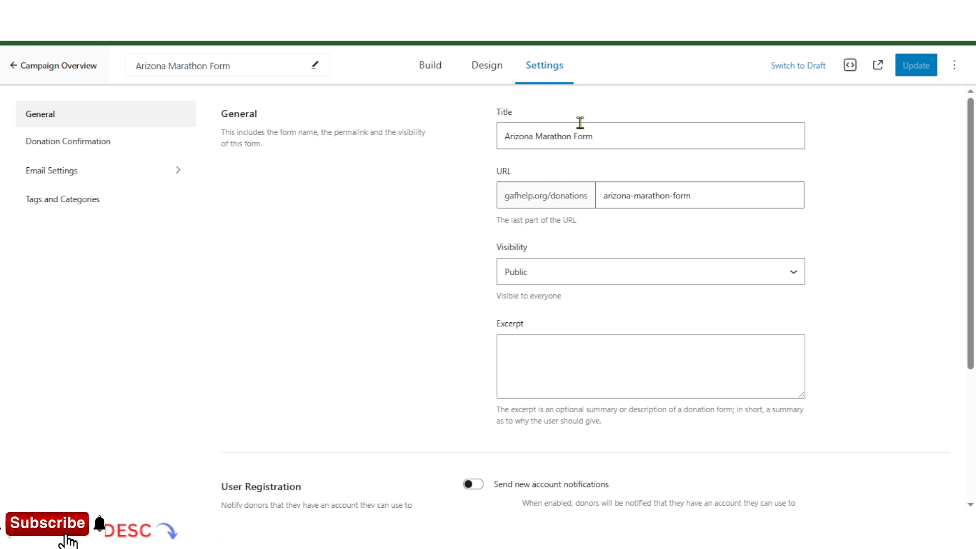
scroll(578, 304, down, 4)
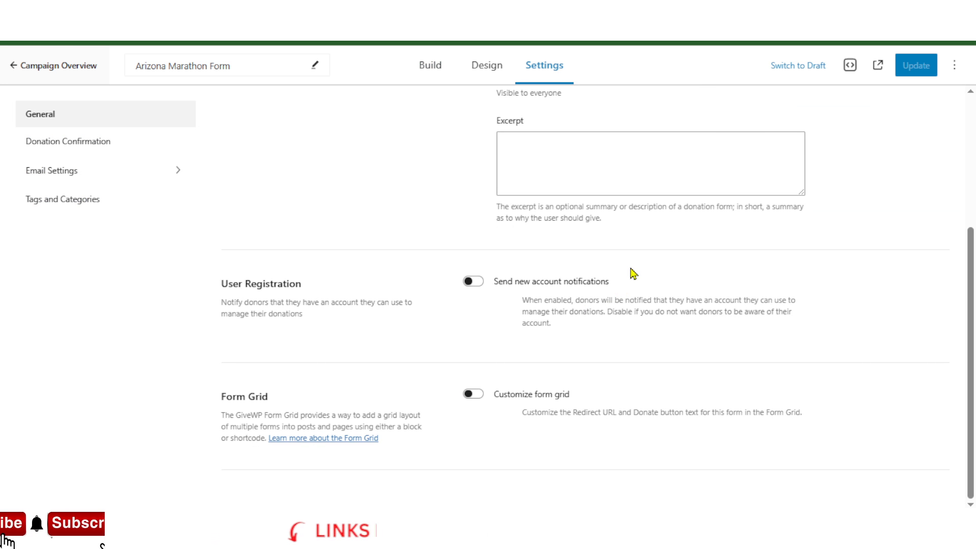
click(585, 175)
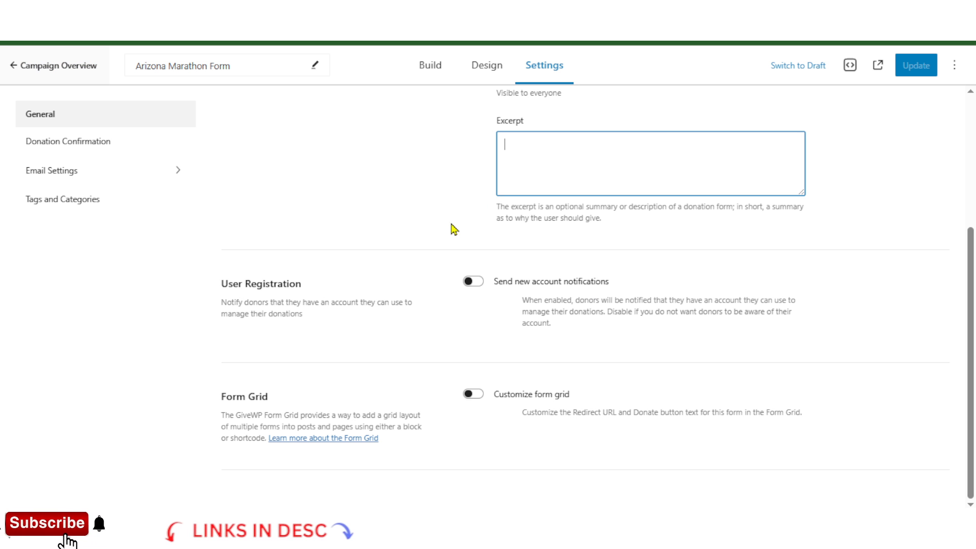
click(475, 283)
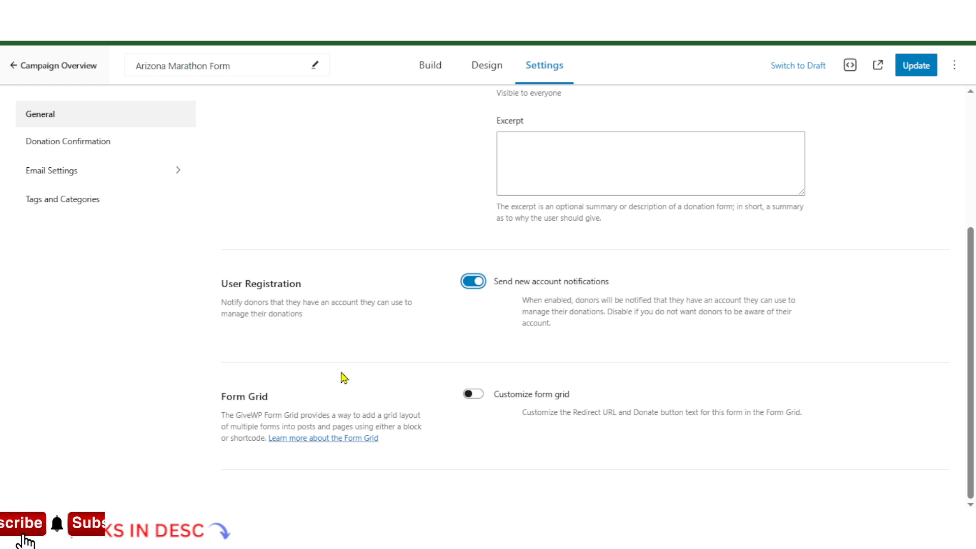
Review the form's Donation Confirmation settings, covering the header message, description message and available template tags.
scroll(518, 356, up, 4)
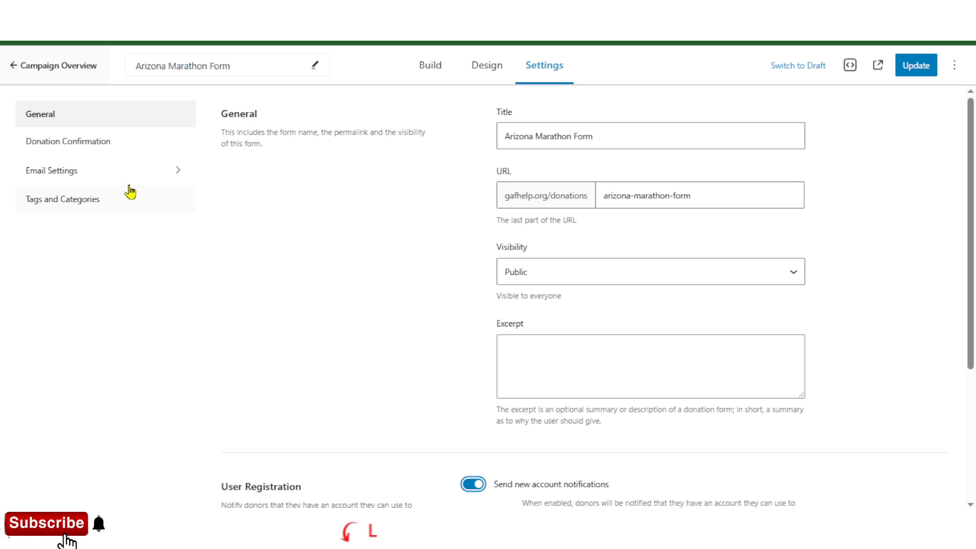
click(99, 145)
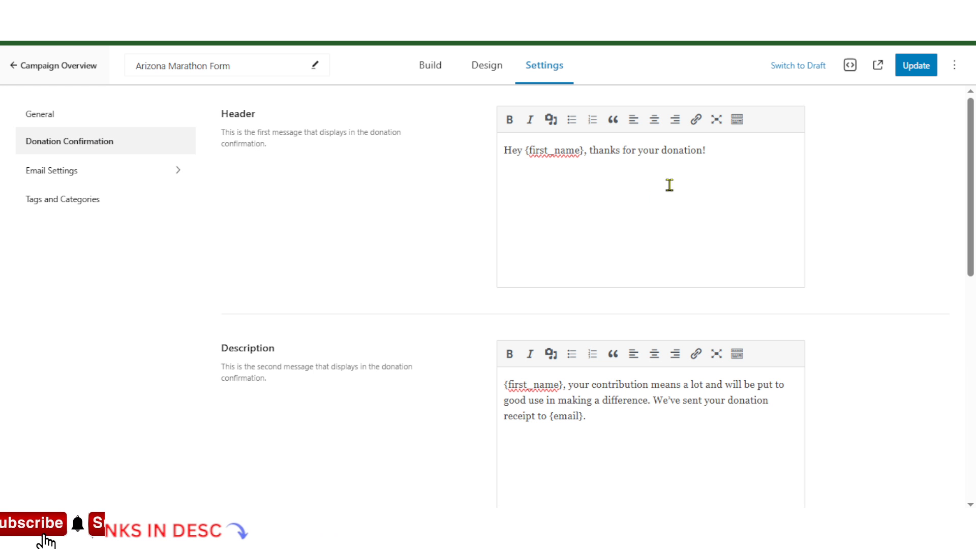
scroll(782, 290, down, 10)
scroll(881, 319, up, 6)
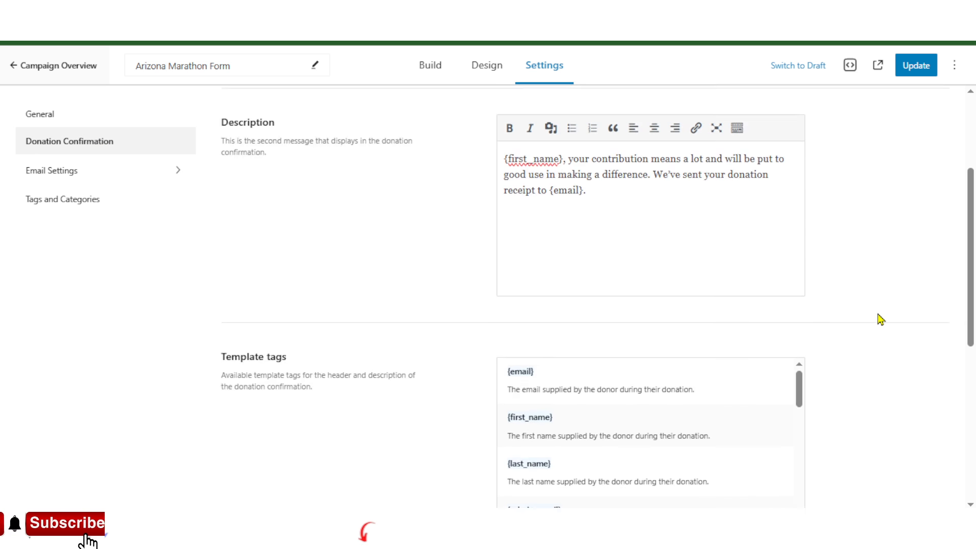
scroll(880, 319, down, 5)
scroll(496, 371, up, 7)
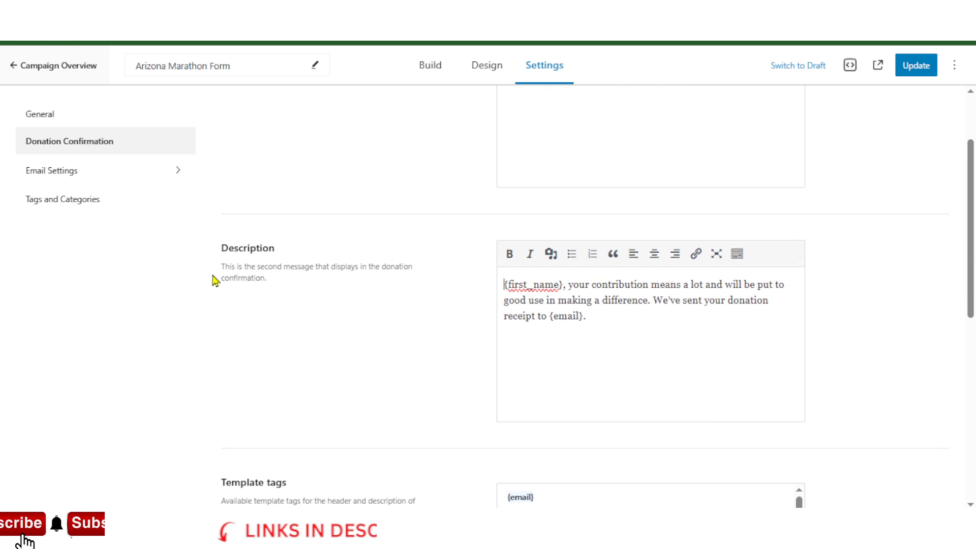
scroll(431, 179, up, 2)
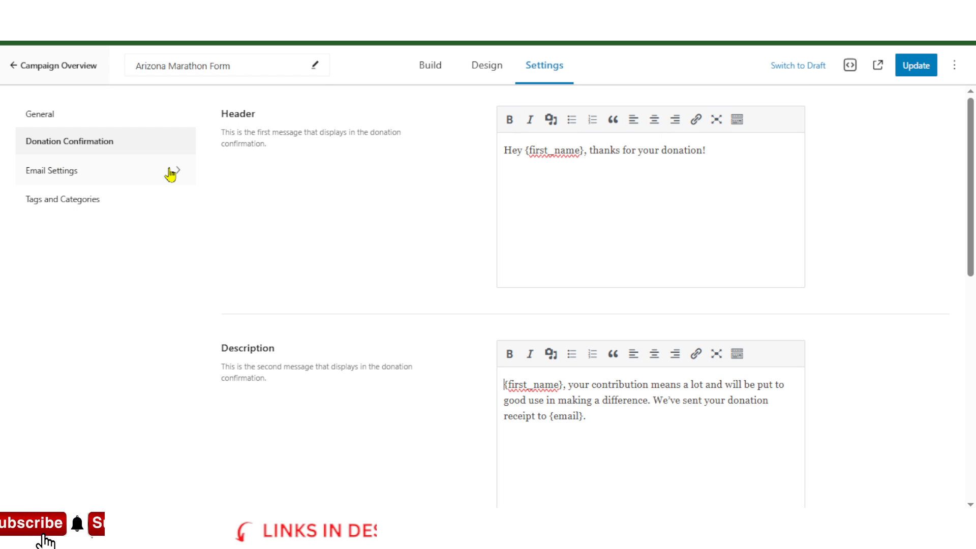
Enable customized email options in the general section of the form's email settings.
click(152, 174)
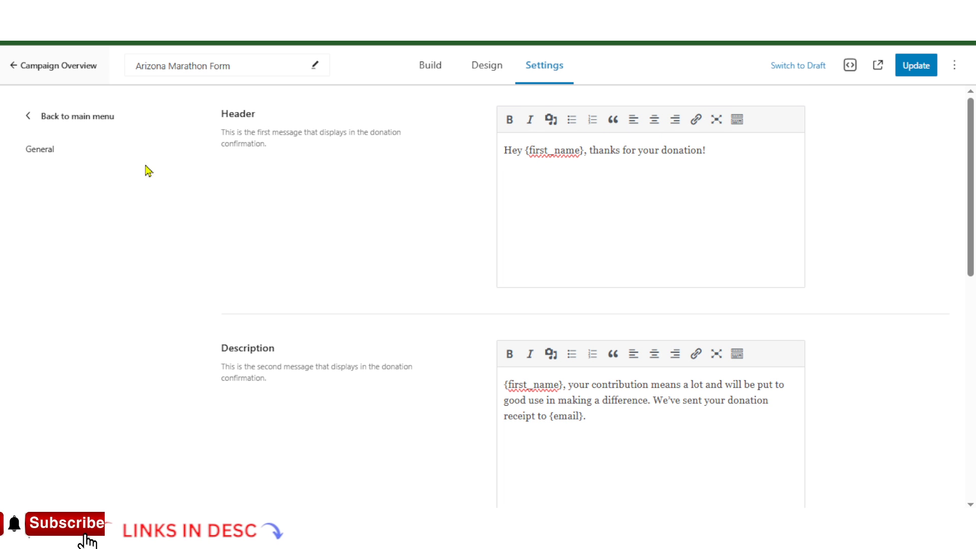
click(48, 158)
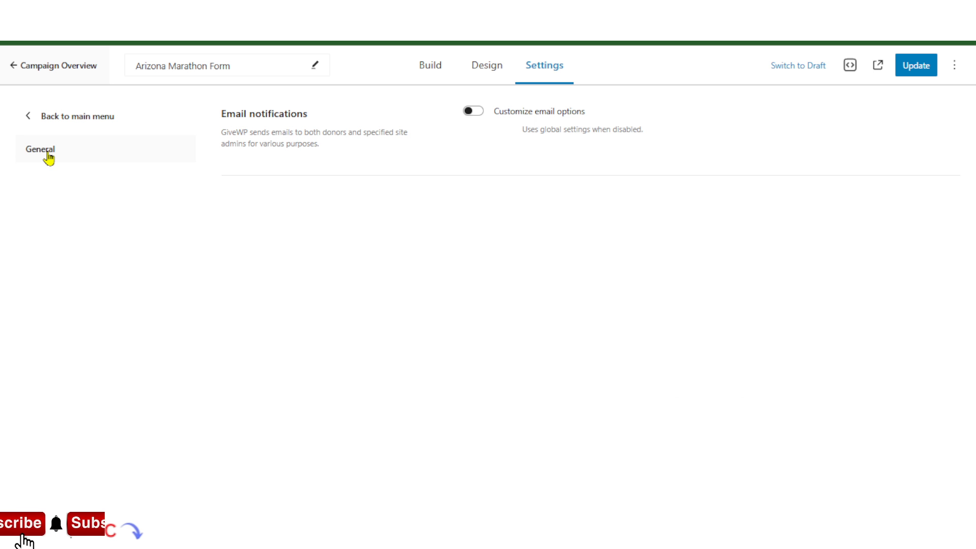
click(477, 116)
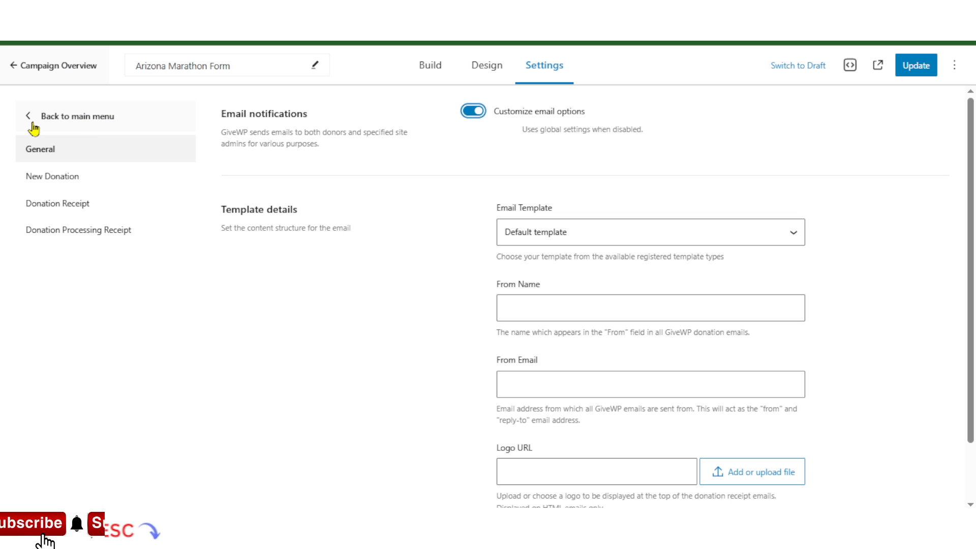
Set the Donation Processing Receipt email notification to Customize and look over its template details.
click(105, 181)
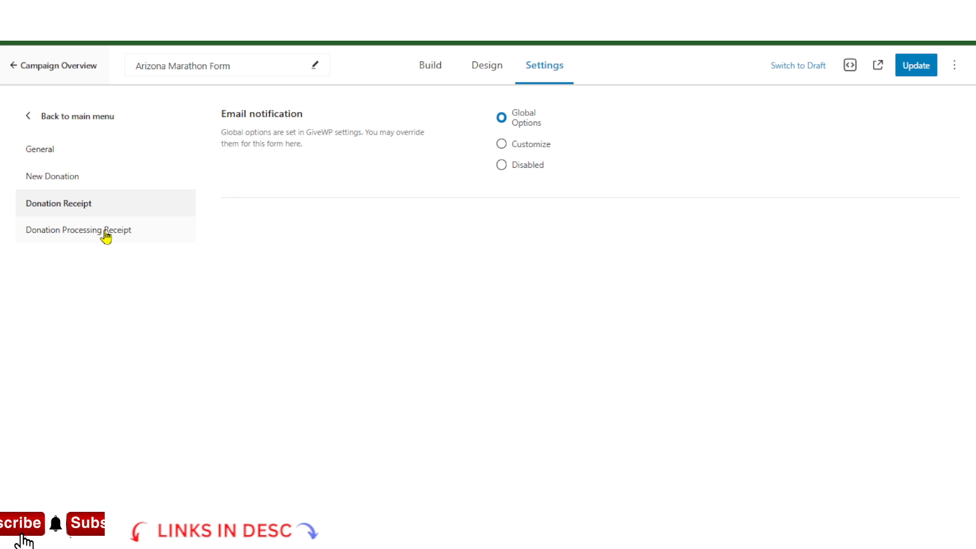
click(104, 232)
click(503, 145)
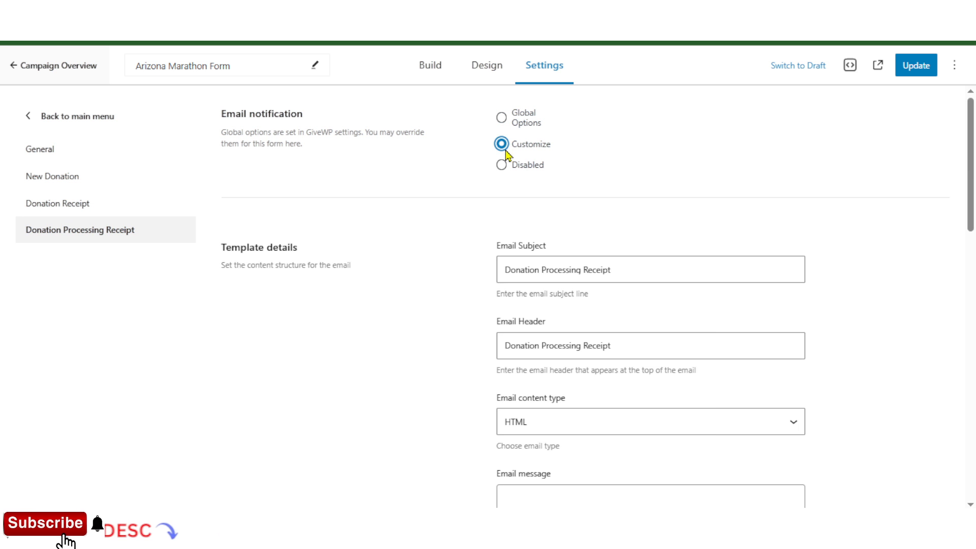
scroll(506, 165, down, 4)
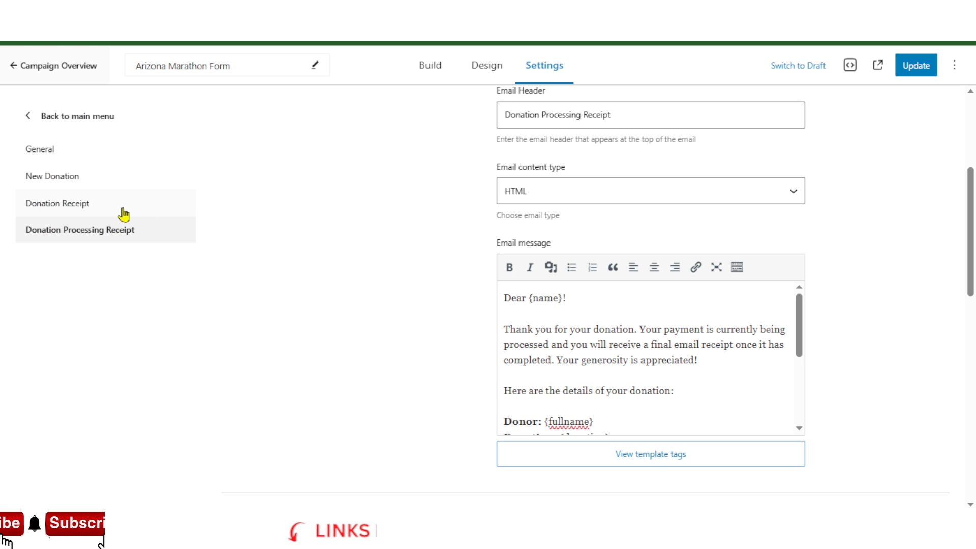
Set the Donation Receipt email notification to Customize and look over its email message.
click(122, 209)
click(503, 146)
scroll(551, 218, down, 4)
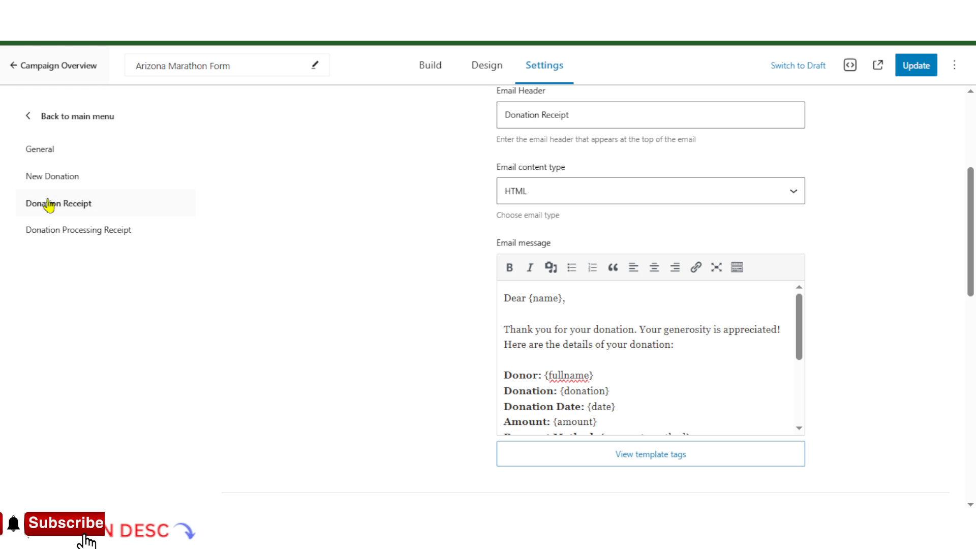
click(80, 232)
scroll(433, 196, up, 4)
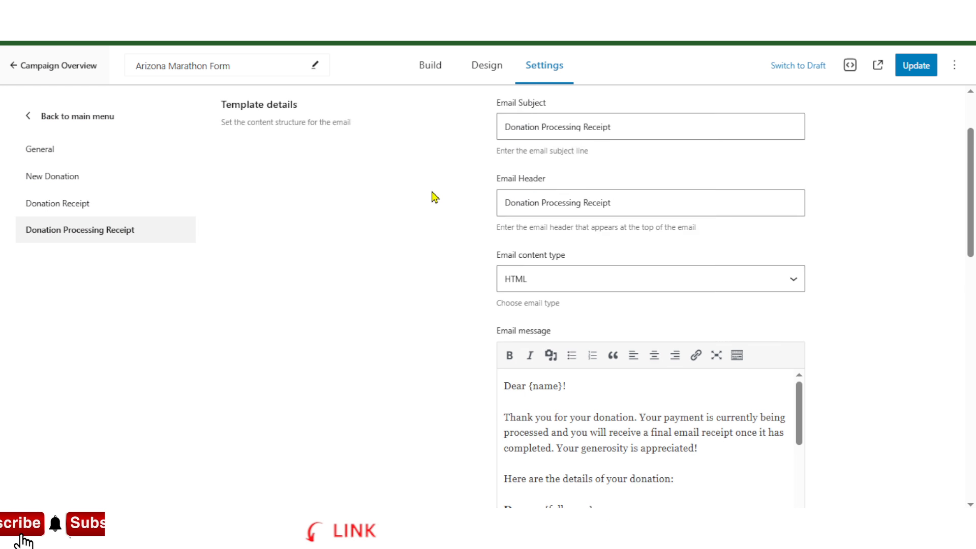
scroll(526, 181, up, 1)
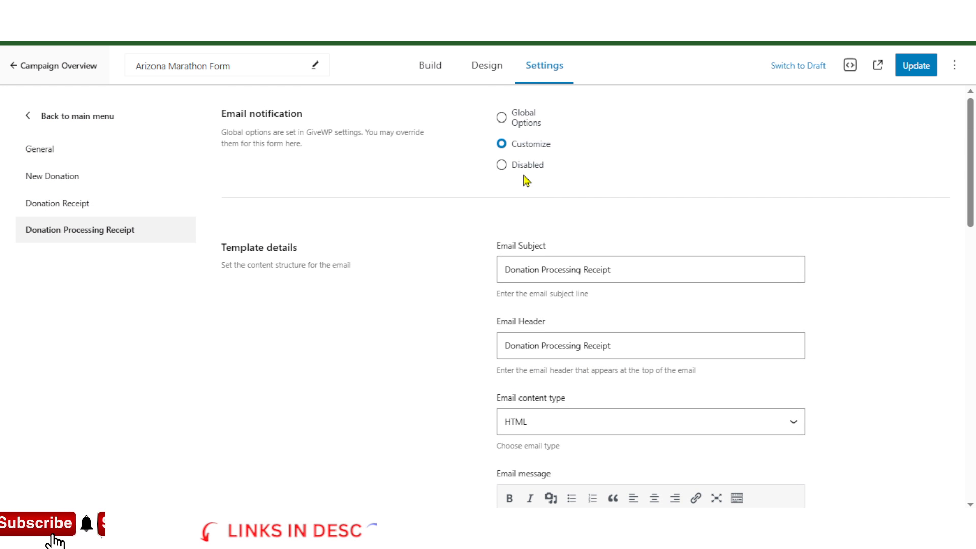
click(28, 118)
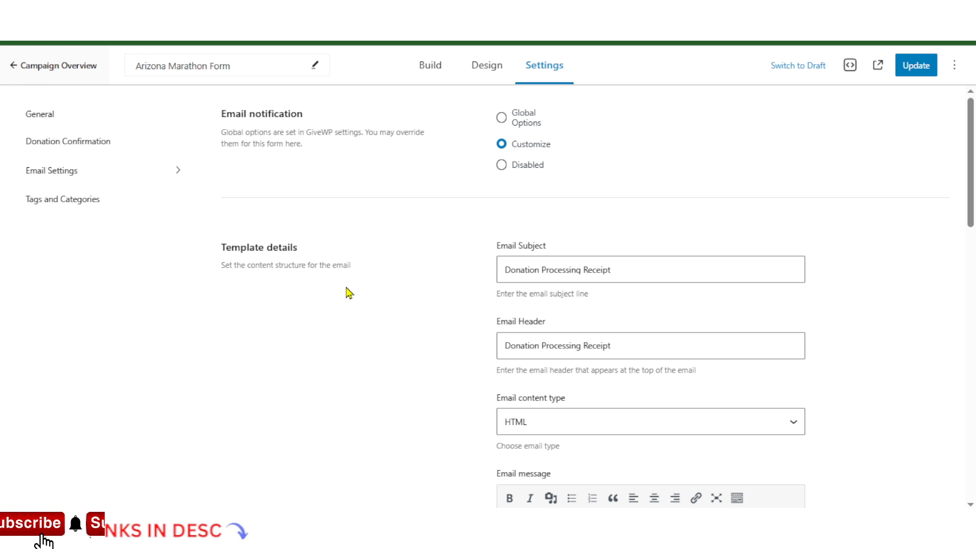
scroll(464, 209, down, 5)
scroll(196, 179, up, 5)
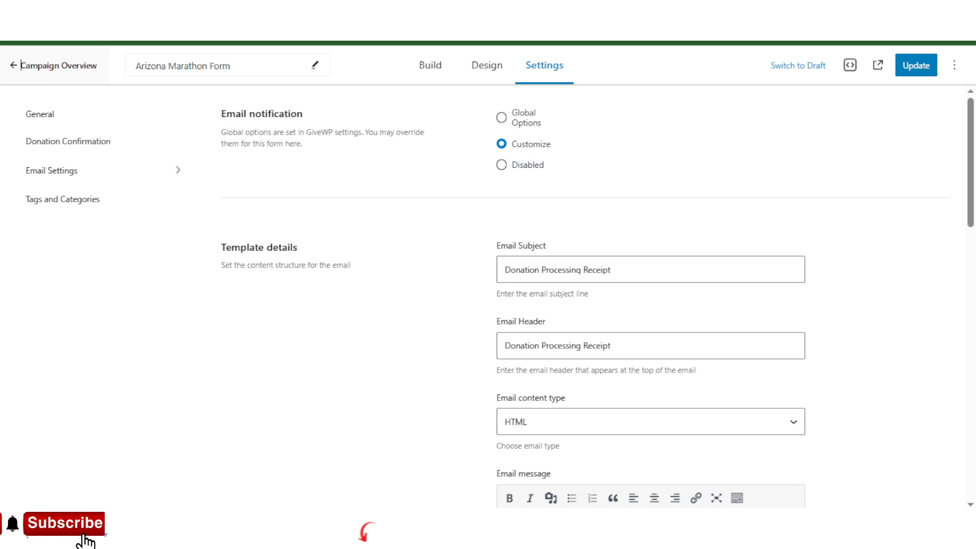
Add a GiveWP form category named "Arizona Marathon" with the slug "arizona-marathon" and no parent category.
click(666, 11)
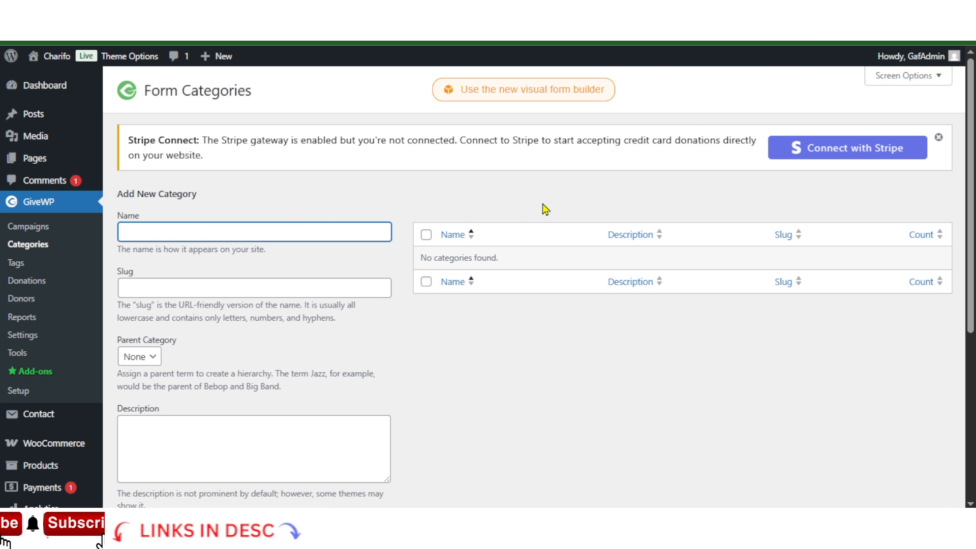
scroll(589, 307, down, 5)
scroll(590, 307, up, 5)
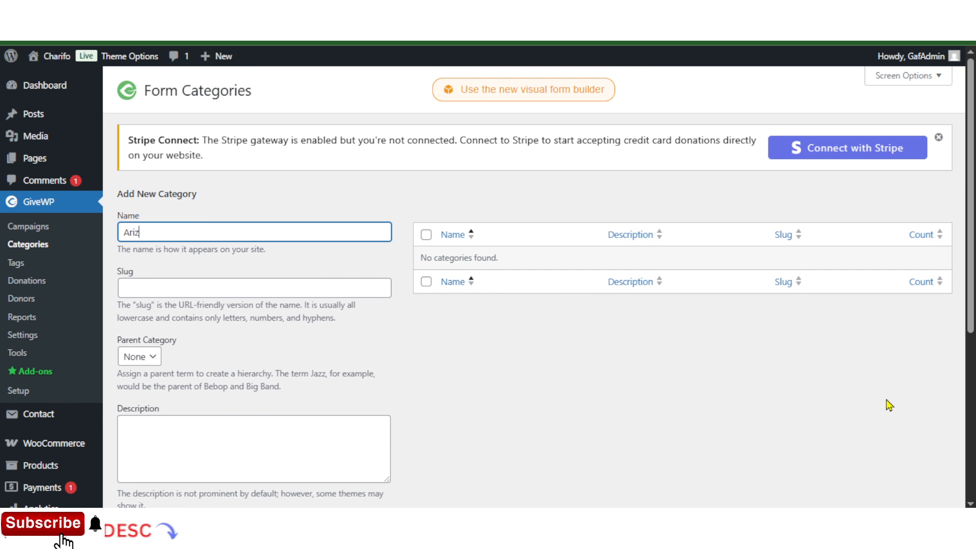
text(a Marathon)
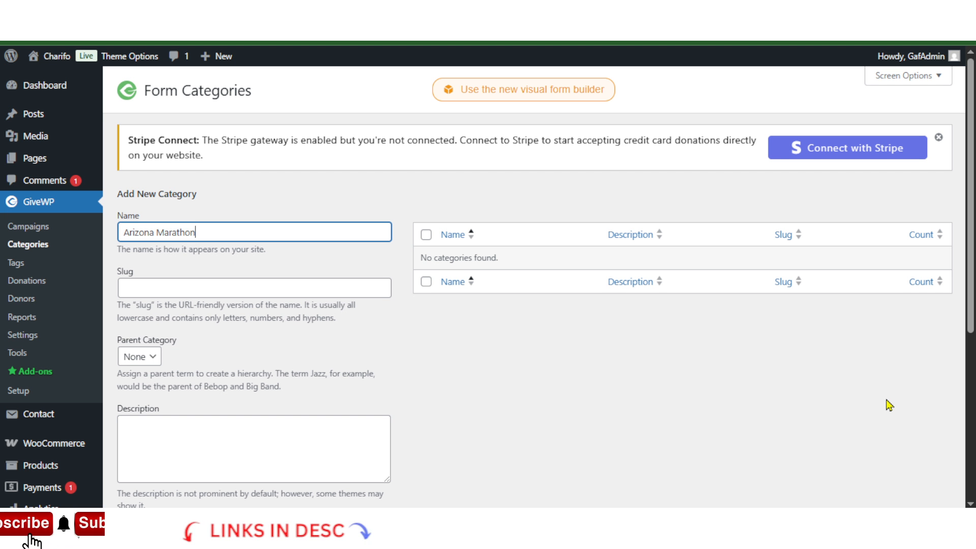
key(Tab)
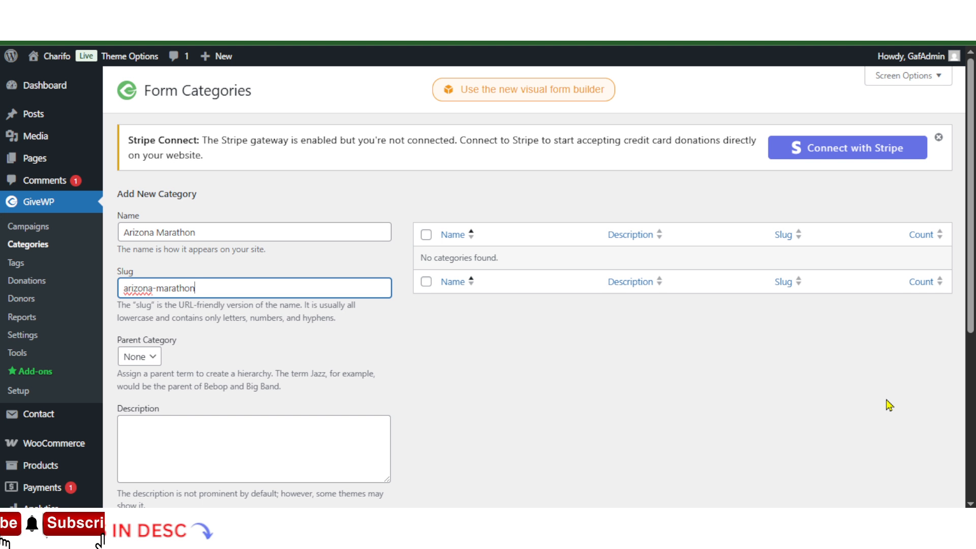
scroll(398, 399, down, 4)
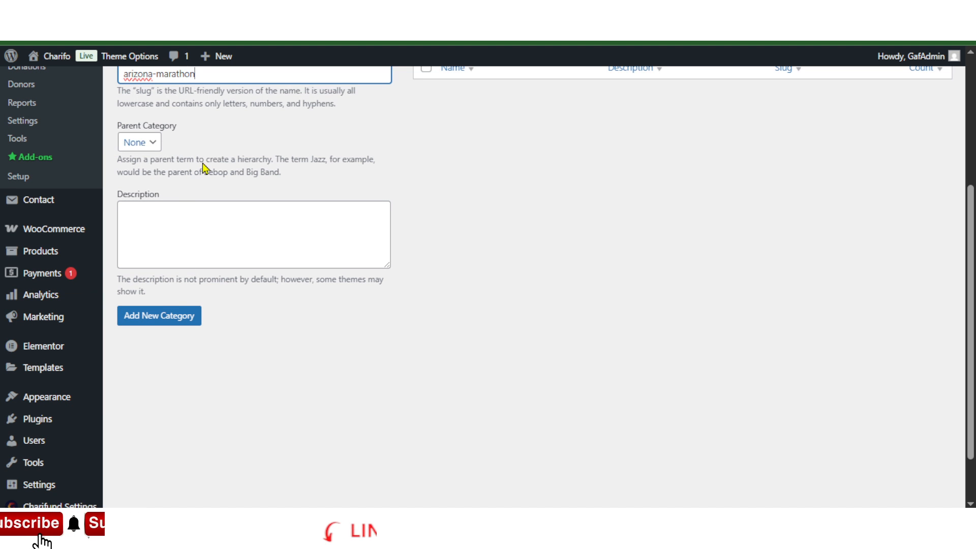
click(197, 205)
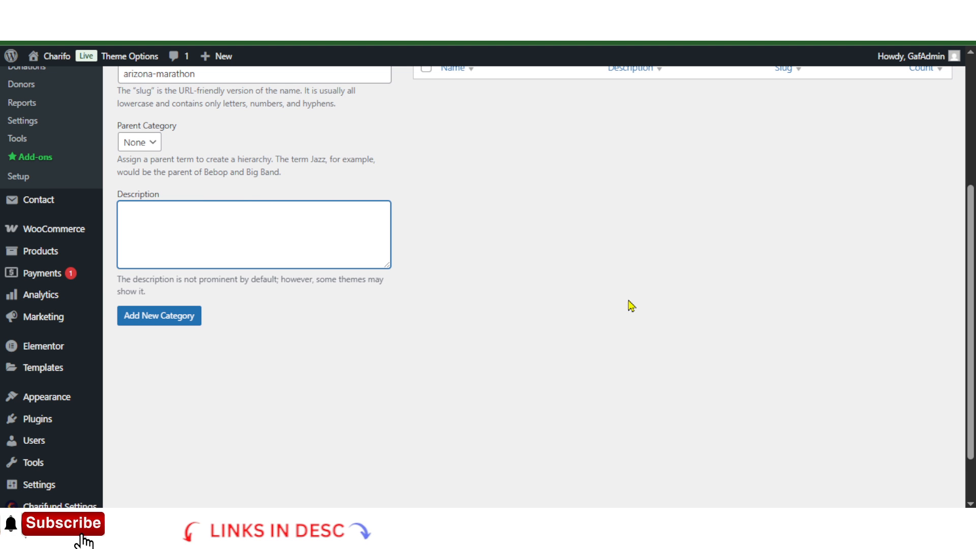
click(172, 324)
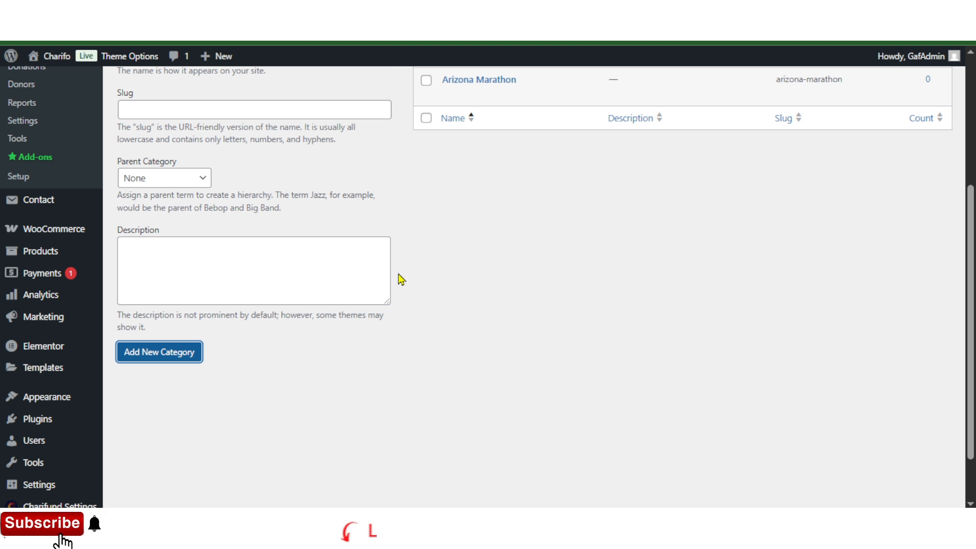
click(255, 279)
scroll(434, 260, up, 4)
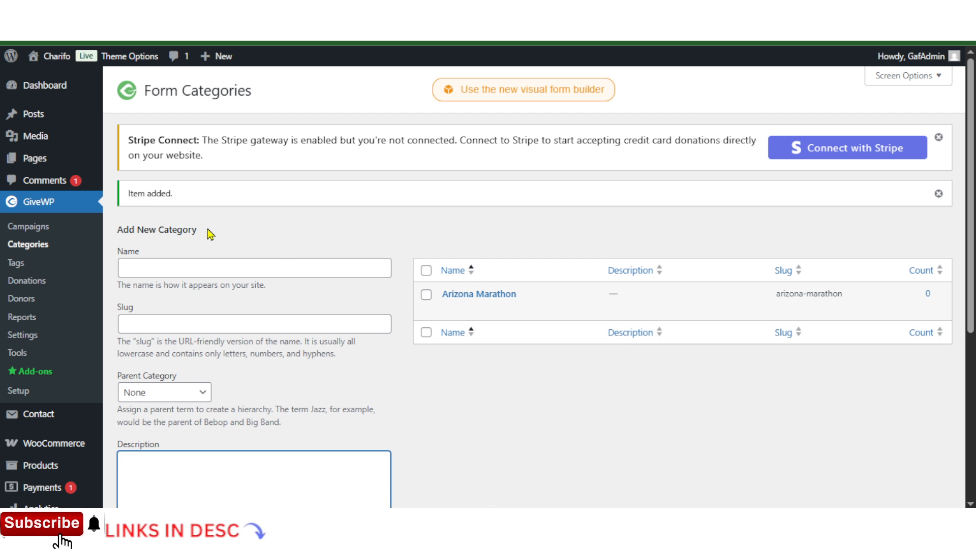
Add a GiveWP form tag named "Arizona Marathon" with the slug "arizona-marathon".
click(16, 263)
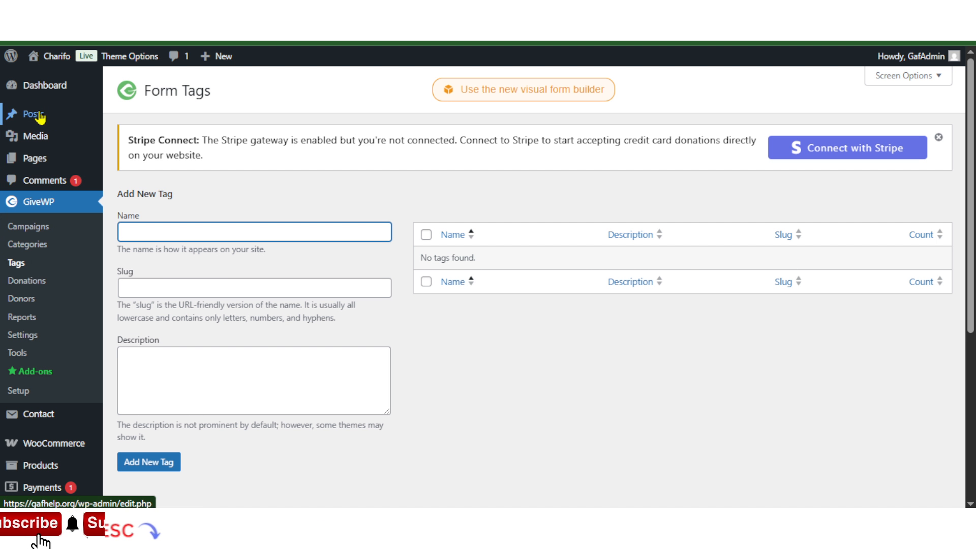
mouse_move(40, 118)
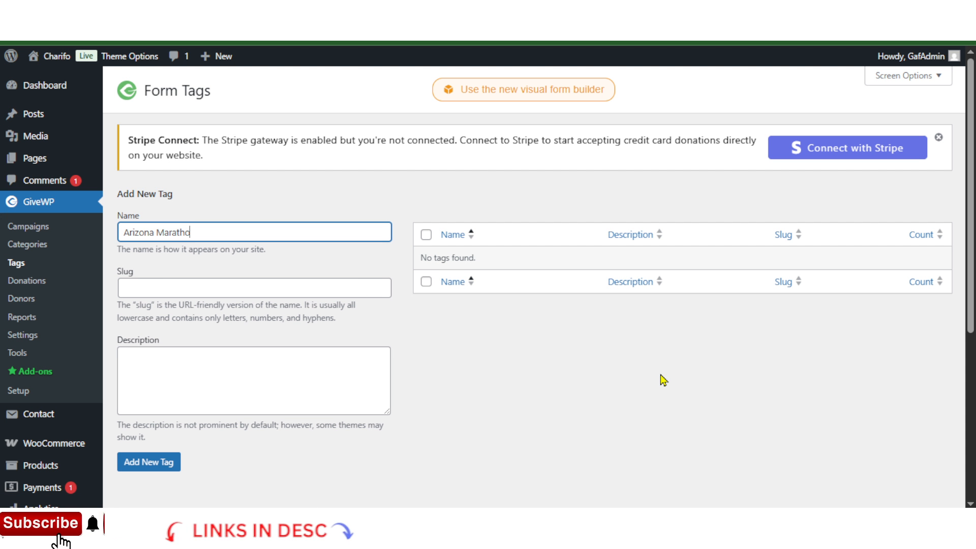
key(Tab)
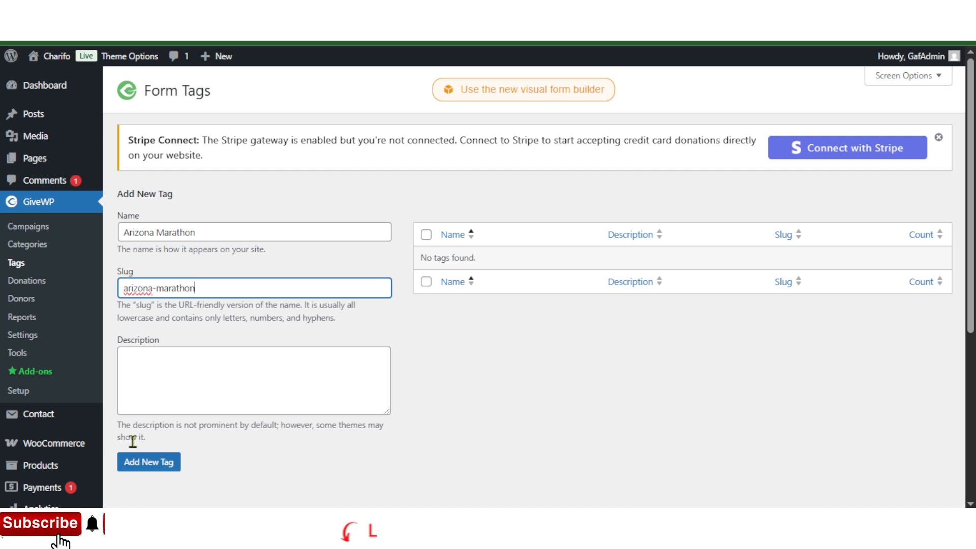
click(166, 461)
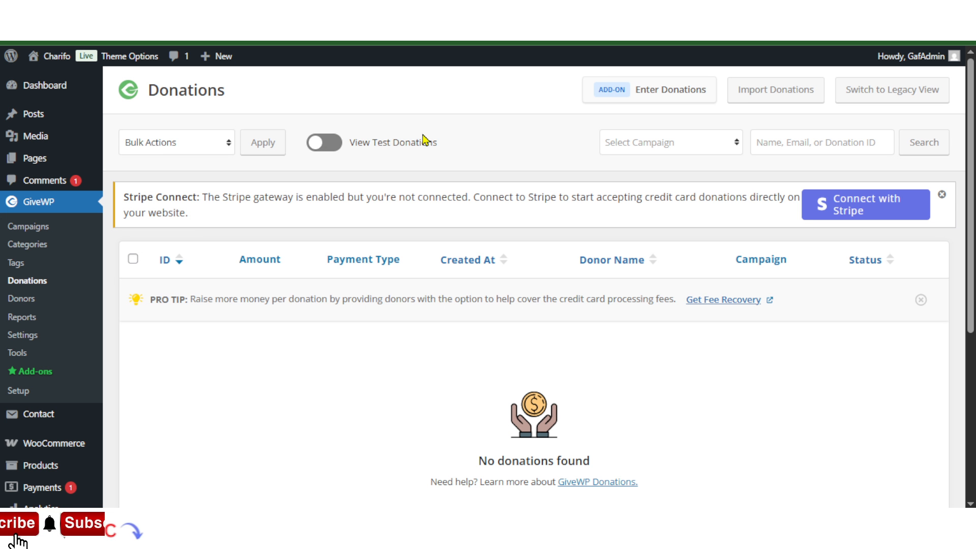
Read about the Manual Donations add-on for entering donations and look over the Donations page.
click(680, 96)
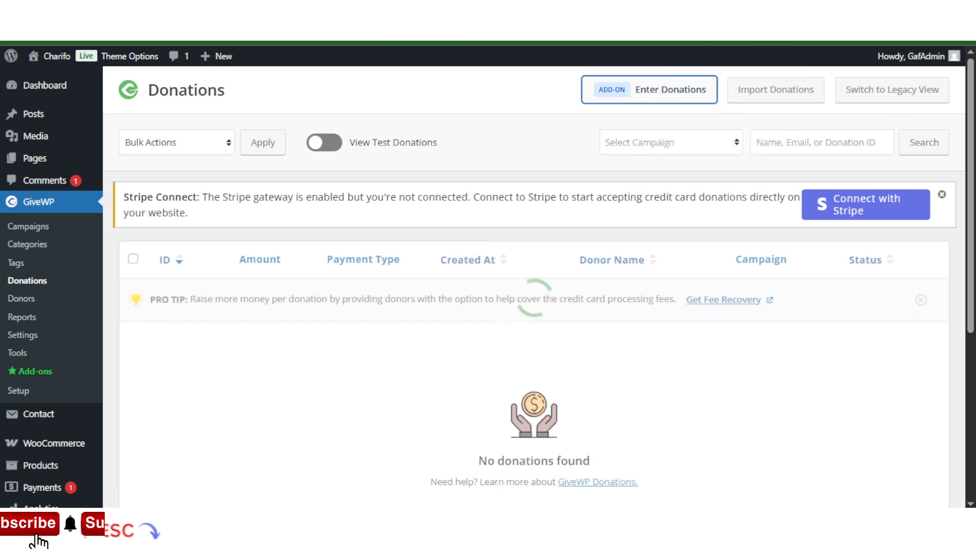
scroll(432, 269, down, 4)
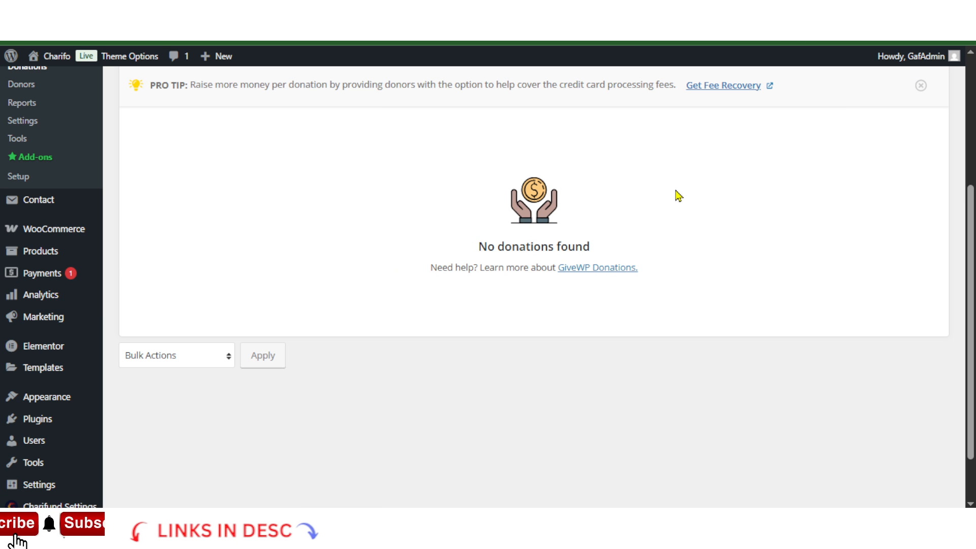
scroll(678, 196, up, 4)
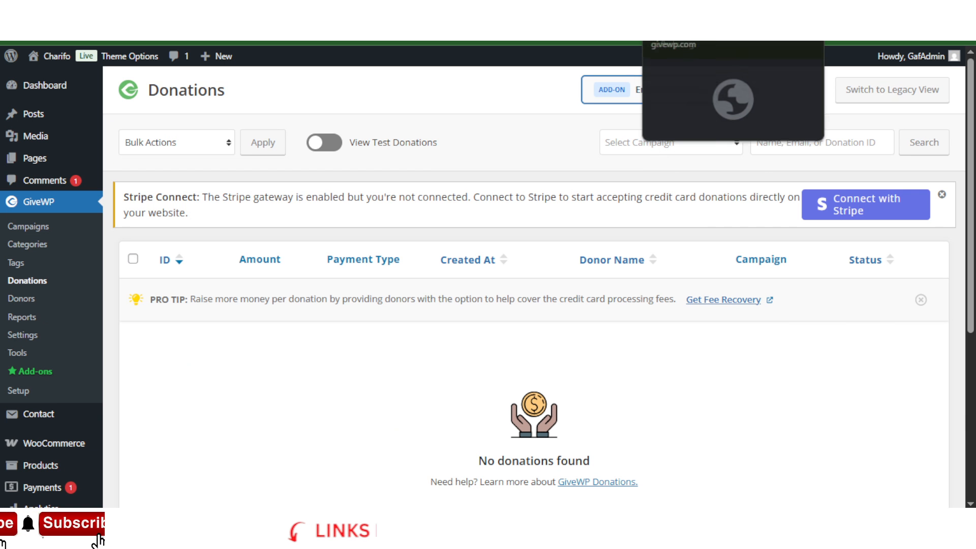
click(701, 8)
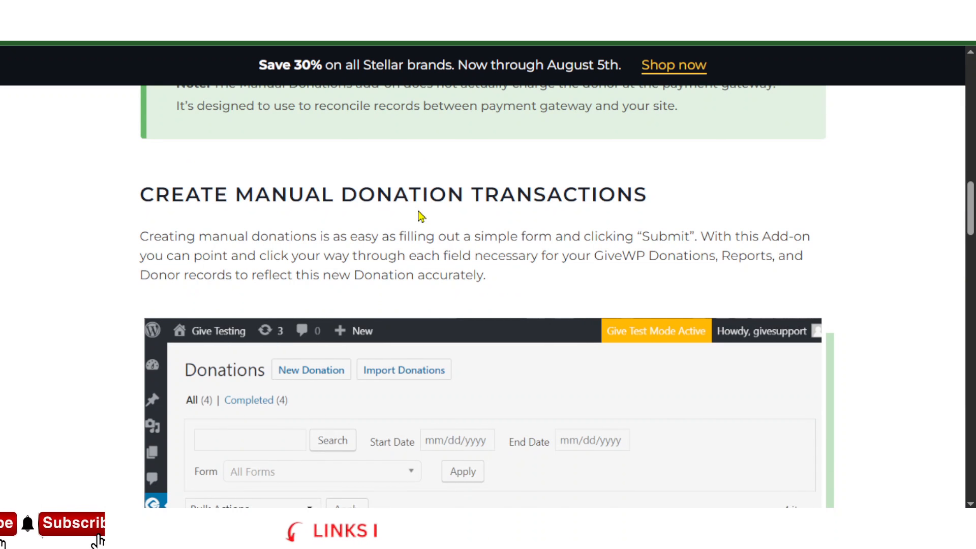
scroll(420, 216, down, 6)
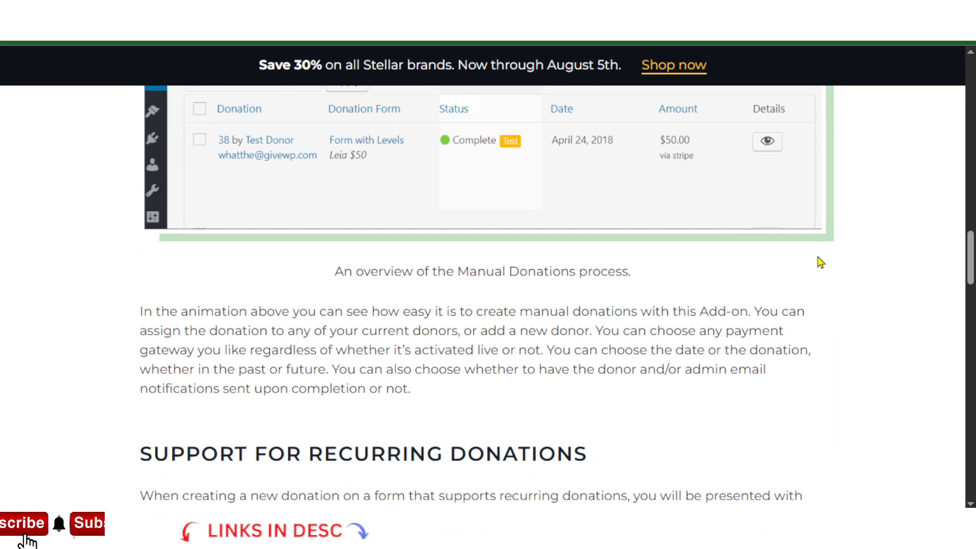
click(732, 8)
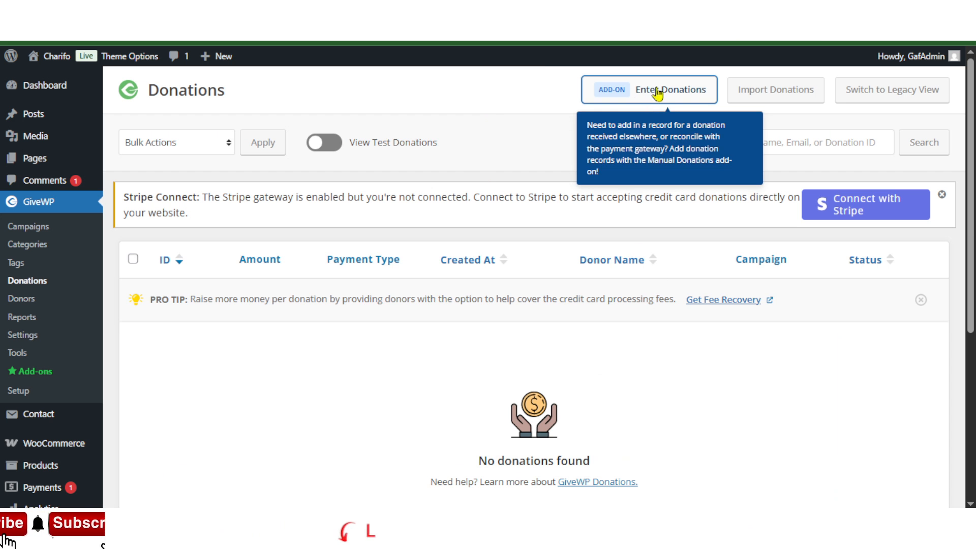
scroll(660, 426, down, 4)
scroll(254, 373, up, 4)
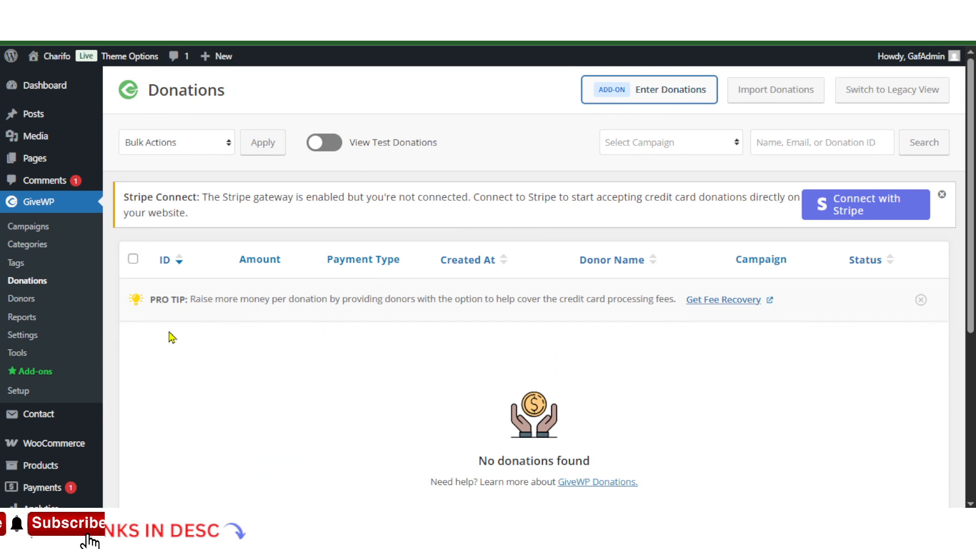
Examine the columns of the GiveWP Donors list and reopen the Donations list.
click(28, 299)
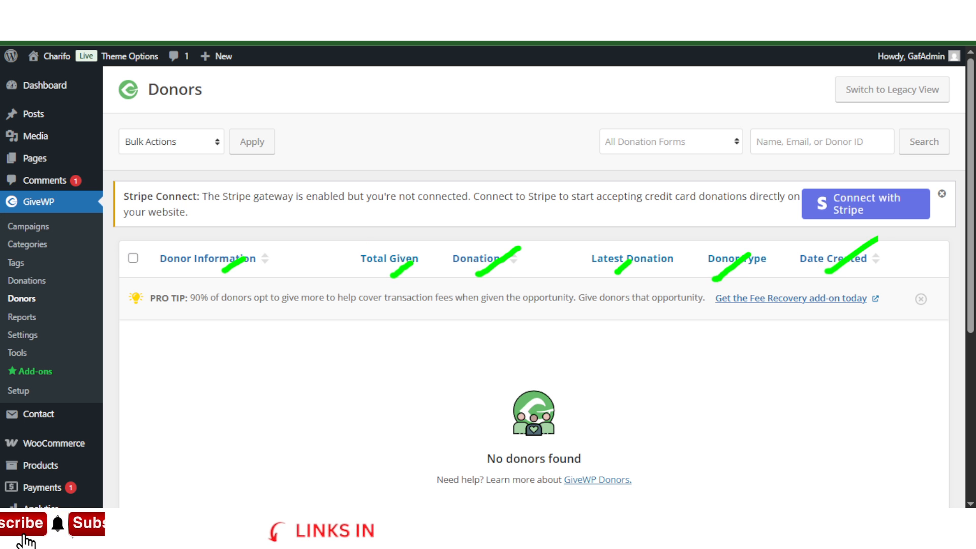
key(Escape)
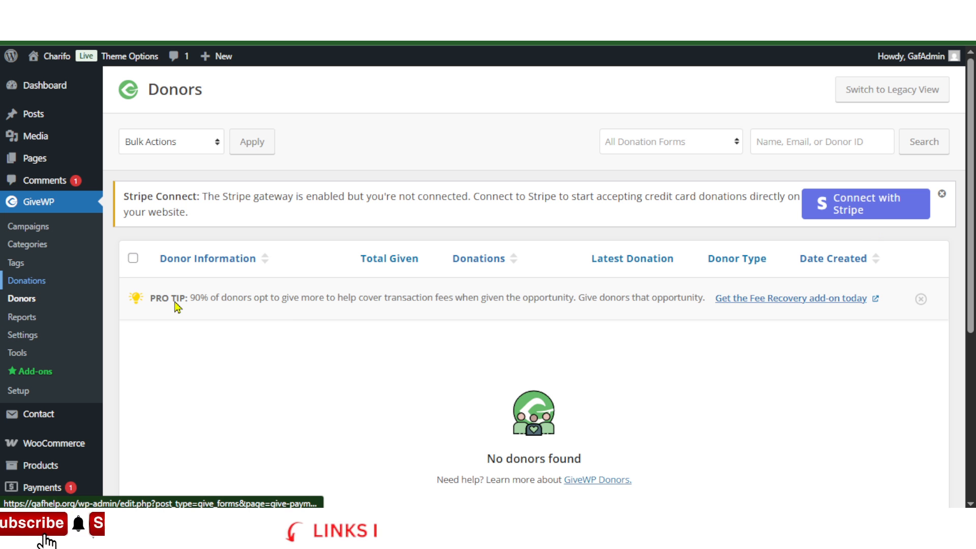
scroll(425, 388, down, 4)
scroll(426, 389, up, 4)
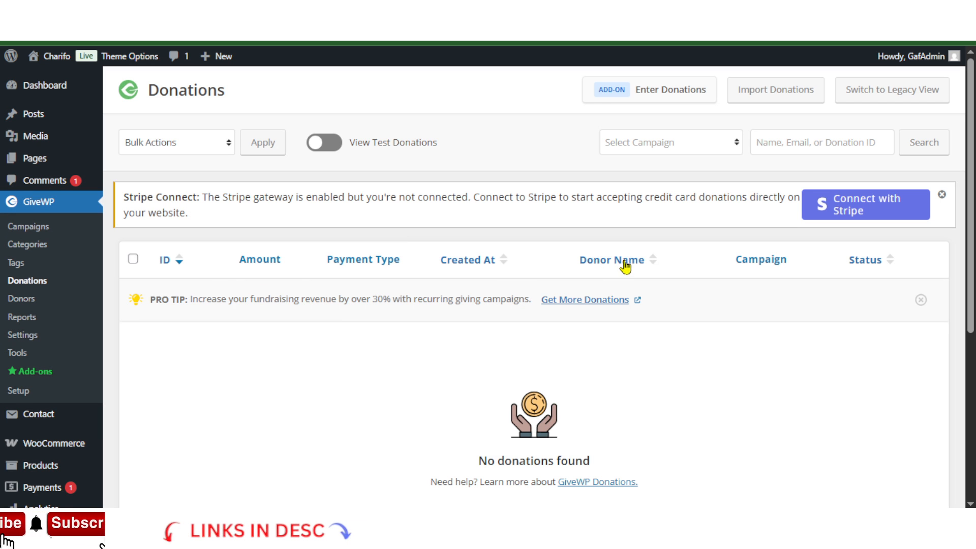
Sort the donations list by donor name and select all of its entries.
click(650, 265)
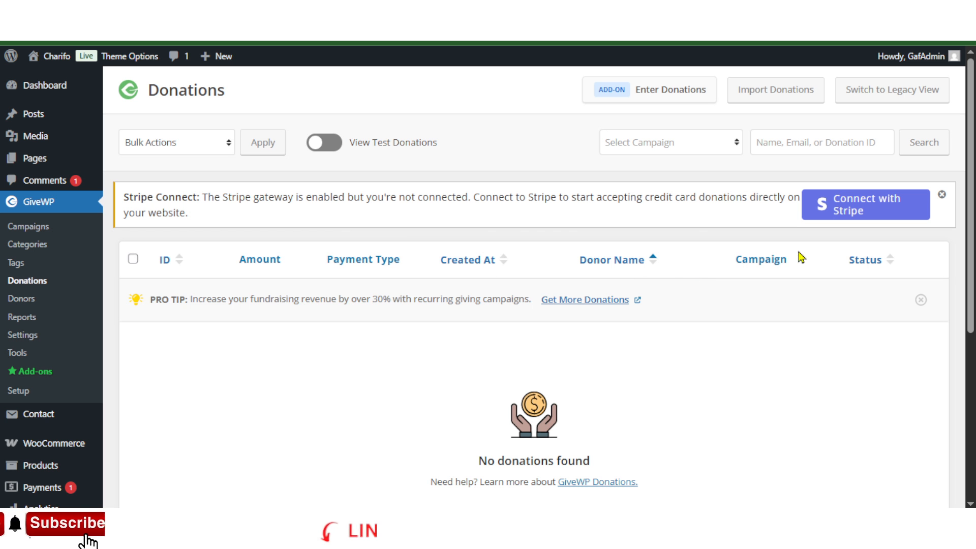
click(135, 261)
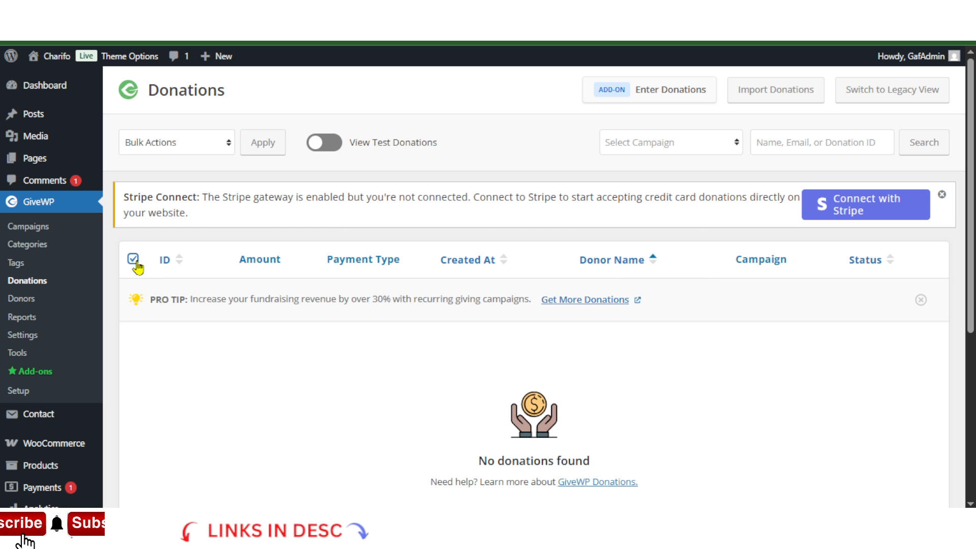